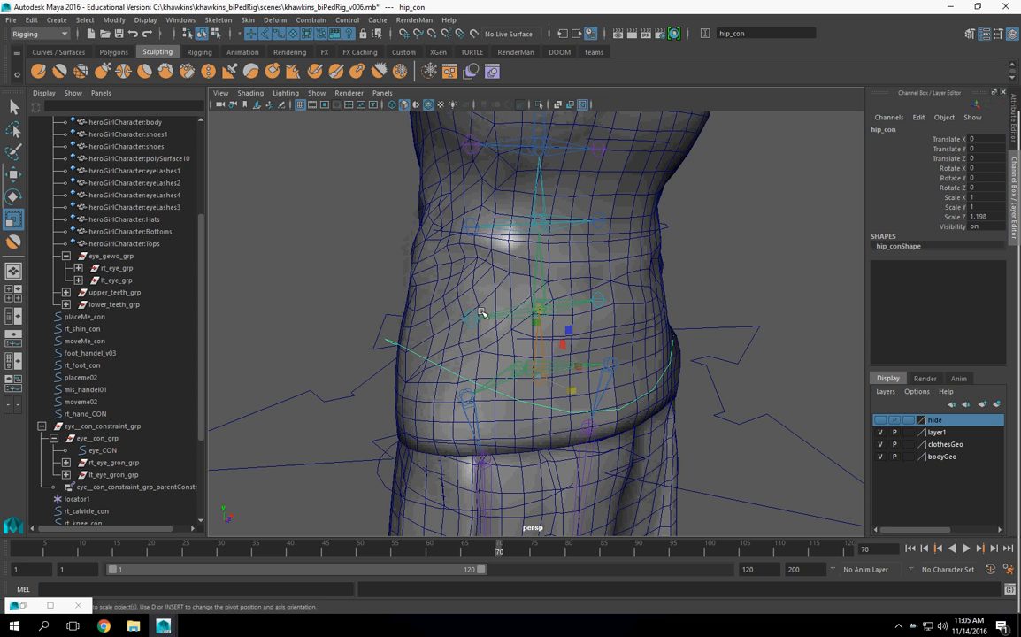
Freeze the transformations of the hip control.
click(125, 20)
click(160, 62)
alt+drag(364, 244, 449, 230)
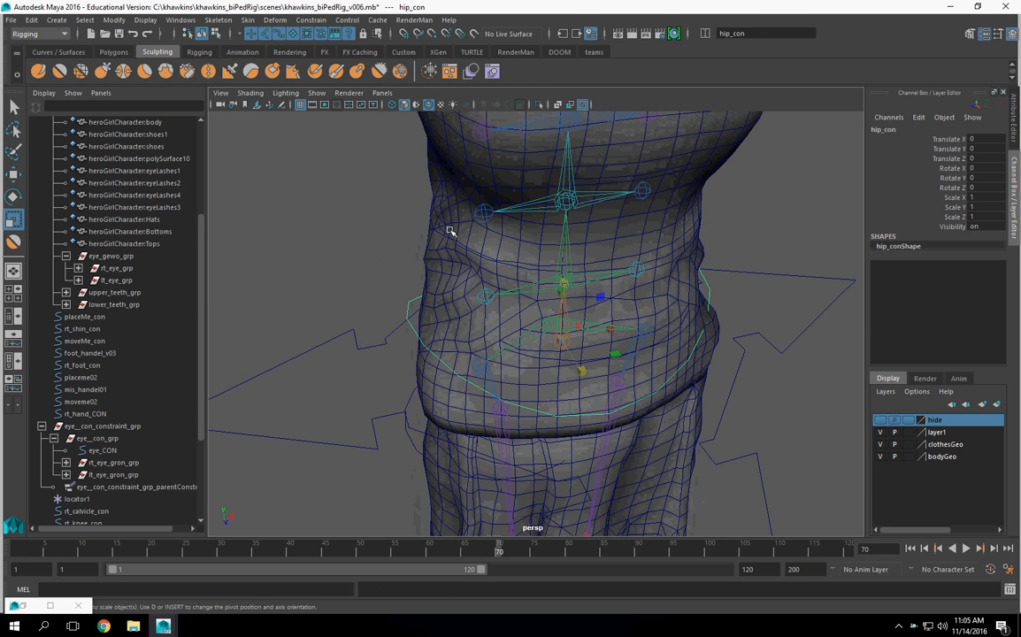
Select mid_torso_con, upper_torso_con and lower_torso_con together and freeze their transformations.
click(486, 289)
mouse_move(486, 289)
alt+mouse_down()
mouse_move(463, 337)
mouse_move(441, 337)
mouse_move(462, 322)
mouse_move(620, 397)
alt+mouse_up()
key(4)
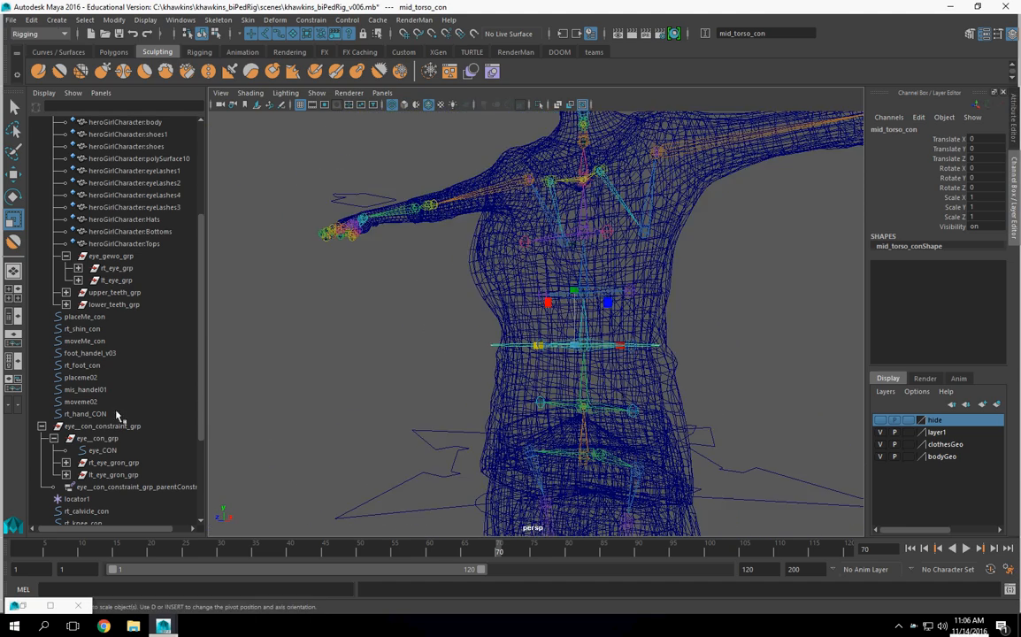
scroll(114, 419, down, 5)
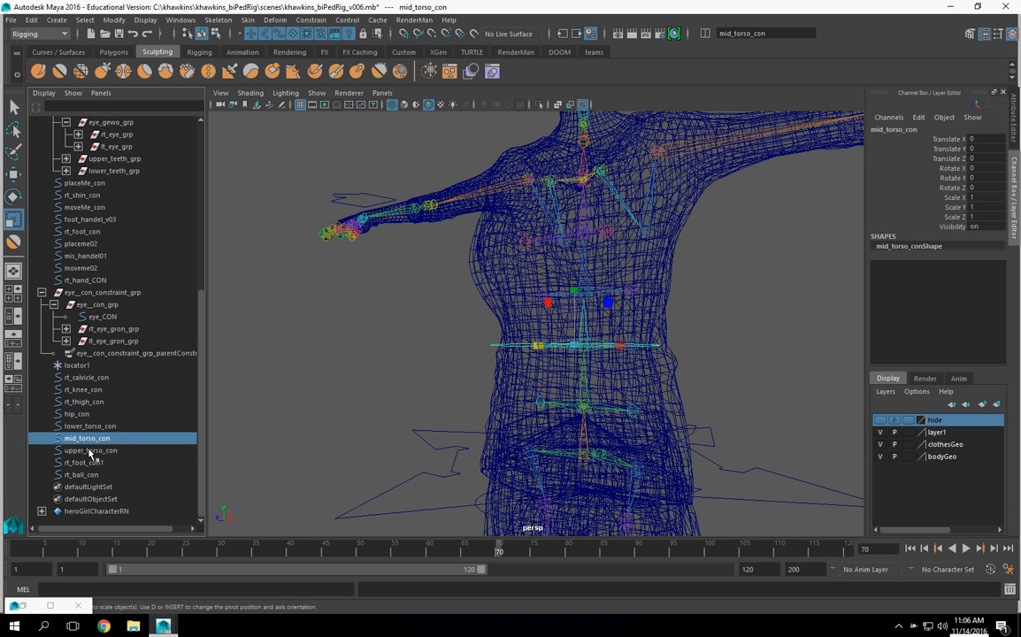
ctrl+click(91, 451)
ctrl+click(90, 426)
alt+drag(566, 381, 640, 377)
mouse_move(507, 399)
mouse_down()
mouse_move(522, 412)
mouse_move(454, 405)
mouse_move(454, 428)
mouse_move(610, 360)
mouse_move(697, 392)
mouse_move(568, 386)
mouse_move(610, 386)
mouse_up()
key(5)
click(114, 20)
click(159, 61)
Add the small polySurface10 mesh under the character's wrist to the hide layer.
alt+drag(531, 336, 445, 479)
scroll(612, 426, up, 4)
scroll(573, 405, up, 5)
click(445, 479)
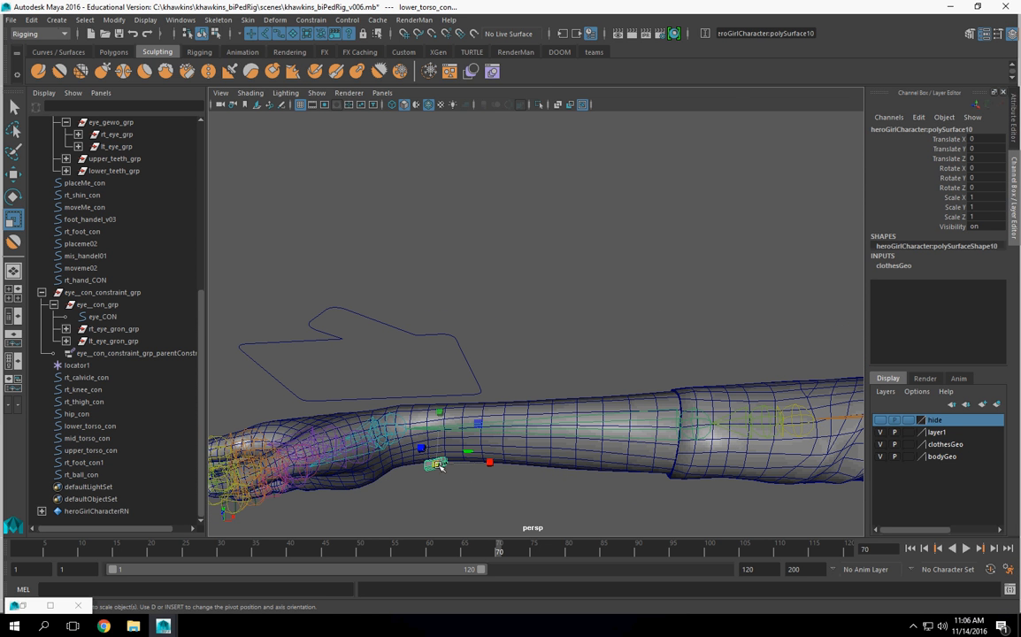
right_click(939, 424)
click(932, 447)
Select the rt_ball_con ring on the right foot and show its control vertices in wireframe display.
scroll(590, 433, down, 8)
alt+drag(530, 191, 685, 341)
scroll(685, 342, down, 4)
alt+middle_drag(685, 342, 543, 288)
alt+drag(543, 288, 583, 301)
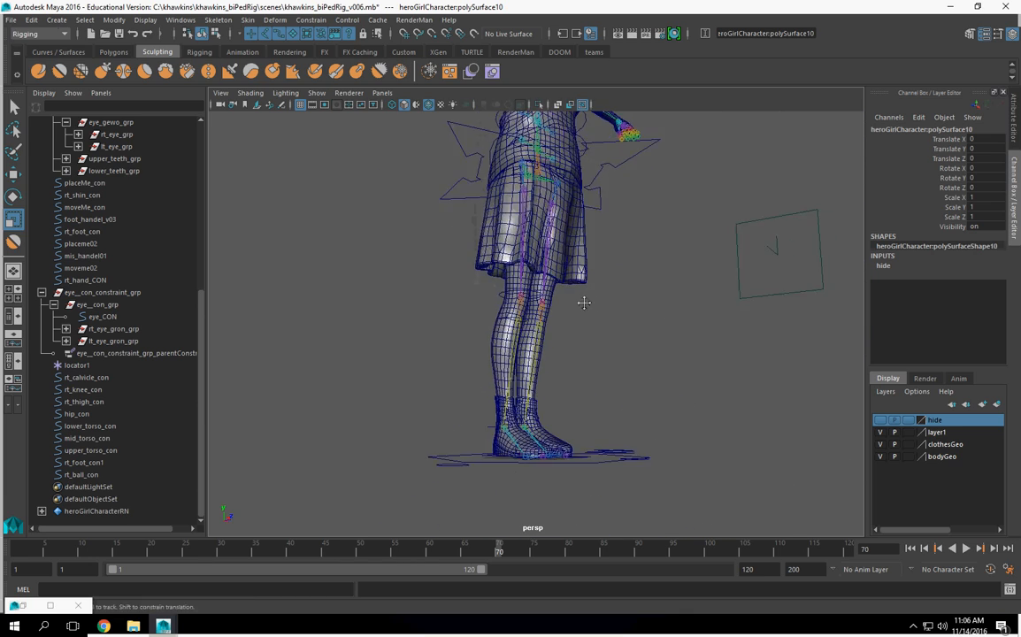
alt+middle_drag(583, 301, 570, 262)
scroll(570, 262, up, 5)
alt+drag(569, 262, 485, 356)
alt+middle_drag(486, 355, 579, 383)
scroll(579, 384, up, 4)
alt+drag(578, 383, 513, 333)
click(513, 281)
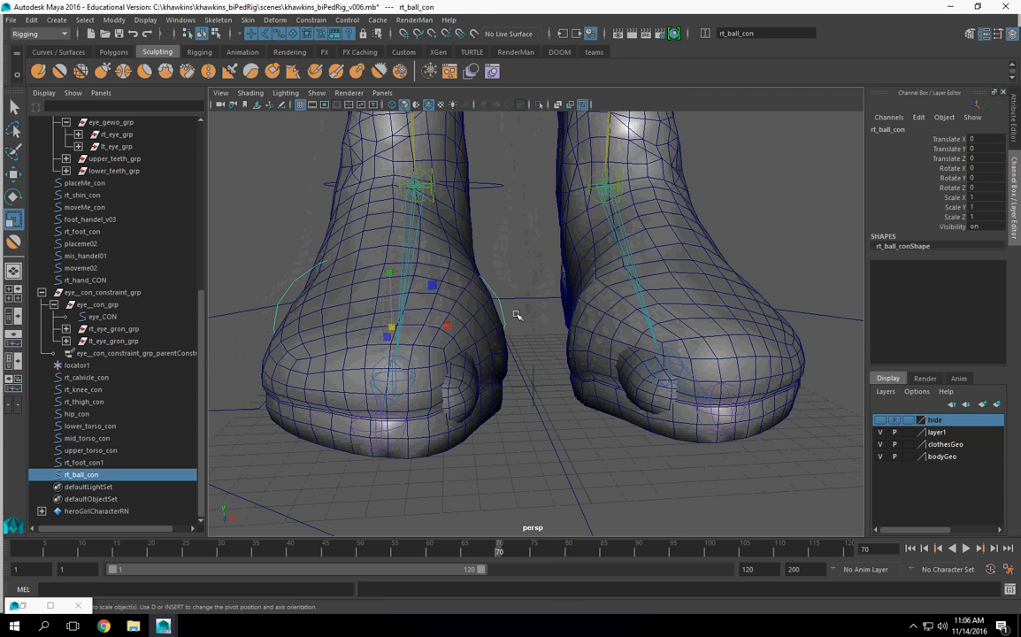
right_drag(496, 295, 429, 292)
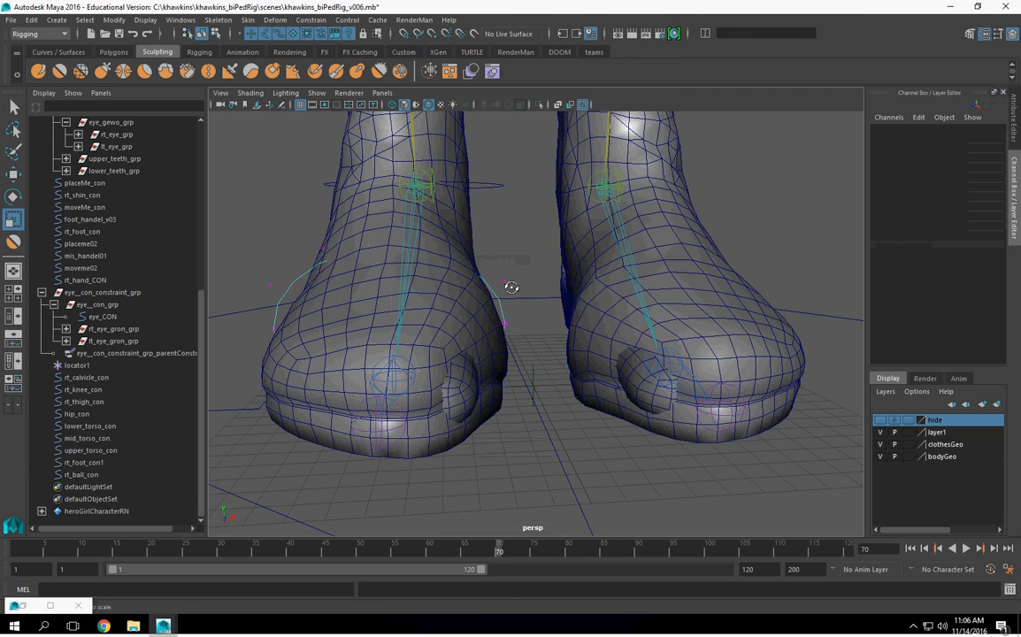
alt+drag(496, 294, 456, 298)
key(4)
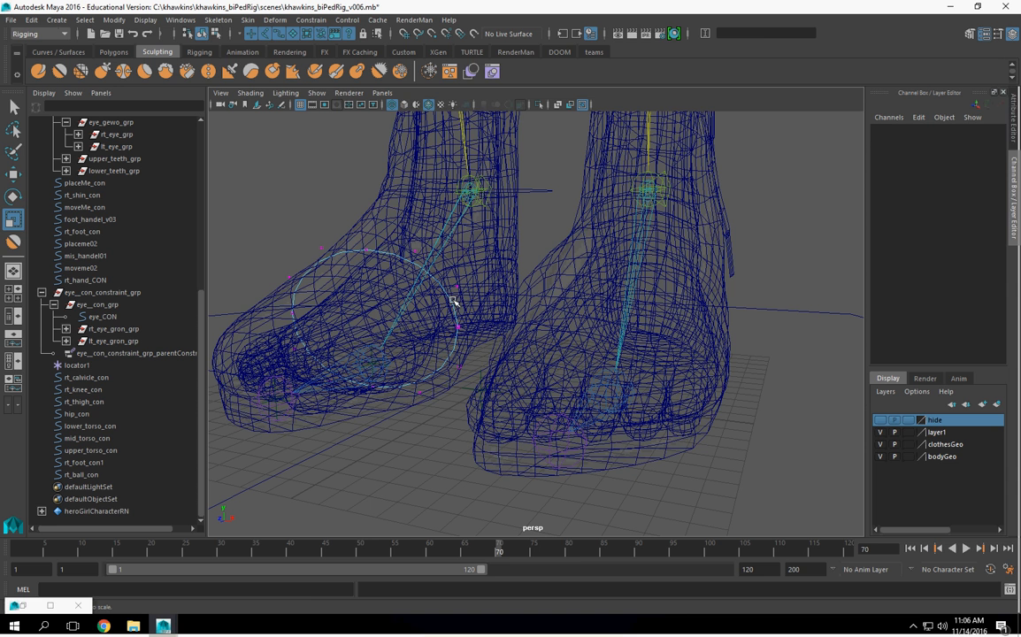
Select the three top control vertices of rt_ball_con, cv[8:10], and raise them well above the shoe.
click(367, 249)
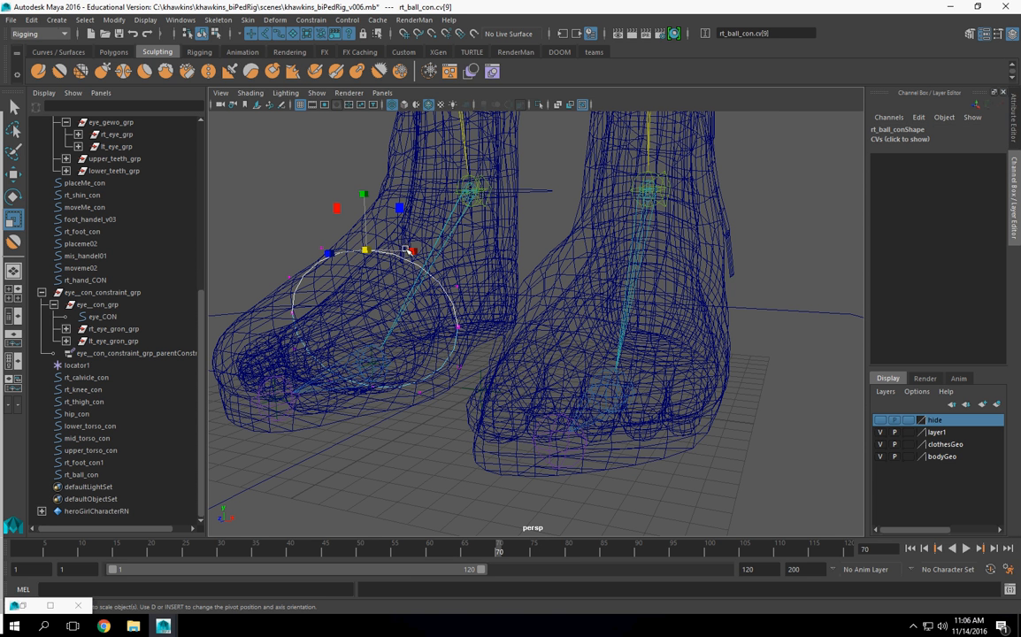
alt+right_drag(320, 248, 367, 250)
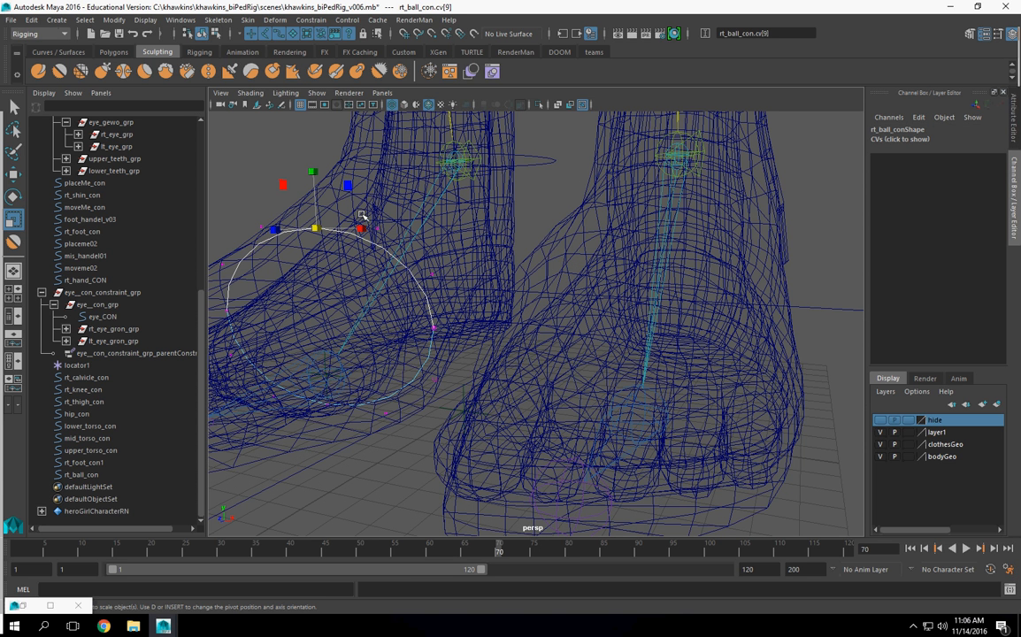
shift+drag(273, 238, 268, 233)
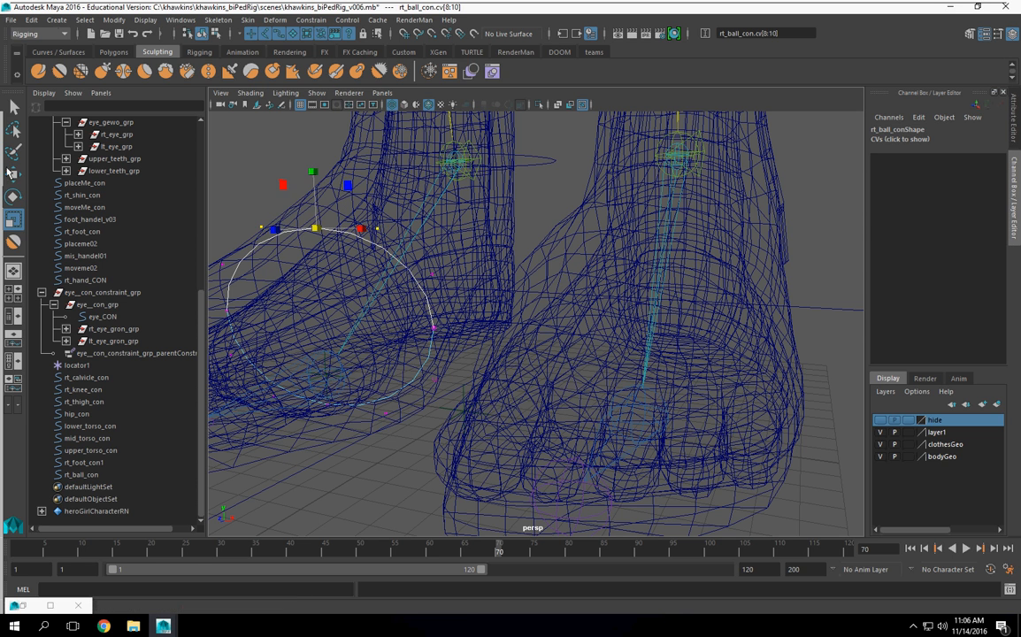
key(w)
drag(316, 175, 311, 143)
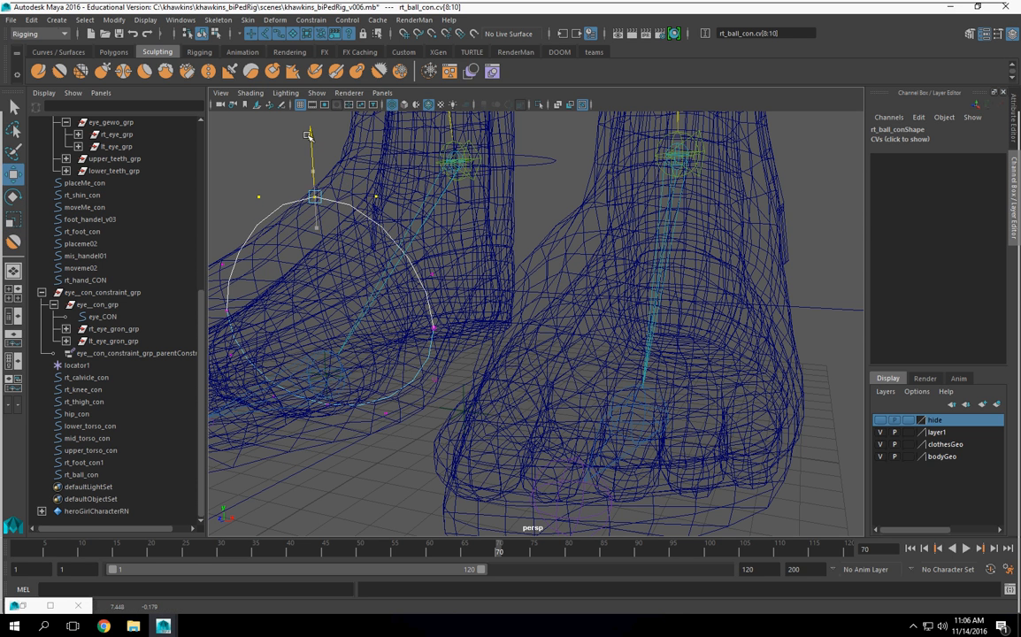
key(5)
scroll(371, 192, down, 4)
mouse_move(435, 246)
alt+mouse_down()
mouse_move(499, 249)
mouse_move(598, 221)
alt+mouse_up()
drag(599, 180, 601, 168)
Raise the bottom middle control vertex of rt_ball_con closer to the shoe sole.
alt+drag(644, 311, 421, 389)
scroll(529, 389, up, 3)
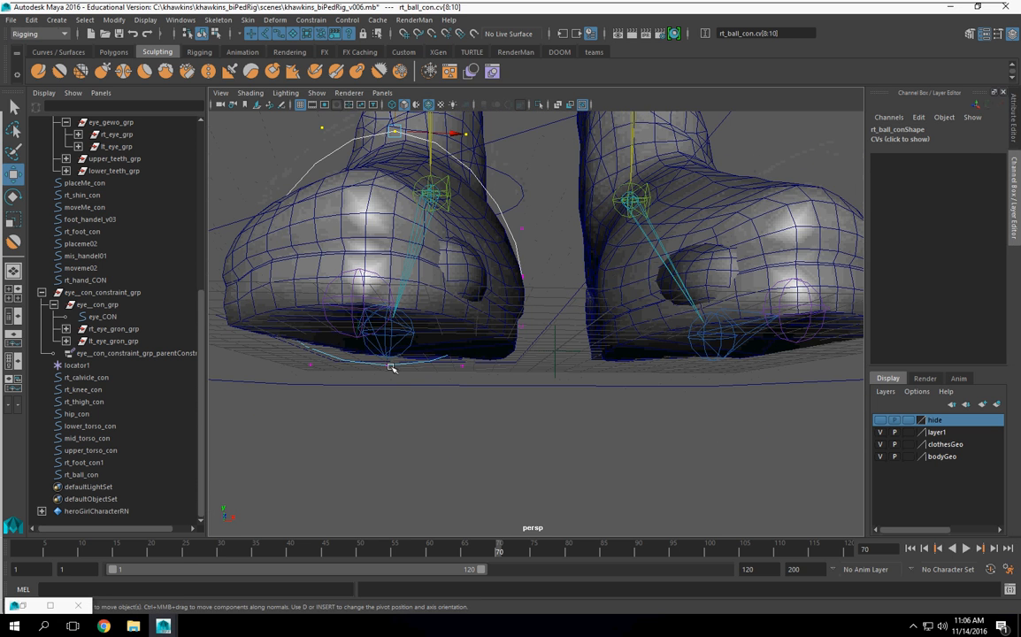
click(389, 366)
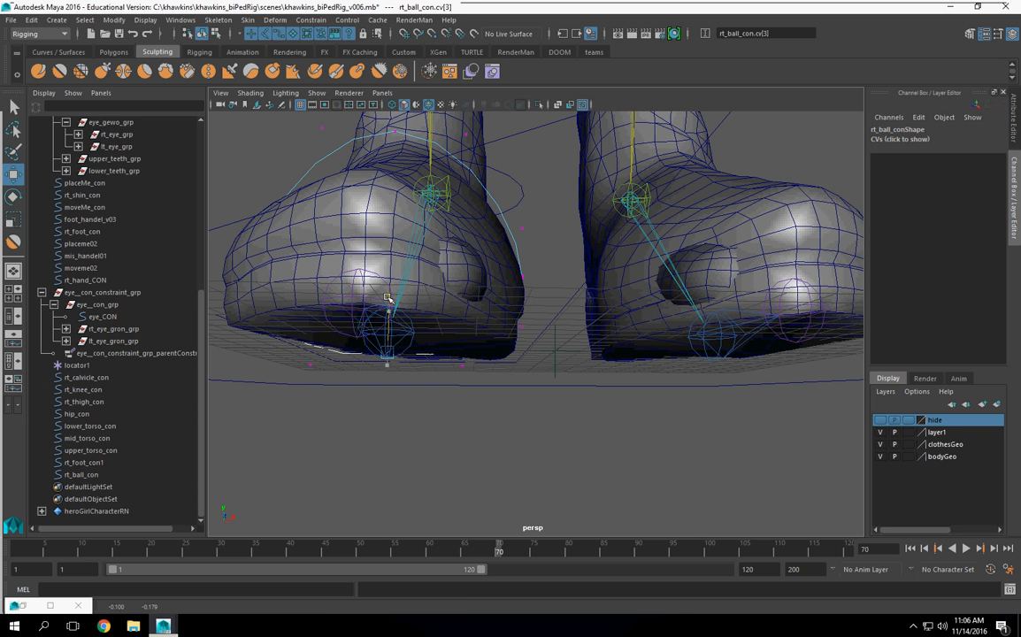
click(315, 365)
Return rt_ball_con to object mode, delete its history and freeze its transformations.
alt+drag(314, 307, 542, 363)
key(F8)
click(33, 18)
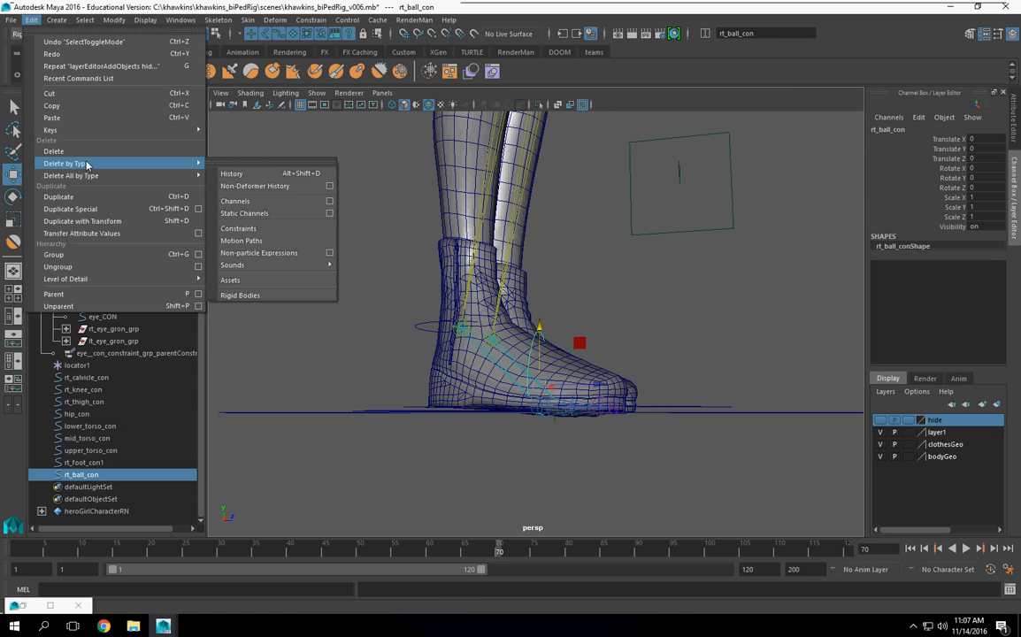
click(138, 77)
Duplicate the upper torso control ring.
scroll(617, 313, down, 5)
alt+middle_drag(617, 313, 611, 464)
alt+drag(611, 465, 486, 382)
scroll(485, 382, down, 2)
alt+middle_drag(485, 382, 470, 529)
alt+drag(471, 529, 551, 473)
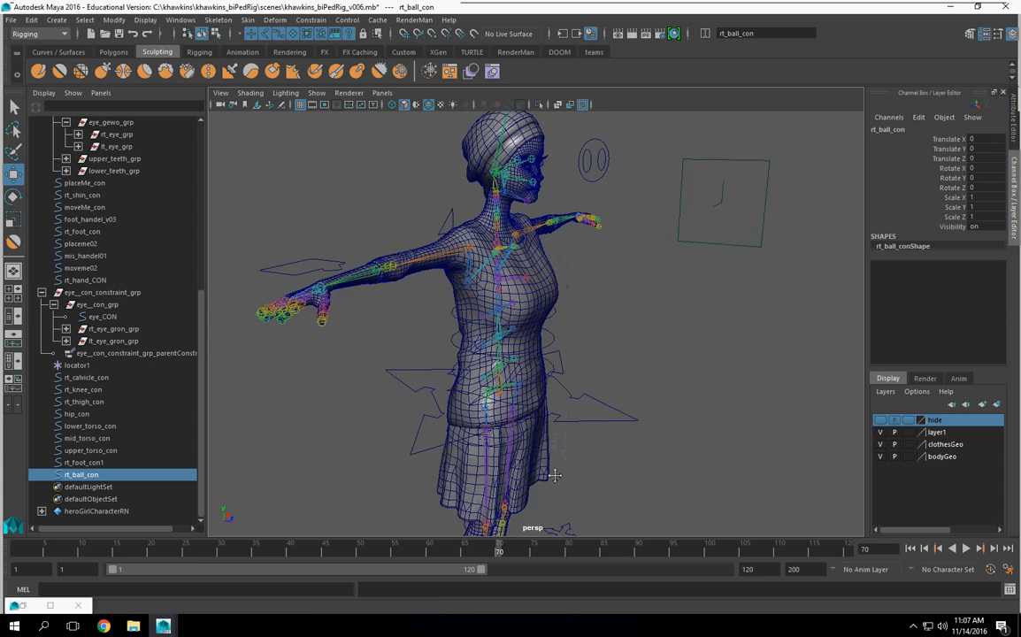
alt+middle_drag(551, 284, 547, 444)
scroll(547, 444, up, 7)
alt+drag(547, 444, 543, 305)
scroll(542, 305, down, 6)
alt+middle_drag(565, 483, 577, 282)
alt+drag(577, 282, 606, 364)
alt+middle_drag(558, 227, 460, 350)
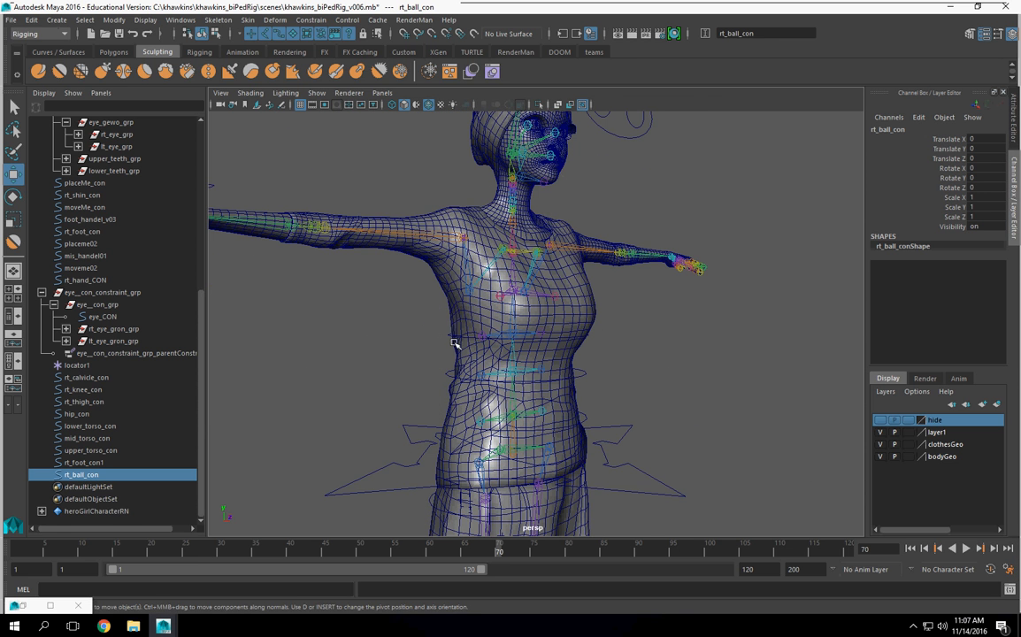
click(447, 340)
alt+drag(445, 337, 469, 349)
key(ctrl+d)
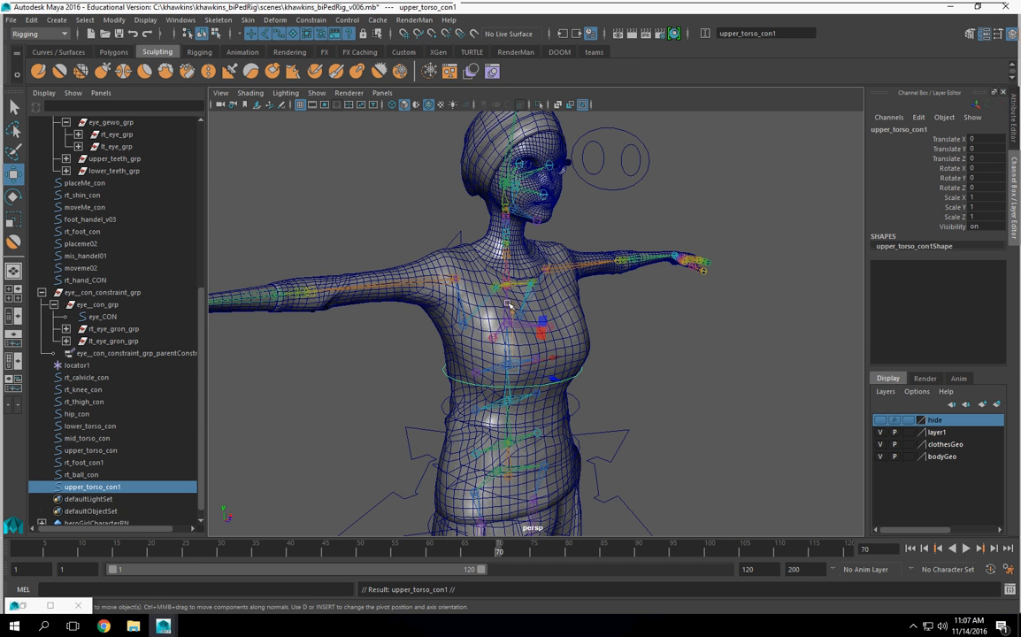
Move the duplicated ring up around the neck and scale it uniformly to about 0.453.
alt+drag(516, 272, 439, 234)
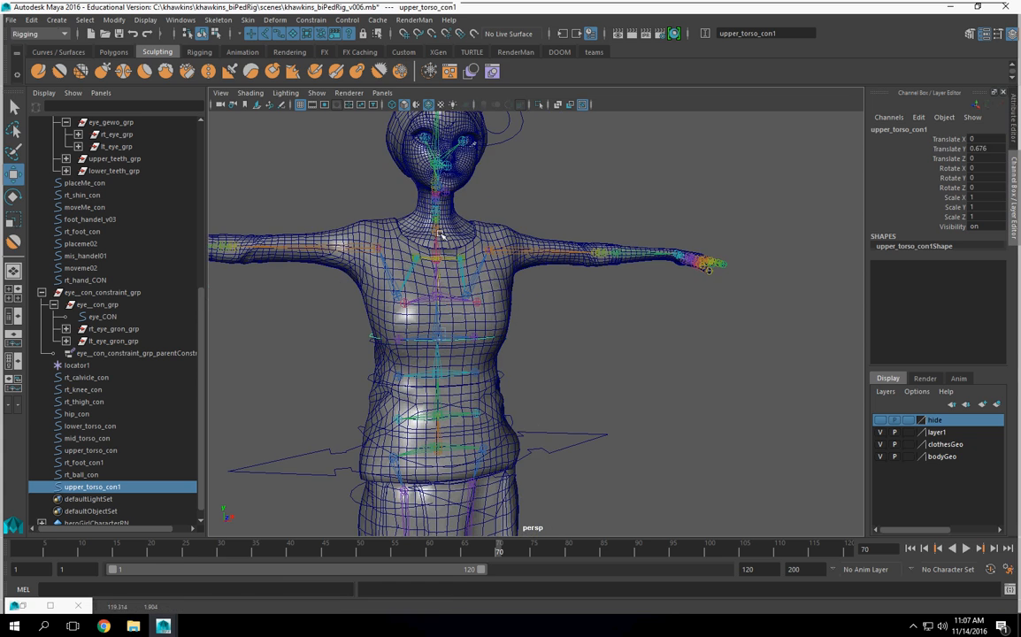
drag(438, 157, 439, 160)
alt+drag(439, 159, 486, 225)
alt+middle_drag(485, 226, 470, 333)
alt+right_drag(471, 333, 492, 357)
alt+drag(492, 357, 540, 324)
alt+right_drag(540, 323, 563, 332)
alt+drag(497, 284, 458, 325)
drag(363, 321, 361, 321)
alt+right_drag(492, 372, 575, 405)
alt+middle_drag(541, 469, 570, 322)
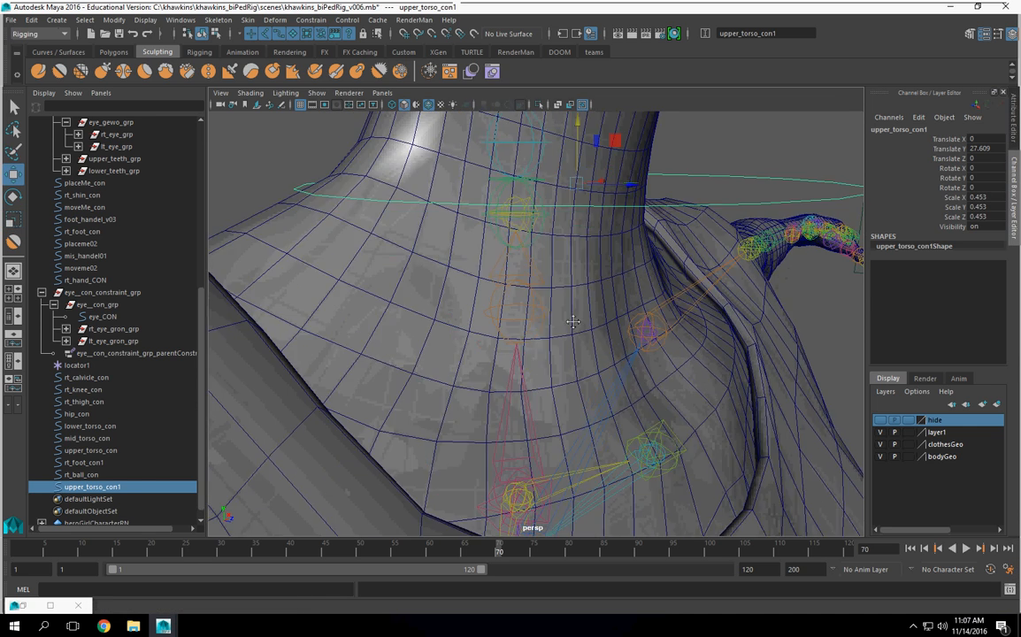
Align the ring with the lower neck joint at Translate X 0, Y about 26.7 and Z about -1.9.
alt+right_drag(569, 322, 513, 340)
drag(544, 240, 508, 322)
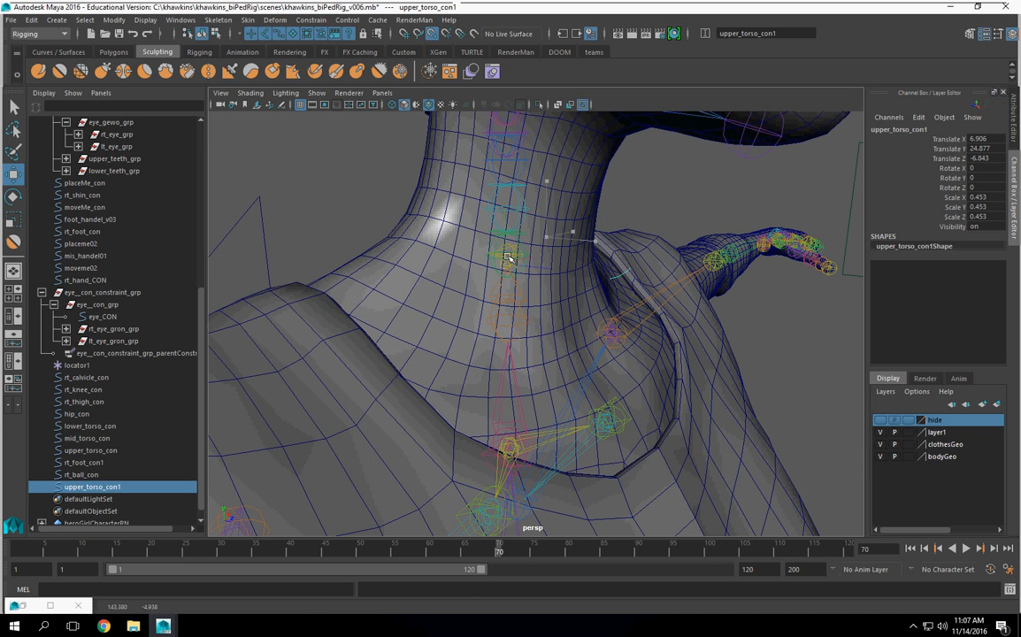
alt+drag(506, 272, 584, 357)
scroll(589, 343, up, 6)
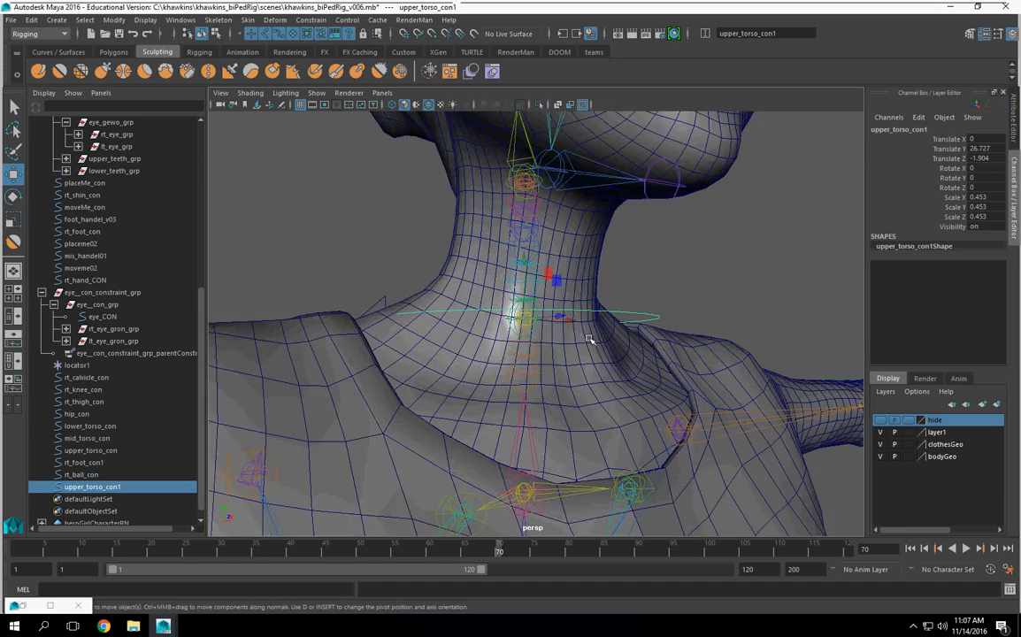
Rename the neck ring to neck_con.
alt+drag(594, 350, 634, 373)
scroll(519, 313, down, 5)
alt+middle_drag(519, 312, 492, 363)
alt+drag(492, 363, 543, 395)
scroll(550, 409, up, 3)
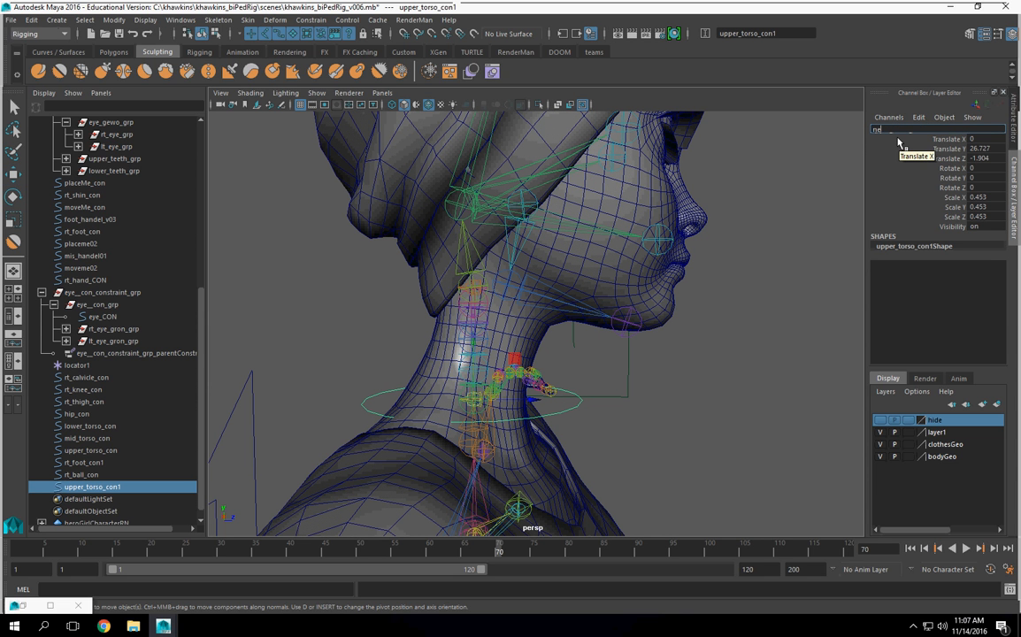
text(neck_con)
key(Return)
Duplicate neck_con and raise the copy to the base of the skull, at Translate Y about 33.8.
alt+drag(575, 354, 524, 356)
key(ctrl+d)
scroll(496, 345, down, 1)
scroll(529, 323, up, 1)
drag(476, 341, 501, 329)
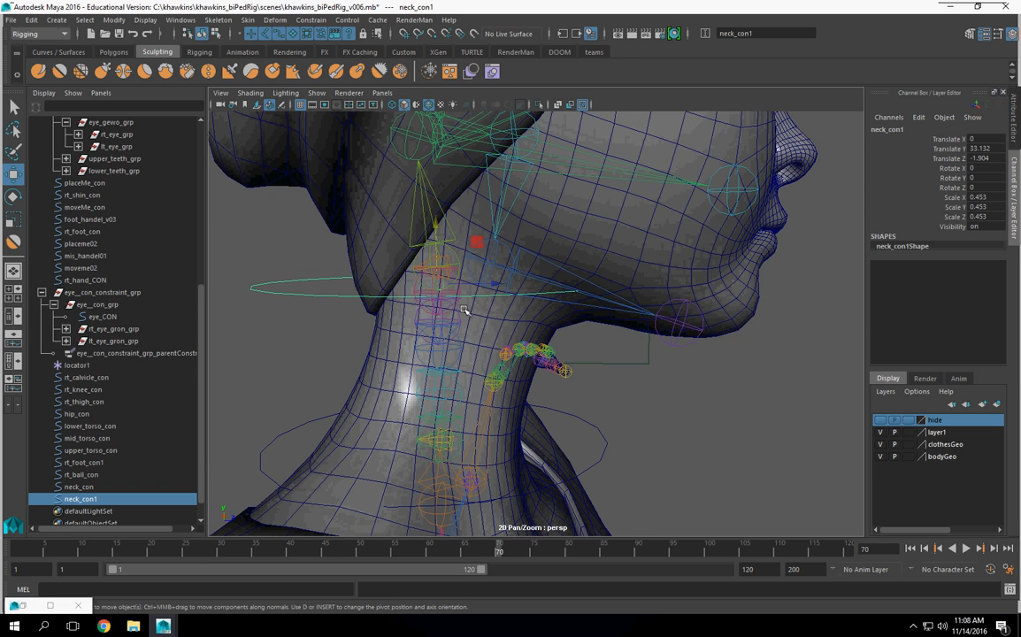
drag(449, 288, 529, 323)
Rotate the copied ring about 28 degrees in X and scale it uniformly to about 0.38.
click(13, 196)
drag(646, 251, 743, 347)
click(13, 219)
drag(582, 283, 770, 230)
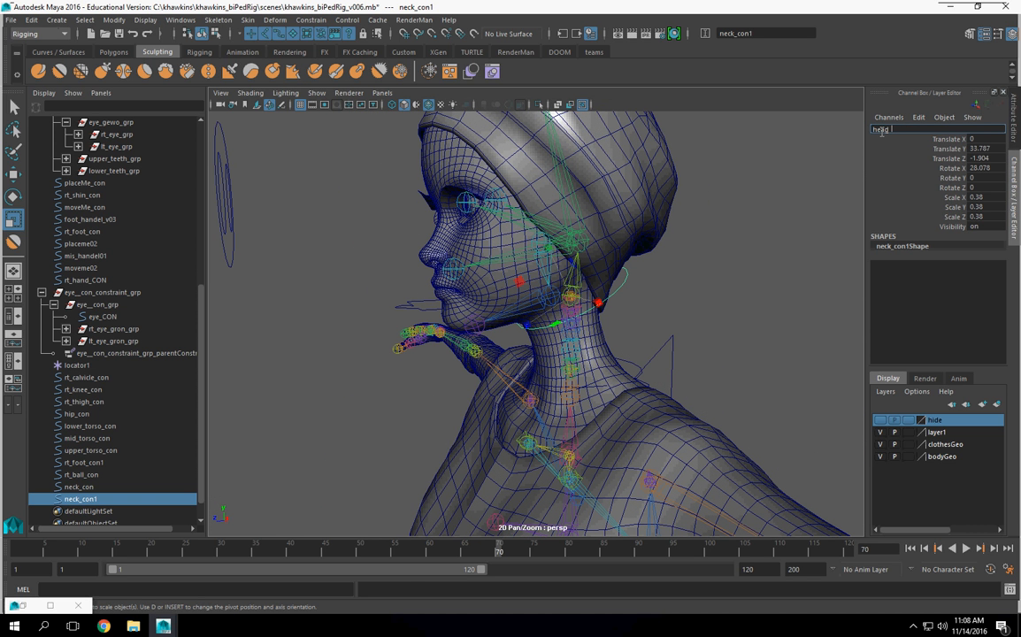
Rename the tilted ring to head_con and clean it up by deleting its history and freezing its transformations.
key(Return)
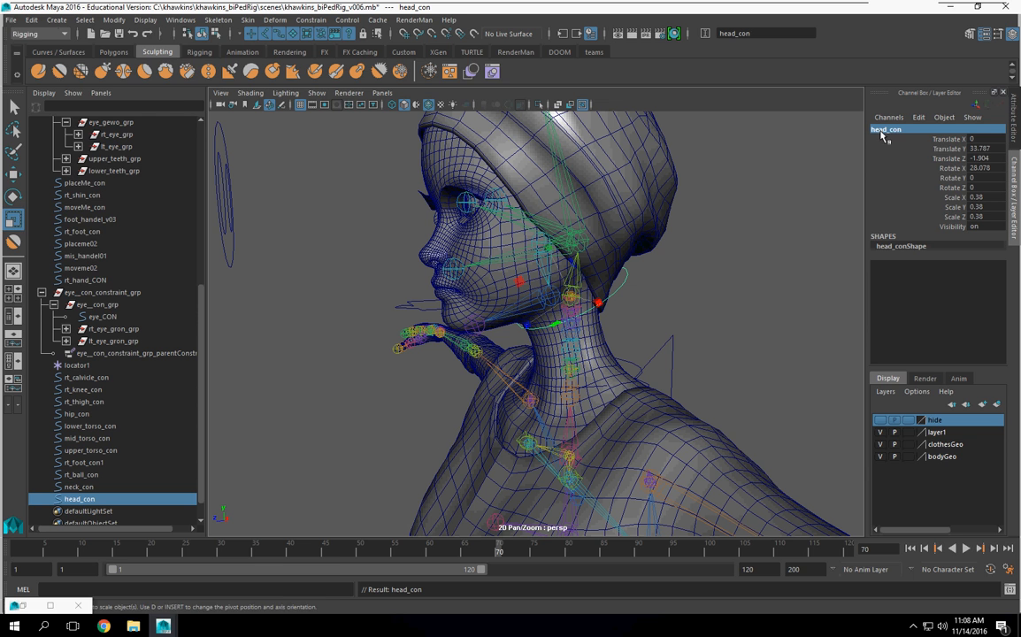
click(33, 22)
mouse_move(139, 168)
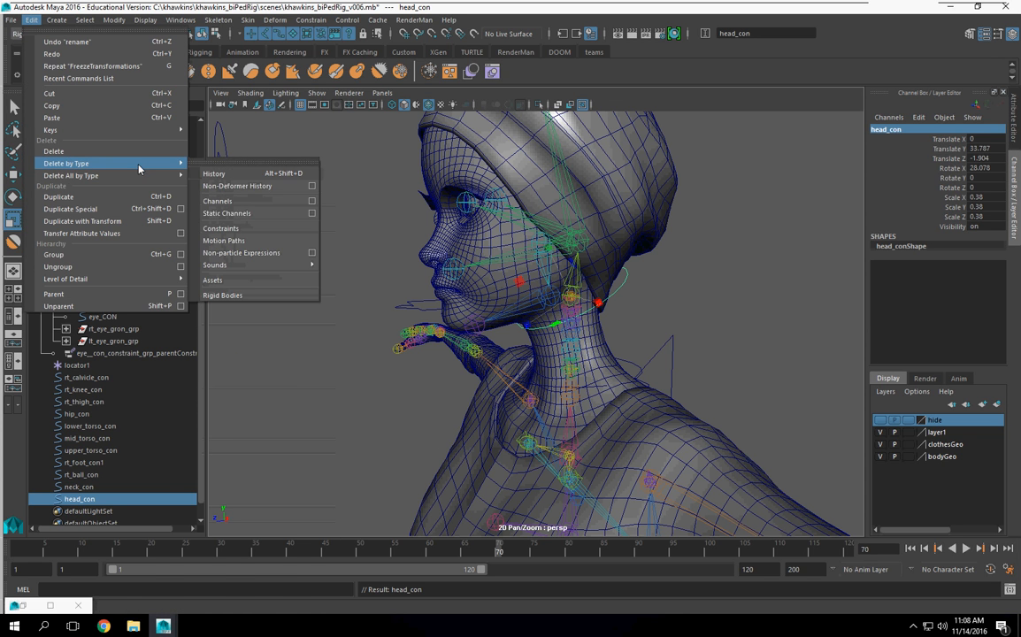
click(236, 173)
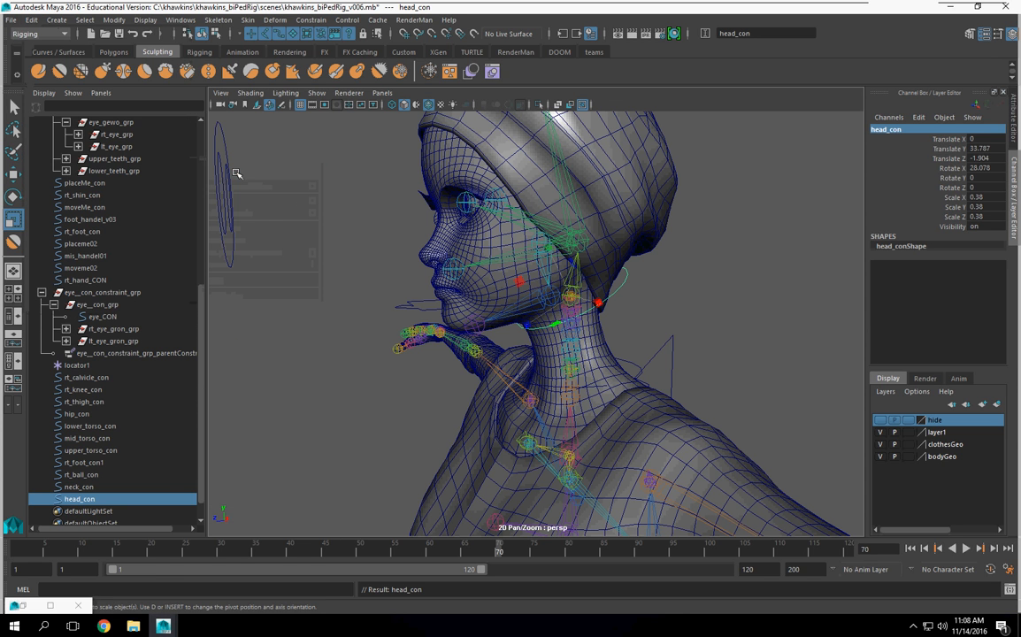
click(116, 22)
click(133, 75)
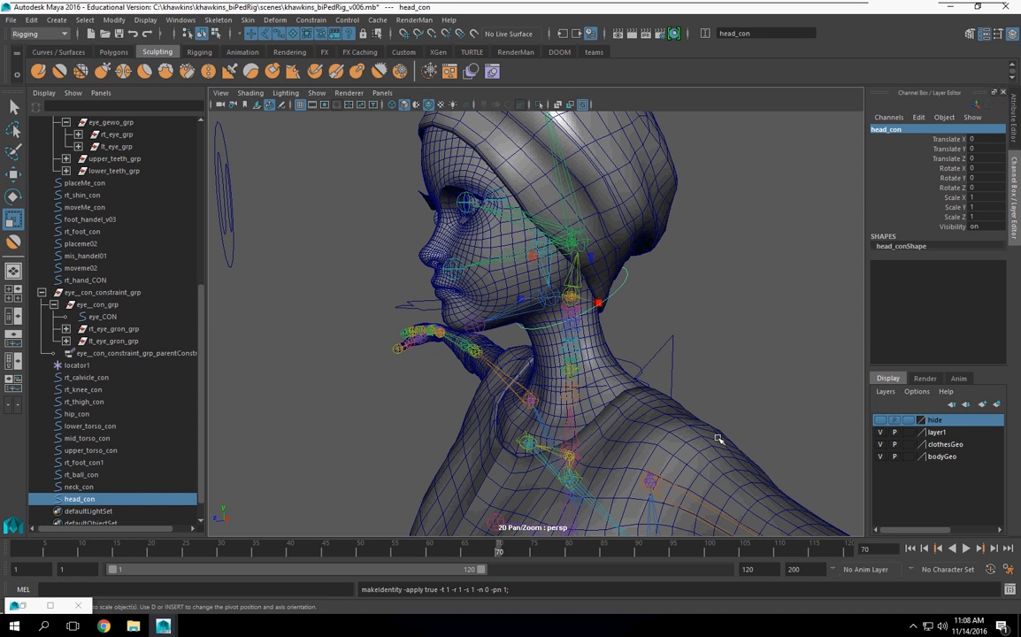
Duplicate the neck_con ring again.
alt+drag(699, 422, 566, 338)
click(554, 349)
key(ctrl+d)
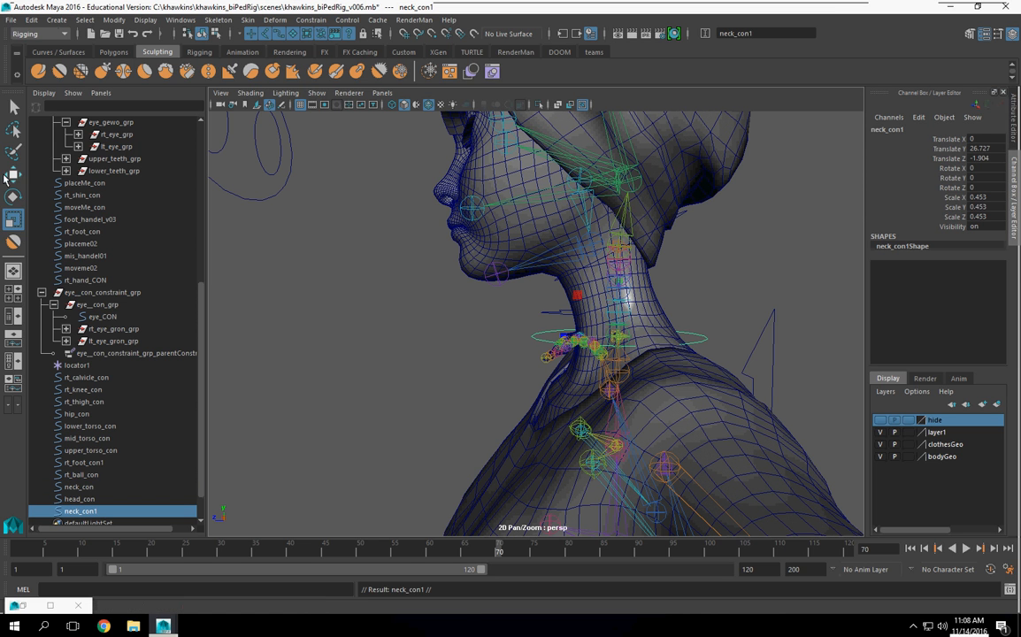
Move the new ring around the jaw, at Translate Y about 33.9 and Z about 4.8, and rotate it about 21.5 degrees in X.
key(w)
drag(621, 338, 607, 256)
drag(539, 240, 510, 239)
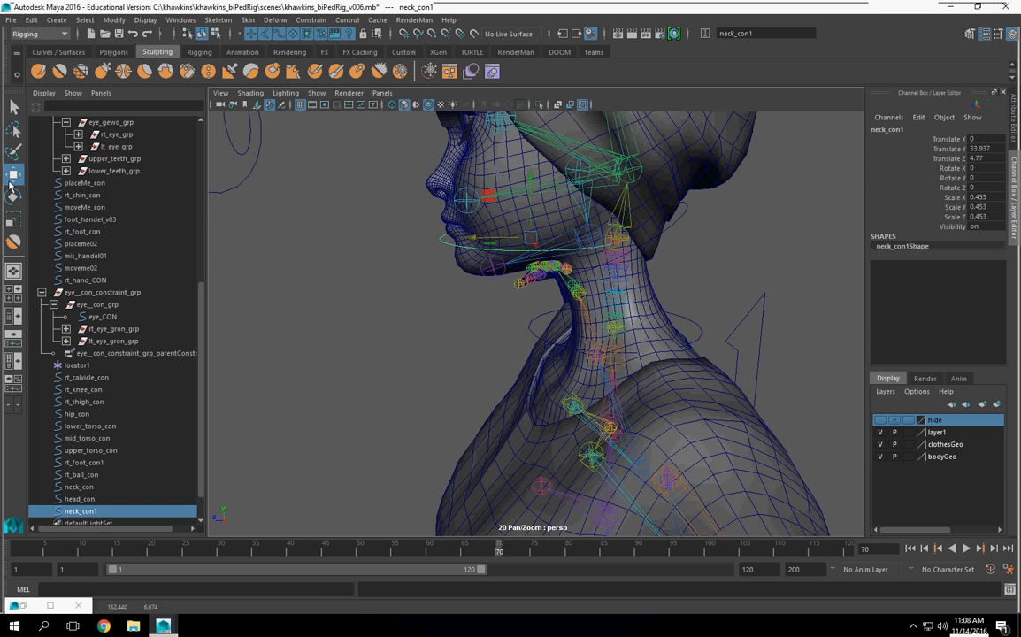
click(13, 196)
drag(483, 210, 567, 335)
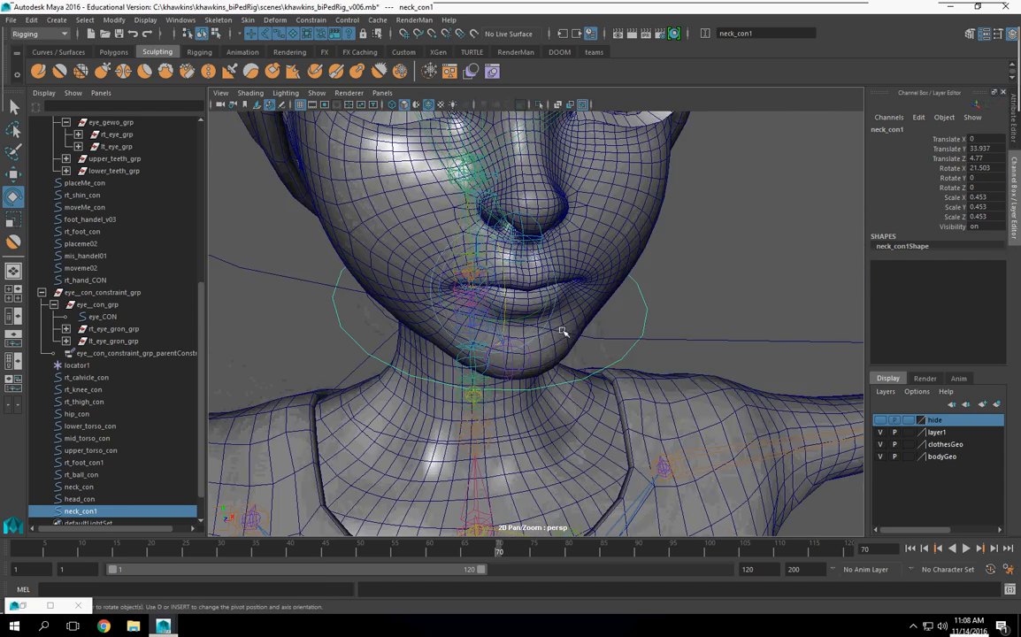
Switch to the four-view layout and check the jaw ring from the top view.
key(space)
alt+right_drag(328, 288, 150, 274)
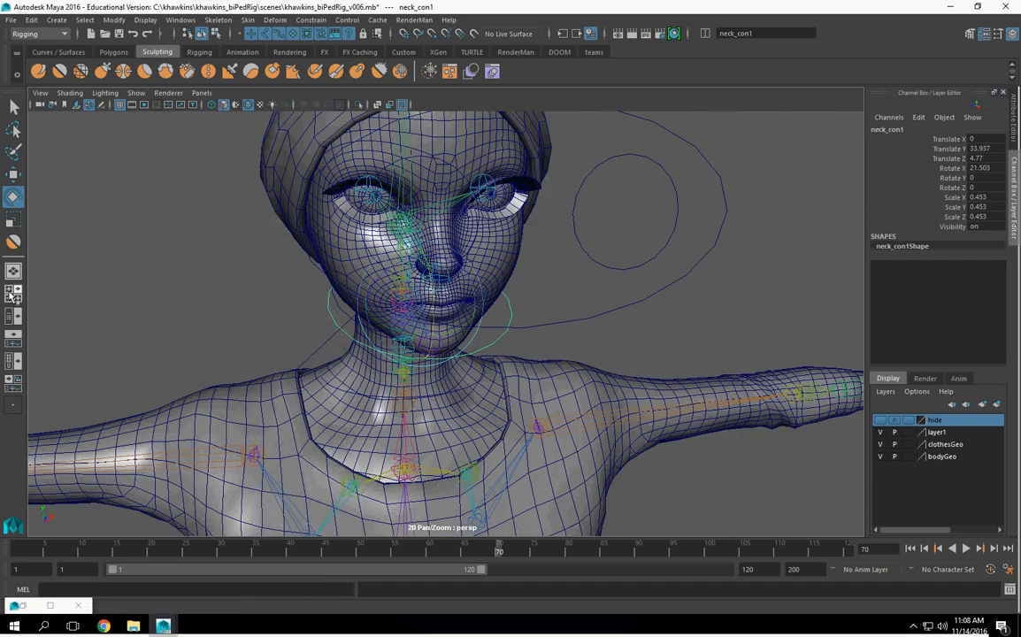
click(13, 291)
key(space)
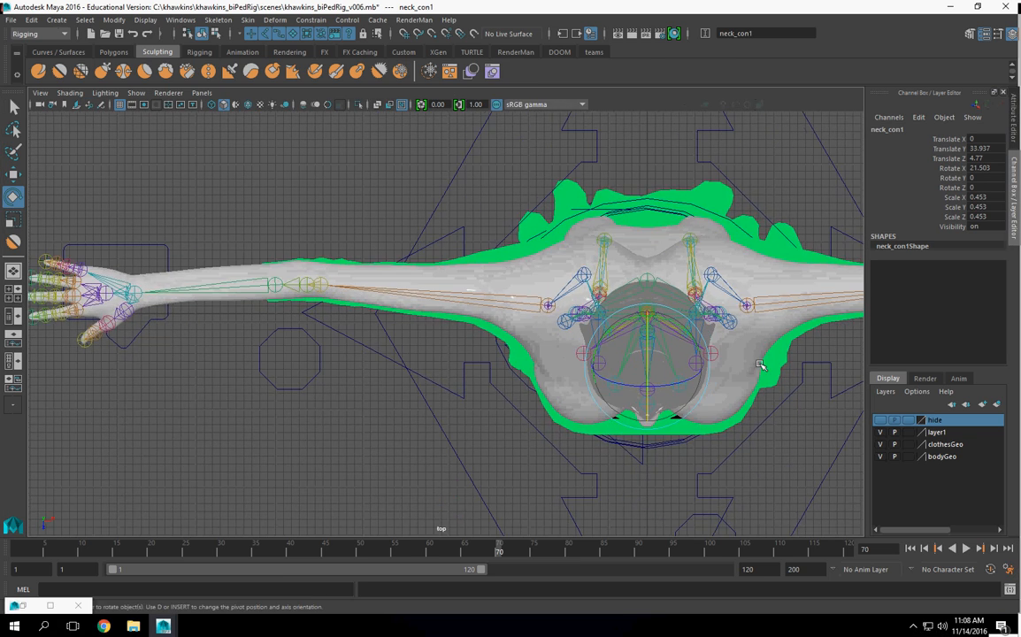
alt+middle_drag(759, 365, 580, 303)
key(space)
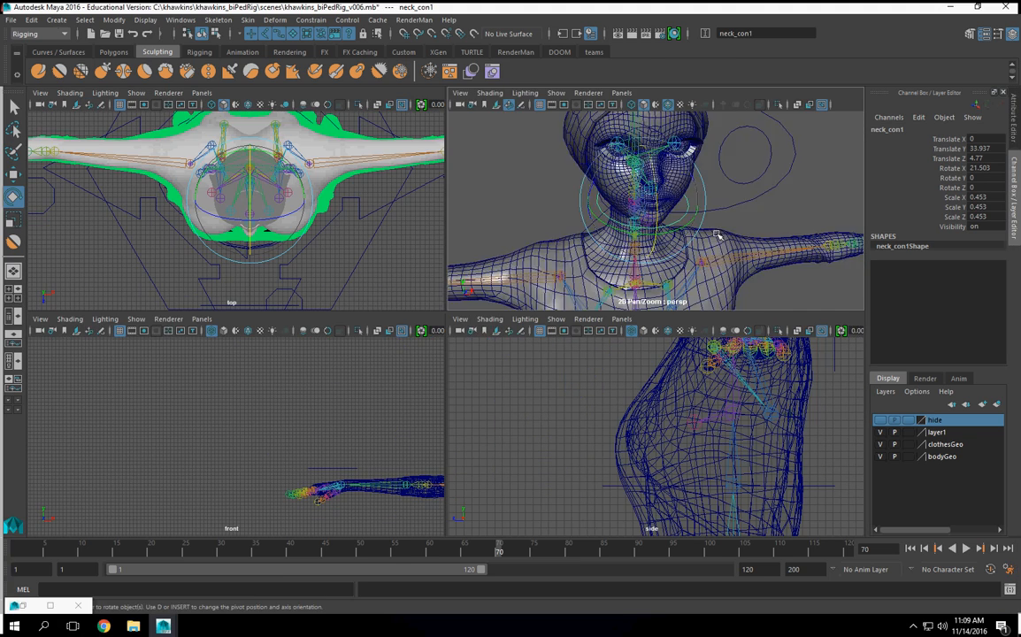
Show the Outliner beside the perspective view and display the start of the scene hierarchy.
scroll(713, 244, down, 6)
alt+middle_drag(696, 257, 682, 184)
scroll(683, 190, down, 5)
key(space)
alt+drag(496, 241, 471, 289)
scroll(577, 254, up, 4)
scroll(577, 254, down, 4)
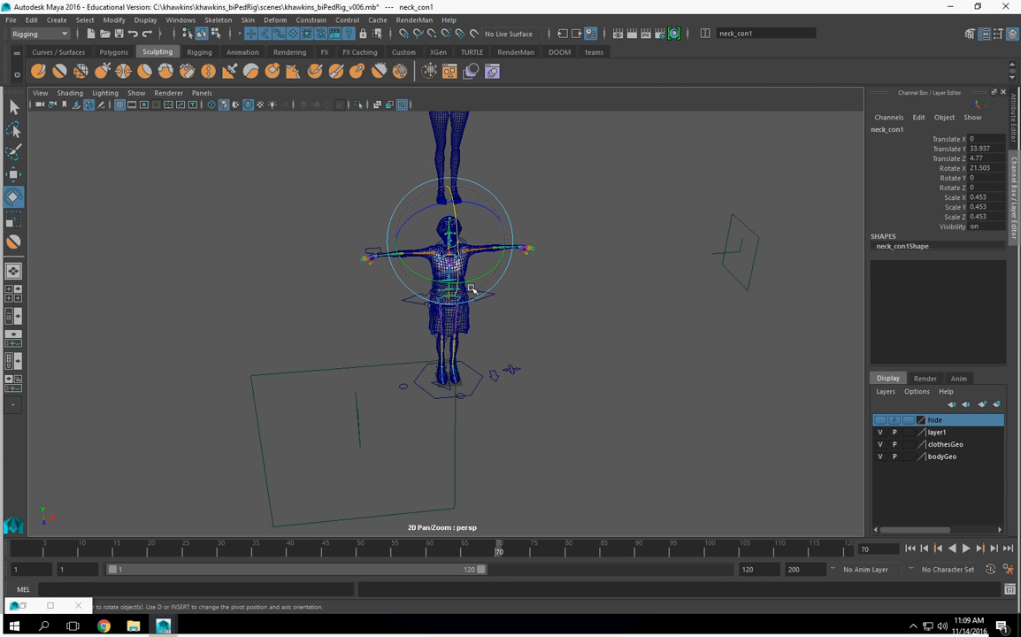
click(12, 315)
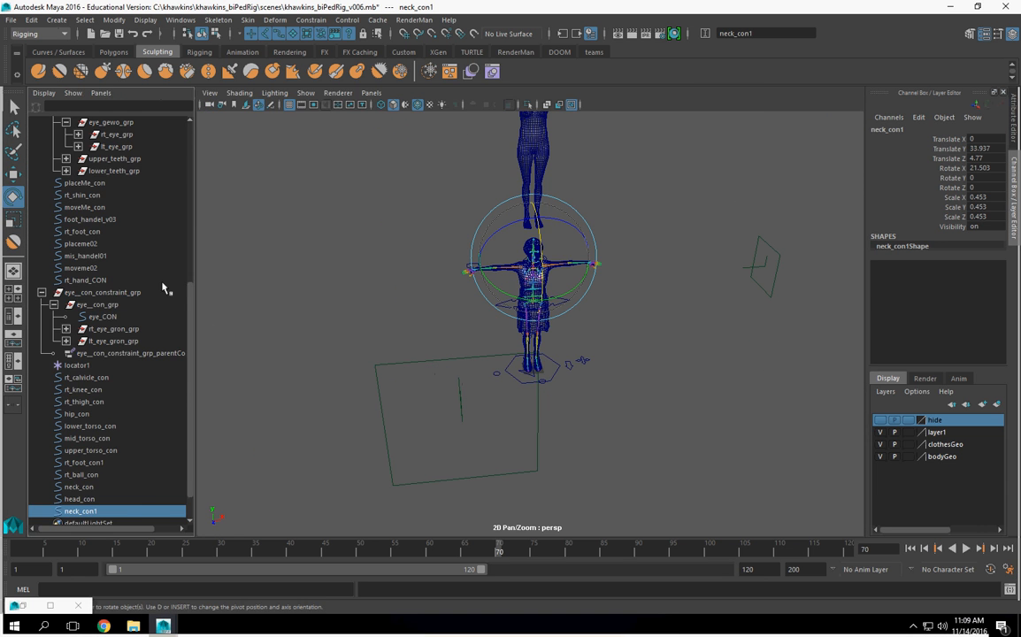
scroll(141, 265, up, 8)
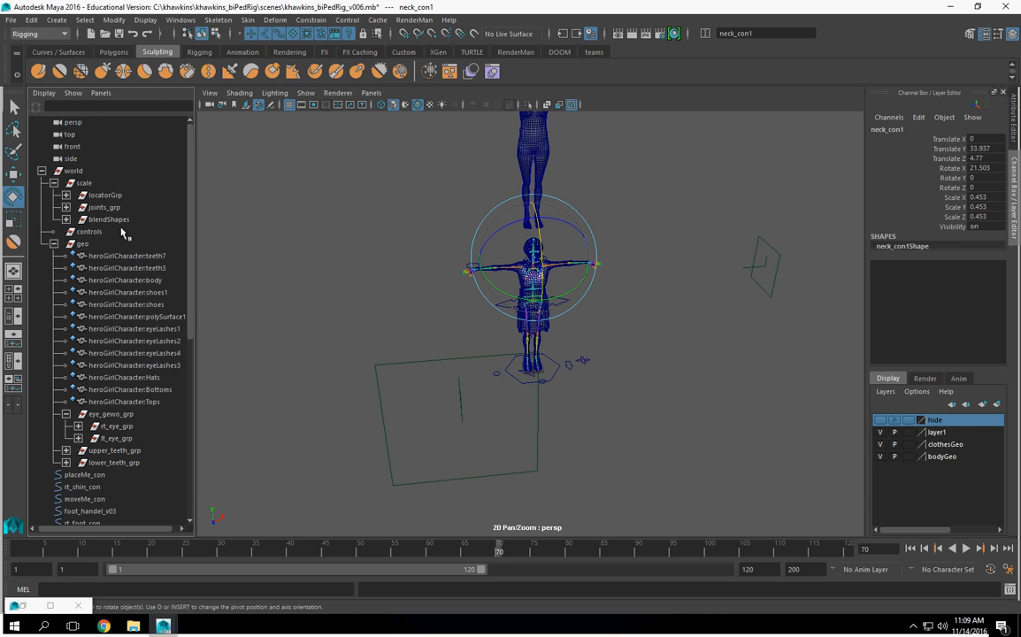
Check where the top camera sits, and select the blend shape body mesh named bridge directly above the character.
click(70, 134)
alt+drag(433, 292, 486, 281)
alt+drag(522, 347, 530, 336)
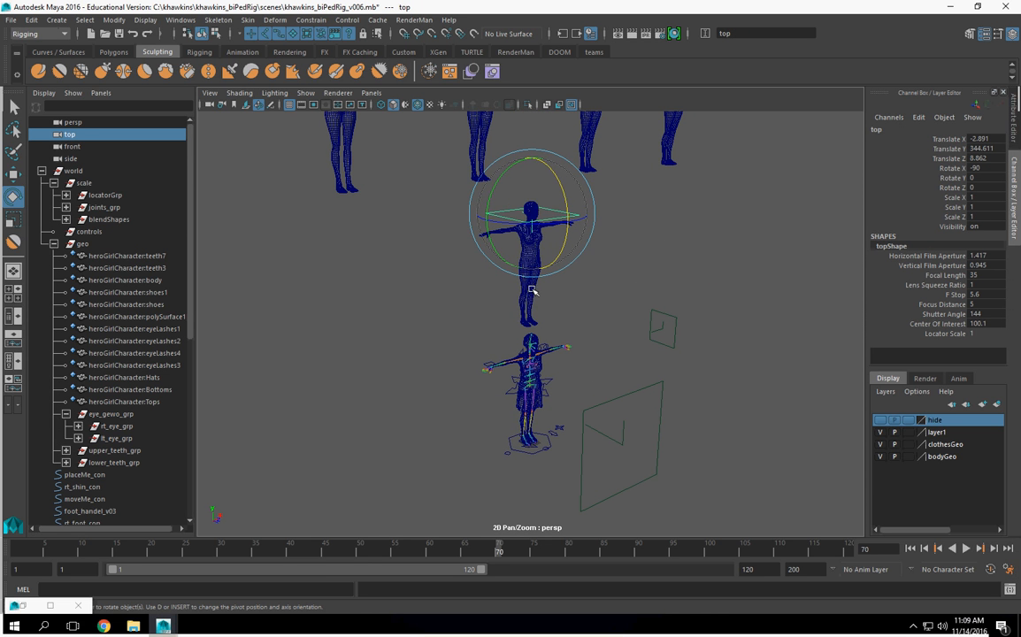
click(531, 265)
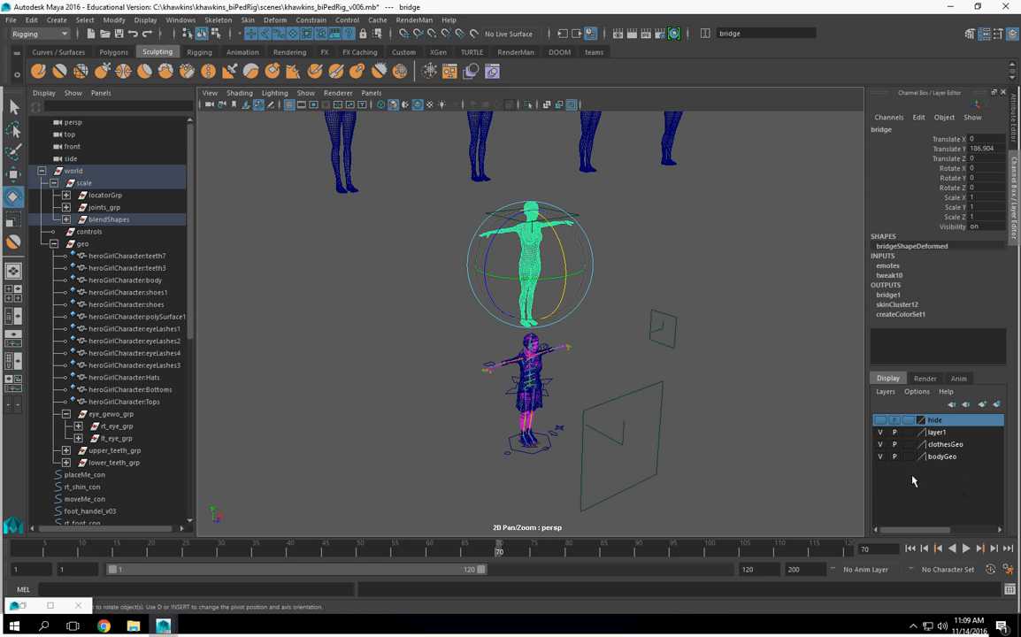
alt+drag(742, 434, 585, 351)
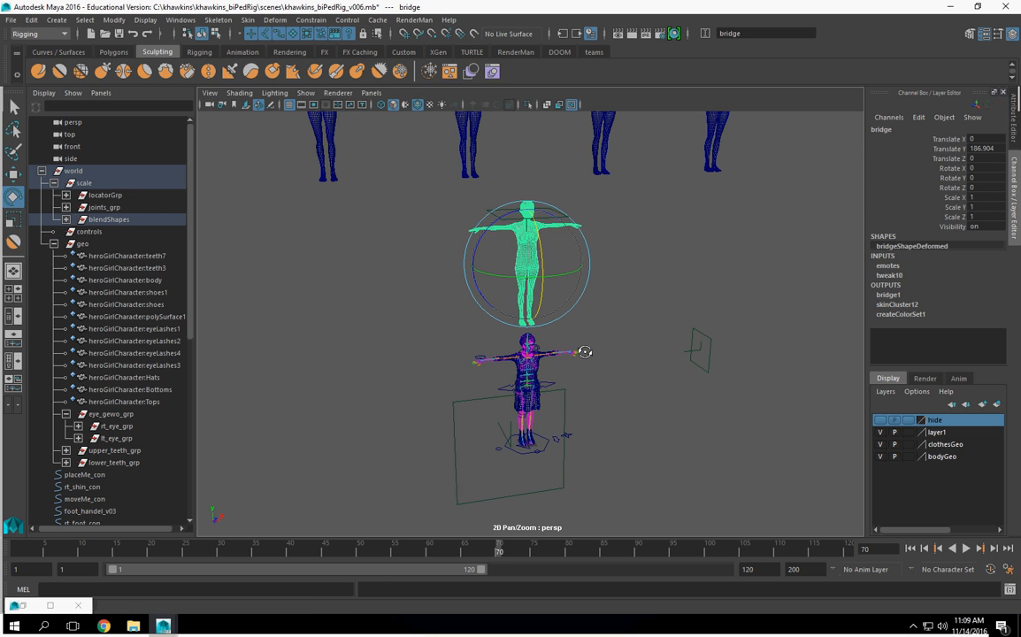
Create a new display layer and name it blendShapesLayer.
click(983, 404)
double_click(938, 420)
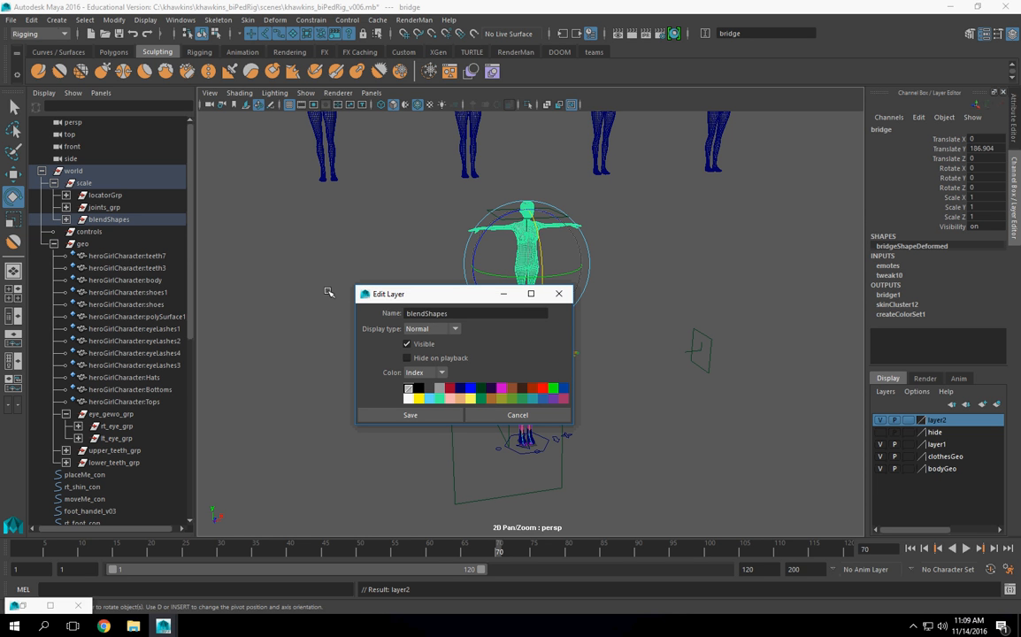
click(411, 415)
click(451, 378)
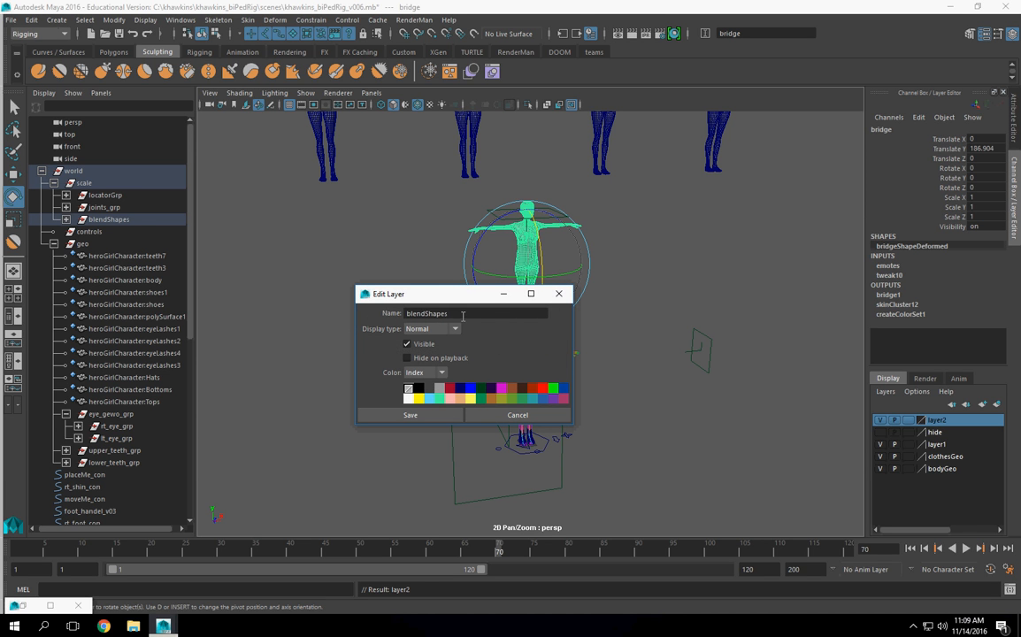
click(410, 414)
Add the selected bridge mesh to blendShapesLayer and turn off the layer's visibility.
right_click(973, 421)
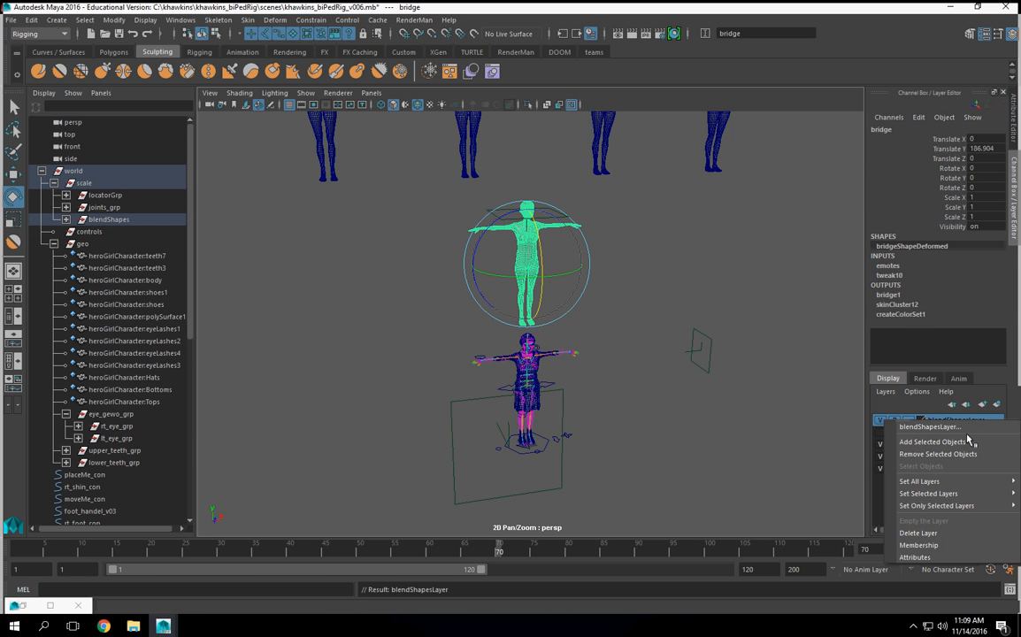
click(964, 441)
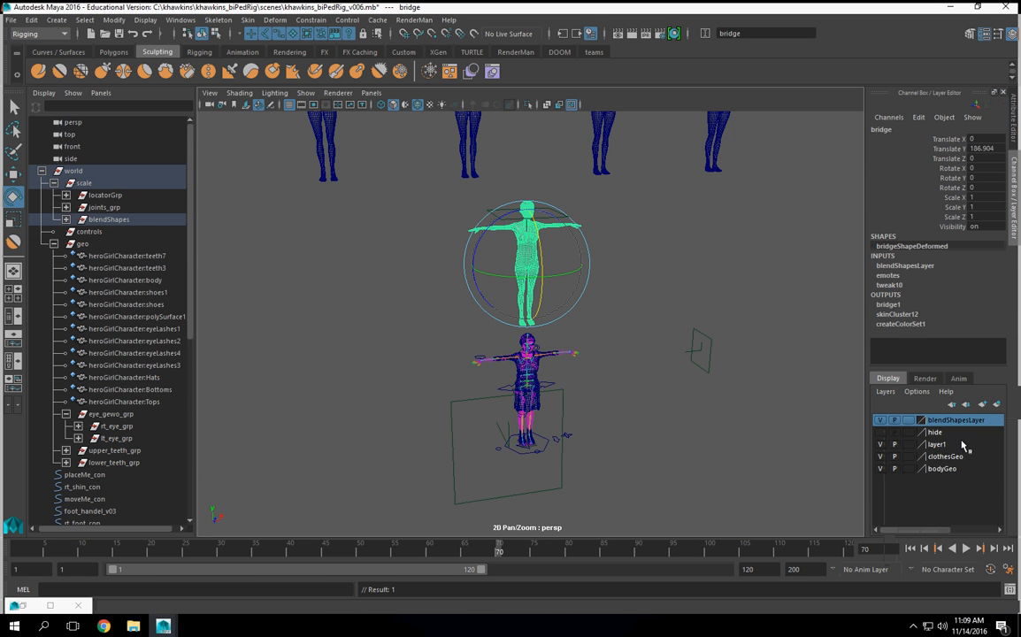
click(879, 420)
scroll(541, 372, up, 5)
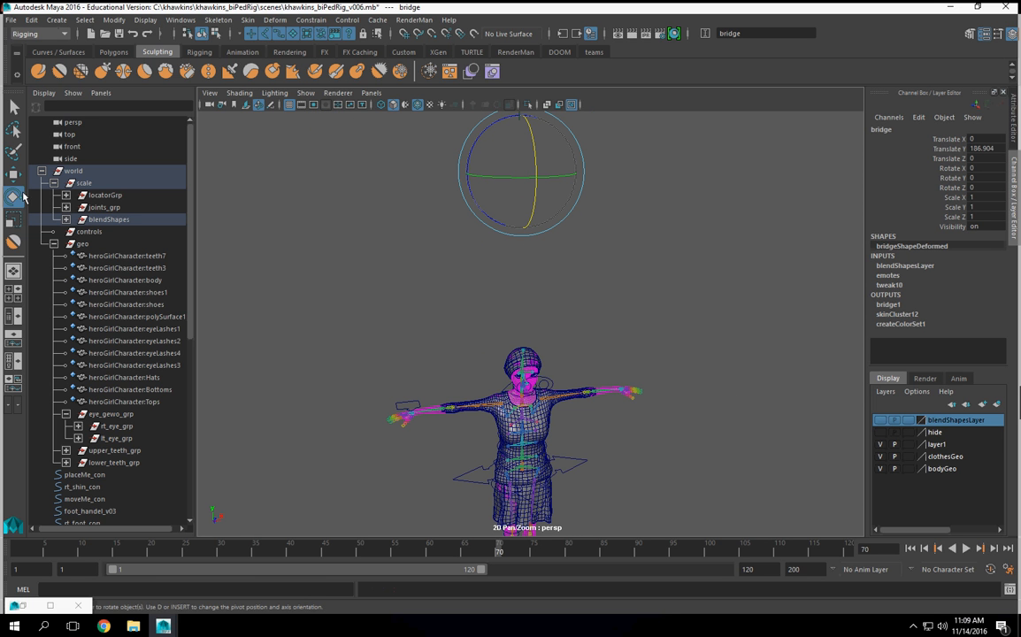
Switch to the four-view layout and hide the clothing mesh over the character's torso in the top view.
click(13, 294)
scroll(320, 272, down, 6)
scroll(324, 259, down, 2)
scroll(603, 215, up, 2)
scroll(669, 219, up, 3)
scroll(285, 237, up, 7)
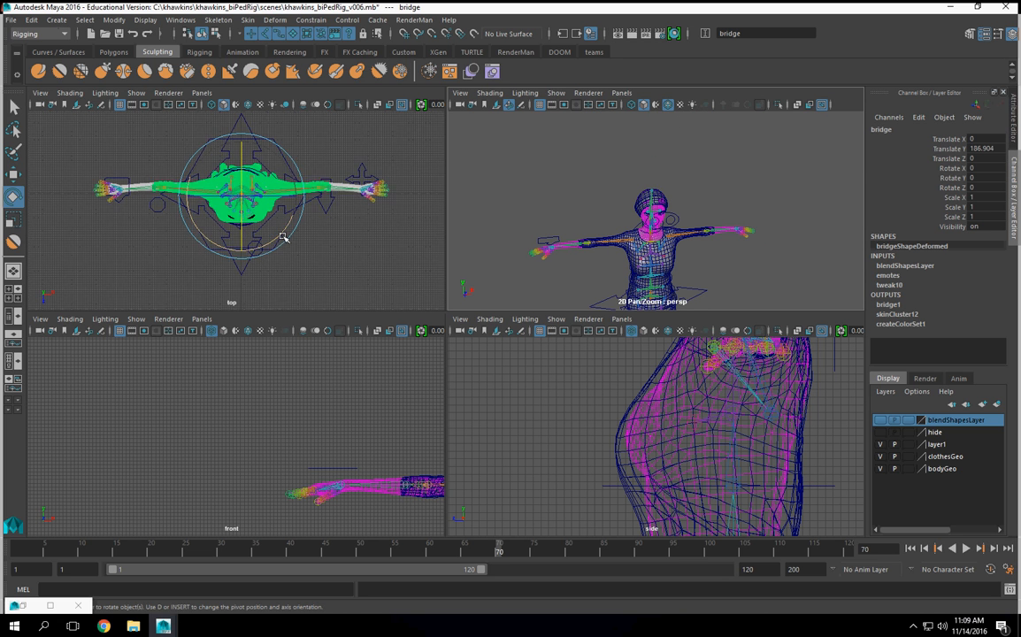
click(146, 140)
click(152, 145)
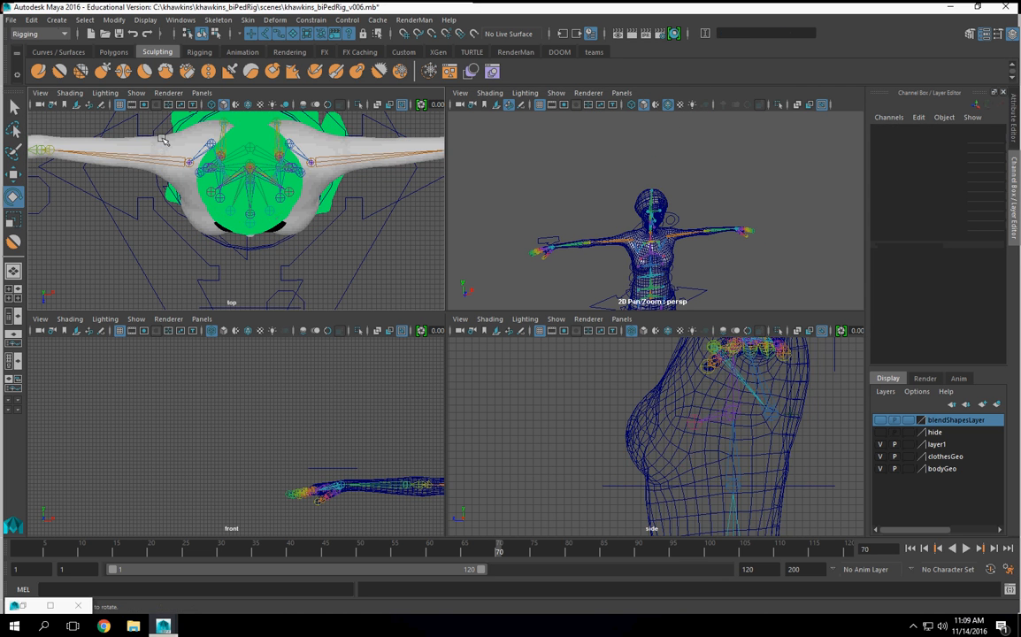
Hide the remaining meshes behind the shoulders and the hat covering the head in the top view.
click(176, 121)
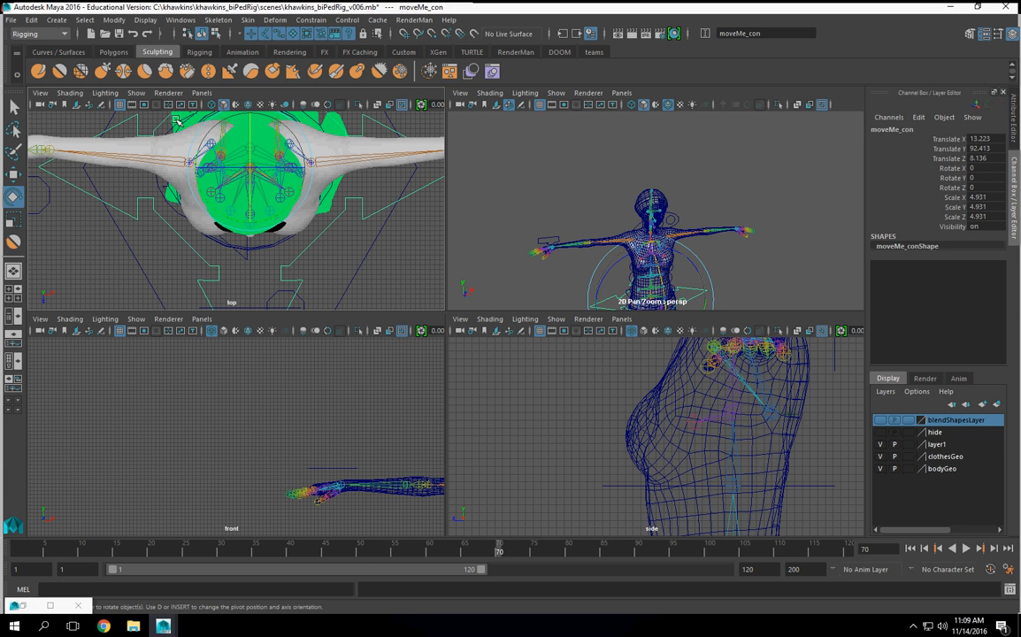
click(177, 119)
click(370, 236)
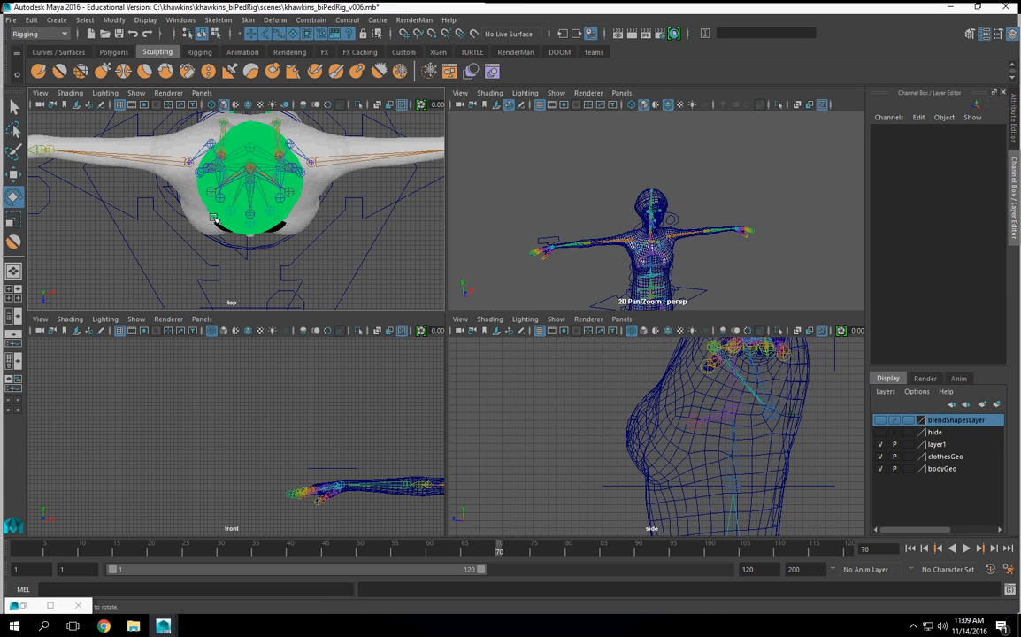
click(213, 216)
key(ctrl+h)
Select the jaw ring and show it from the side in a full-size perspective view.
scroll(693, 222, up, 8)
alt+drag(693, 221, 764, 239)
scroll(722, 226, down, 5)
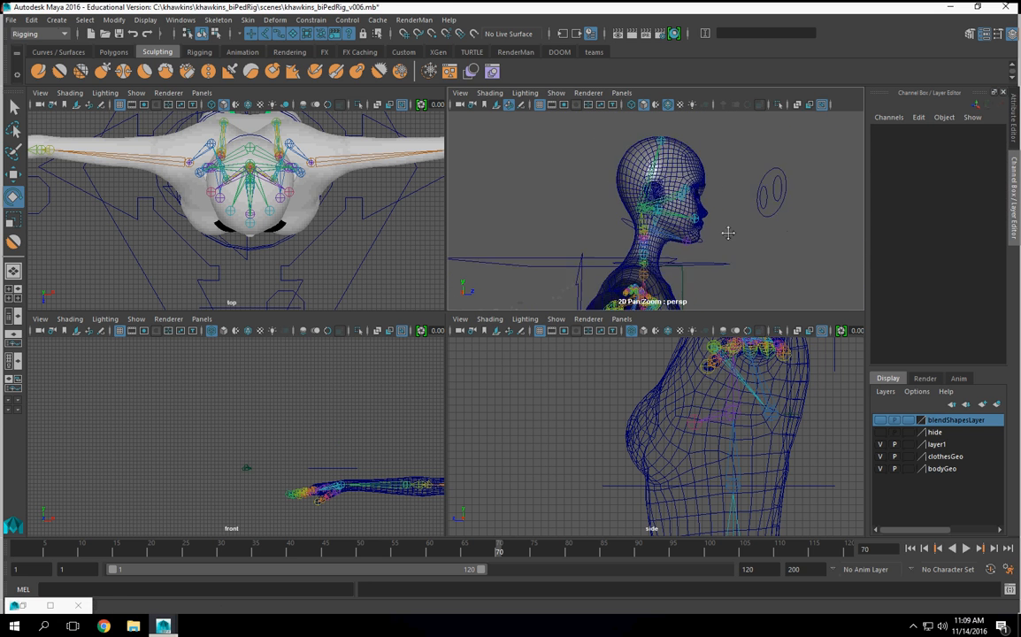
scroll(715, 270, up, 3)
click(691, 271)
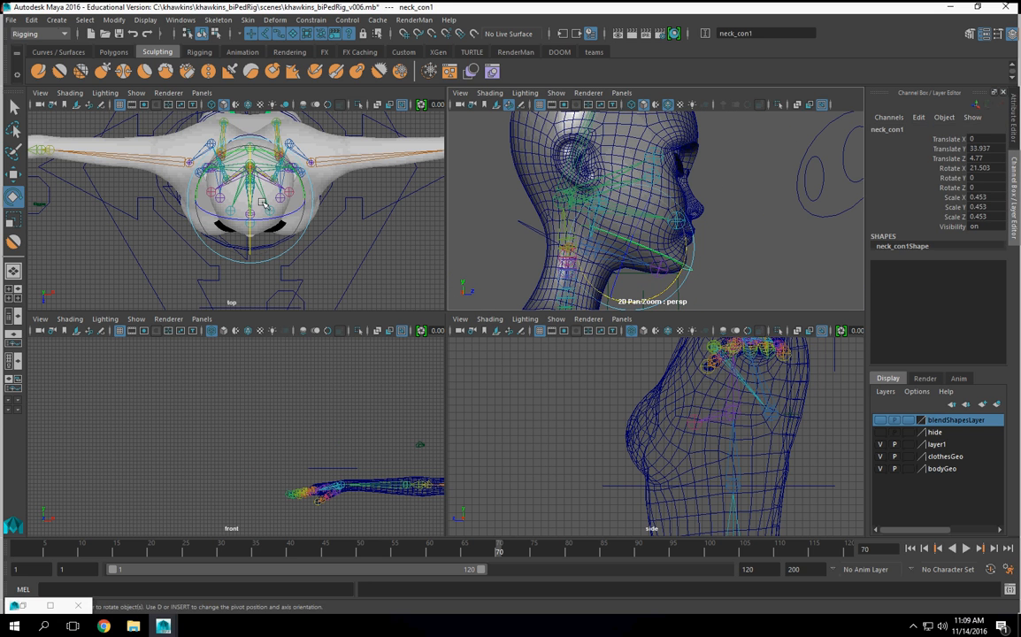
key(space)
scroll(342, 227, up, 2)
scroll(451, 282, down, 2)
scroll(403, 268, down, 2)
key(space)
key(space)
alt+drag(518, 270, 403, 388)
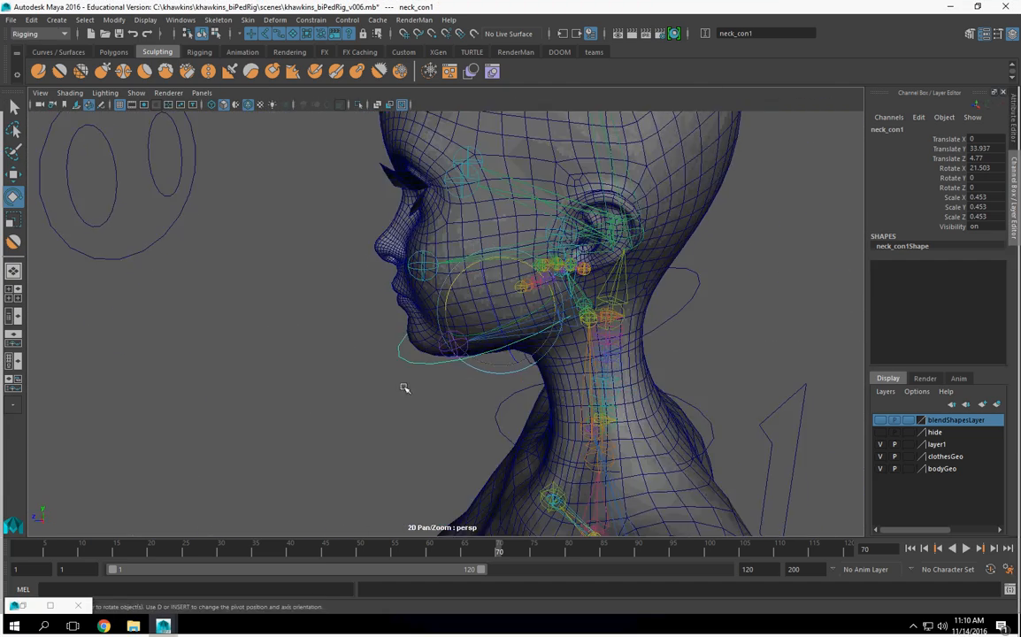
Mark a curve point on each side of the jaw ring near the jaw hinge and detach the curve there.
right_drag(404, 357, 405, 278)
alt+drag(405, 278, 424, 292)
click(493, 295)
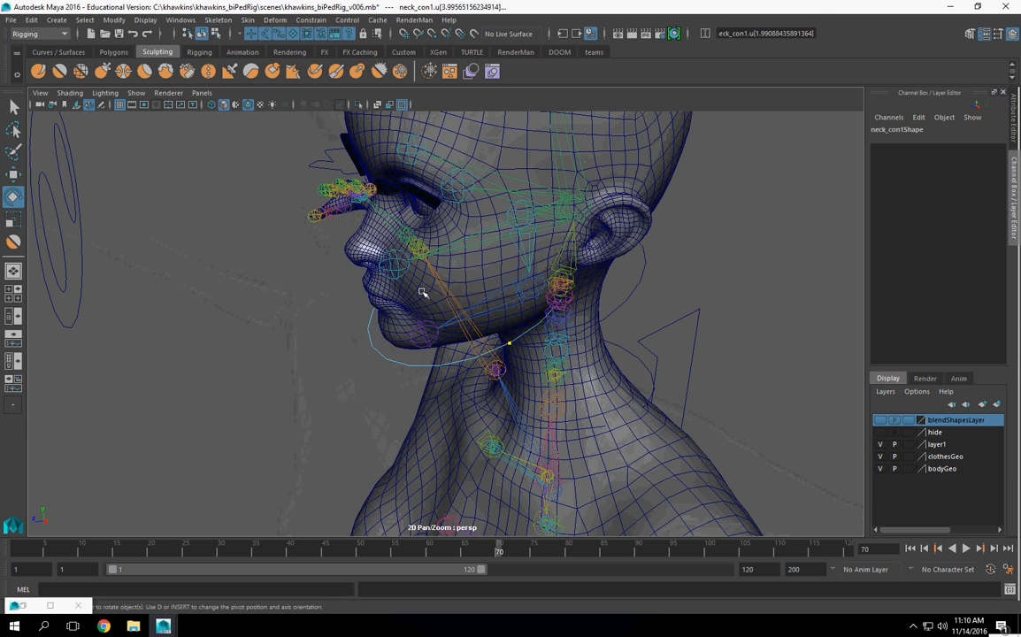
key(space)
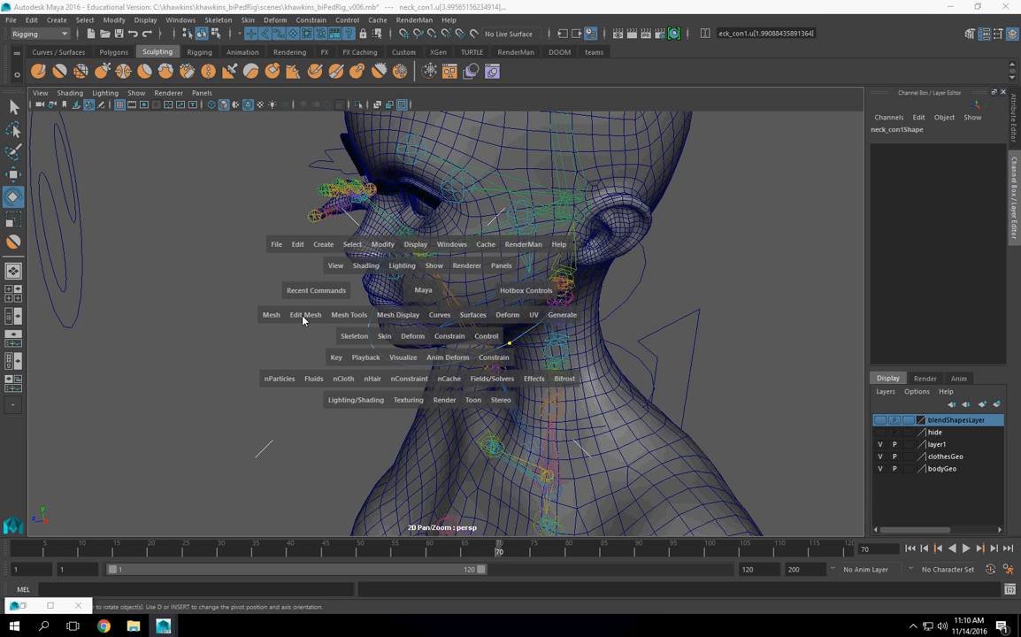
key(space)
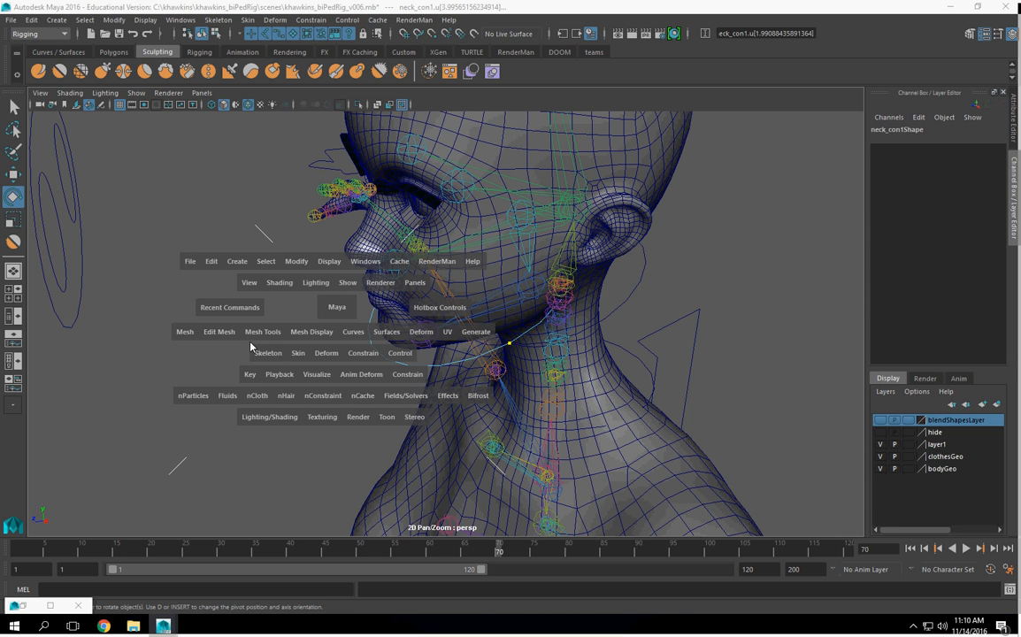
click(354, 343)
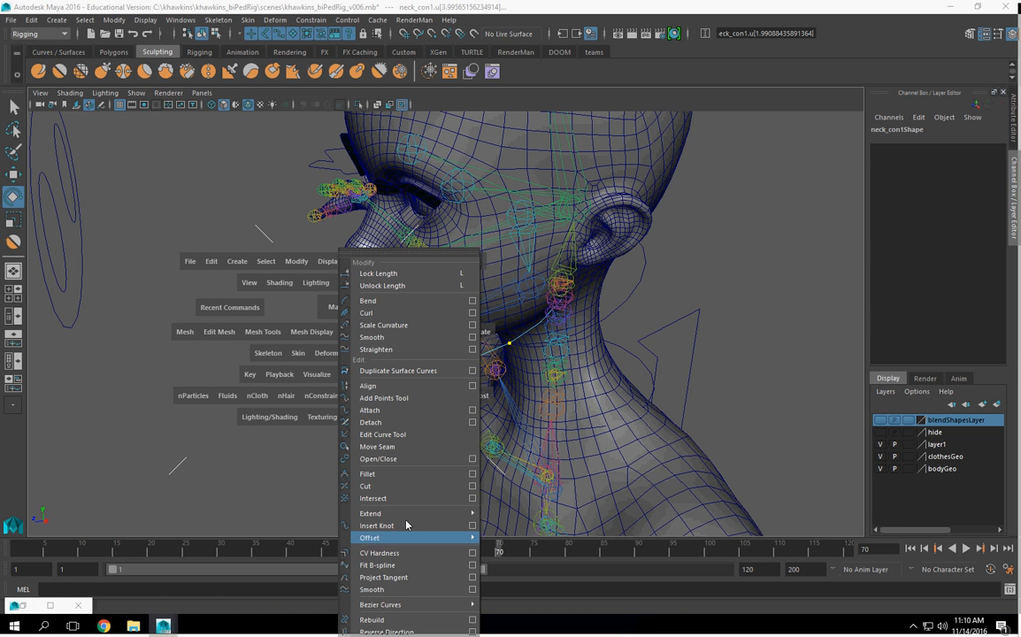
click(395, 424)
alt+drag(390, 424, 479, 373)
Delete the detached rear part of the jaw ring and run Delete History.
click(478, 372)
click(528, 344)
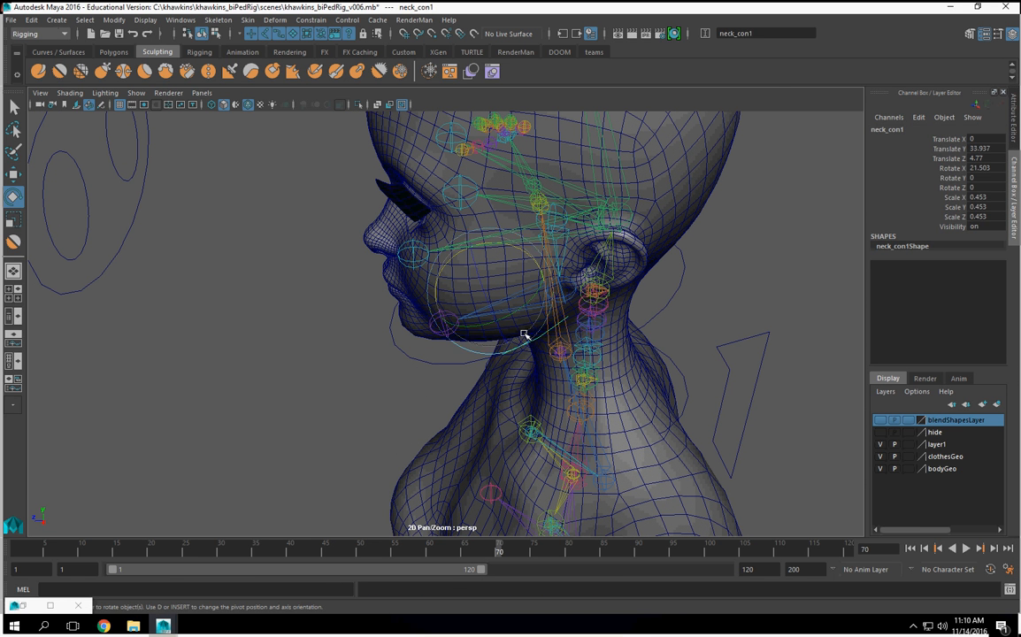
key(Delete)
click(31, 20)
mouse_move(82, 164)
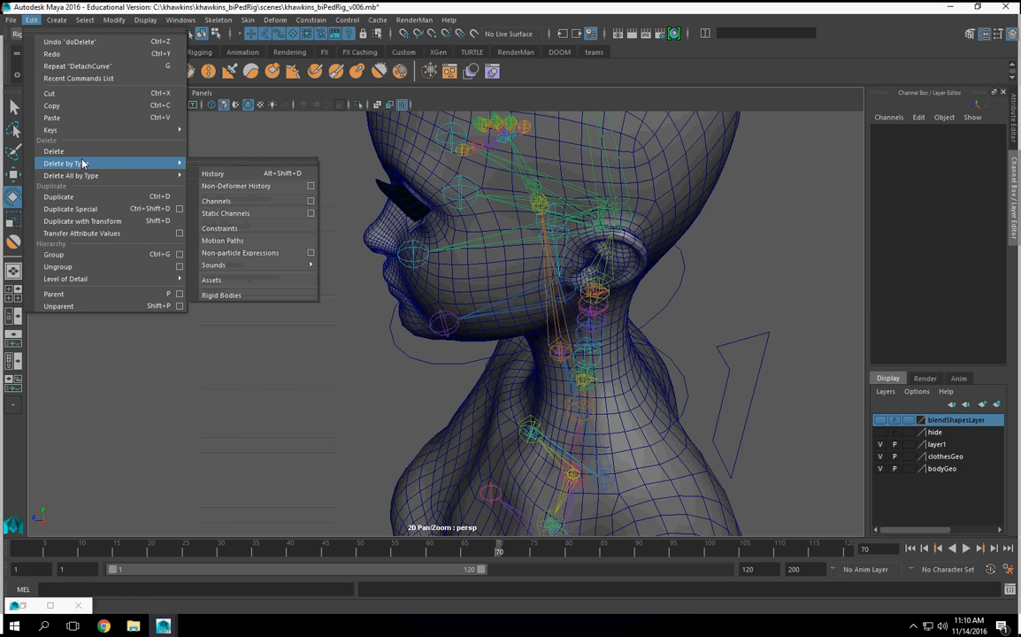
click(216, 175)
Select the remaining curve around the chin and rename it jaw_con.
alt+drag(396, 276, 303, 387)
click(337, 358)
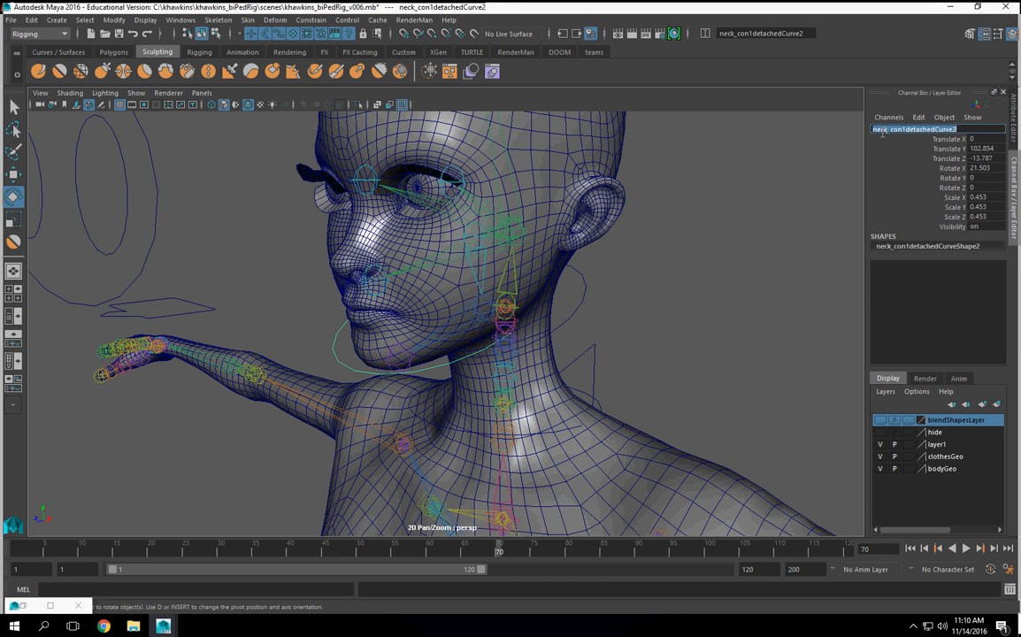
double_click(882, 131)
text(layr)
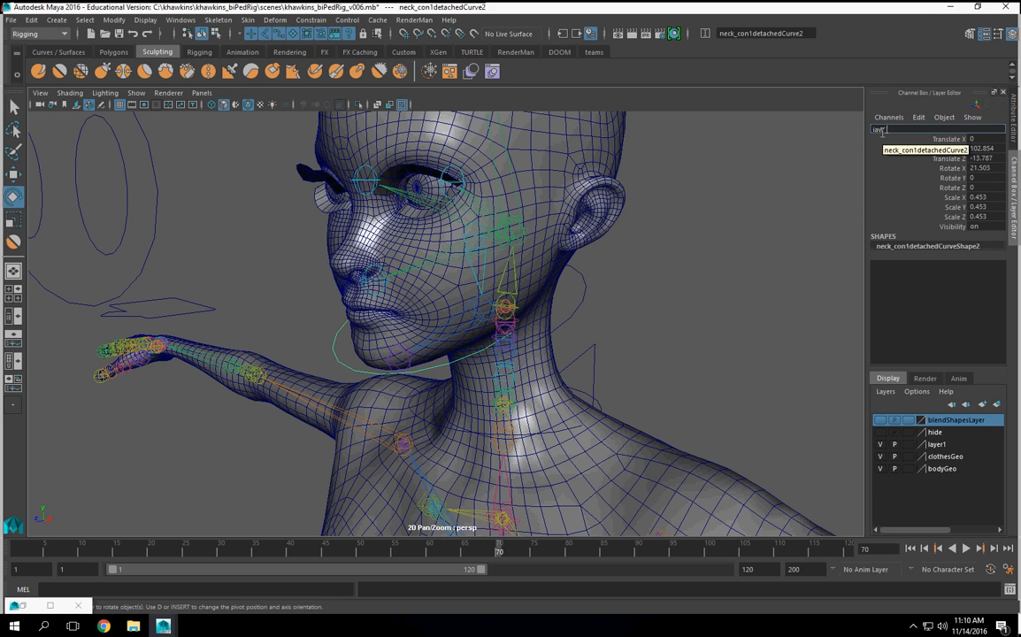
text(_con)
key(Return)
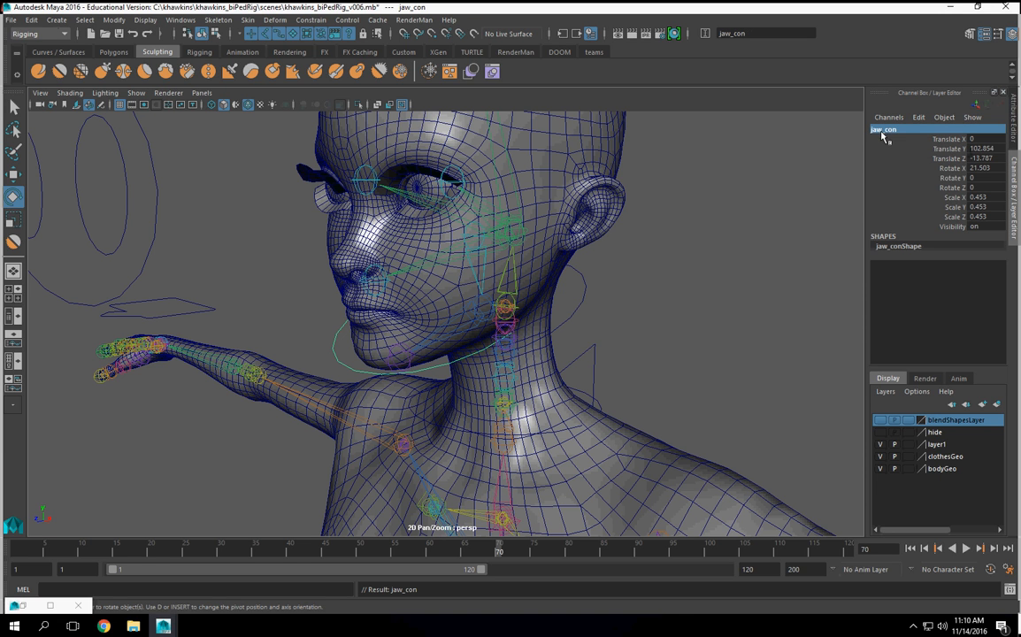
Delete the history of jaw_con and freeze its transformations.
click(31, 20)
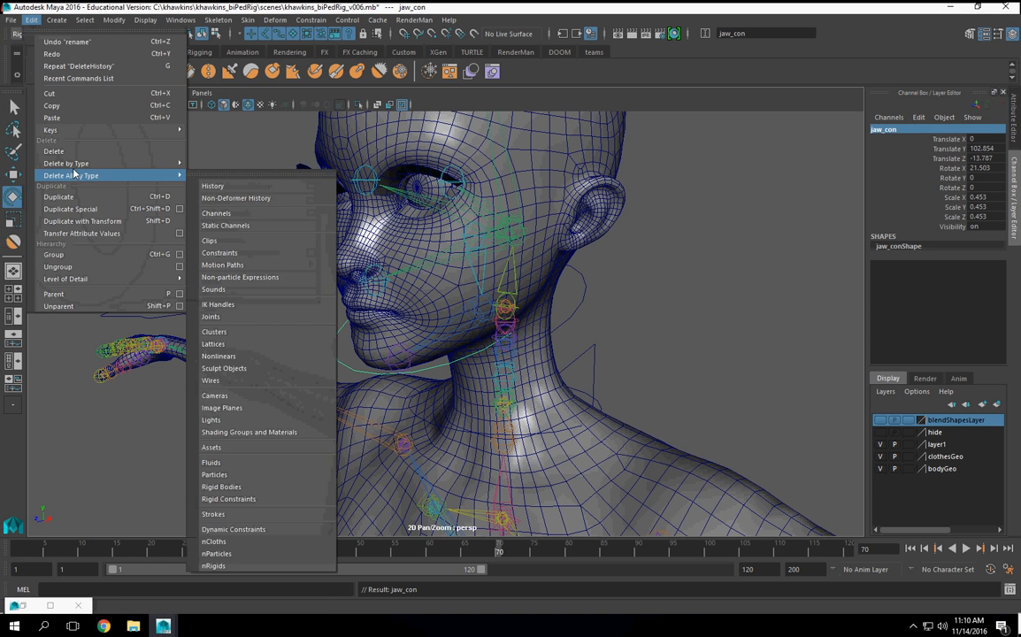
mouse_move(142, 164)
click(214, 174)
click(114, 20)
click(159, 74)
Activate the Move tool on jaw_con and center its pivot.
alt+drag(500, 334, 3, 187)
click(597, 326)
click(405, 357)
click(15, 174)
scroll(575, 375, down, 10)
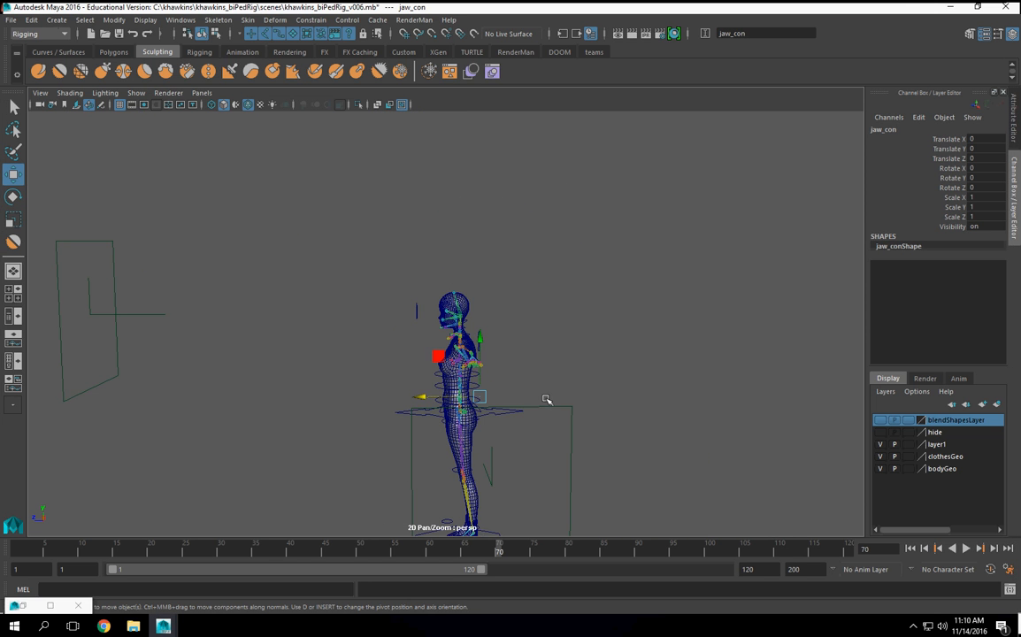
scroll(546, 399, up, 3)
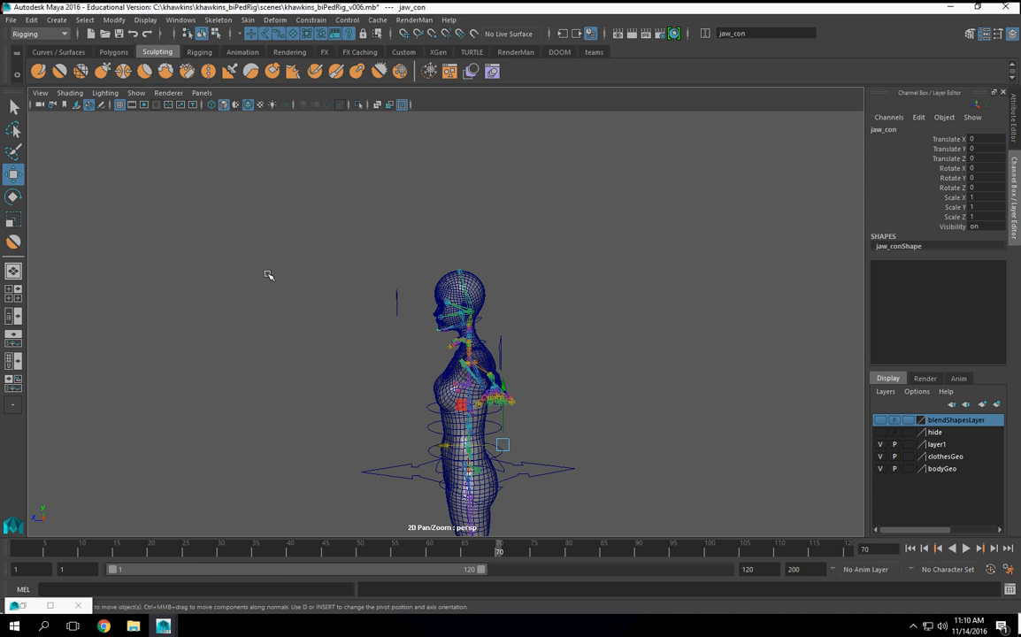
click(115, 20)
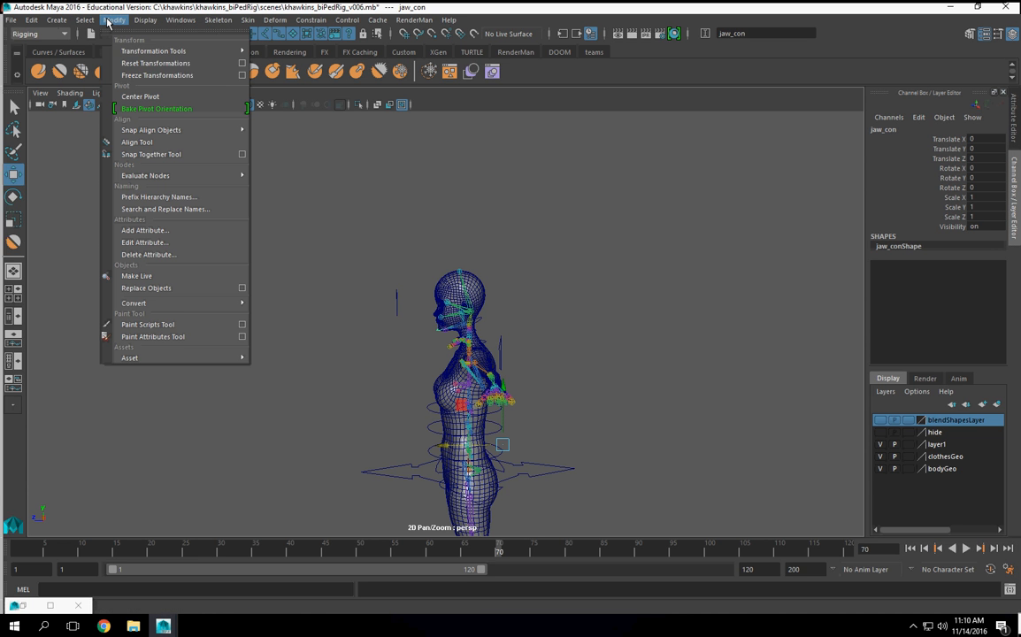
click(140, 97)
Move the pivot of jaw_con back and up to the jaw joint just in front of the ear.
scroll(493, 345, up, 5)
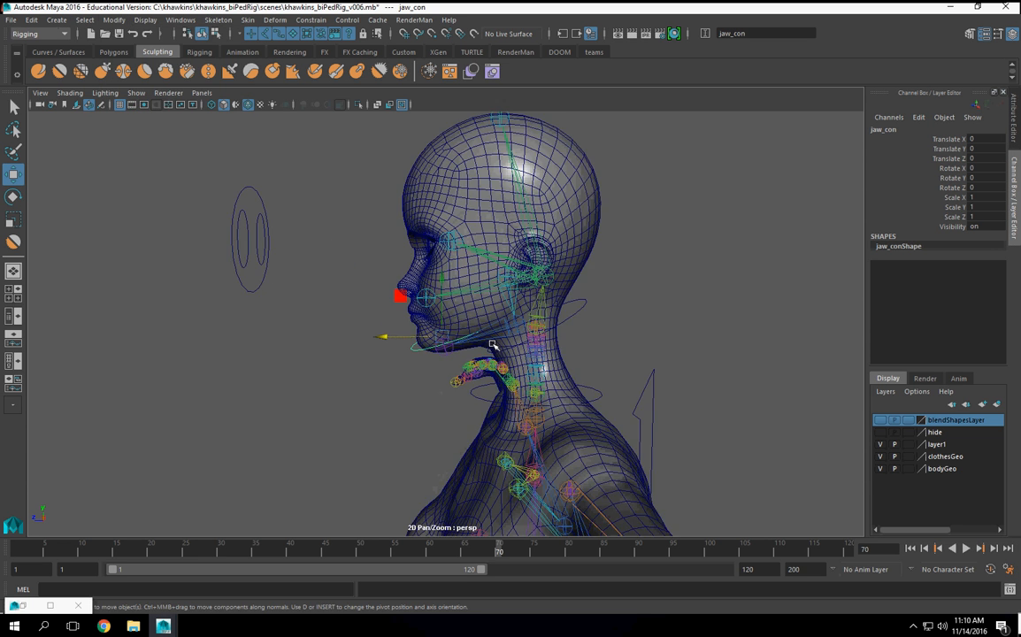
scroll(493, 345, up, 3)
key(d)
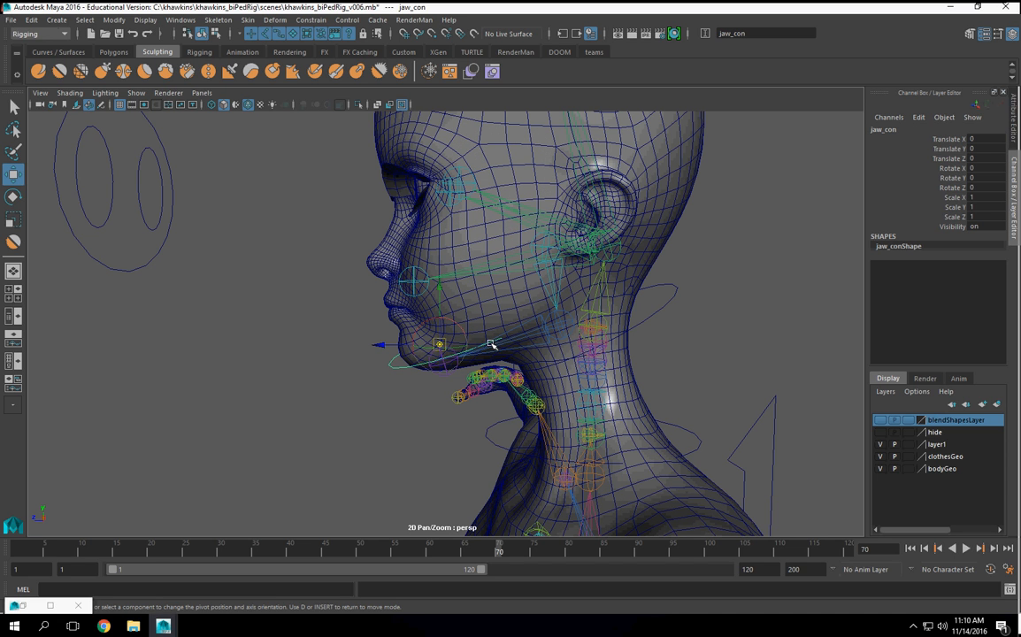
drag(440, 344, 550, 246)
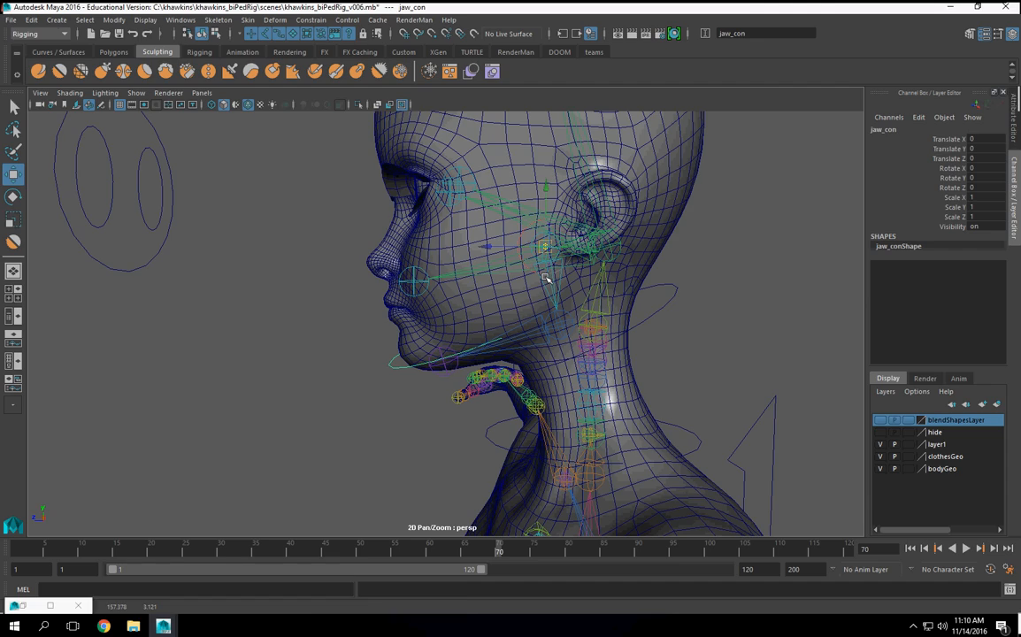
alt+drag(535, 305, 475, 327)
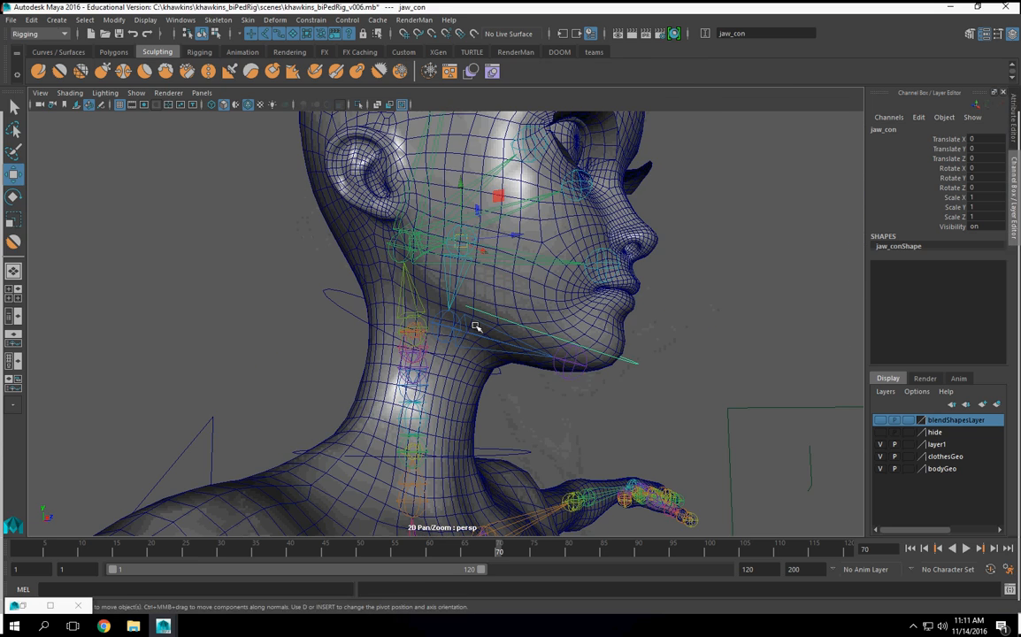
Orient-constrain the jawBase_jnt joint to the jaw_con curve.
click(166, 271)
alt+drag(622, 365, 617, 409)
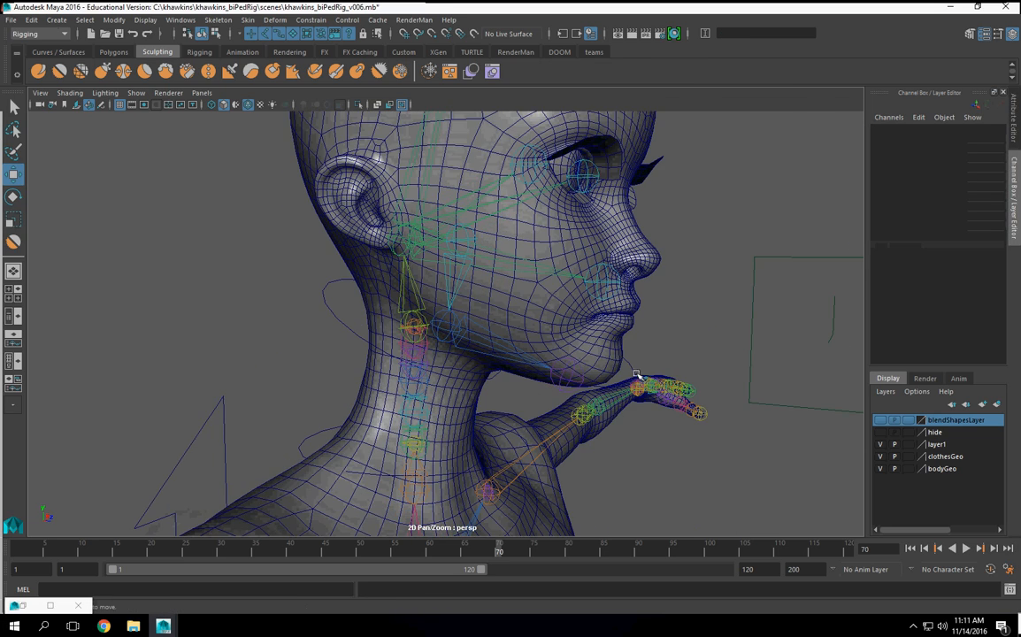
click(634, 376)
alt+drag(563, 358, 555, 391)
shift+click(458, 284)
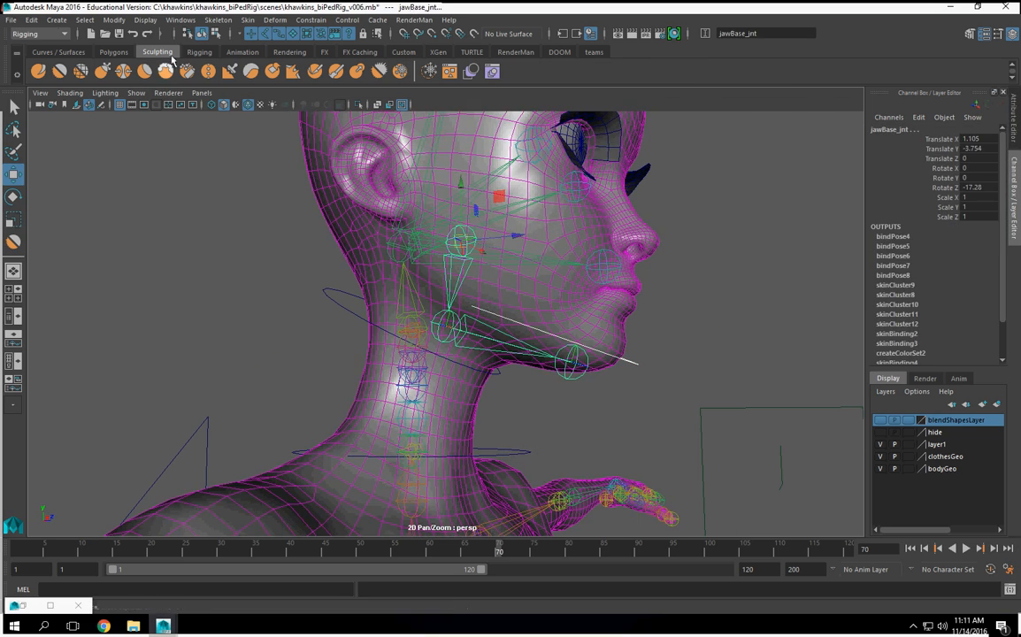
click(115, 20)
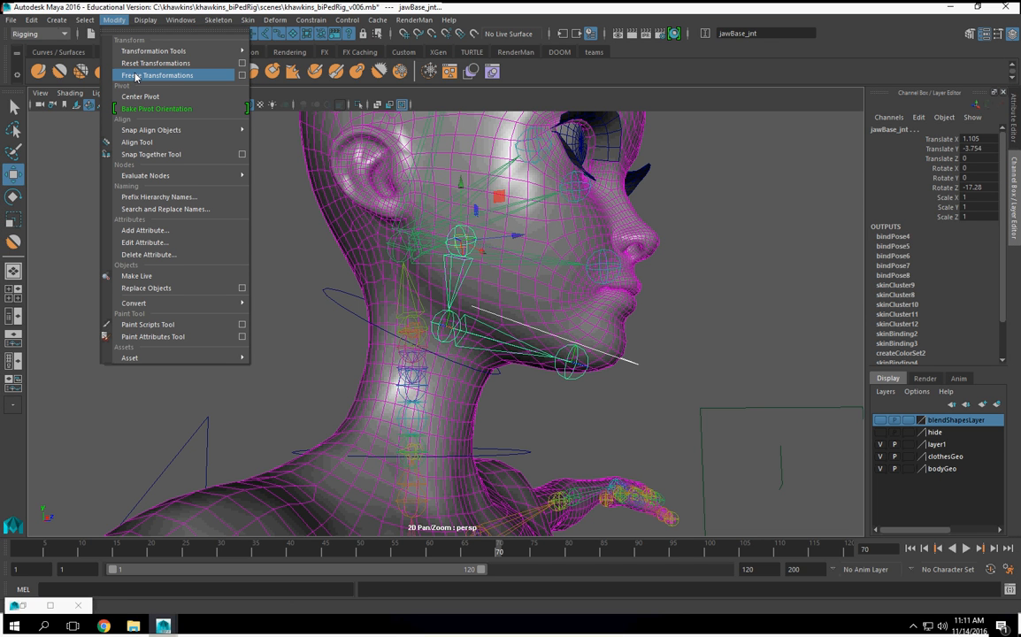
click(311, 20)
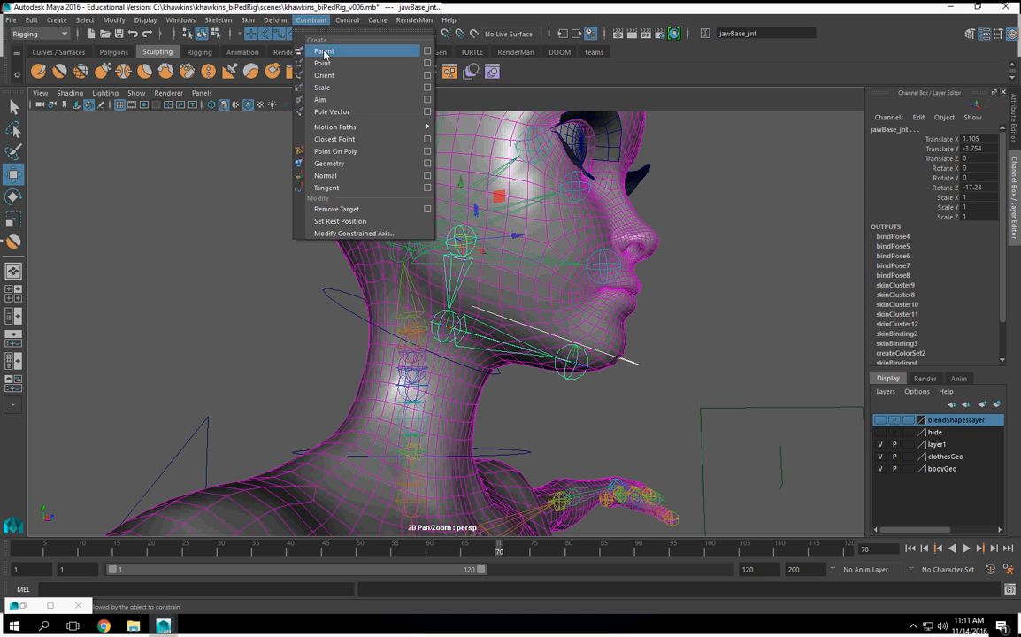
click(425, 75)
click(223, 428)
Select the jaw_con curve around the chin and put it in its own group.
alt+drag(390, 354, 579, 384)
click(598, 346)
click(600, 352)
key(ctrl+g)
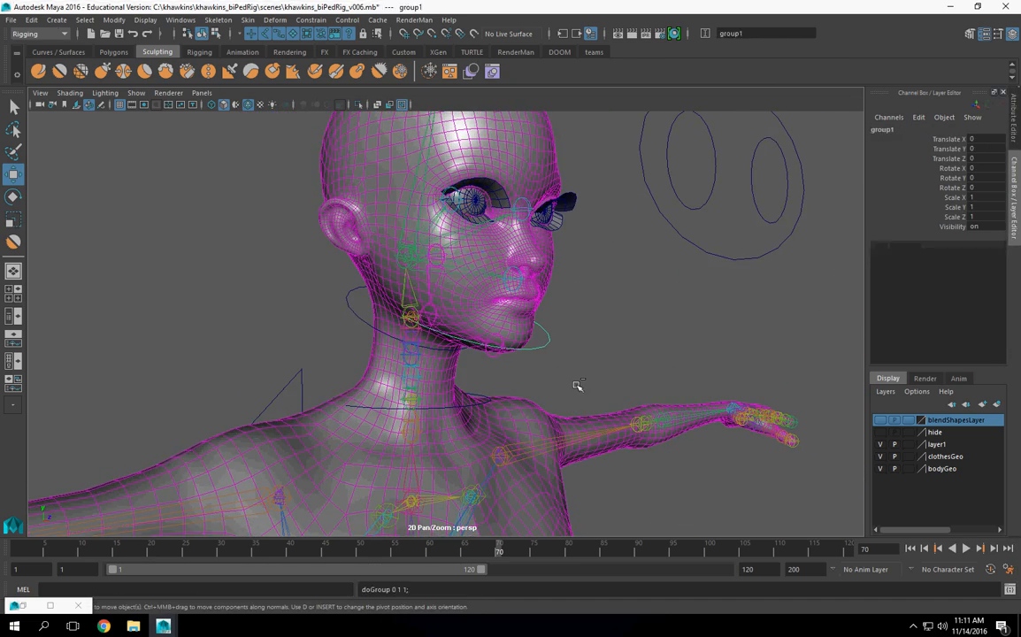
Center the pivot of the new jaw control group and rename the group jaw_con_grp.
click(31, 19)
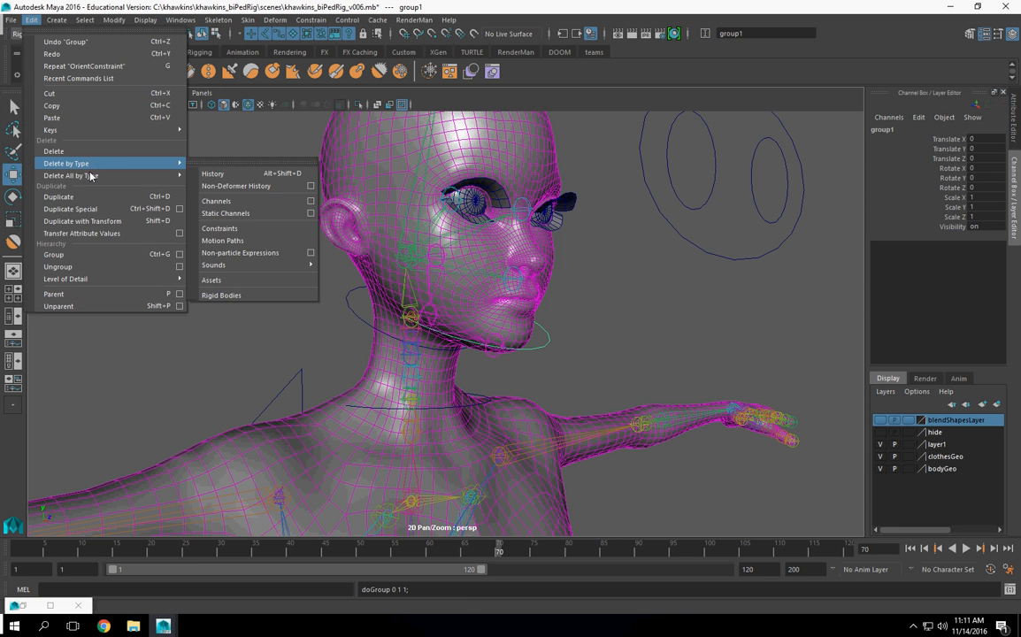
mouse_move(114, 19)
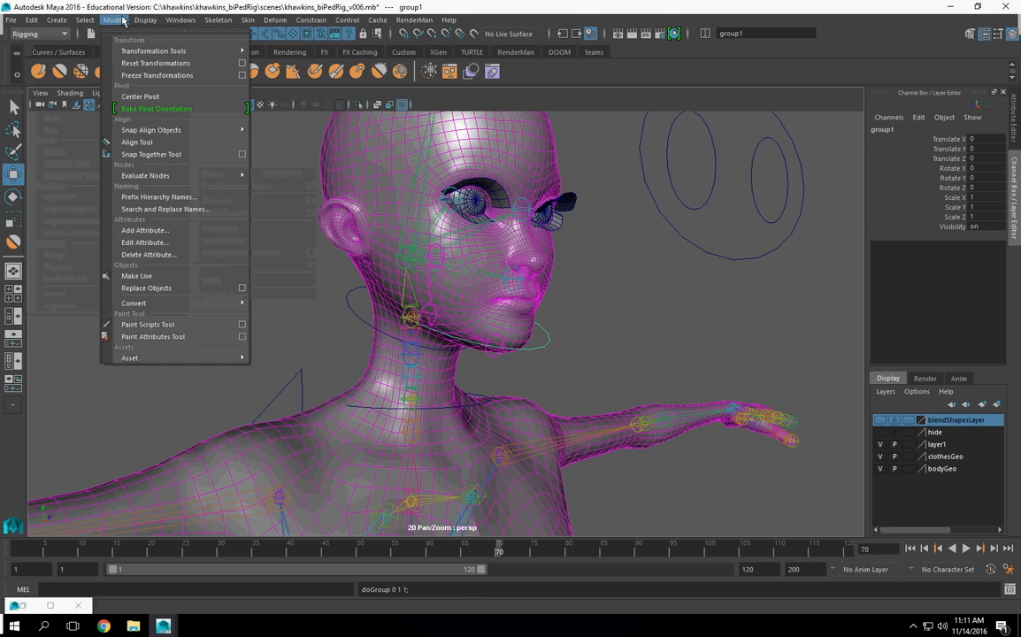
click(139, 96)
click(884, 129)
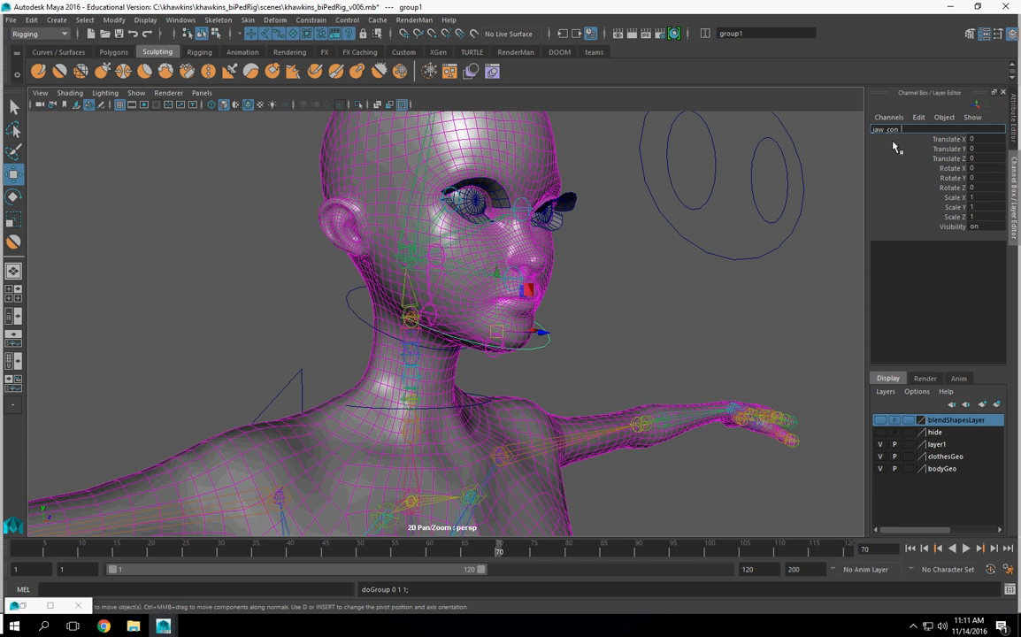
key(Return)
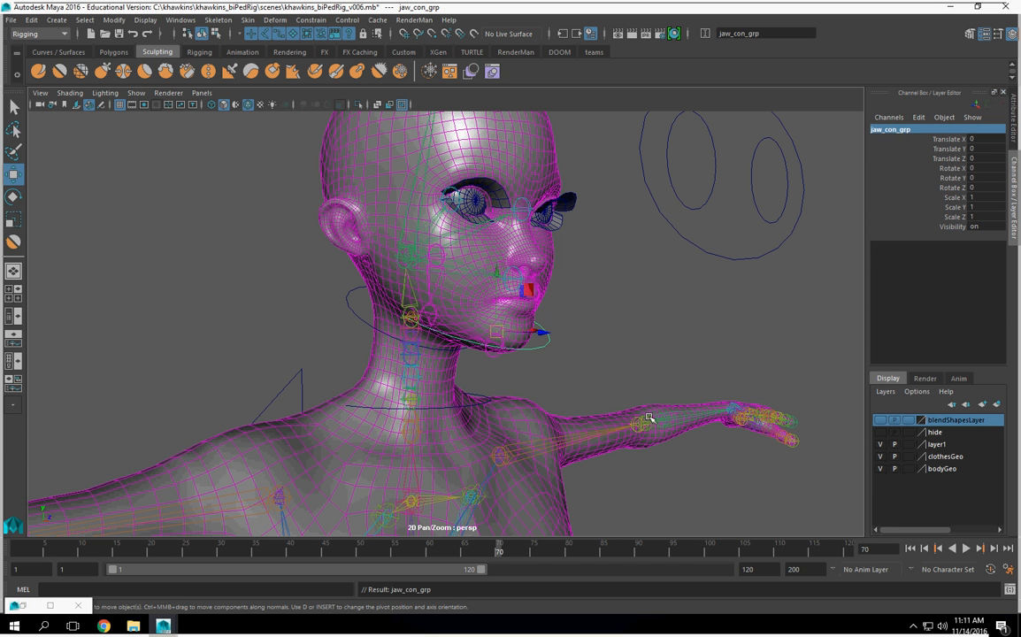
Move the pivot of jaw_con_grp back and up onto the jaw base joint just in front of the ear.
alt+drag(471, 292, 408, 350)
key(Insert)
drag(531, 332, 528, 328)
drag(433, 258, 429, 245)
key(ctrl+z)
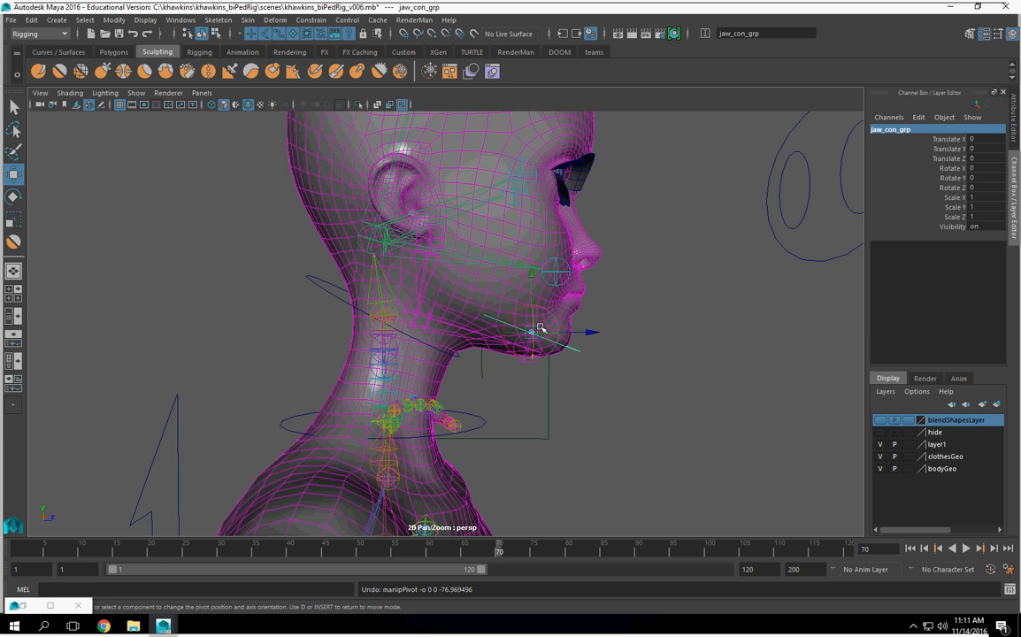
drag(533, 331, 450, 335)
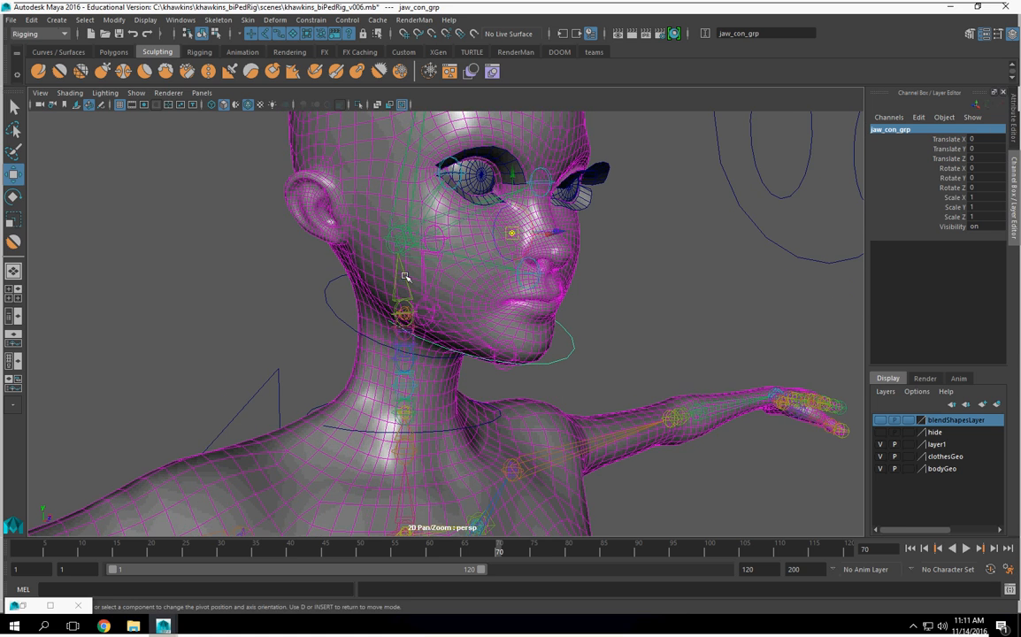
alt+right_drag(416, 284, 480, 319)
key(v)
drag(549, 244, 519, 297)
key(v)
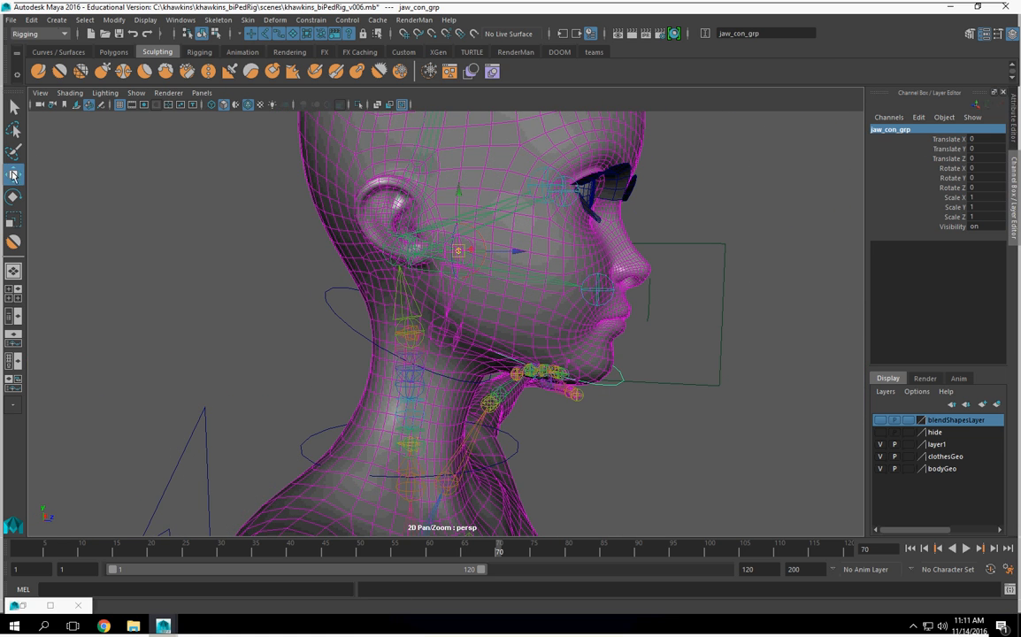
Show the Outliner beside the perspective view and parent-constrain jaw_con_grp to skullBase_jnt with Maintain offset enabled.
click(10, 317)
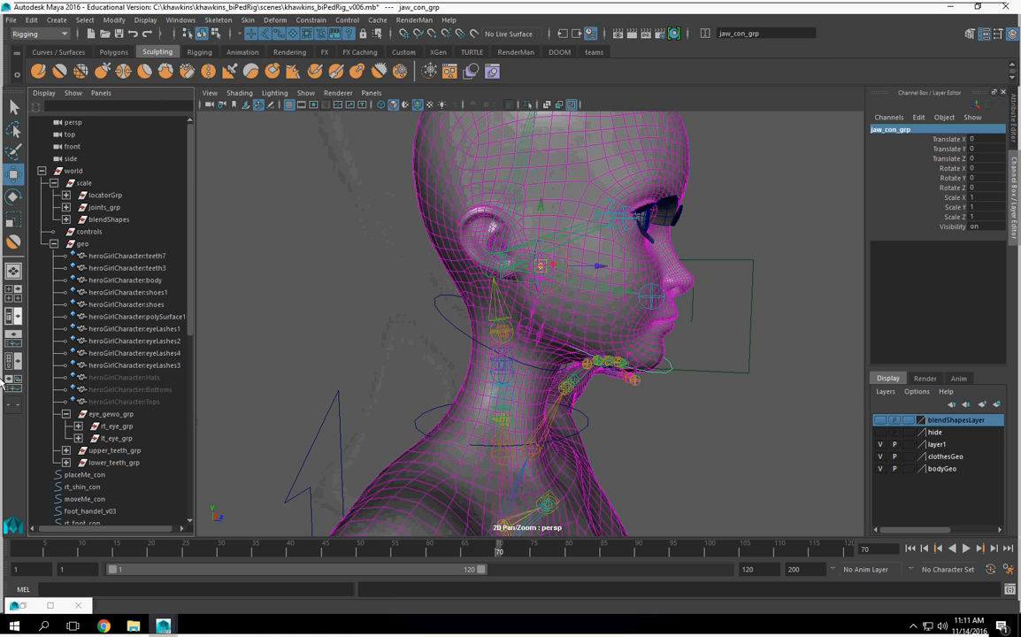
scroll(118, 360, down, 10)
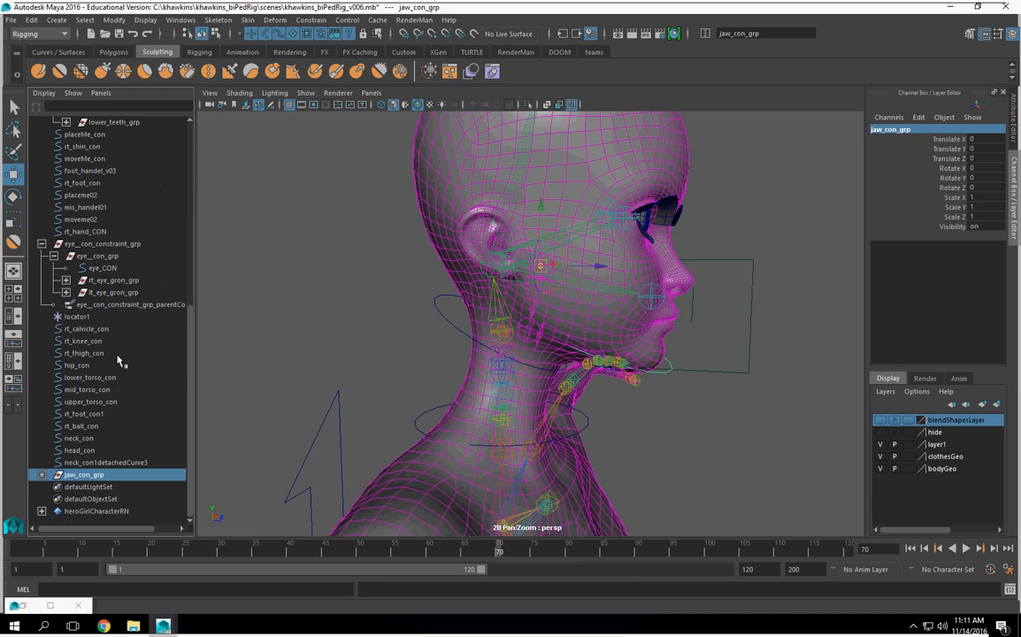
click(387, 258)
scroll(482, 345, up, 4)
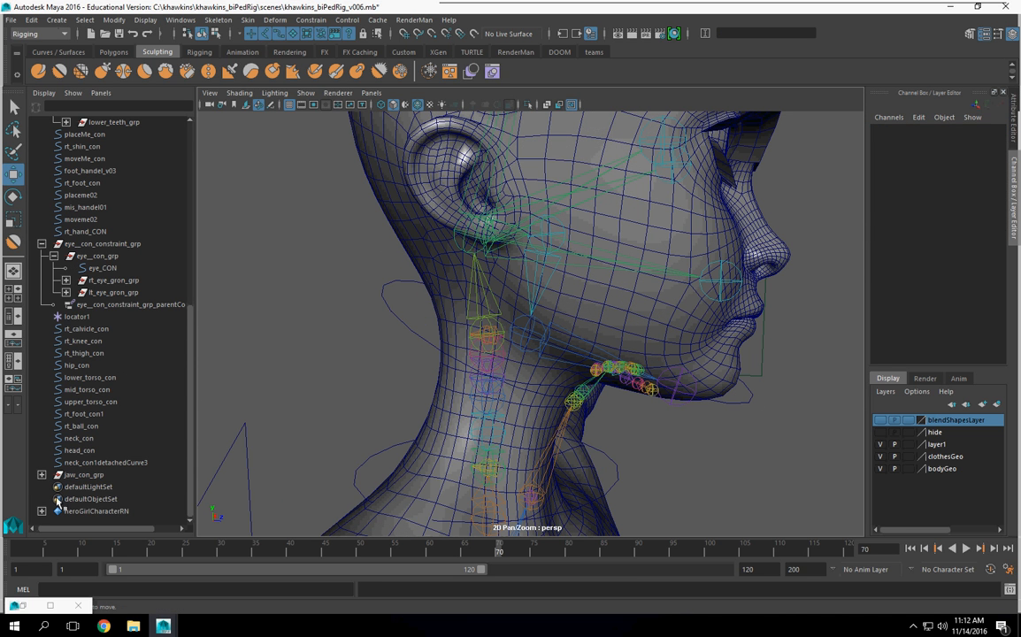
click(459, 233)
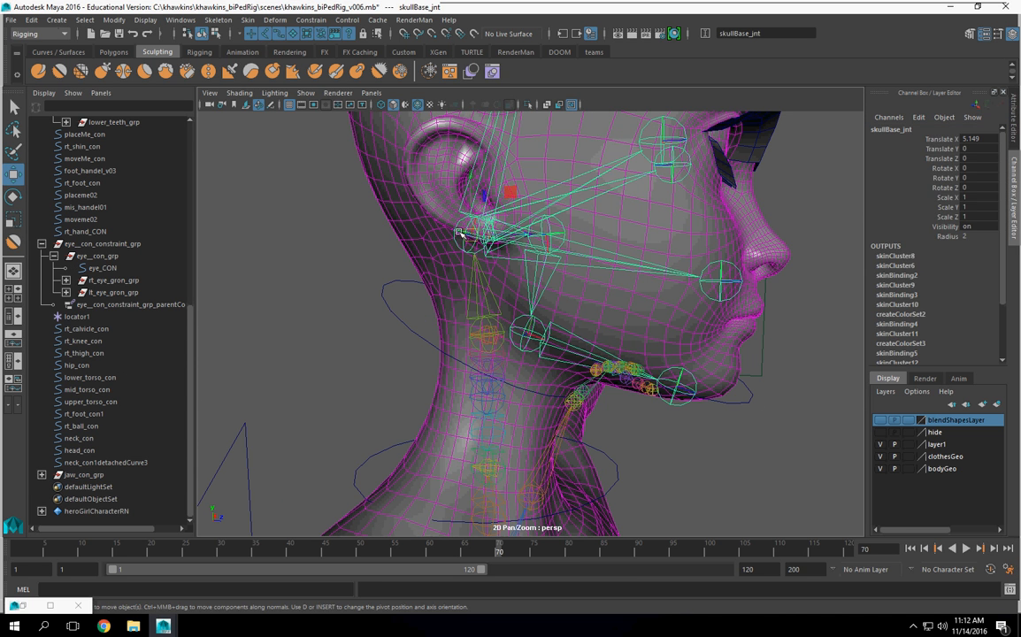
click(89, 474)
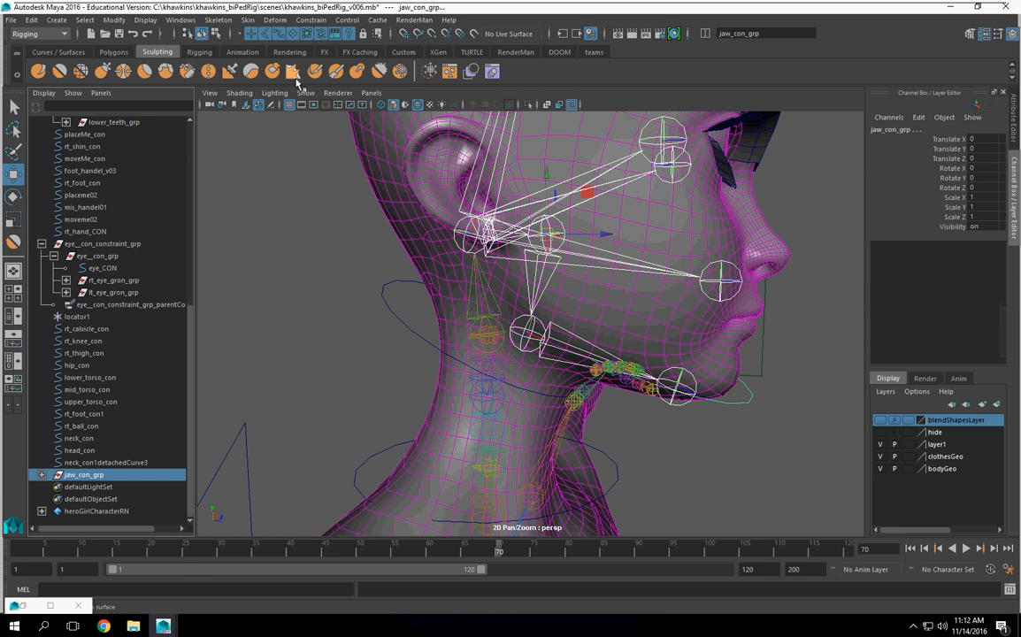
click(310, 20)
click(427, 50)
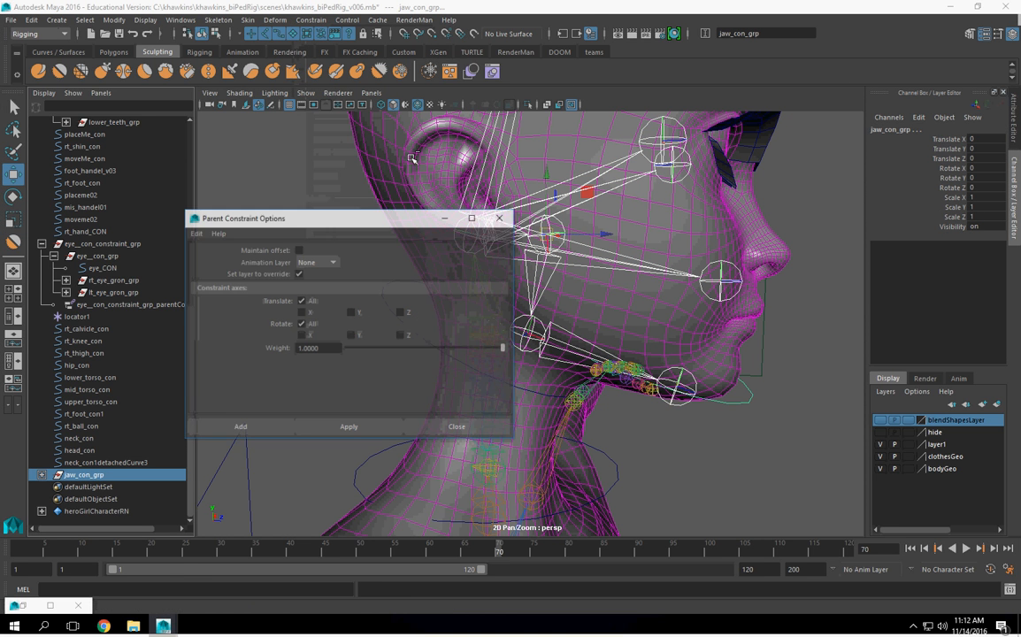
click(234, 427)
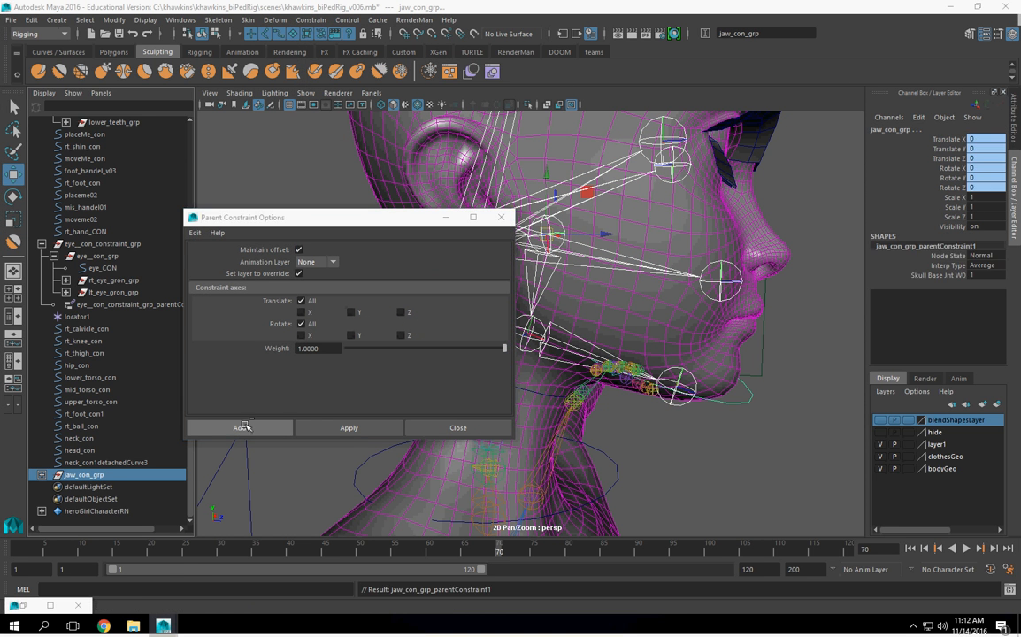
Orient-constrain the head_jnt joint to the head_con curve around the upper neck.
scroll(653, 249, down, 5)
alt+middle_drag(684, 344, 684, 271)
scroll(684, 272, up, 3)
alt+drag(683, 272, 648, 268)
alt+middle_drag(647, 268, 585, 391)
scroll(584, 391, up, 4)
alt+drag(585, 391, 554, 378)
alt+middle_drag(558, 375, 593, 332)
alt+drag(592, 333, 529, 385)
click(335, 319)
alt+drag(463, 266, 457, 297)
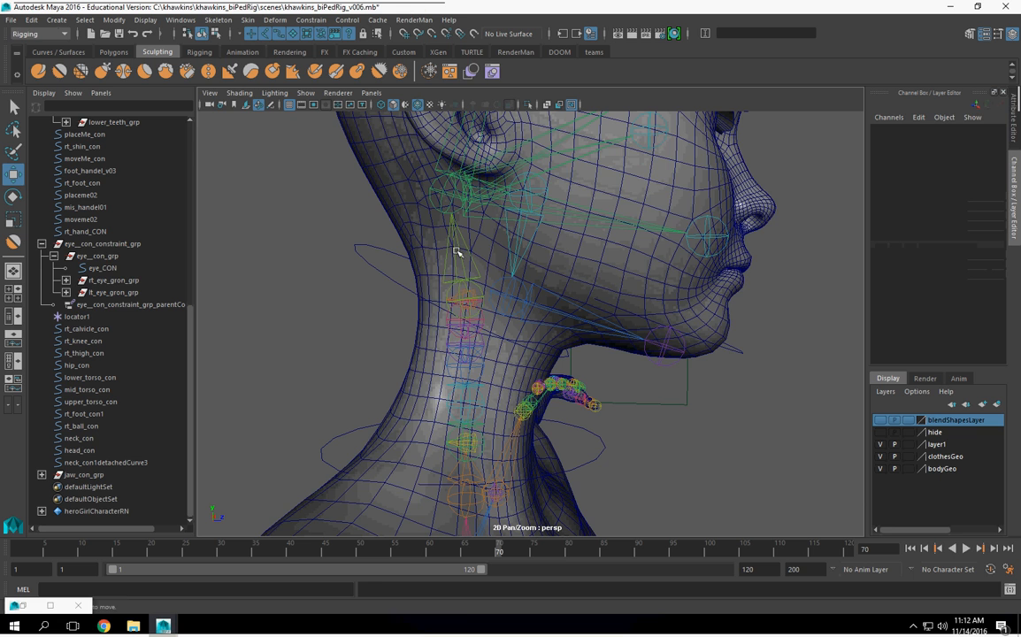
click(457, 252)
alt+drag(757, 201, 394, 284)
click(383, 265)
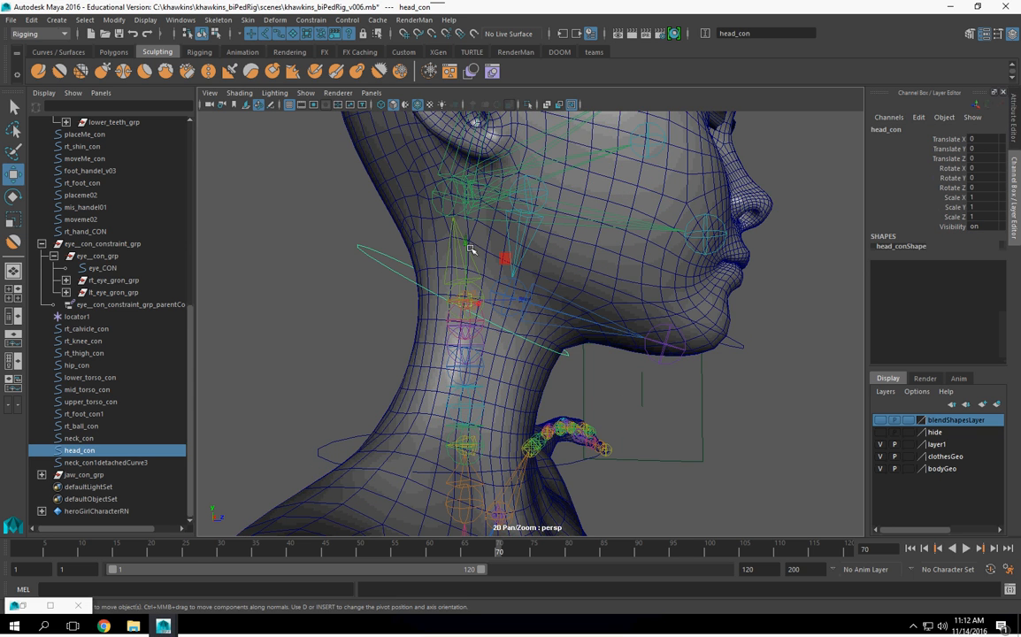
click(453, 252)
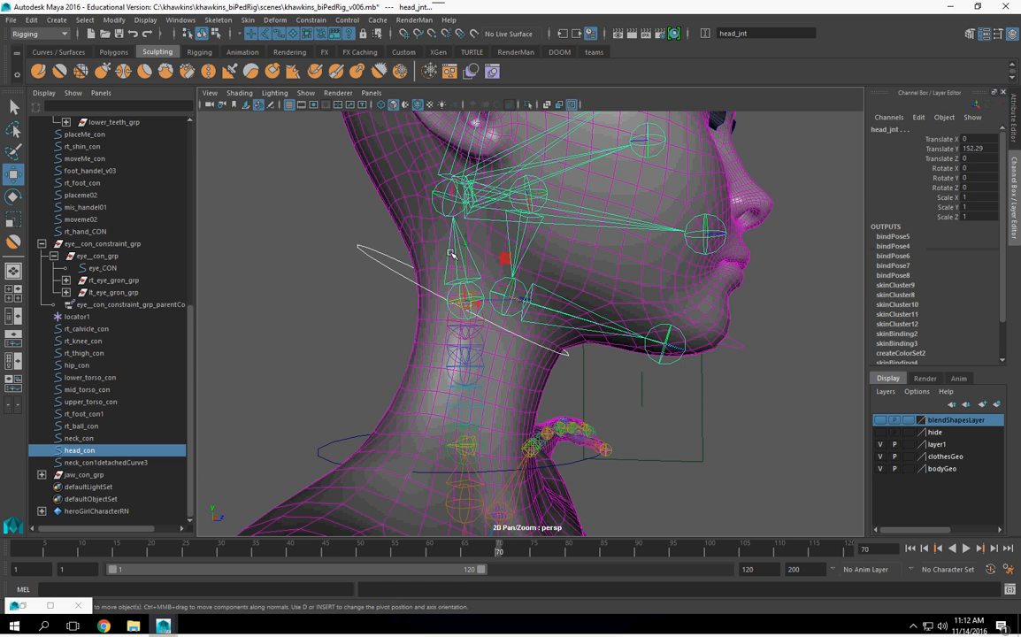
click(305, 21)
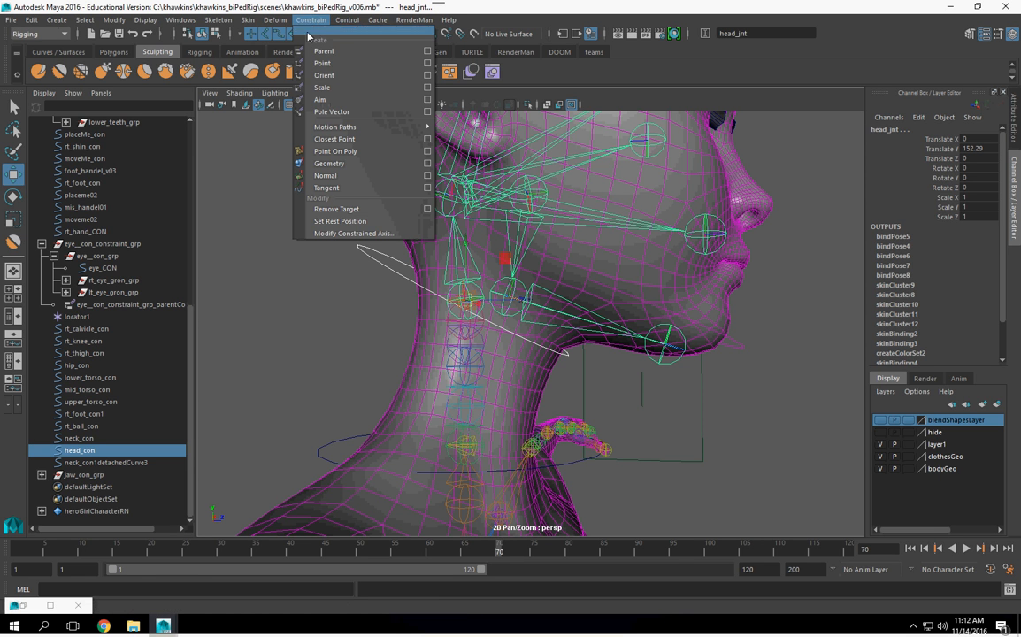
click(350, 76)
Select the head_con curve and put it in its own group.
alt+drag(317, 289, 311, 335)
click(372, 314)
alt+drag(371, 314, 434, 244)
click(375, 231)
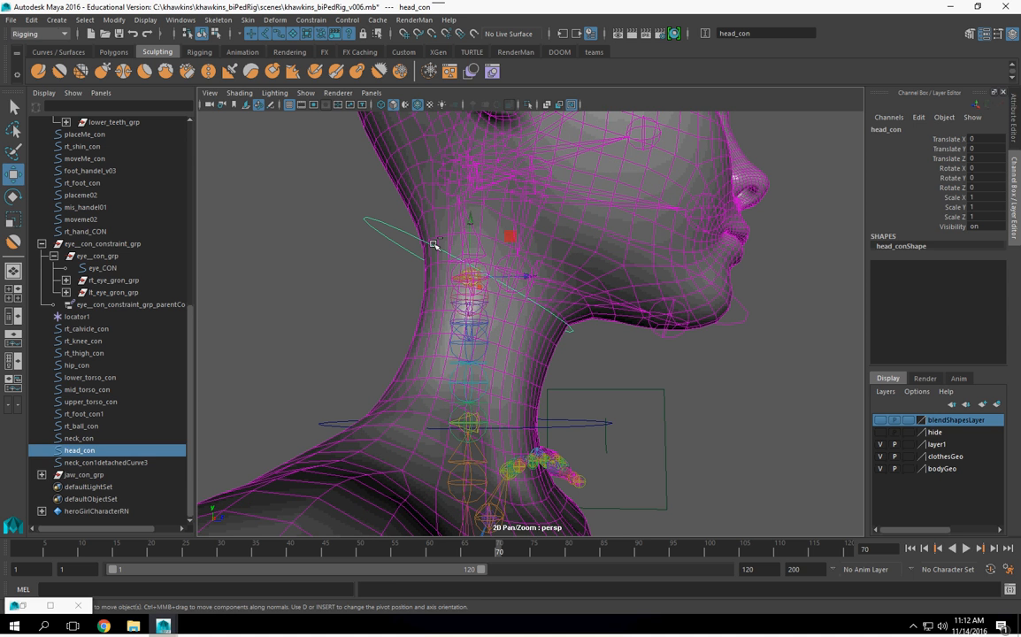
key(ctrl+g)
Center the pivot of the new head control group and rename the group head_con_grp.
click(113, 19)
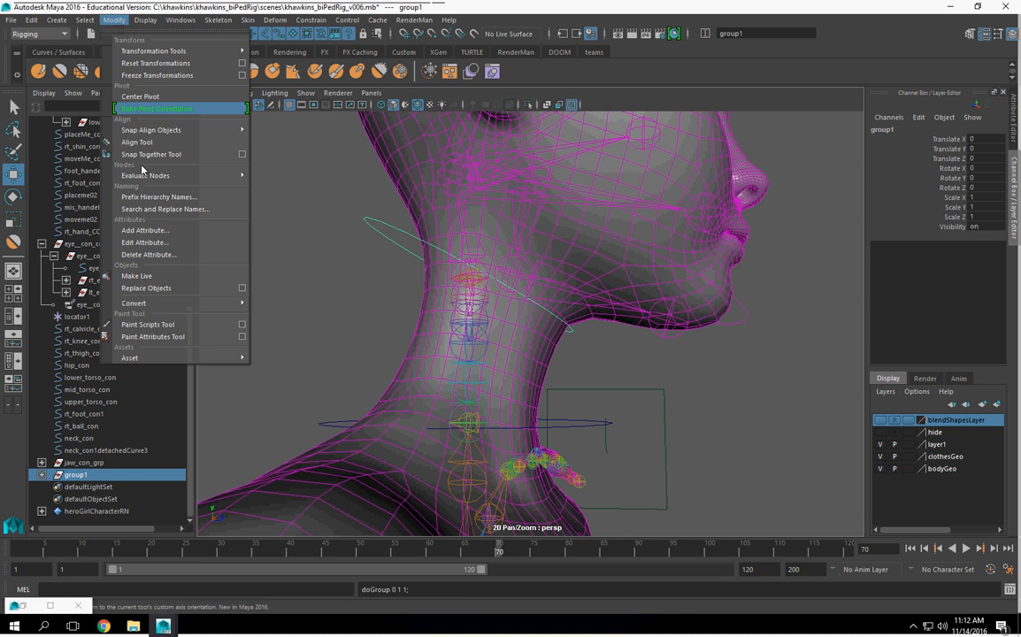
click(150, 96)
click(907, 128)
text(head_con_jnt)
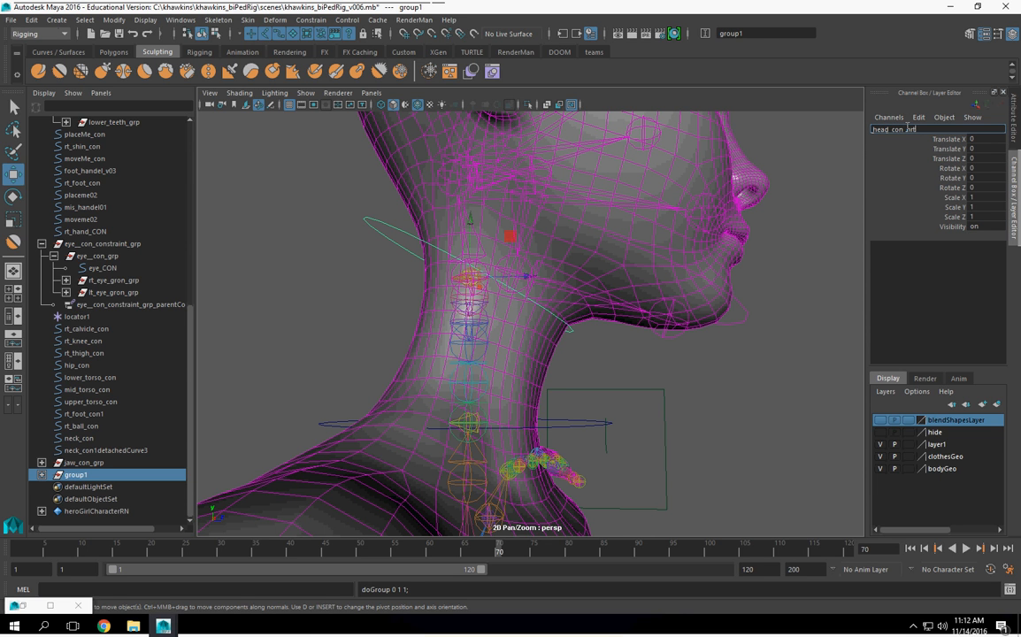
key(BackSpace)
key(BackSpace)
text(grp)
key(Return)
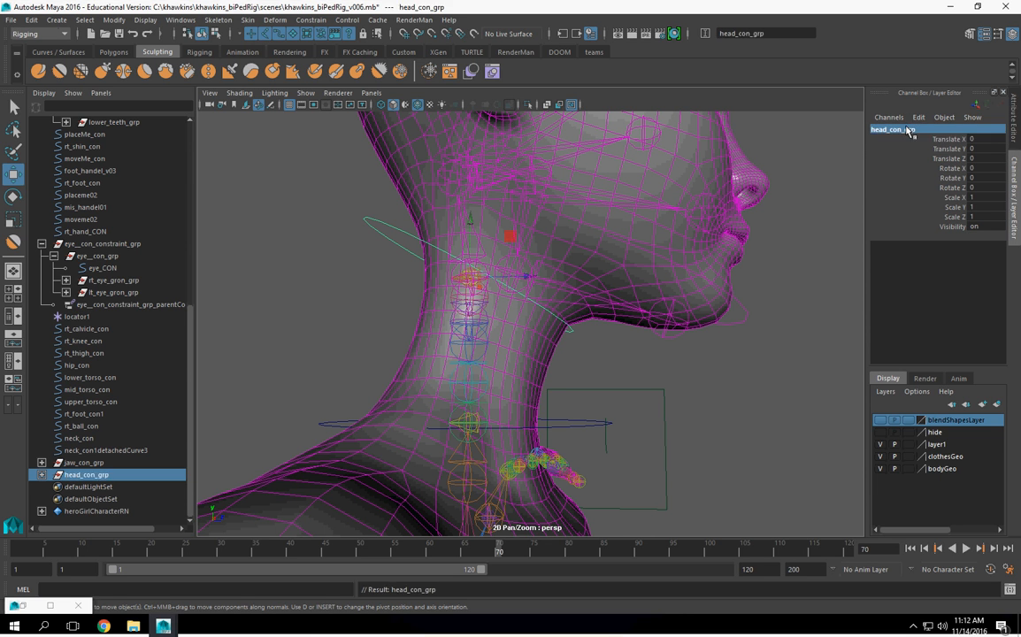
Parent-constrain head_con_grp to neck_jnt_4 with Maintain offset enabled.
alt+drag(249, 207, 543, 294)
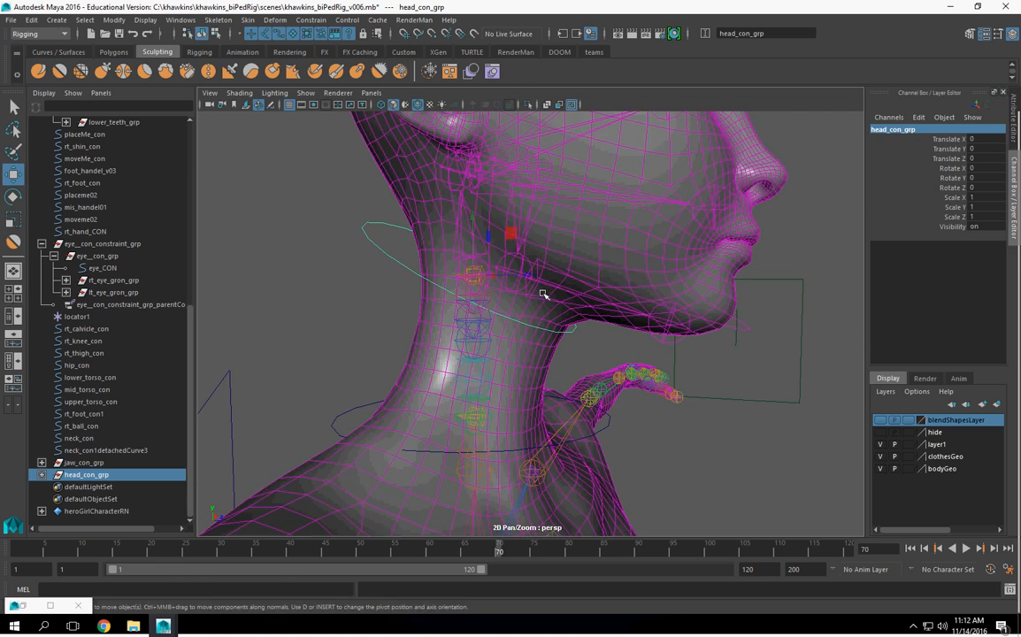
alt+right_drag(544, 294, 604, 312)
alt+drag(604, 313, 610, 312)
alt+middle_drag(611, 312, 632, 328)
alt+right_drag(631, 328, 416, 297)
mouse_move(567, 337)
alt+right_down()
mouse_move(588, 335)
mouse_move(553, 299)
mouse_move(577, 337)
alt+right_up()
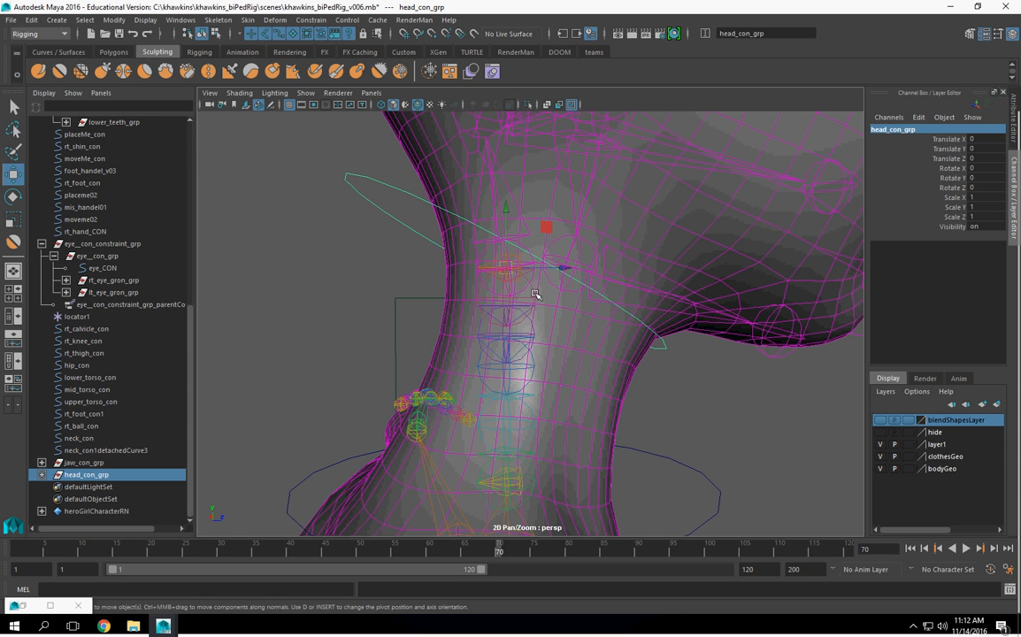
click(488, 265)
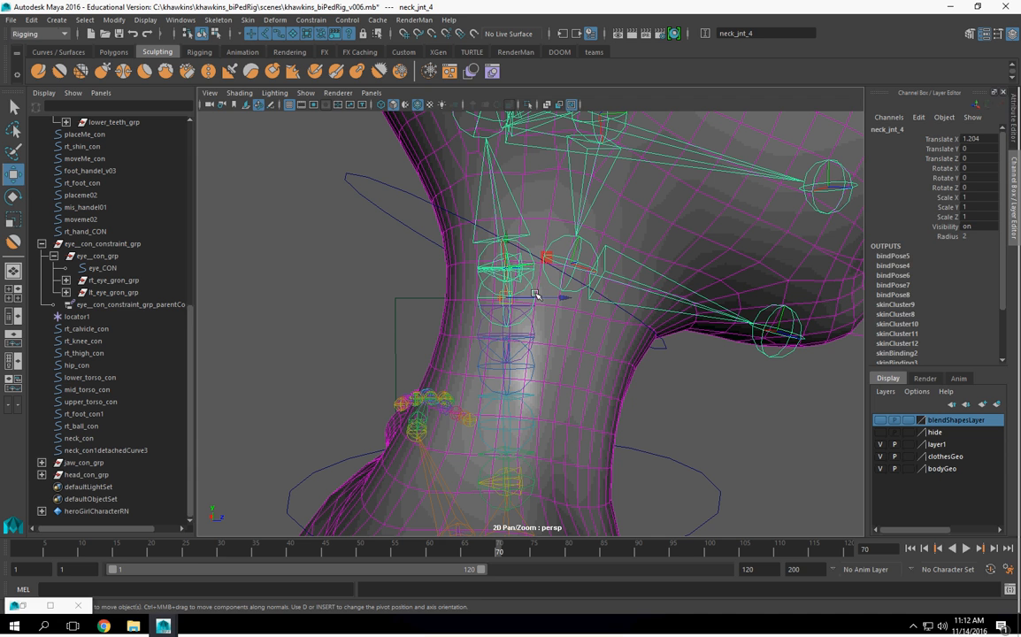
click(86, 474)
click(322, 20)
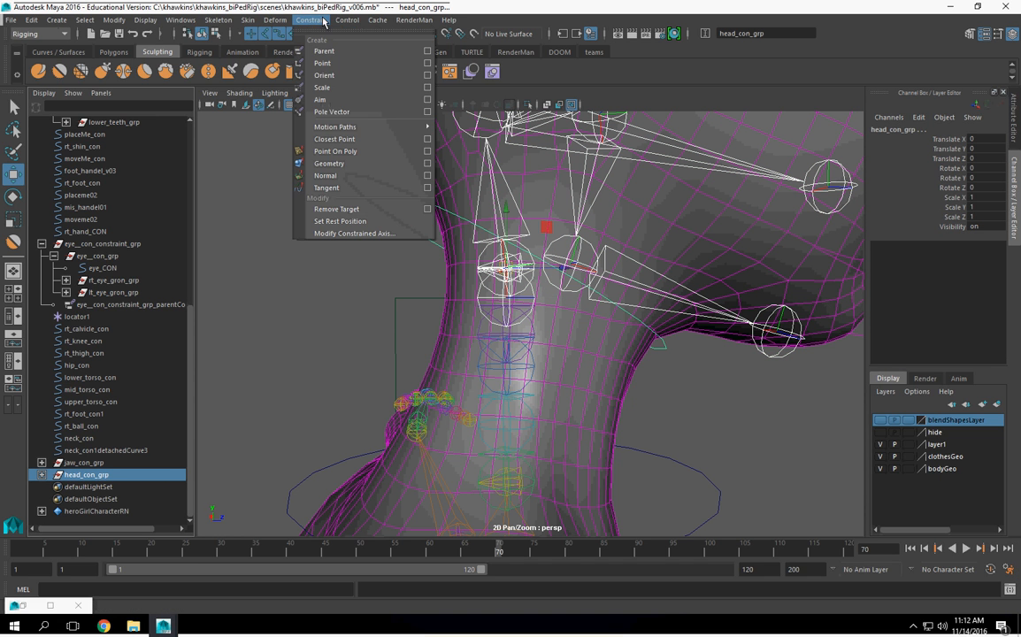
click(428, 52)
click(214, 390)
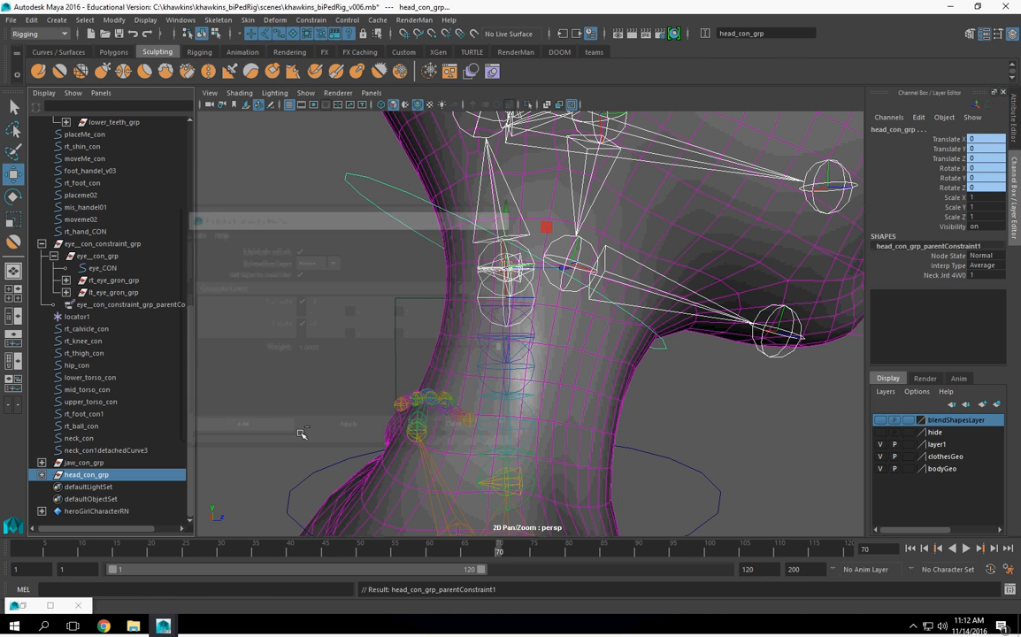
Rotate neck_jnt_4 to test how the head and its control follow, and undo the rotation.
alt+middle_drag(498, 346, 480, 309)
alt+drag(480, 309, 551, 317)
alt+right_drag(552, 316, 550, 333)
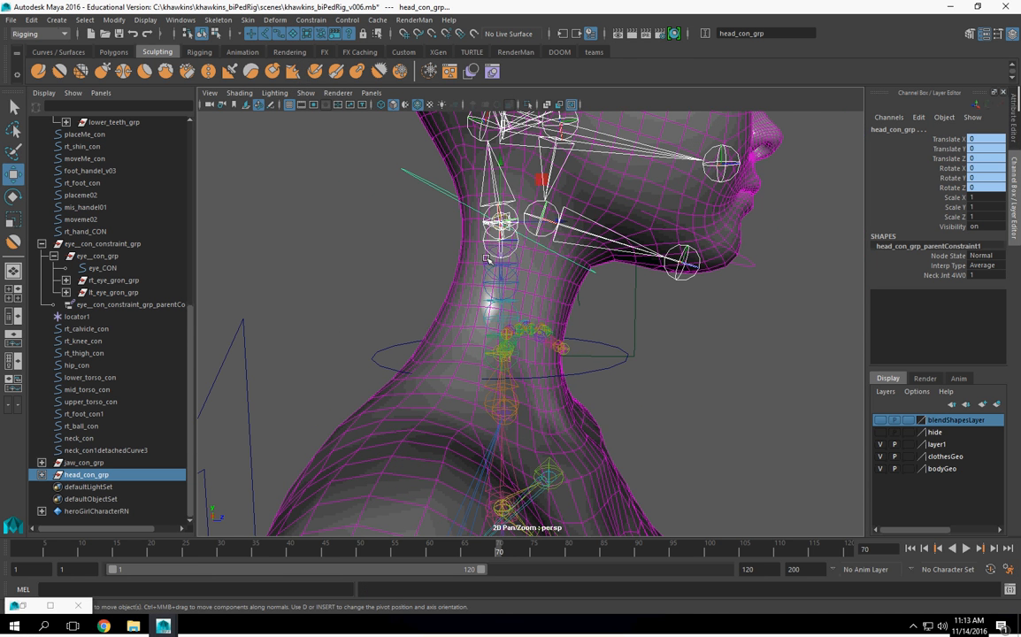
click(514, 242)
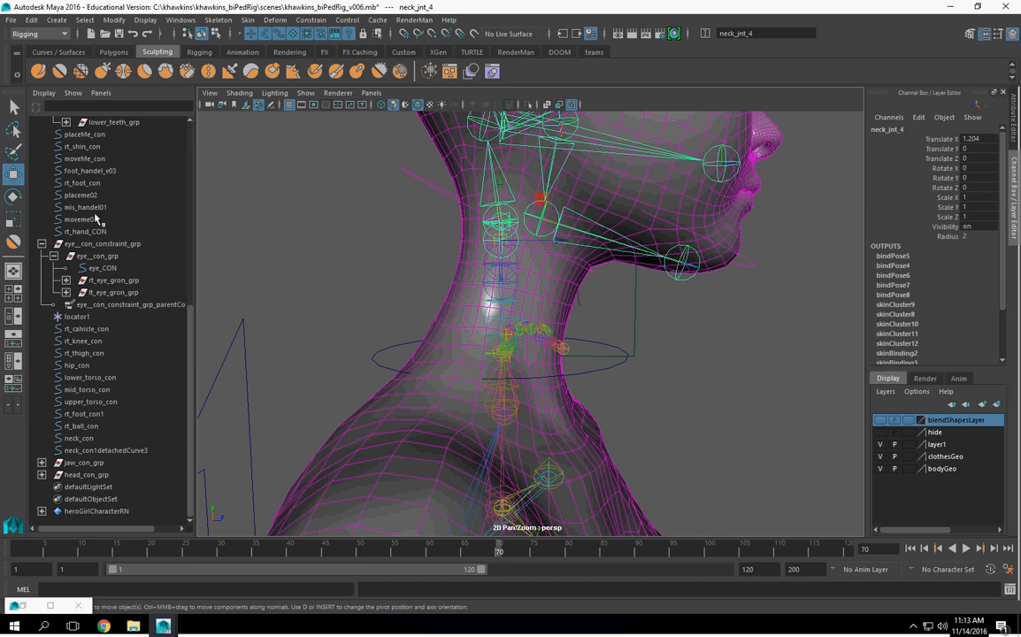
click(14, 196)
drag(543, 202, 566, 258)
key(ctrl+z)
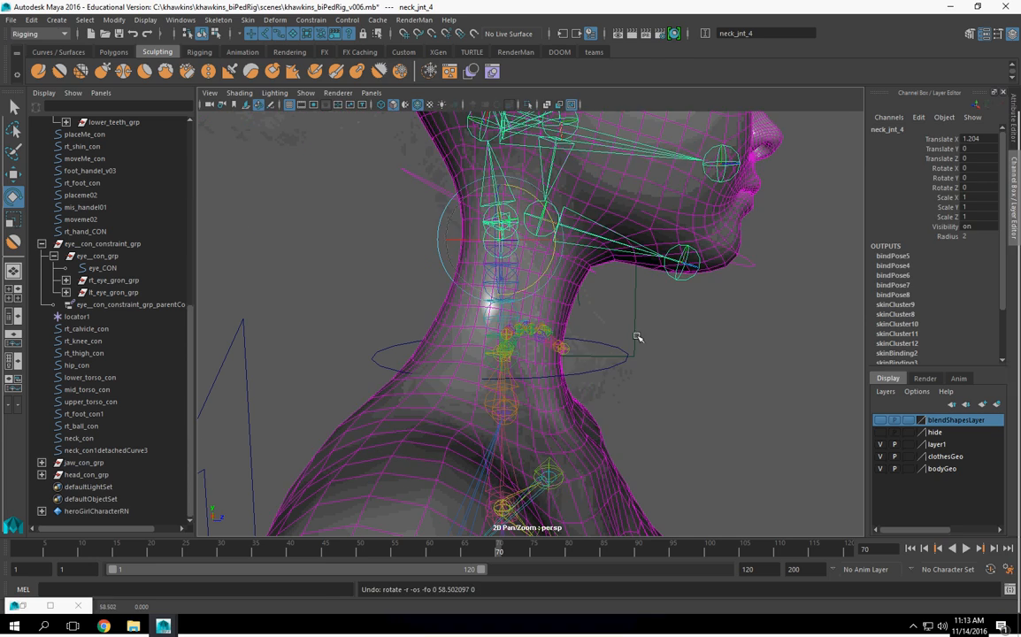
Freeze the transformations of the neck_con curve and add the lowest neck joint, neck_jnt_, to the selection.
click(749, 407)
scroll(670, 410, up, 2)
mouse_move(646, 407)
alt+mouse_down()
mouse_move(658, 399)
mouse_move(552, 381)
mouse_move(630, 363)
mouse_move(639, 398)
mouse_move(663, 406)
alt+mouse_up()
click(584, 358)
click(670, 330)
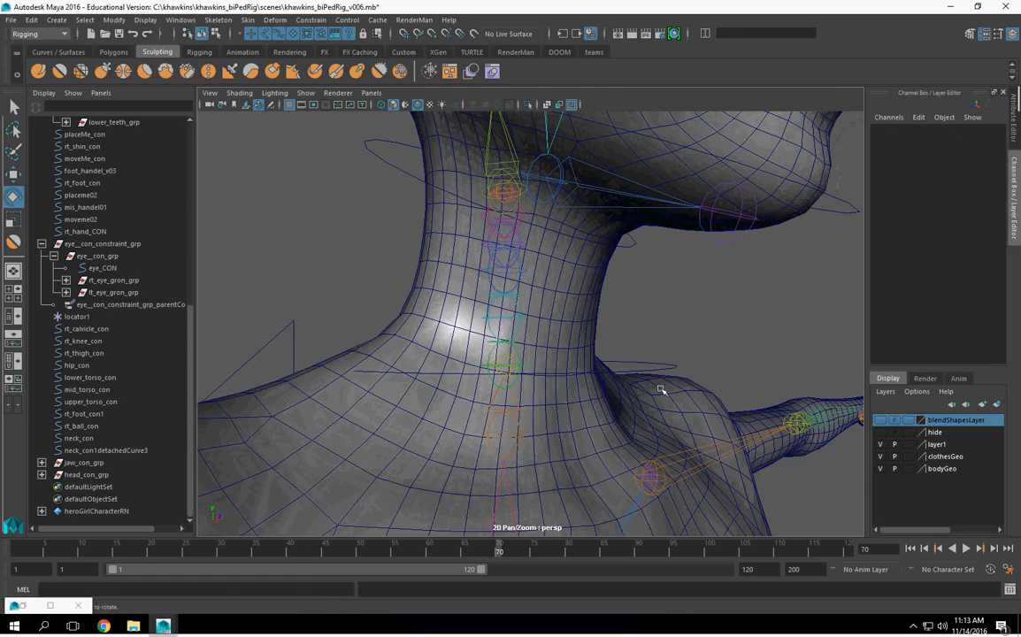
click(559, 410)
alt+drag(558, 409, 495, 407)
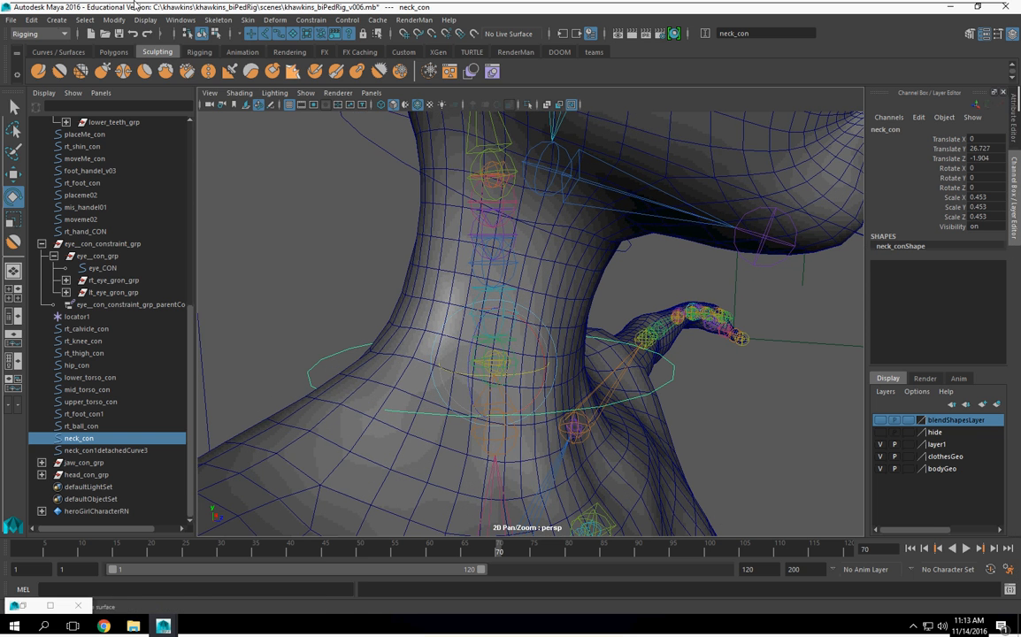
click(115, 19)
click(134, 76)
alt+drag(442, 310, 507, 338)
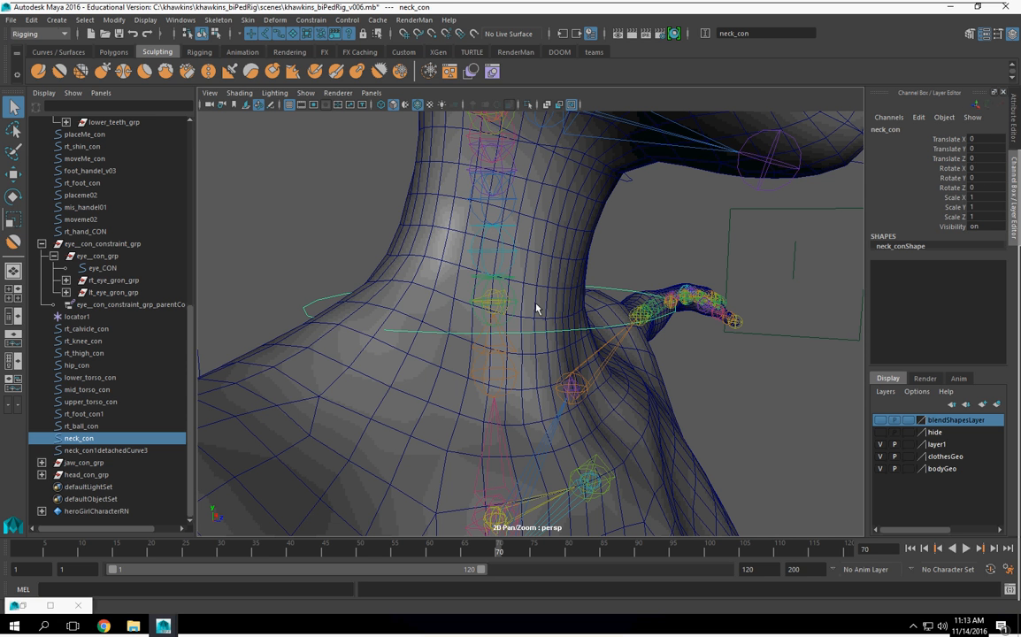
click(511, 292)
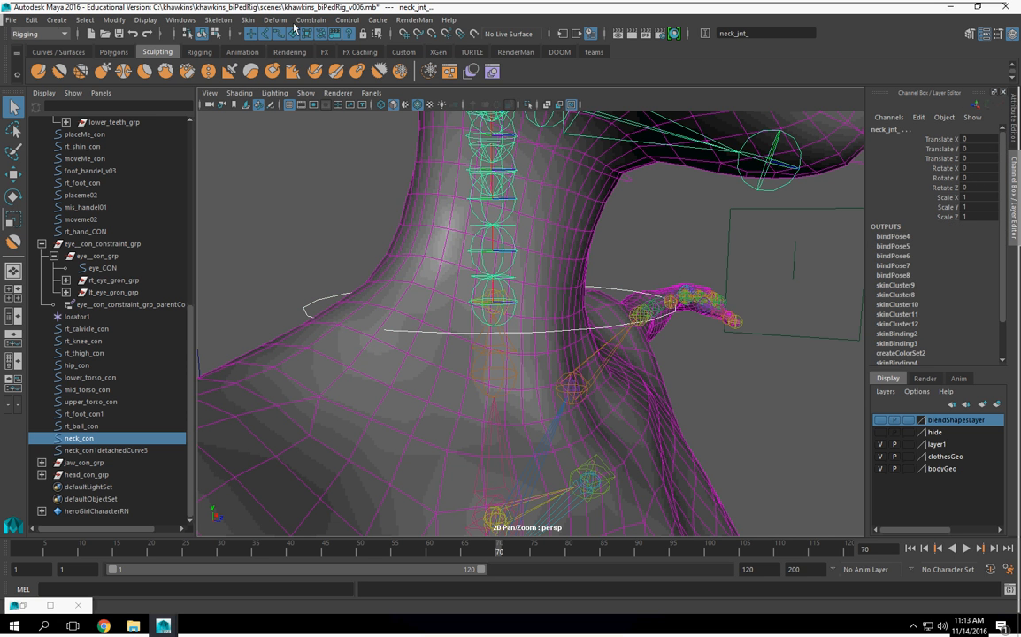
click(311, 19)
click(328, 48)
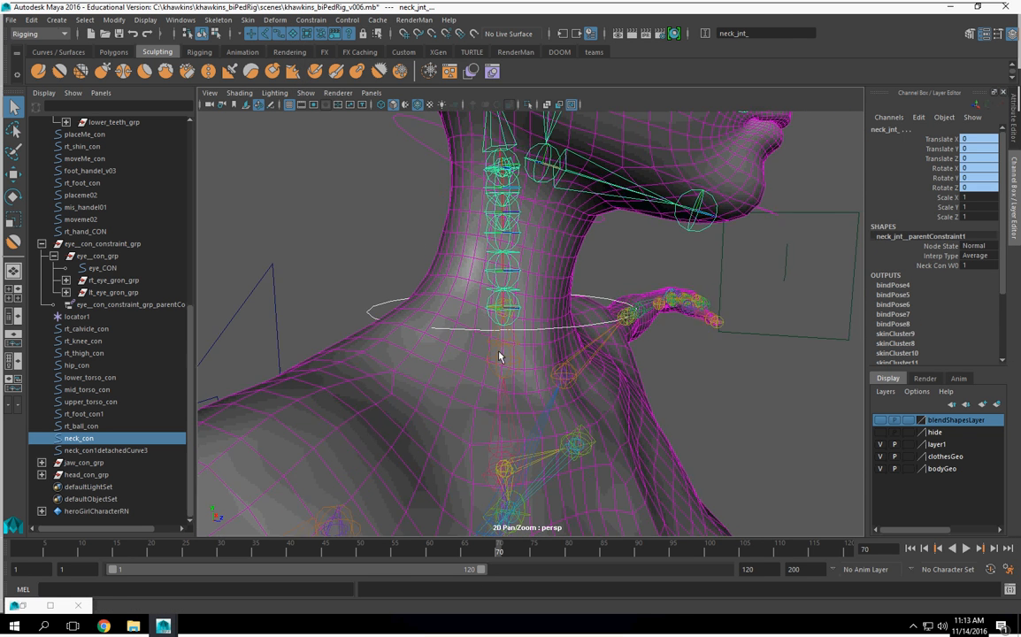
alt+drag(506, 356, 371, 308)
key(ctrl+z)
Orient-constrain the selected neck_jnt_ joint to neck_con.
alt+drag(475, 285, 575, 316)
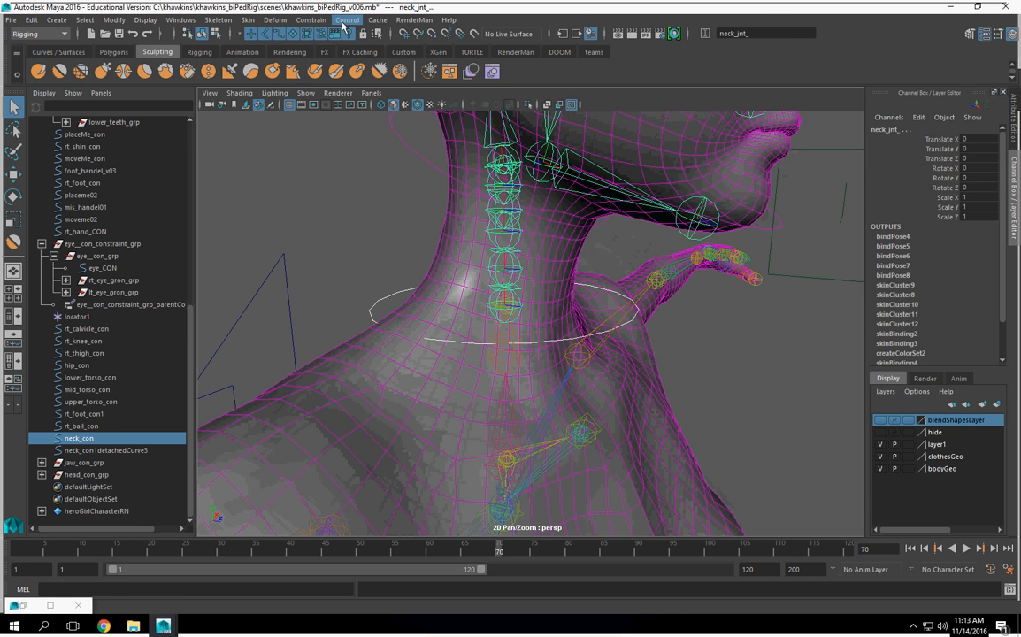
click(311, 20)
click(327, 73)
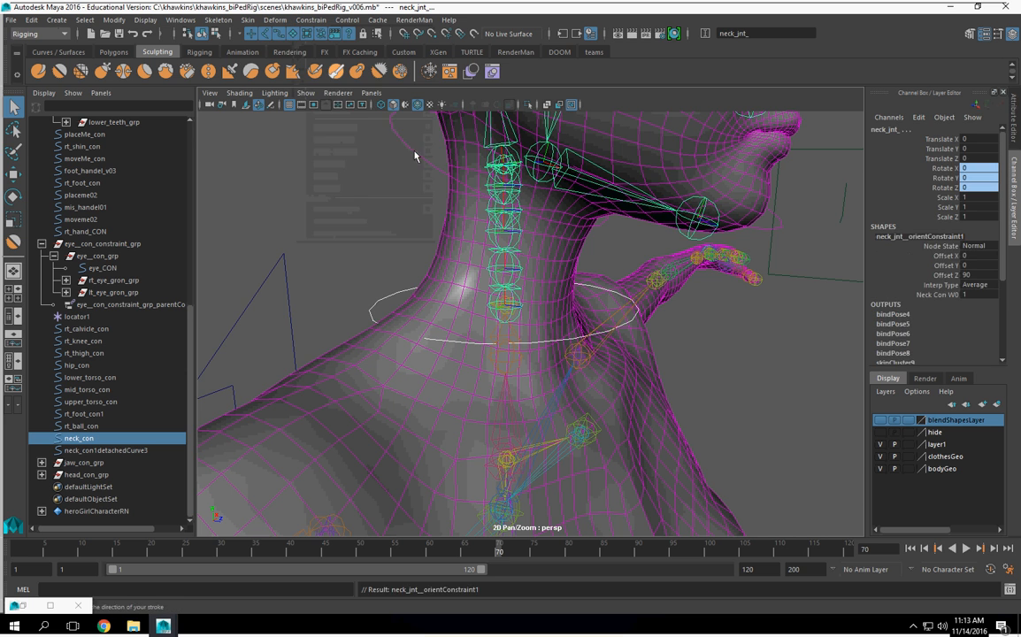
alt+drag(339, 250, 332, 232)
Put the neck_con curve in its own group and center the group's pivot.
click(634, 325)
click(636, 312)
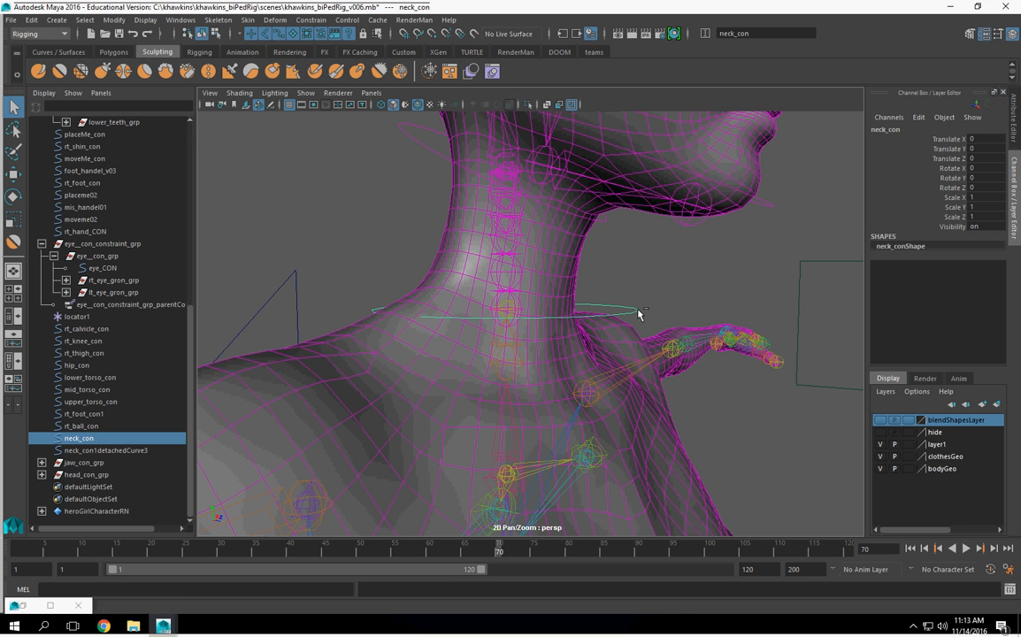
key(ctrl+g)
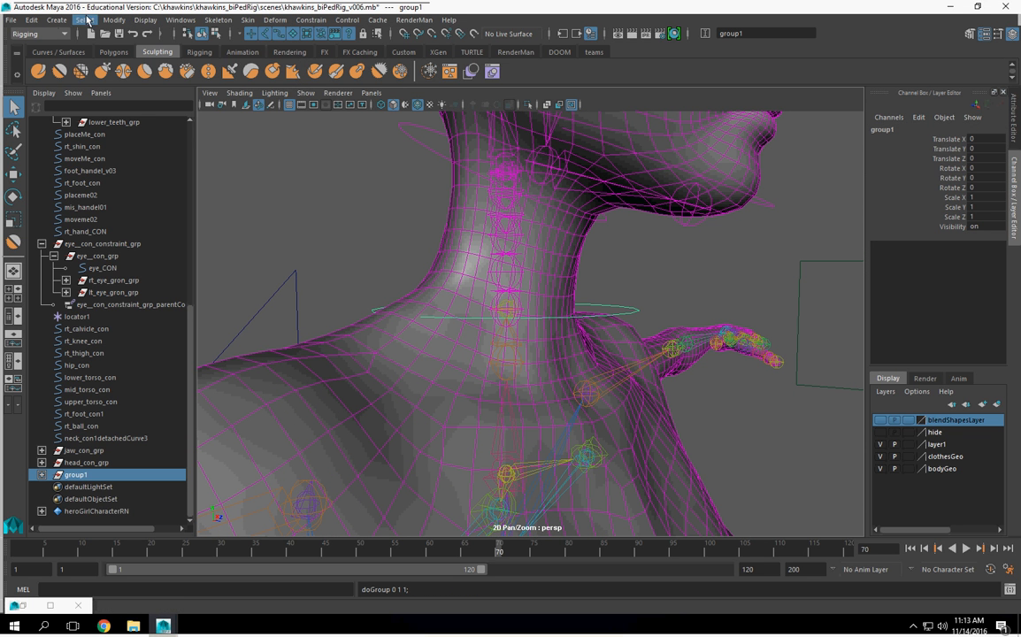
click(114, 20)
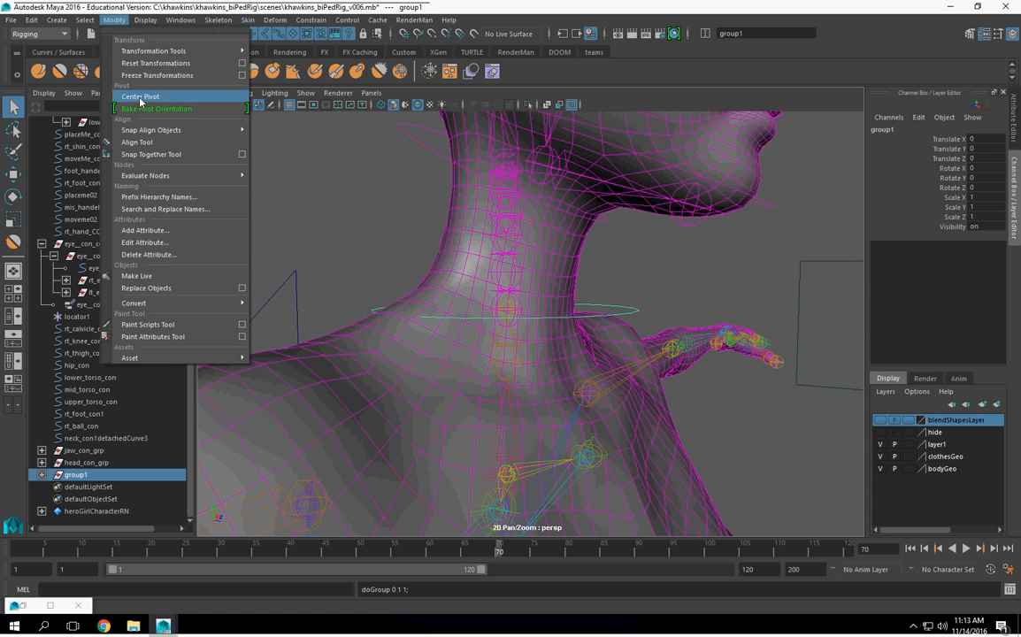
click(140, 97)
Rename the new neck control group neck_con_grp.
double_click(885, 130)
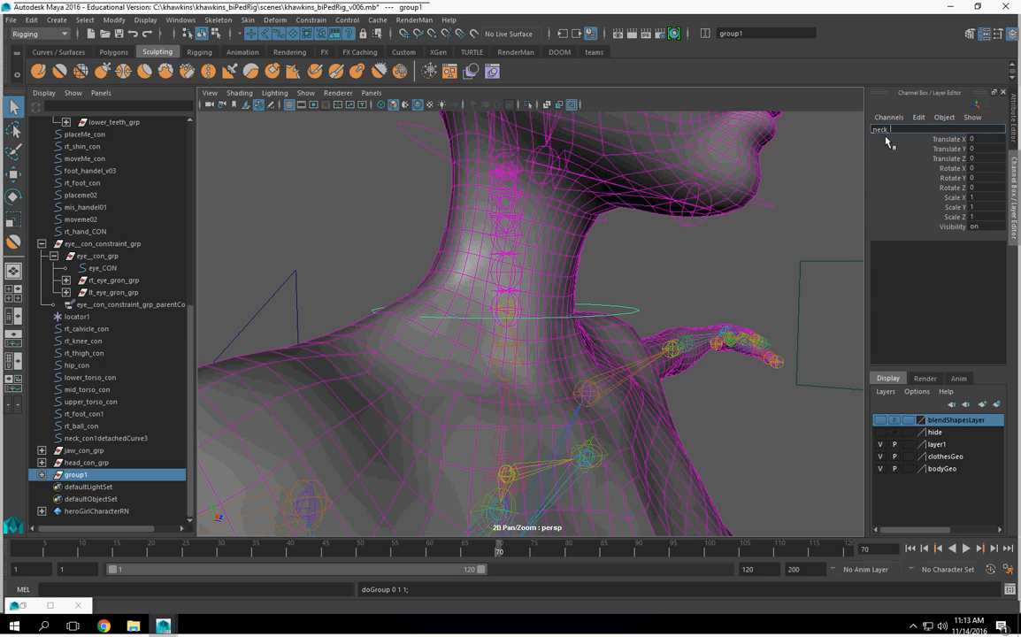
text(neck_con_grp)
key(Return)
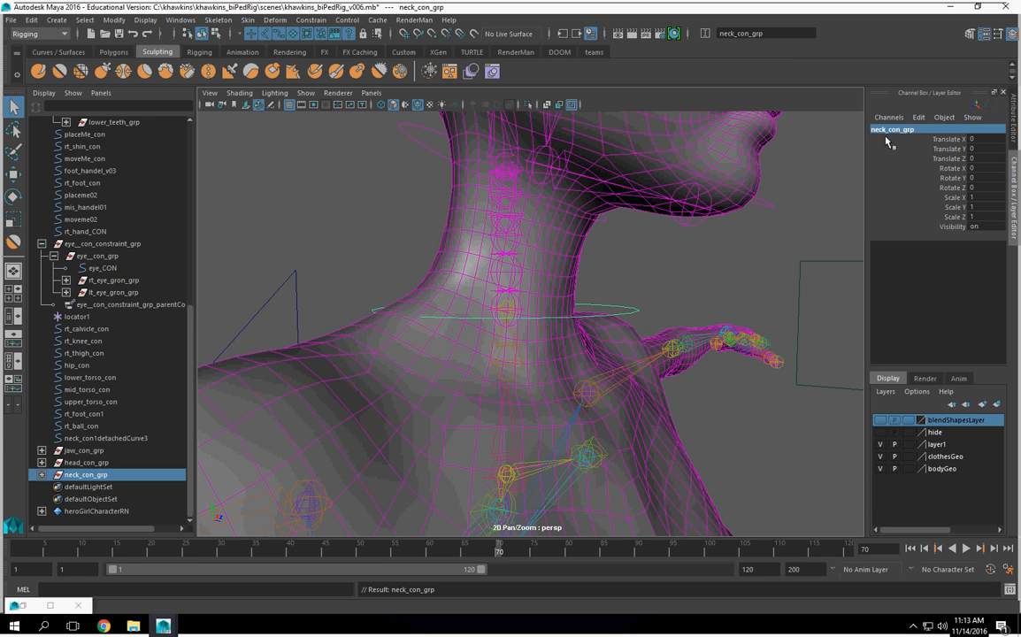
Parent-constrain neck_con_grp to the spine joint sp_jnt_5 below the neck.
alt+drag(689, 462, 543, 377)
click(522, 367)
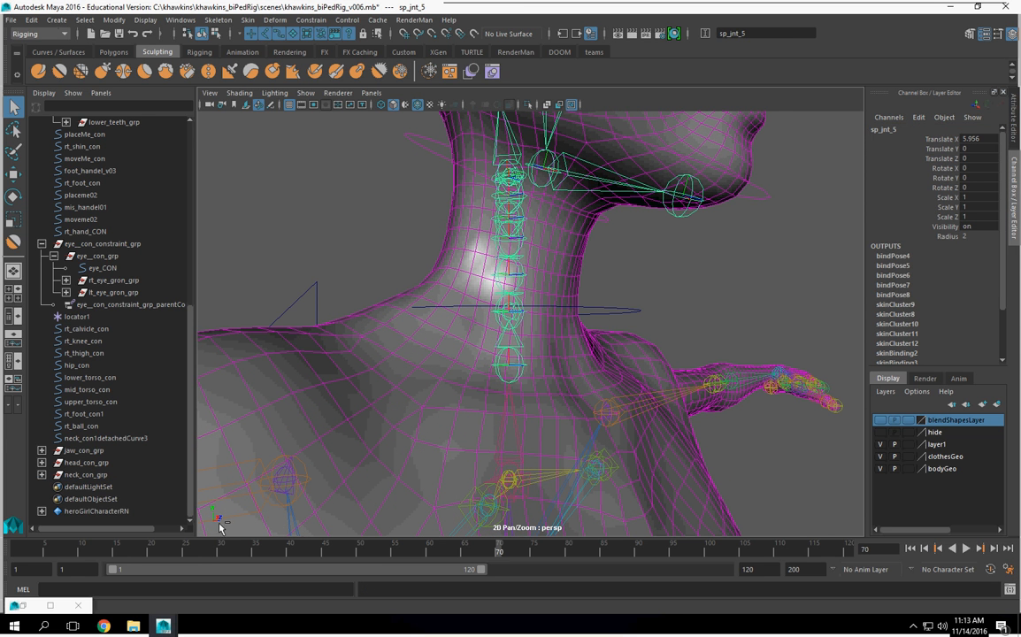
click(71, 475)
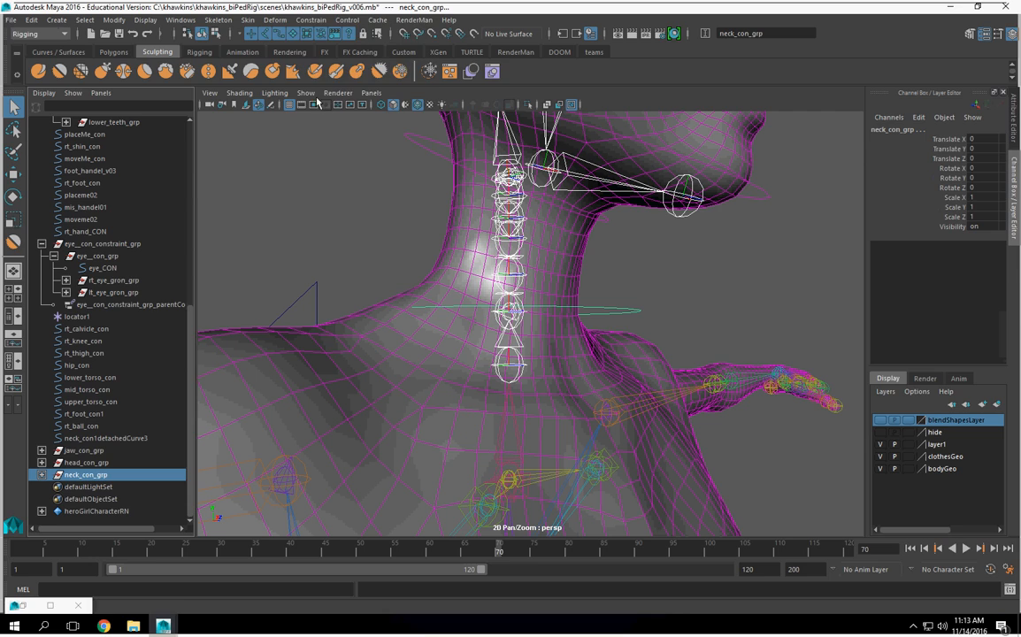
click(311, 21)
click(334, 51)
Examine the sp_jnt_6 and sp_jnt_5 joints at the base of the neck and the torso controls.
alt+right_drag(668, 360, 562, 305)
alt+drag(562, 306, 535, 358)
alt+right_drag(535, 357, 627, 399)
alt+drag(627, 399, 605, 371)
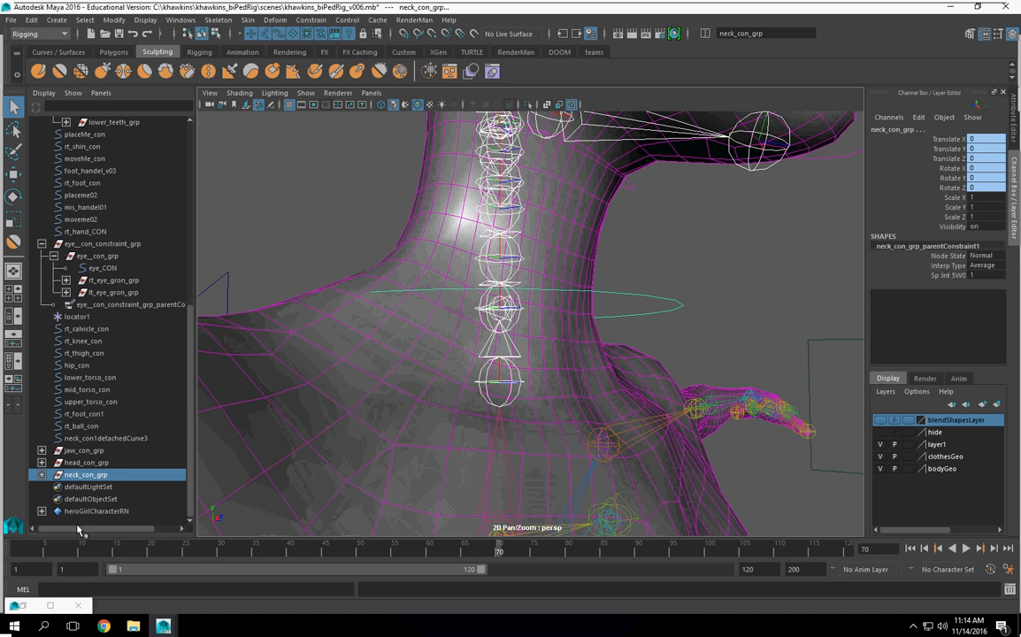
click(517, 317)
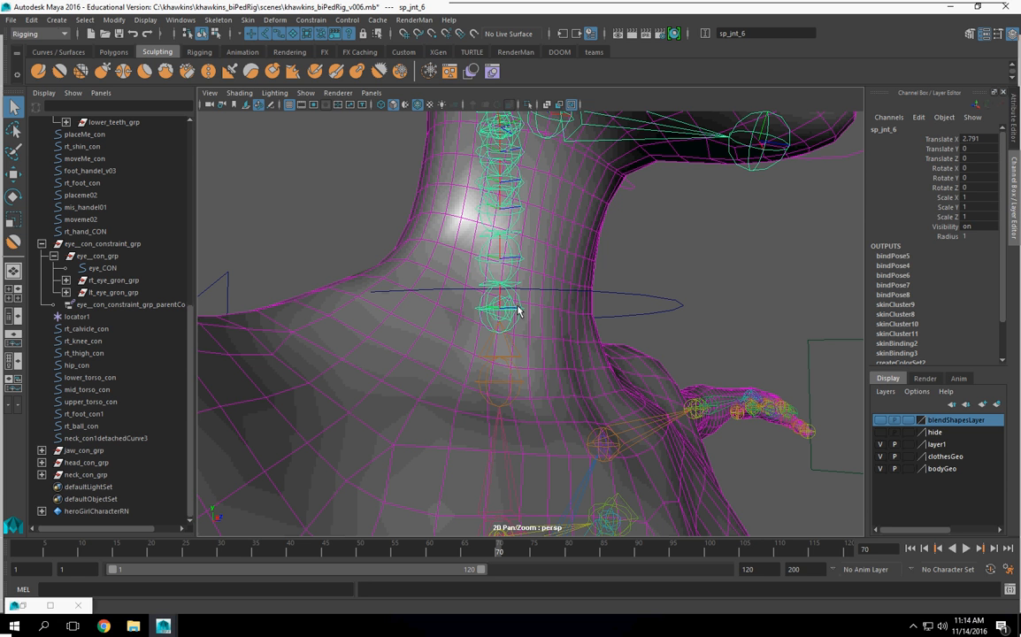
click(518, 383)
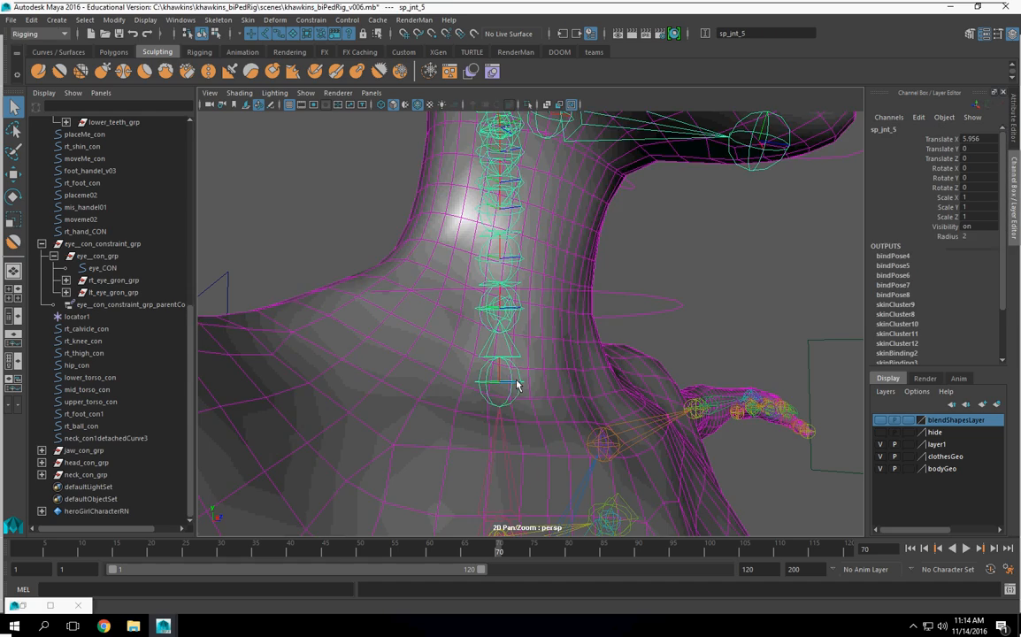
alt+drag(518, 382, 462, 307)
alt+middle_drag(480, 360, 511, 269)
alt+drag(510, 269, 511, 295)
scroll(511, 295, up, 2)
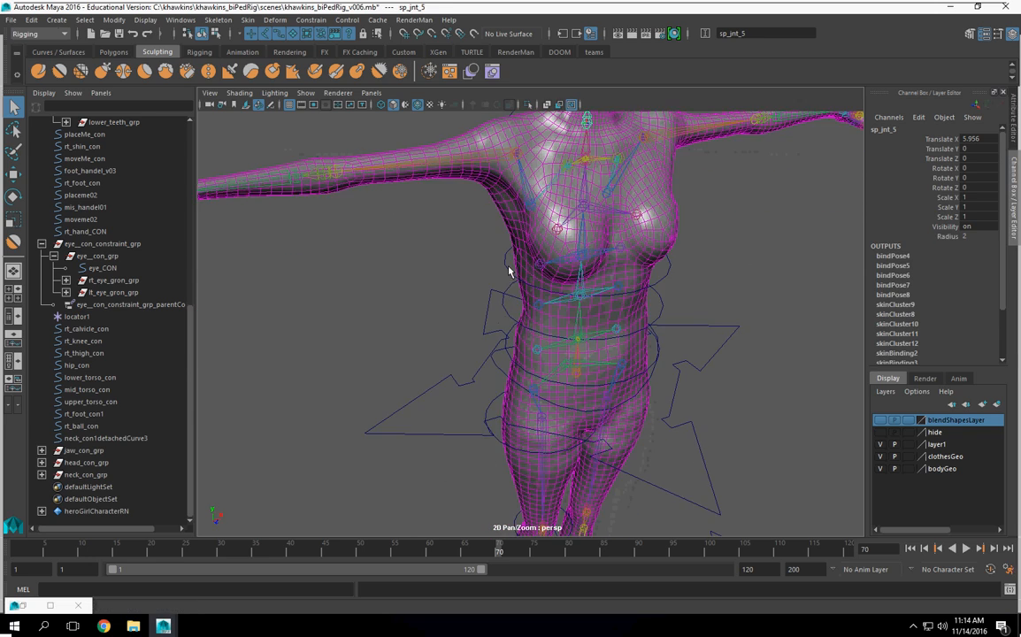
click(508, 266)
alt+middle_drag(509, 267, 551, 395)
alt+drag(551, 394, 642, 396)
alt+right_drag(641, 396, 460, 244)
alt+drag(460, 244, 479, 358)
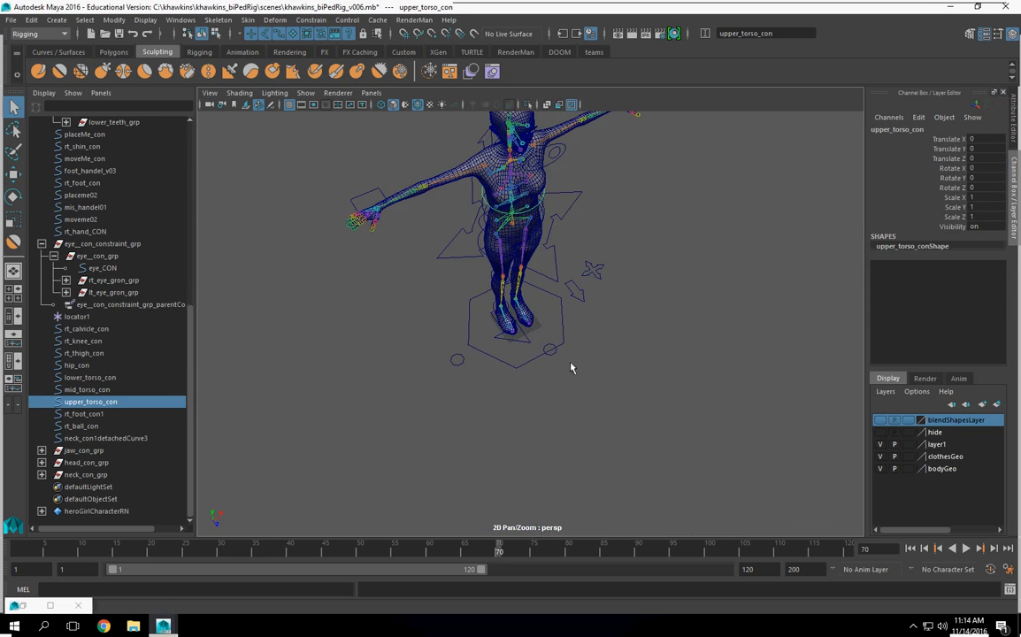
click(56, 20)
mouse_move(91, 51)
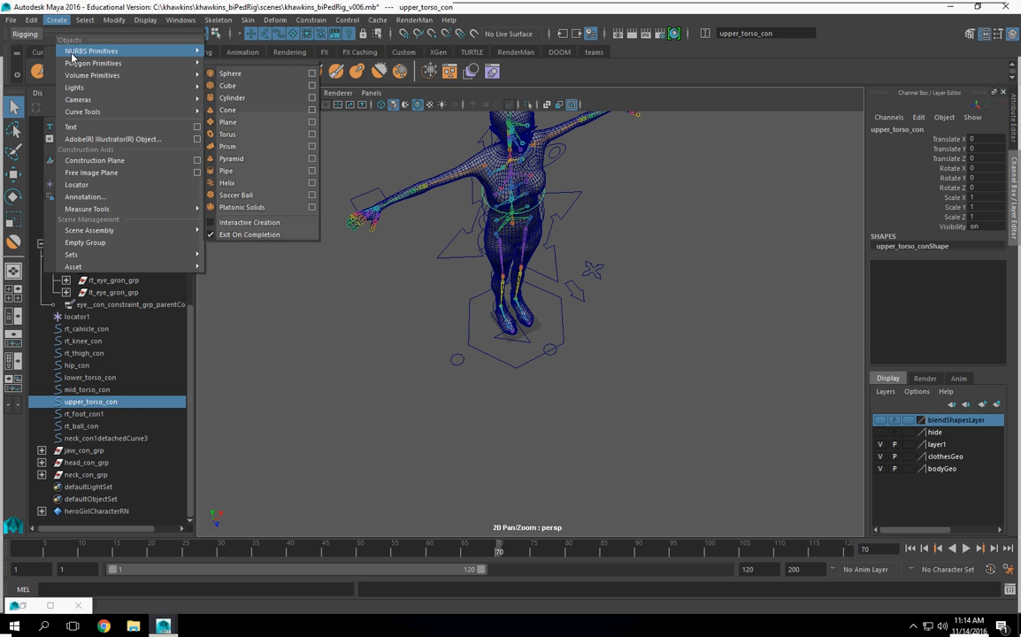
Duplicate the mis_handel01 circle at the feet and raise the copy to a Translate Y of about 108.4.
click(555, 352)
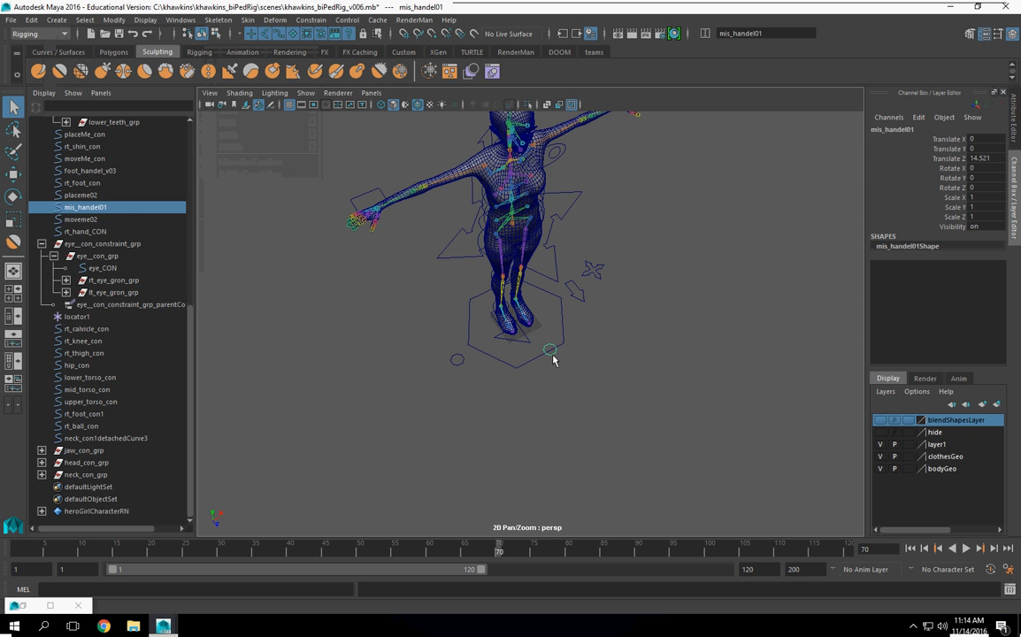
alt+right_drag(554, 356, 561, 380)
alt+drag(561, 380, 542, 353)
alt+middle_drag(542, 353, 558, 413)
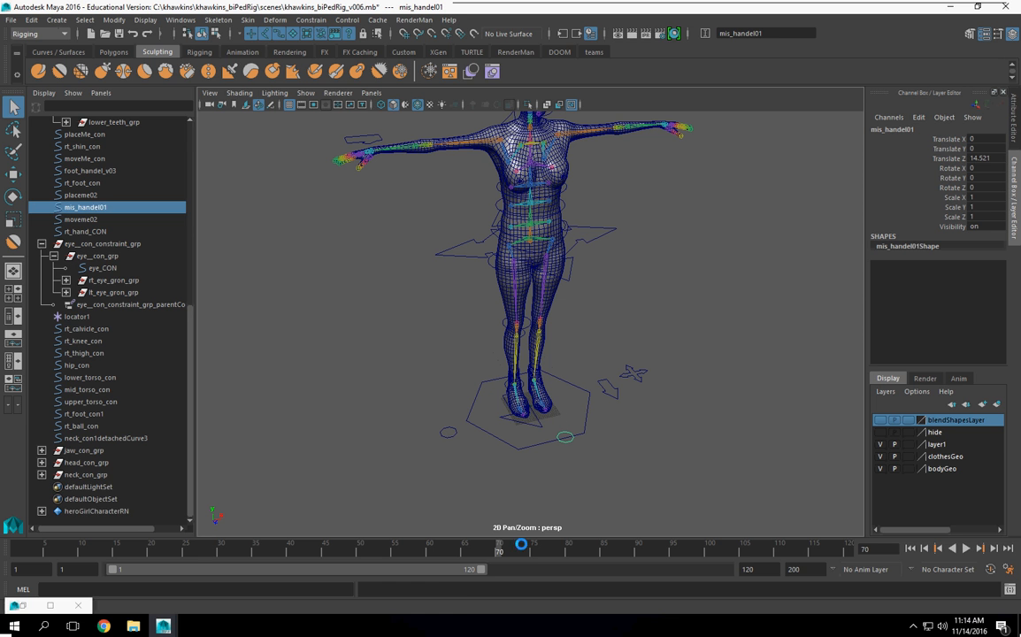
key(ctrl+d)
click(14, 173)
drag(564, 389, 571, 187)
Snap the duplicated circle, mis_handel02, onto the character's right shoulder joint.
alt+middle_drag(572, 187, 610, 371)
alt+right_drag(610, 372, 787, 477)
alt+middle_drag(787, 478, 750, 422)
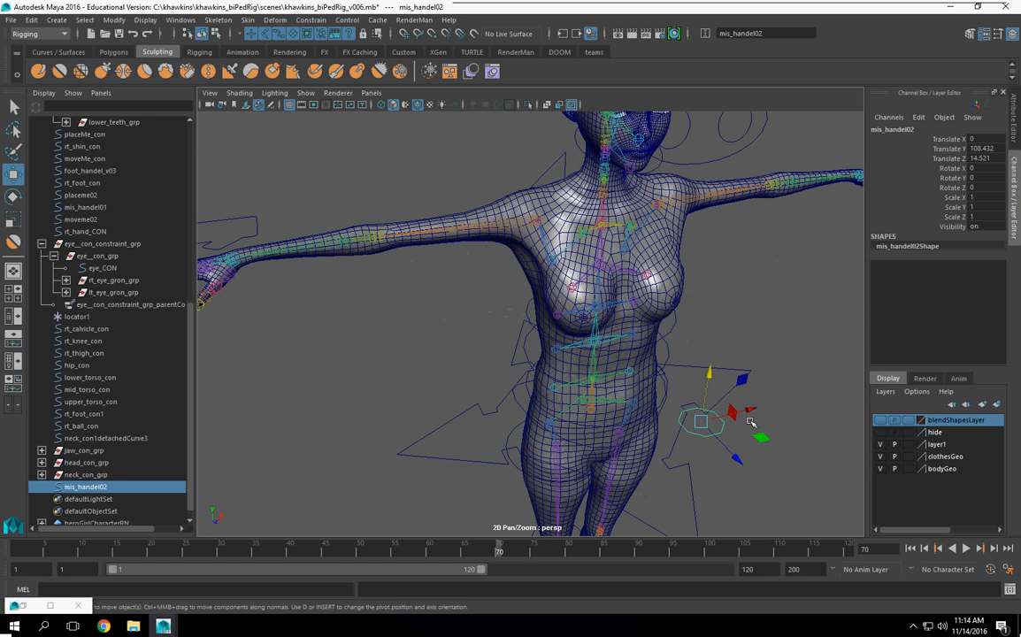
key(v)
drag(702, 422, 541, 292)
Scale the mis_handel02 circle uniformly to about 2.04 so it surrounds the shoulder.
alt+middle_drag(542, 292, 660, 483)
alt+right_drag(659, 482, 657, 430)
alt+middle_drag(619, 396, 546, 301)
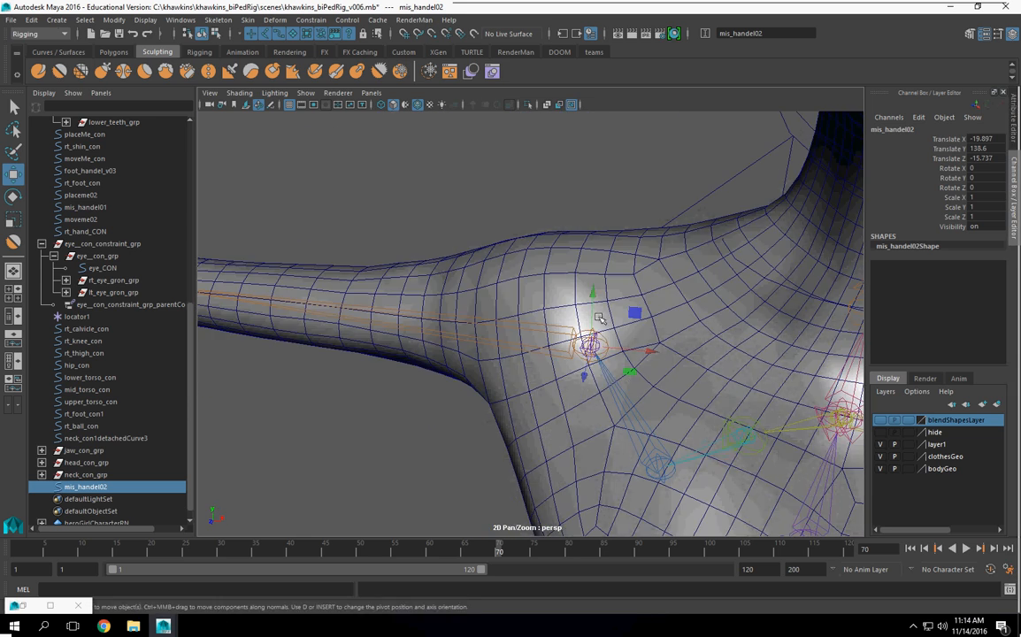
key(r)
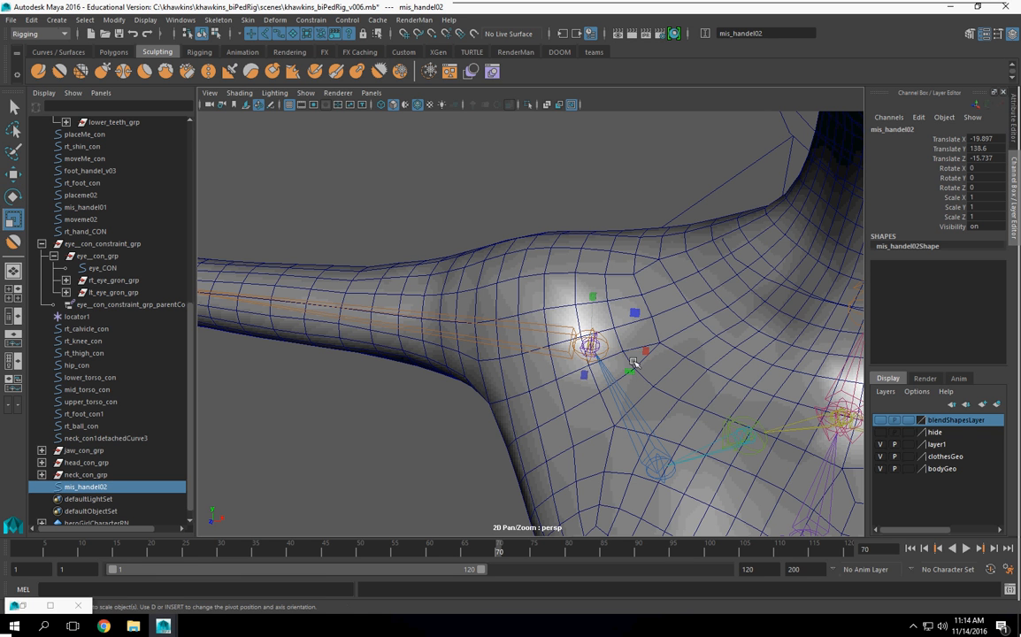
drag(593, 346, 701, 353)
Set the shoulder circle's Rotate Z to 90 so it stands upright around the arm.
scroll(702, 353, down, 4)
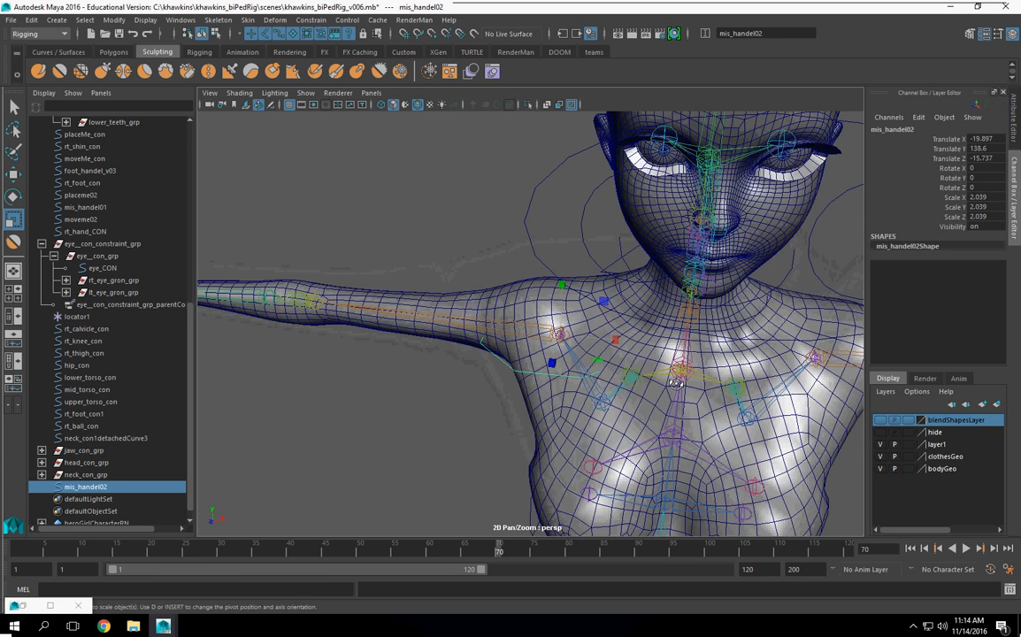
alt+middle_drag(721, 363, 615, 404)
click(947, 187)
middle_drag(511, 259, 920, 215)
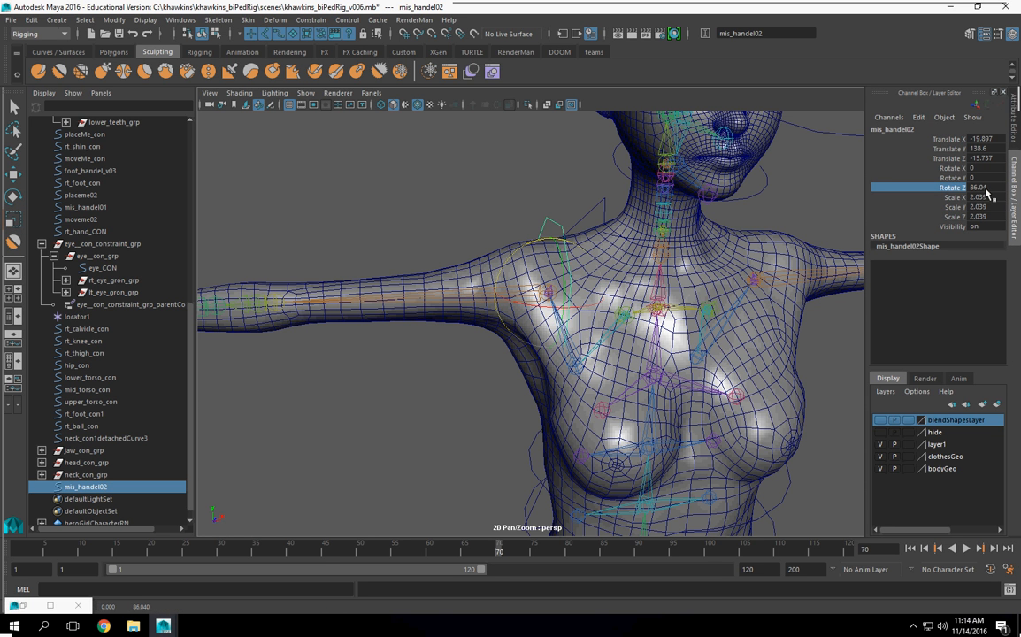
click(982, 188)
text(90)
key(Return)
Freeze the shoulder circle's transformations and rename it rt_shoulder_con.
alt+drag(659, 331, 665, 305)
click(114, 19)
click(146, 65)
click(890, 130)
text(rt_shoulder)
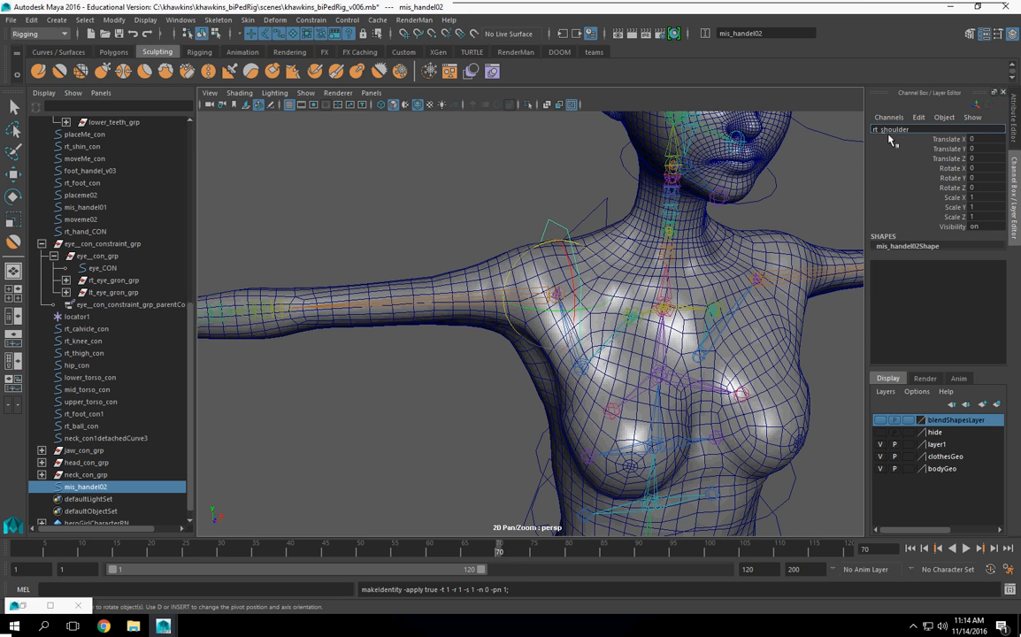
text(_con)
key(Return)
Duplicate rt_shoulder_con and snap the copy onto the right elbow joint.
alt+middle_drag(354, 274, 566, 279)
click(15, 177)
scroll(469, 300, down, 3)
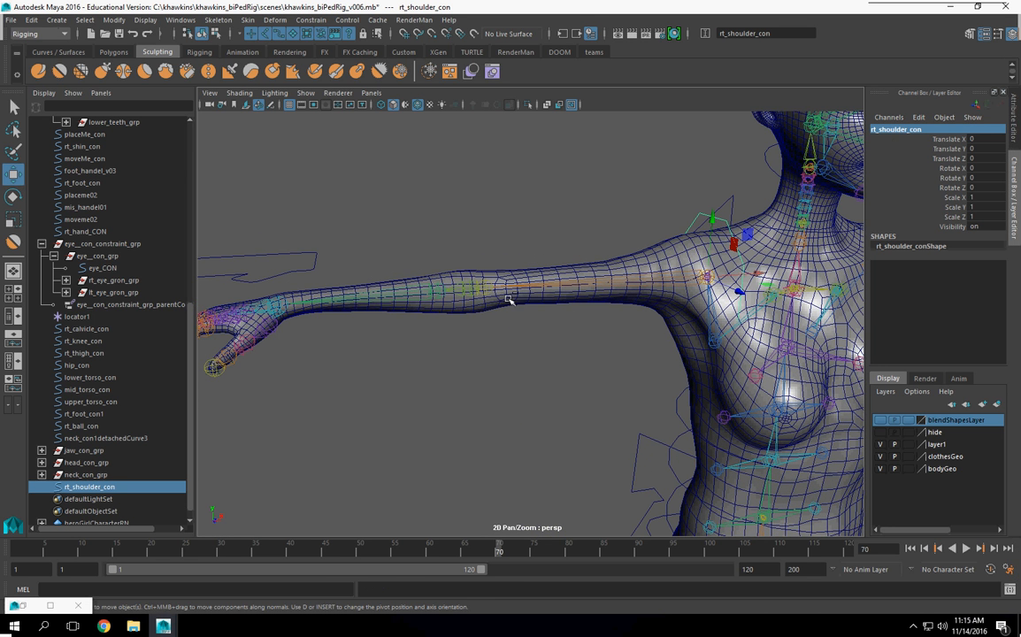
key(ctrl+d)
key(v)
drag(709, 279, 440, 337)
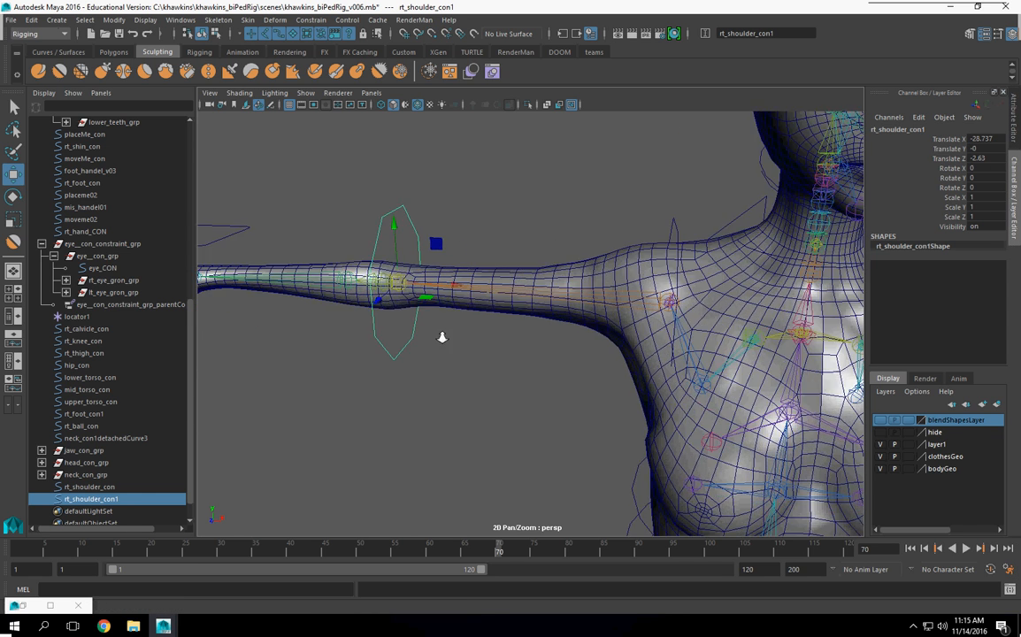
Rename the duplicated control at the elbow rt_elbow_con.
alt+middle_drag(440, 337, 607, 346)
scroll(607, 347, up, 4)
alt+drag(606, 347, 509, 358)
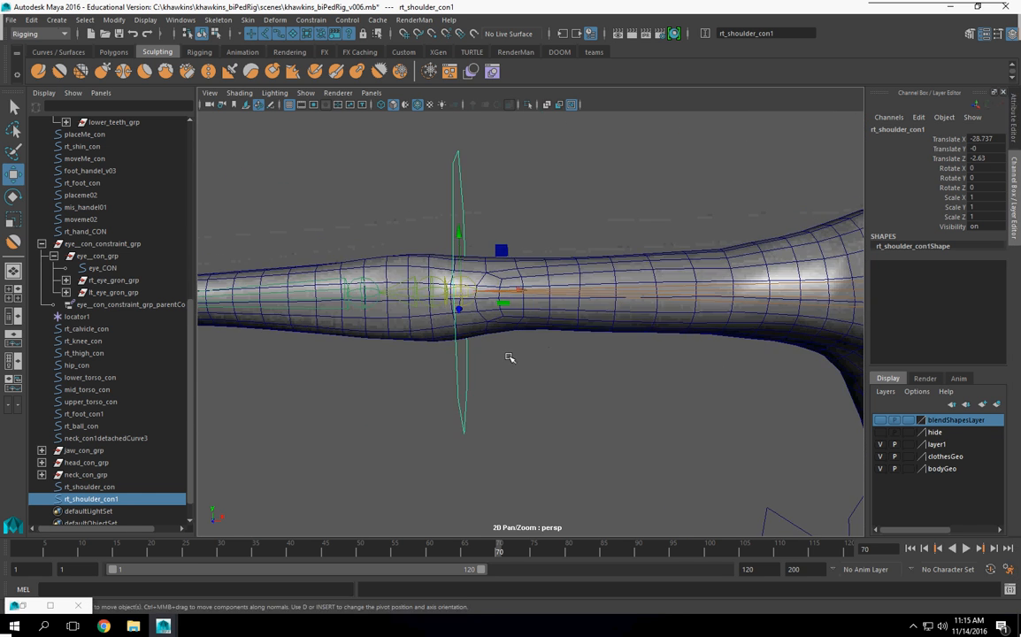
click(882, 129)
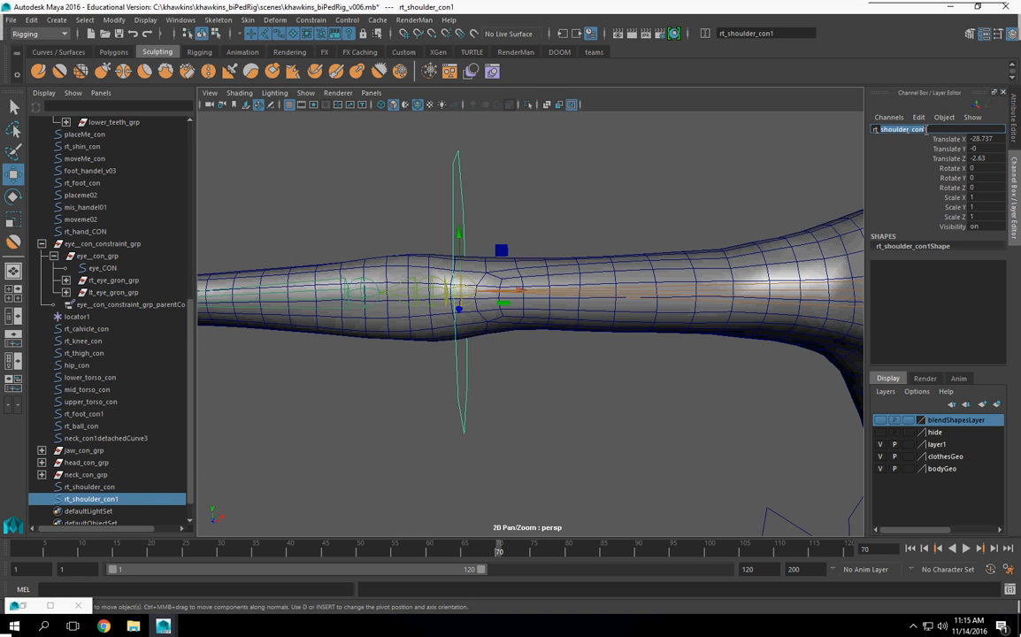
text(elbow_con)
key(Return)
Scale rt_elbow_con uniformly down to about 0.594 and freeze its transformations.
key(r)
alt+drag(221, 269, 644, 361)
drag(566, 400, 508, 395)
click(114, 20)
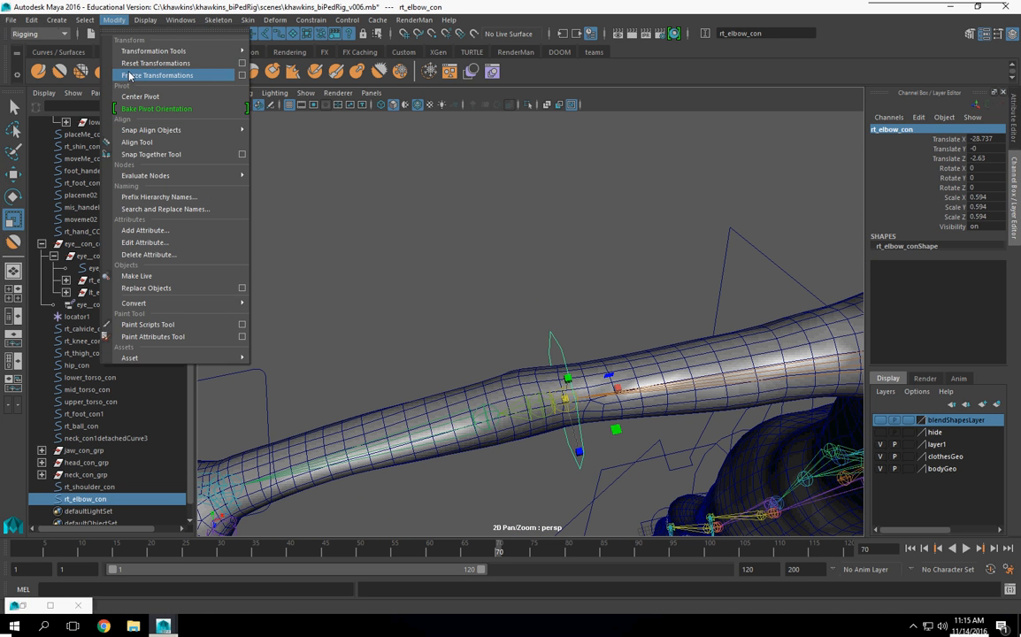
click(133, 75)
Duplicate rt_elbow_con and move the copy down to the forearm joint, at a Translate X of about -5.72.
alt+drag(467, 308, 500, 312)
click(15, 175)
alt+drag(557, 346, 572, 351)
key(ctrl+d)
drag(614, 254, 559, 360)
Scale the duplicated forearm control uniformly down to about 0.818.
key(r)
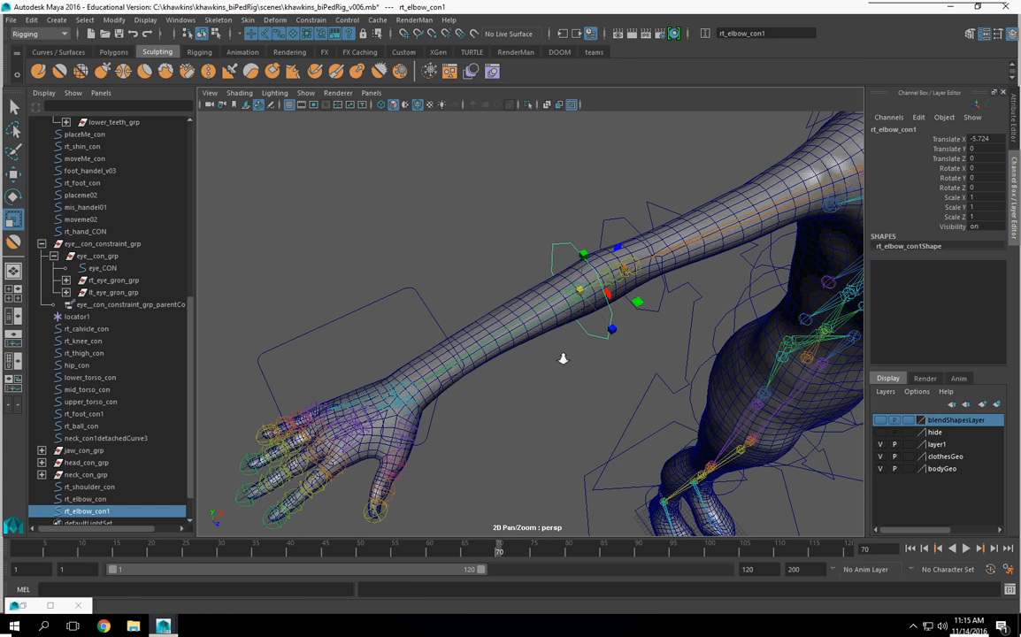
scroll(558, 360, up, 3)
drag(598, 279, 623, 276)
Rename the duplicated forearm control rt_forearm_grp and freeze its transformations.
click(888, 130)
click(888, 130)
drag(875, 129, 937, 128)
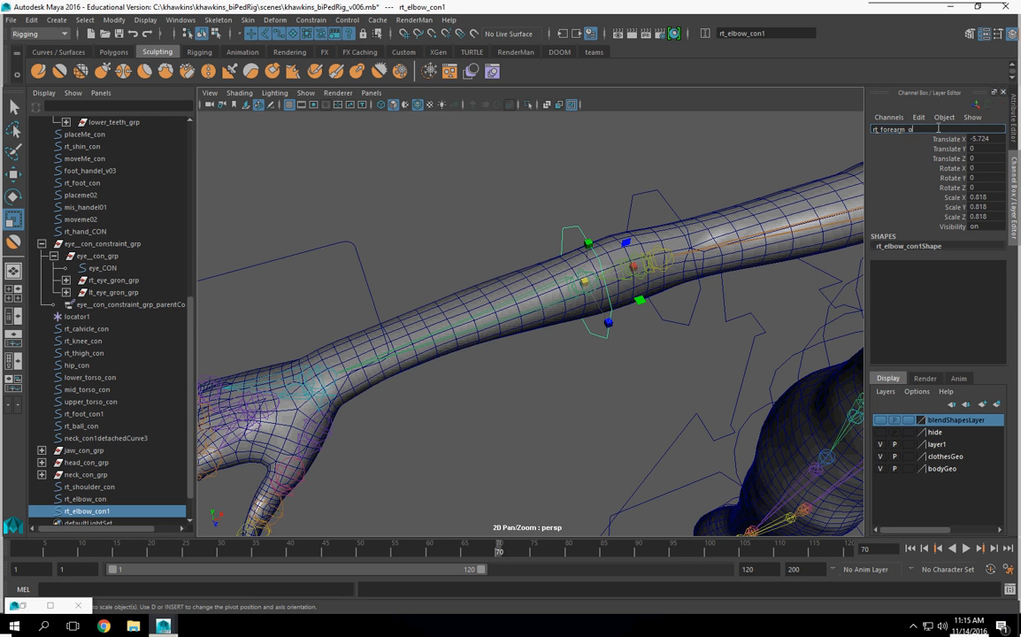
text(_forearm_grp)
key(Return)
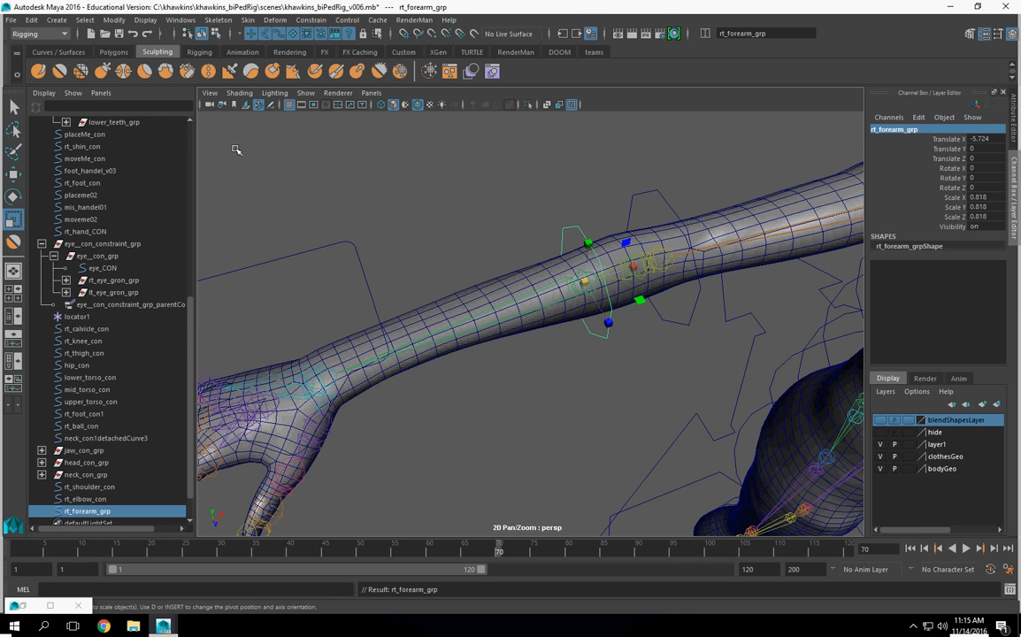
click(114, 19)
click(133, 76)
scroll(625, 336, down, 6)
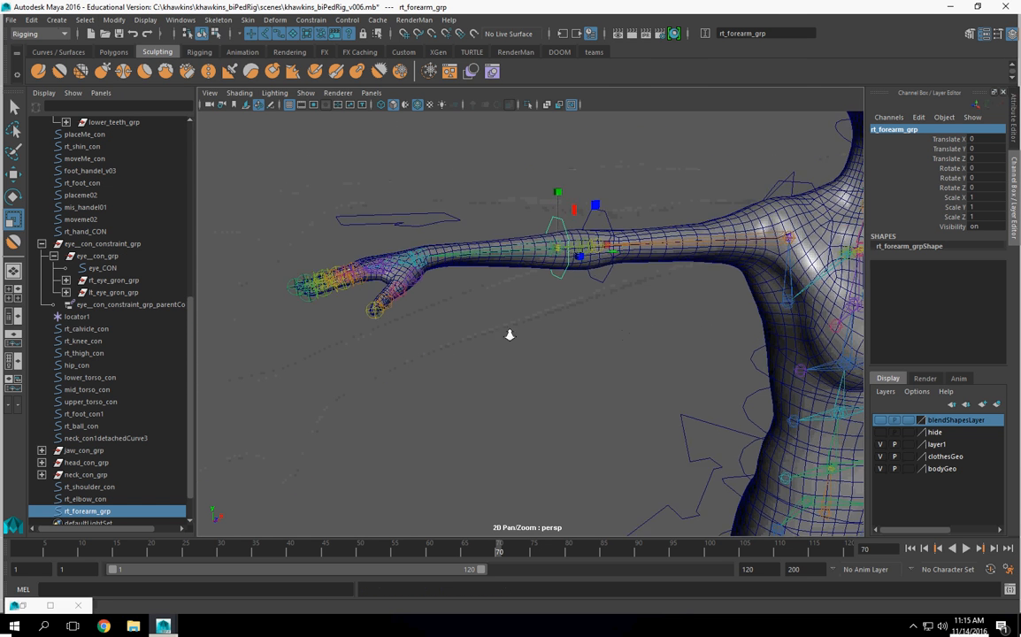
Show all hidden objects in the scene.
click(135, 21)
mouse_move(181, 109)
click(329, 155)
alt+drag(649, 321, 588, 285)
Duplicate rt_forearm_grp and move the copy to the wrist joint, at about Translate X -17.81 and Translate Z 1.07.
click(544, 277)
click(556, 277)
key(w)
alt+drag(319, 309, 625, 368)
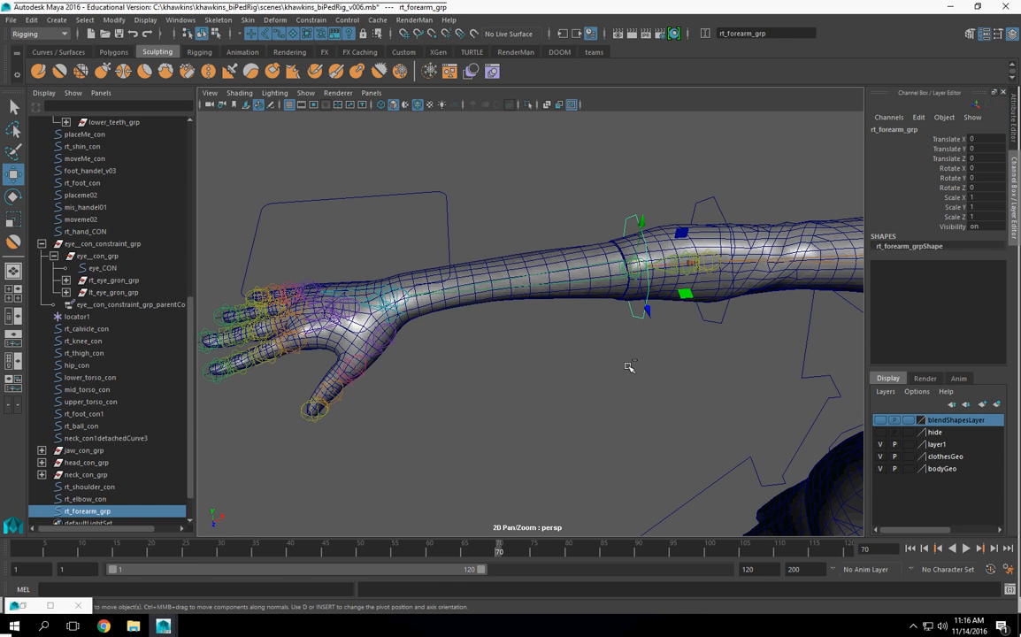
key(ctrl+d)
drag(647, 278, 359, 282)
alt+drag(440, 320, 629, 427)
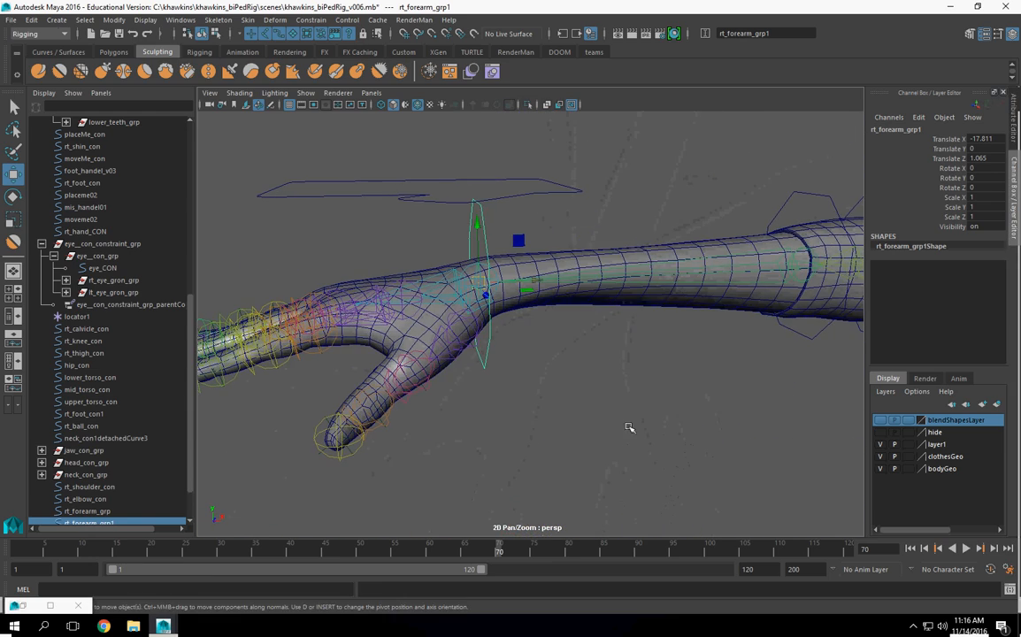
Rename the duplicated control at the wrist rt_wrist_con.
alt+drag(610, 291, 575, 298)
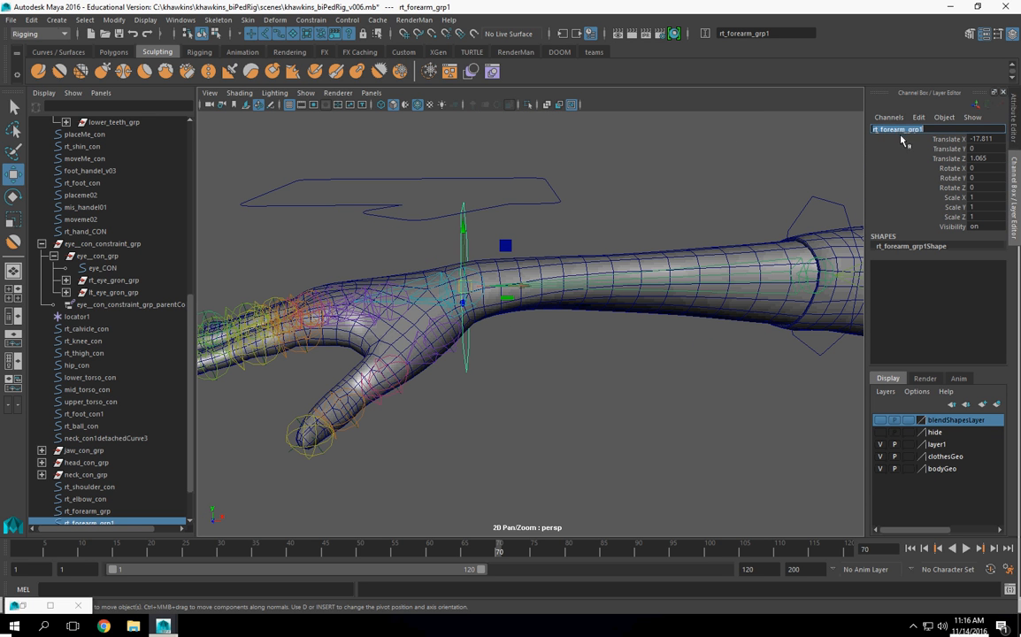
drag(930, 129, 882, 130)
text(l)
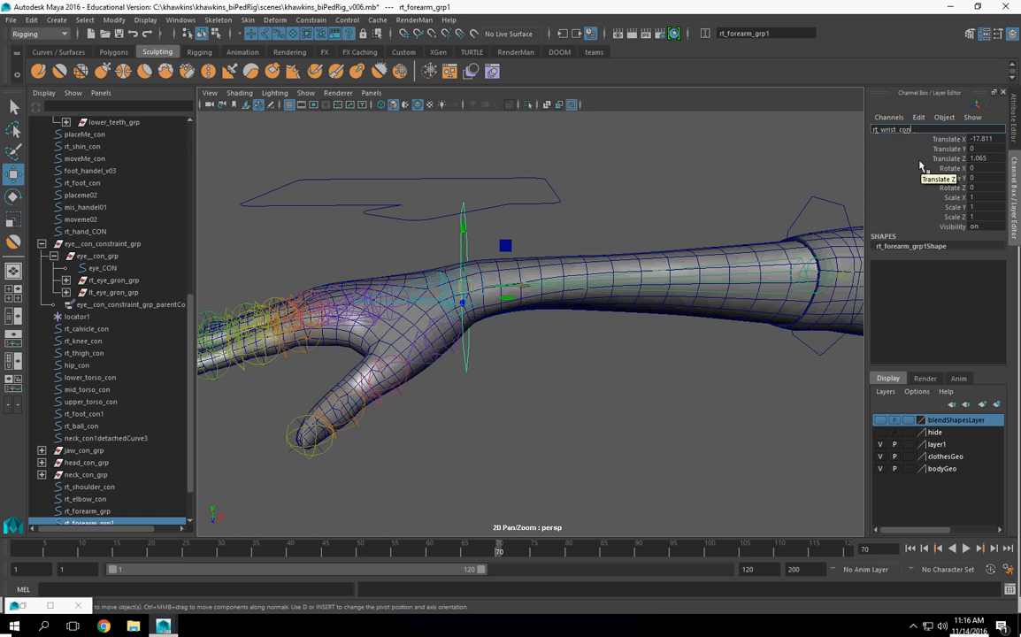
key(Return)
alt+drag(534, 347, 549, 381)
scroll(544, 381, down, 4)
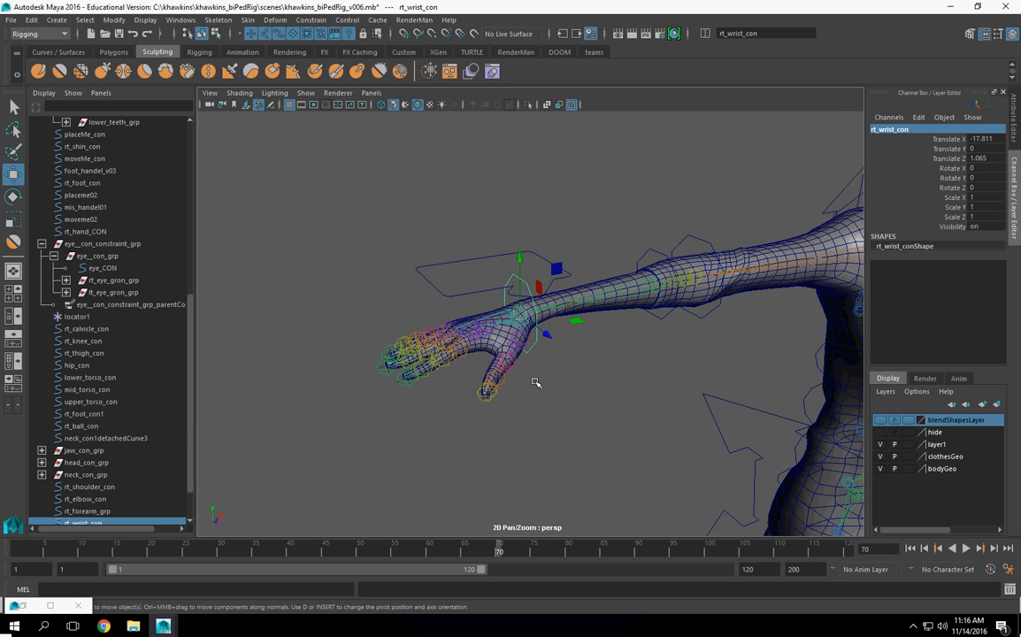
alt+drag(535, 383, 504, 262)
alt+drag(589, 268, 651, 284)
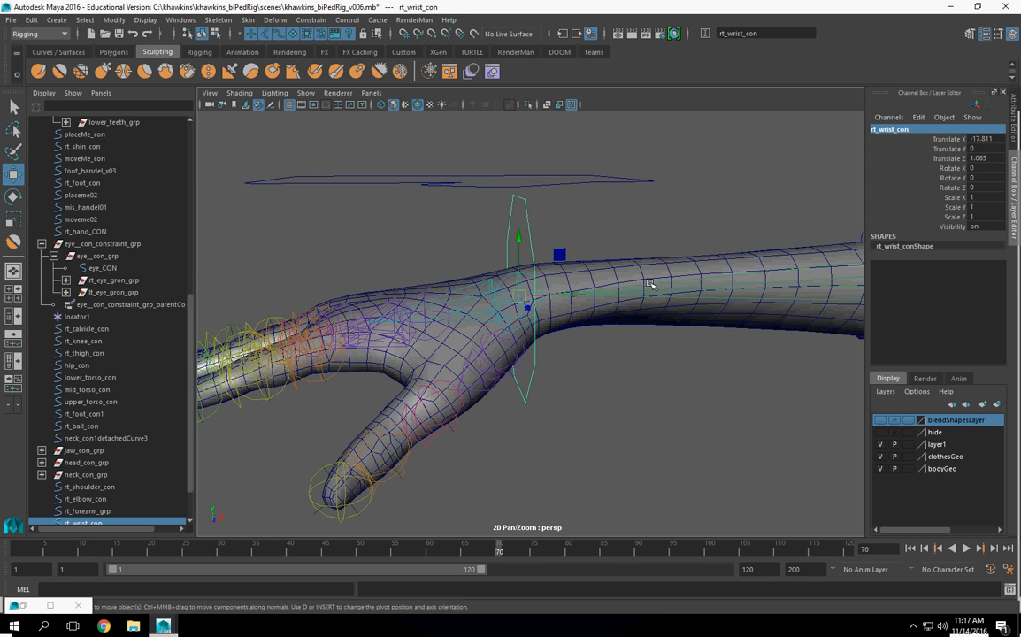
Duplicate rt_wrist_con and set the copy's Rotate Z to 90.
alt+drag(632, 276, 586, 294)
key(ctrl+d)
click(952, 188)
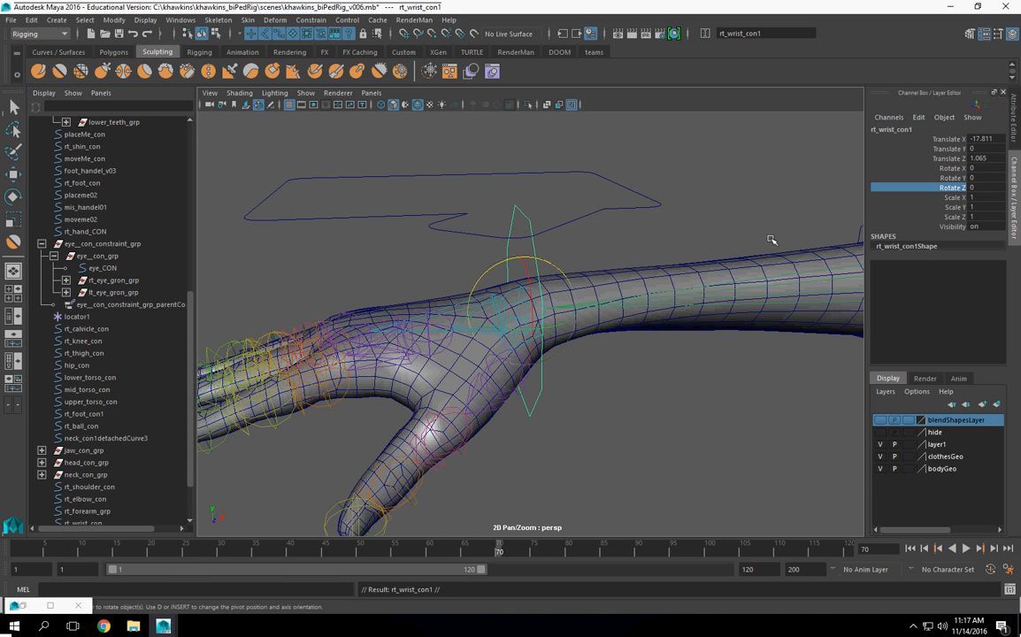
middle_drag(613, 216, 599, 254)
mouse_move(630, 271)
alt+mouse_down()
mouse_move(702, 330)
mouse_move(613, 301)
mouse_move(604, 283)
mouse_move(629, 286)
alt+mouse_up()
middle_drag(634, 240, 630, 240)
double_click(982, 187)
text(90)
key(Return)
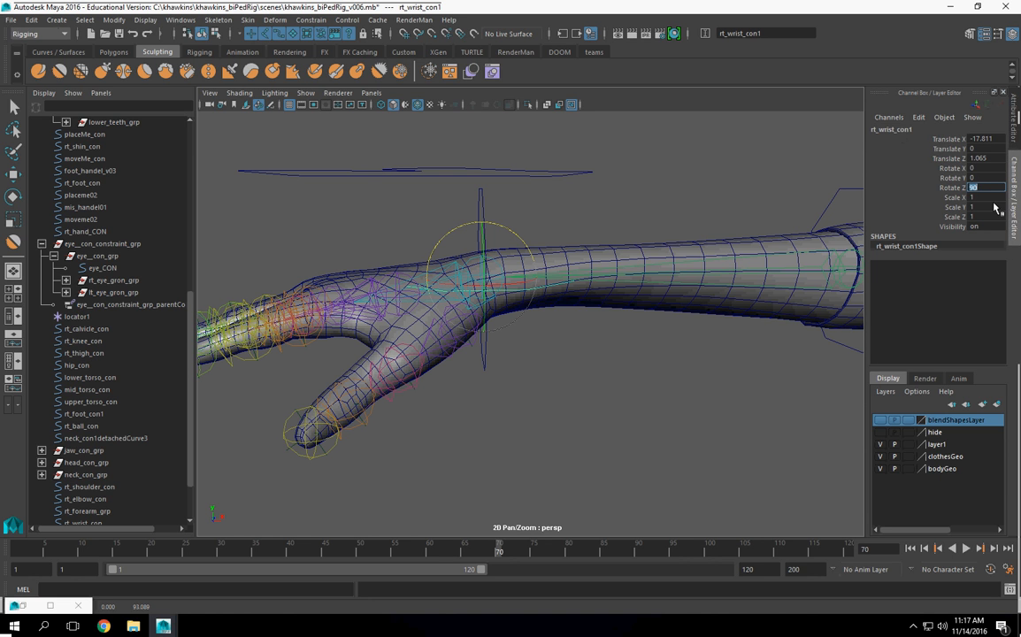
Rename the rotated wrist control rt_ik_con.
click(894, 130)
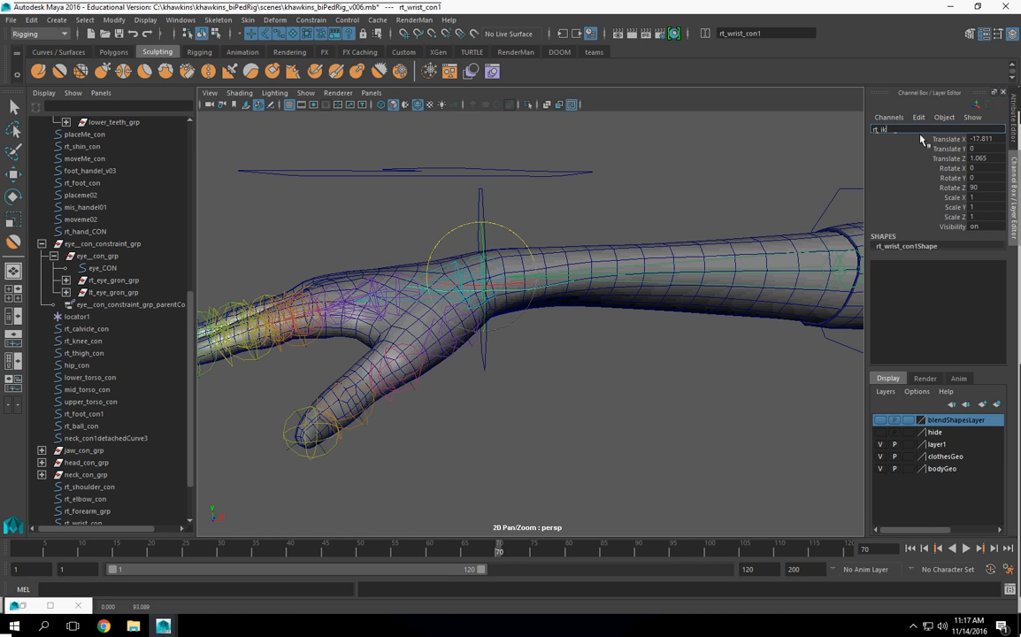
text(rt_ik_con)
key(Return)
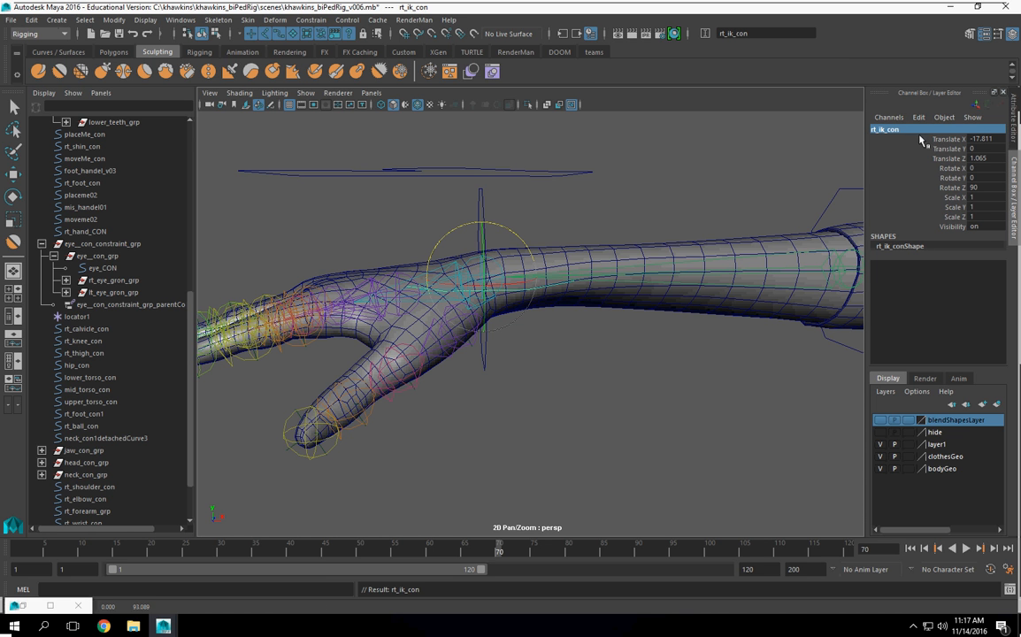
key(f)
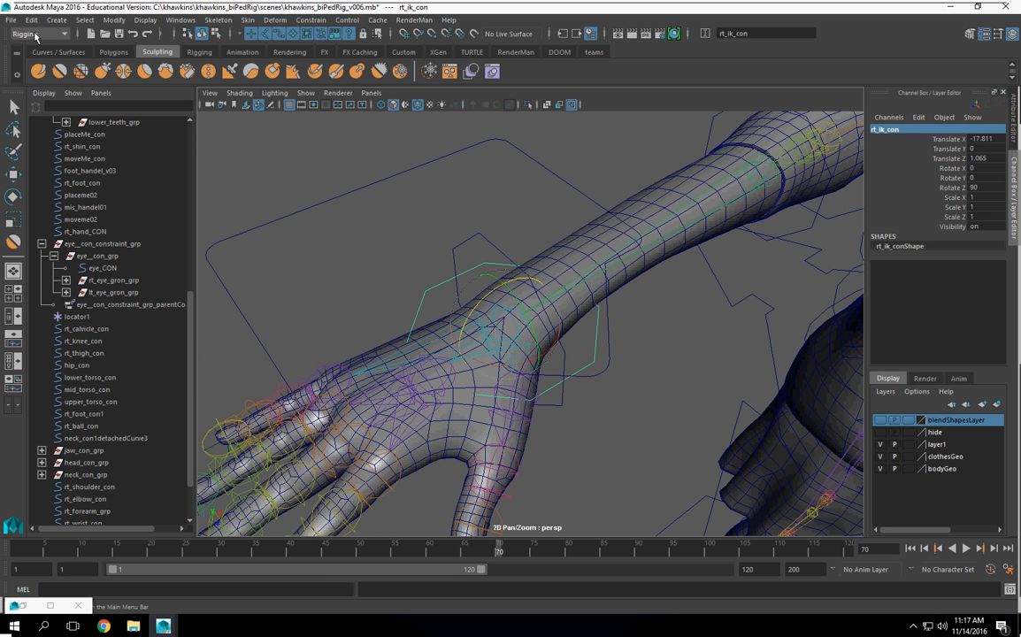
Delete the history of rt_ik_con and freeze its transformations.
click(31, 20)
mouse_move(100, 164)
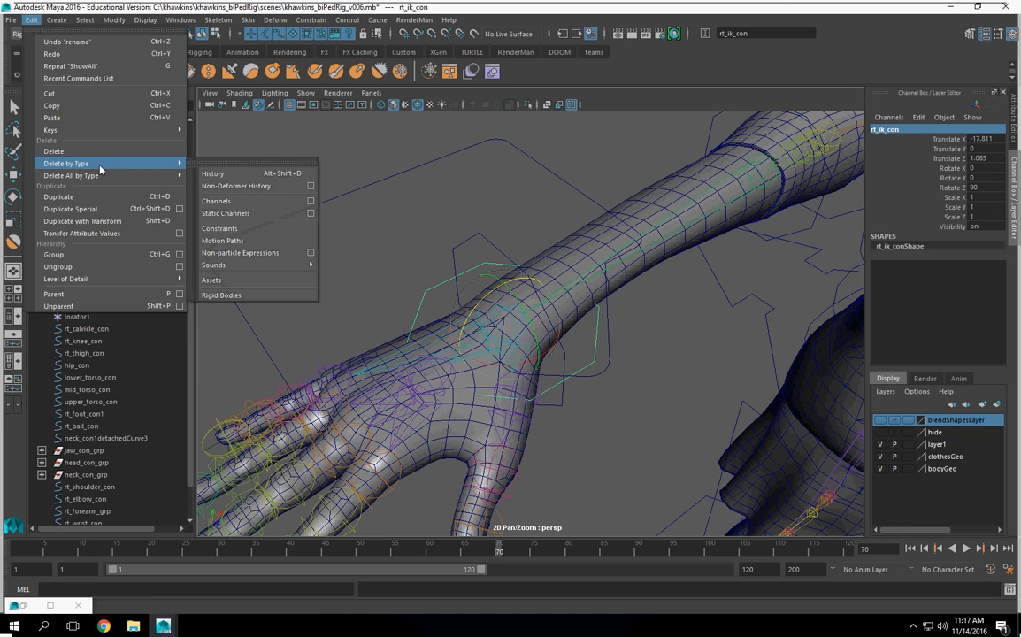
click(238, 181)
click(114, 20)
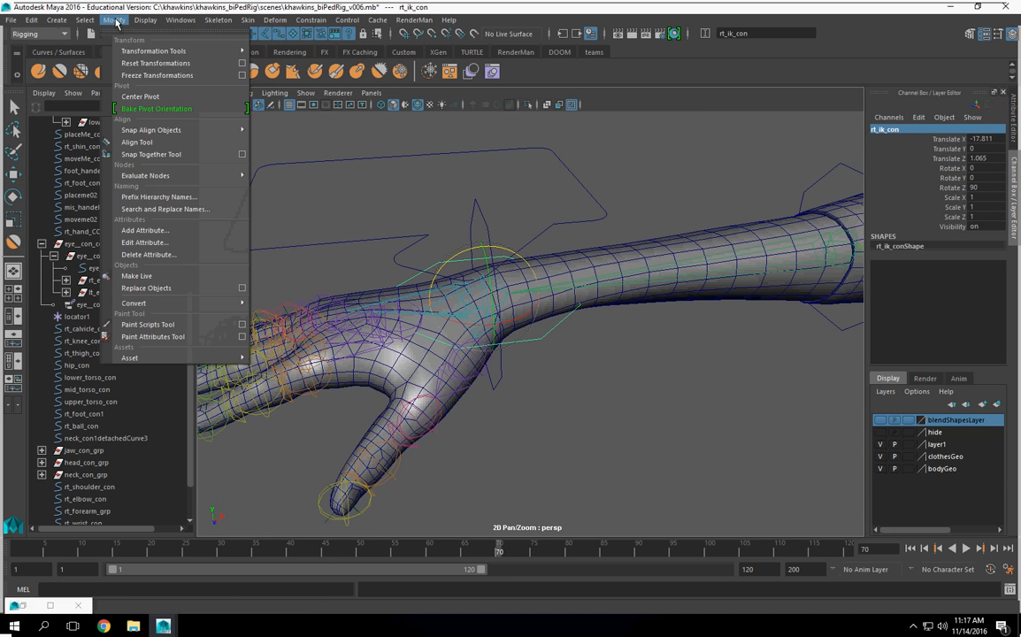
click(137, 78)
alt+drag(668, 300, 624, 395)
alt+right_drag(656, 407, 565, 403)
alt+drag(565, 404, 543, 451)
alt+right_drag(543, 451, 613, 456)
Duplicate rt_wrist_con and move the copy behind the right elbow, at about Translate X 5.72, Y 0 and Z -18.67.
click(625, 336)
key(w)
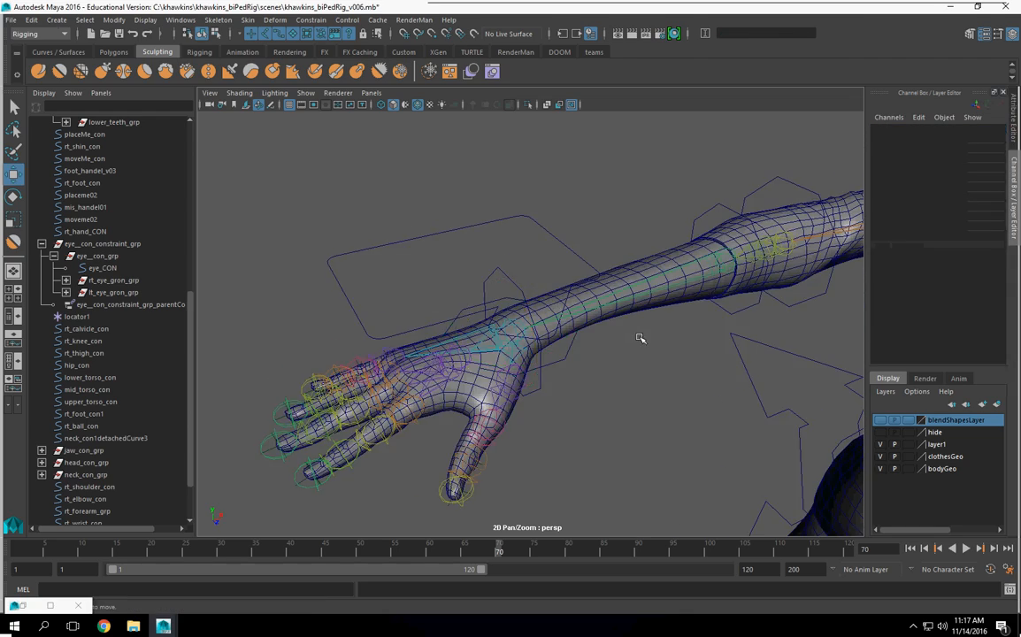
alt+drag(640, 338, 575, 316)
click(416, 253)
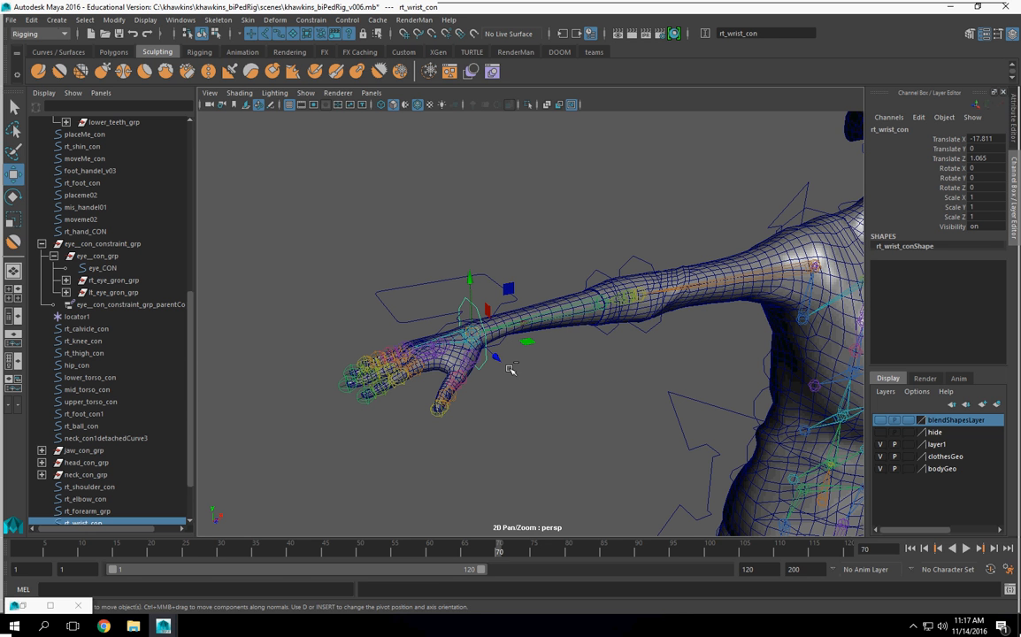
key(ctrl+d)
drag(498, 359, 408, 242)
alt+middle_drag(464, 295, 398, 299)
alt+right_drag(399, 299, 427, 311)
drag(277, 240, 458, 365)
alt+right_drag(458, 365, 600, 404)
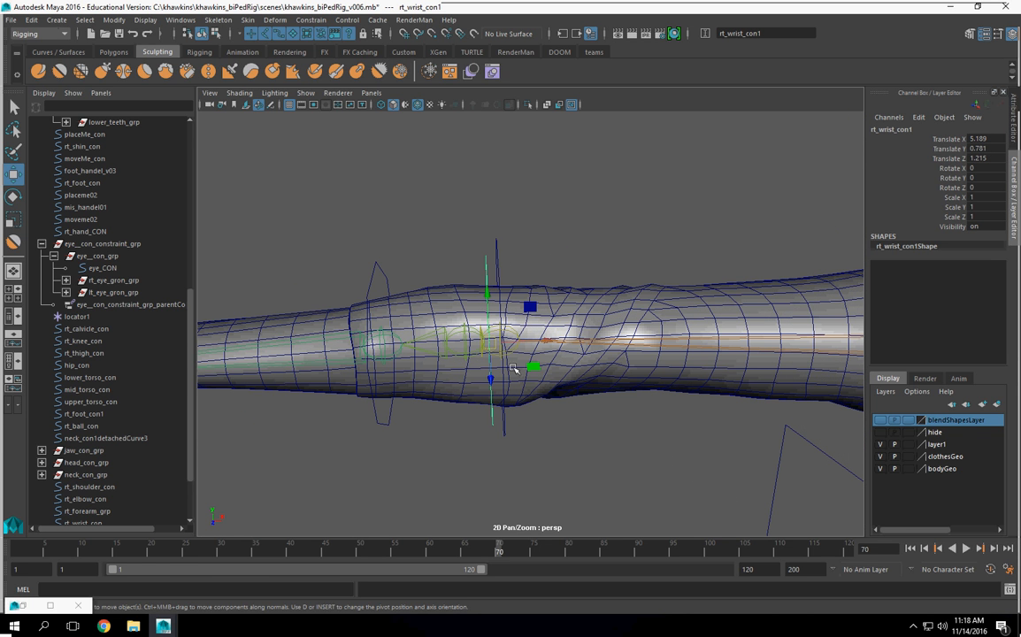
drag(493, 342, 509, 346)
alt+drag(511, 350, 505, 295)
scroll(506, 298, down, 4)
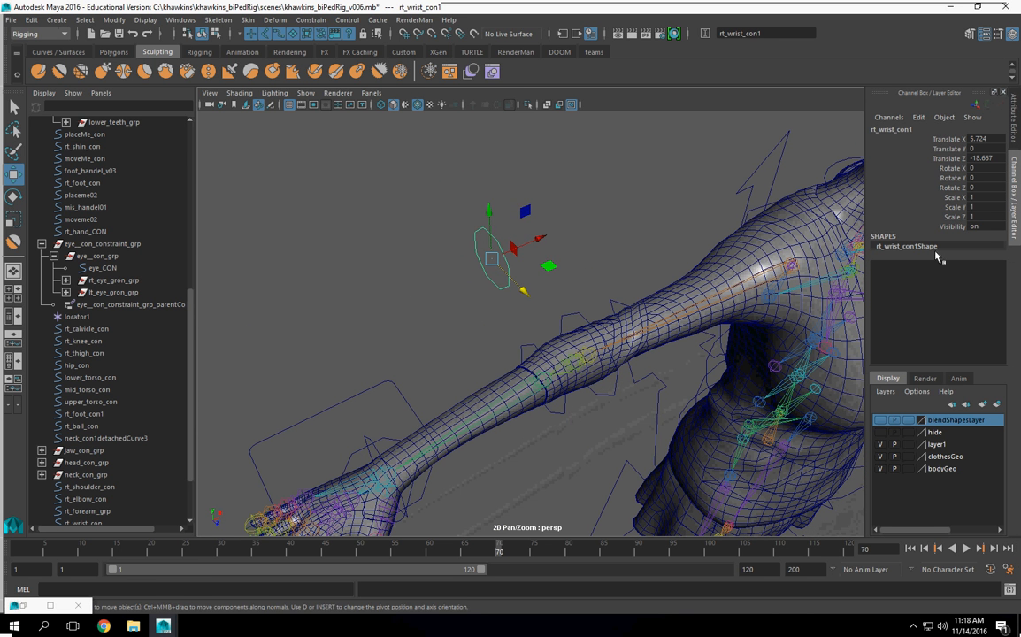
Set Rotate Y of the control behind the elbow to 90 and freeze its transformations.
click(955, 179)
middle_drag(508, 216, 867, 226)
double_click(978, 178)
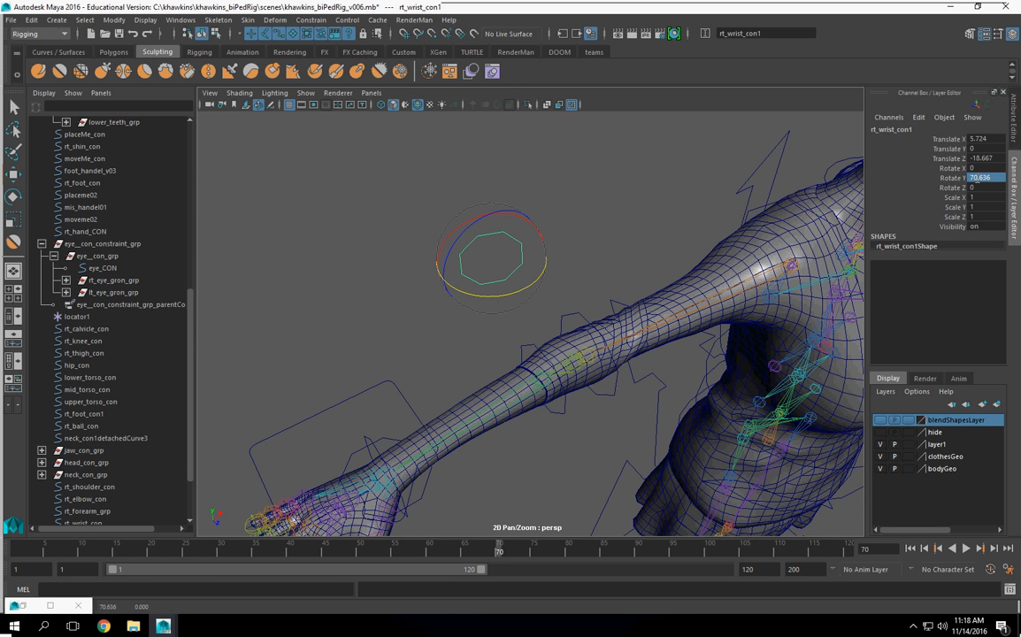
text(90)
key(Return)
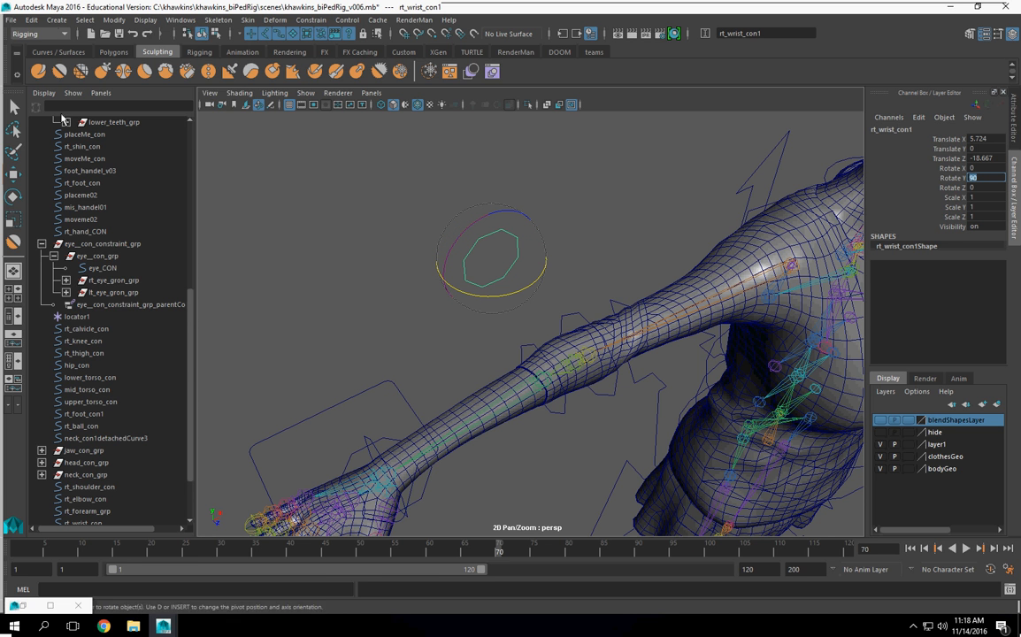
click(113, 19)
click(131, 78)
Rename the control behind the elbow rt_pv_con.
click(895, 130)
drag(882, 130, 888, 130)
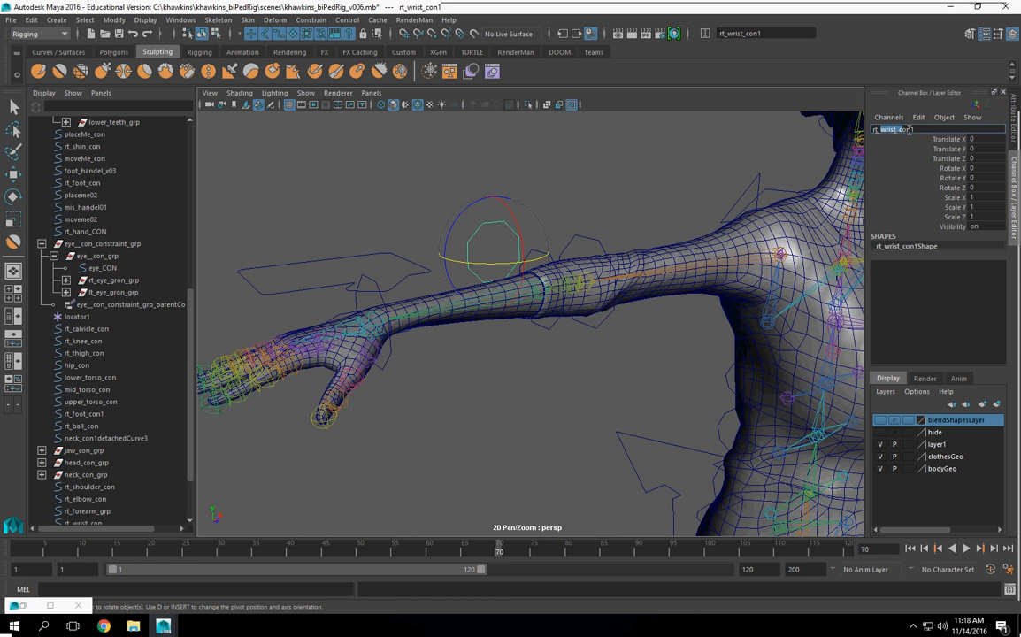
text(pv)
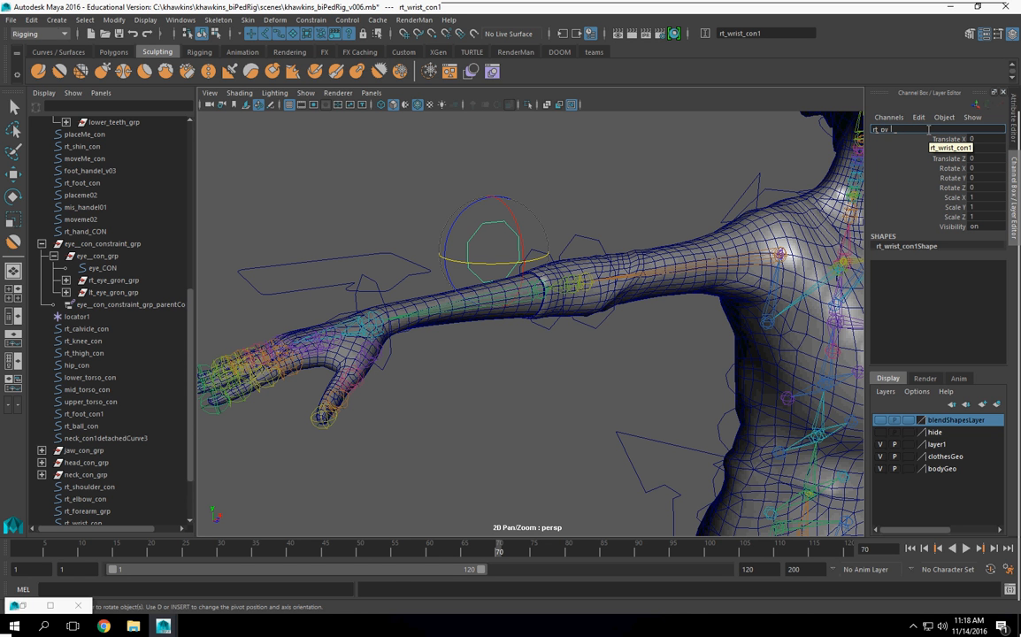
key(Return)
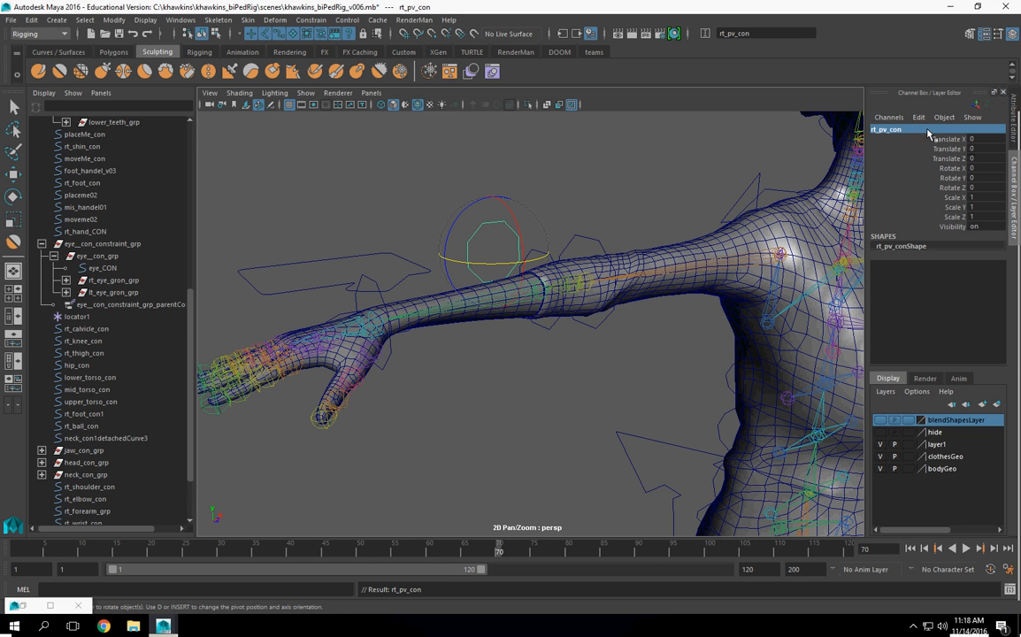
Duplicate rt_pv_con and move the copy down to the right knee joint.
alt+right_drag(630, 241, 650, 343)
alt+middle_drag(651, 343, 602, 233)
alt+drag(623, 310, 496, 337)
key(ctrl+d)
key(w)
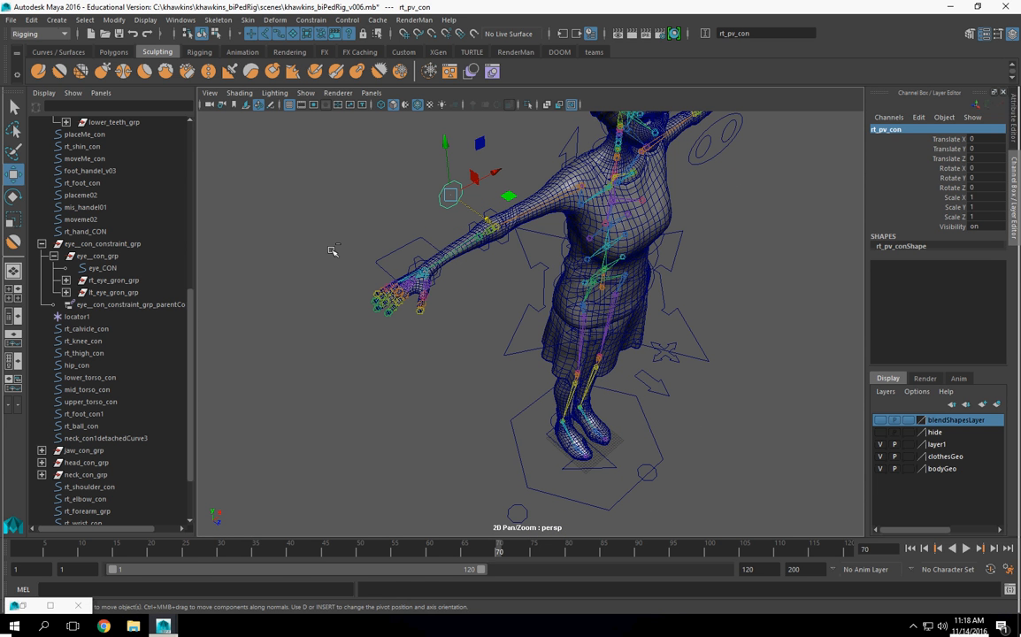
drag(450, 194, 575, 385)
alt+drag(668, 417, 644, 353)
alt+middle_drag(644, 354, 609, 293)
alt+right_drag(609, 293, 650, 305)
alt+drag(650, 305, 578, 304)
alt+middle_drag(579, 304, 566, 376)
alt+right_drag(566, 376, 650, 398)
alt+middle_drag(459, 360, 597, 429)
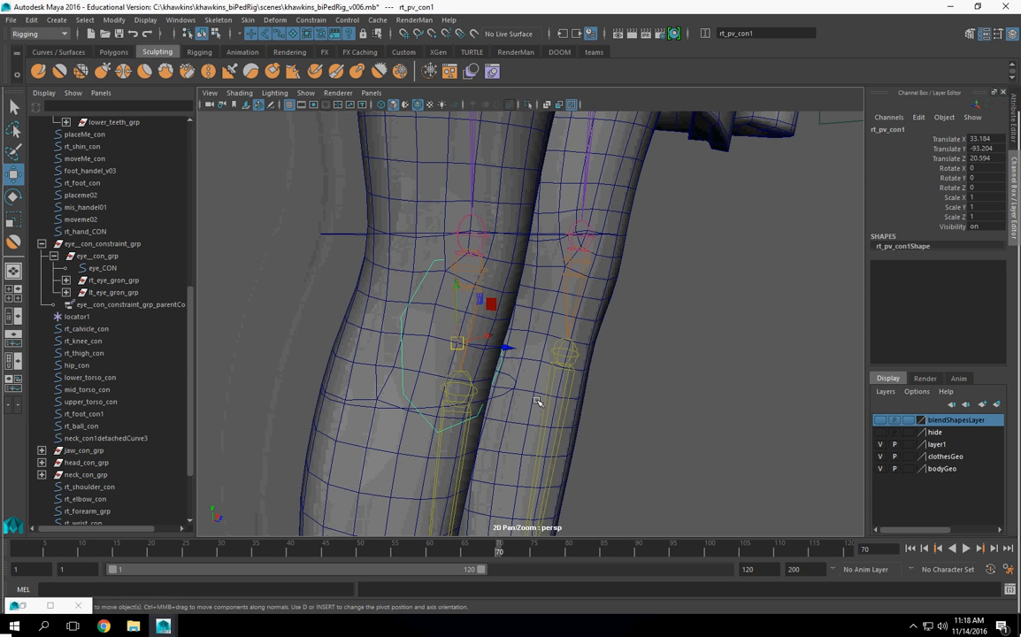
drag(458, 352, 477, 240)
Move the duplicated pole vector control out in front of the right knee, to a Translate Z of about 36.12.
alt+drag(506, 276, 533, 328)
alt+right_drag(533, 328, 462, 279)
alt+middle_drag(462, 279, 463, 372)
alt+drag(463, 372, 445, 239)
alt+middle_drag(445, 239, 463, 330)
drag(442, 313, 712, 347)
alt+right_drag(712, 347, 425, 414)
Rename the control in front of the knee rt_leg_pv_con.
click(888, 131)
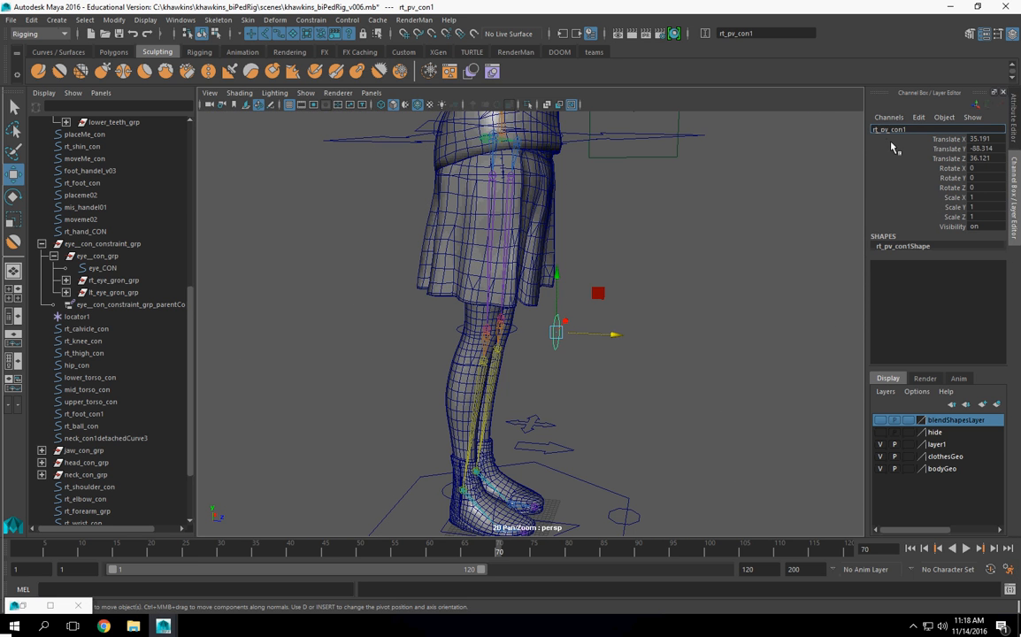
text(leg_)
key(BackSpace)
key(Return)
Save the scene.
alt+drag(467, 371, 559, 334)
scroll(520, 347, down, 5)
alt+middle_drag(559, 334, 592, 449)
alt+right_drag(593, 448, 666, 305)
alt+drag(666, 305, 709, 313)
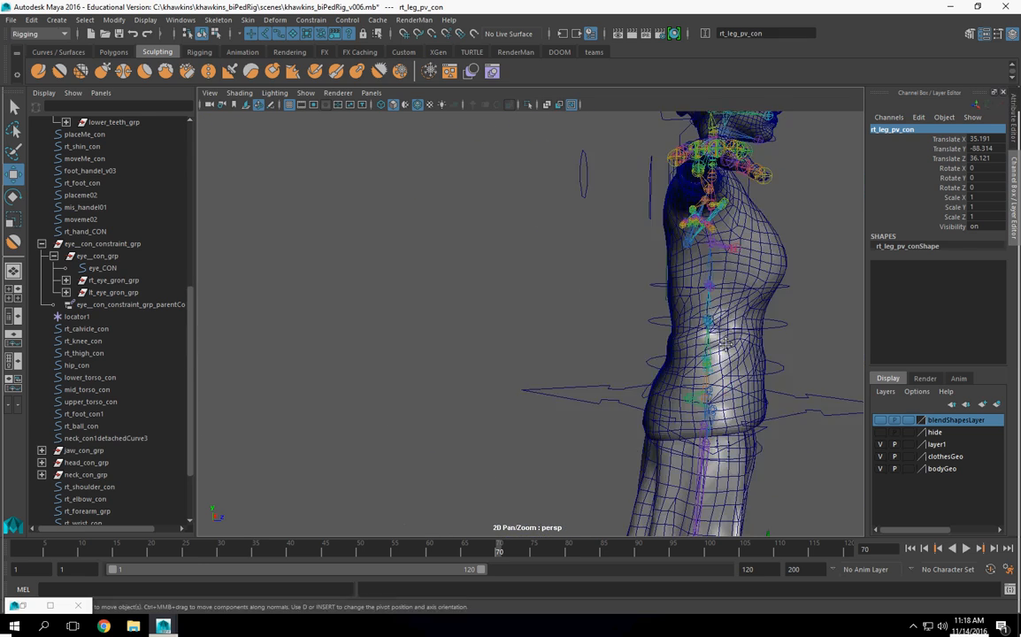
alt+middle_drag(708, 316, 610, 256)
alt+drag(615, 304, 566, 389)
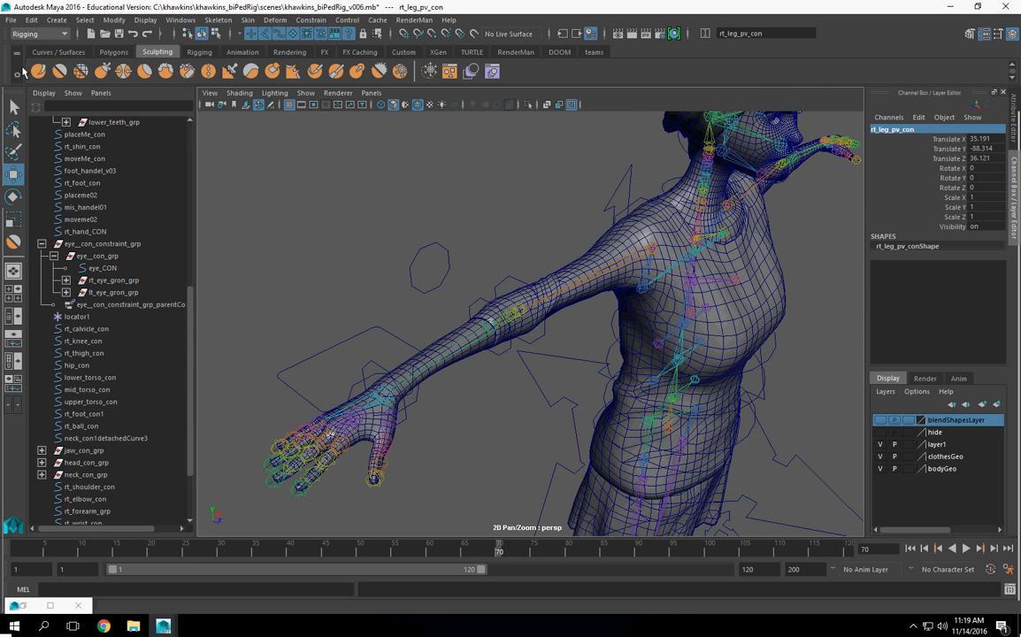
click(10, 19)
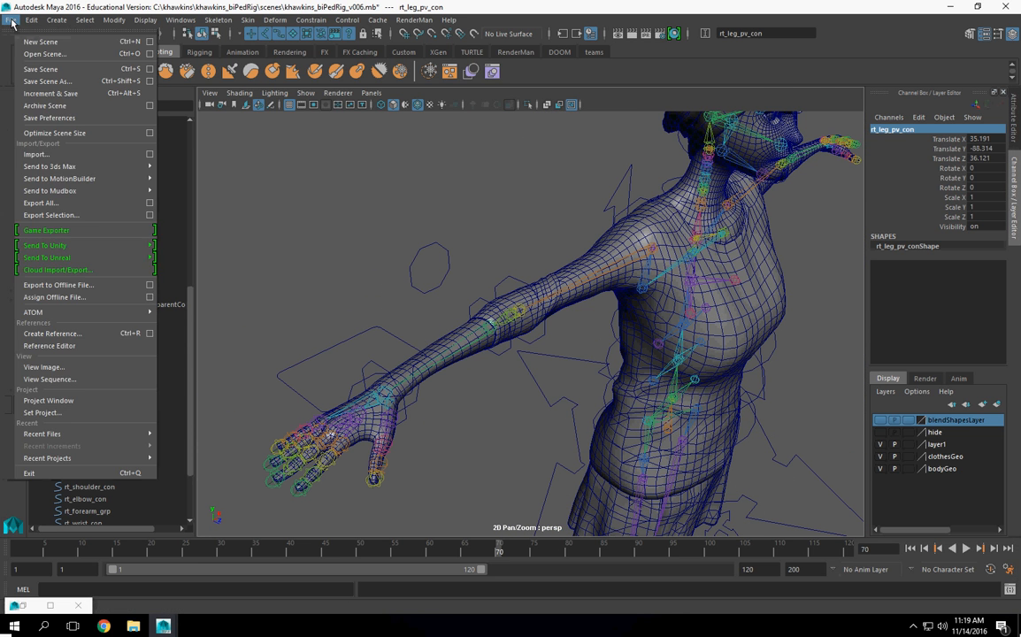
click(61, 70)
Examine the right arm's joint chain from the shoulder joint through the elbow and forearm to the wrist.
alt+drag(493, 315, 494, 344)
scroll(534, 352, down, 5)
alt+drag(533, 353, 510, 362)
scroll(629, 476, up, 5)
scroll(528, 347, up, 5)
click(499, 280)
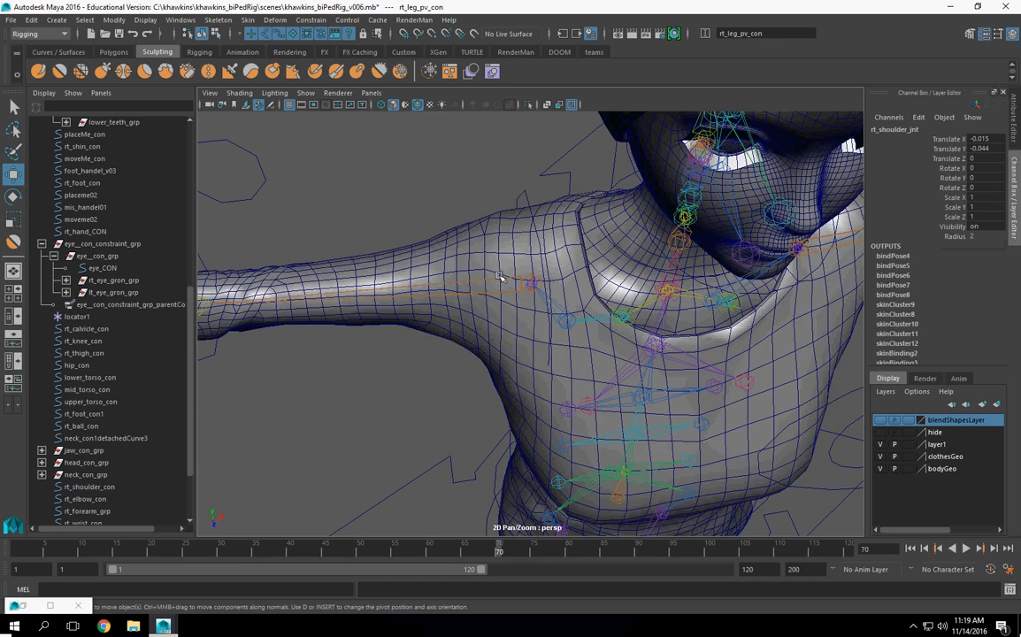
key(f)
click(430, 441)
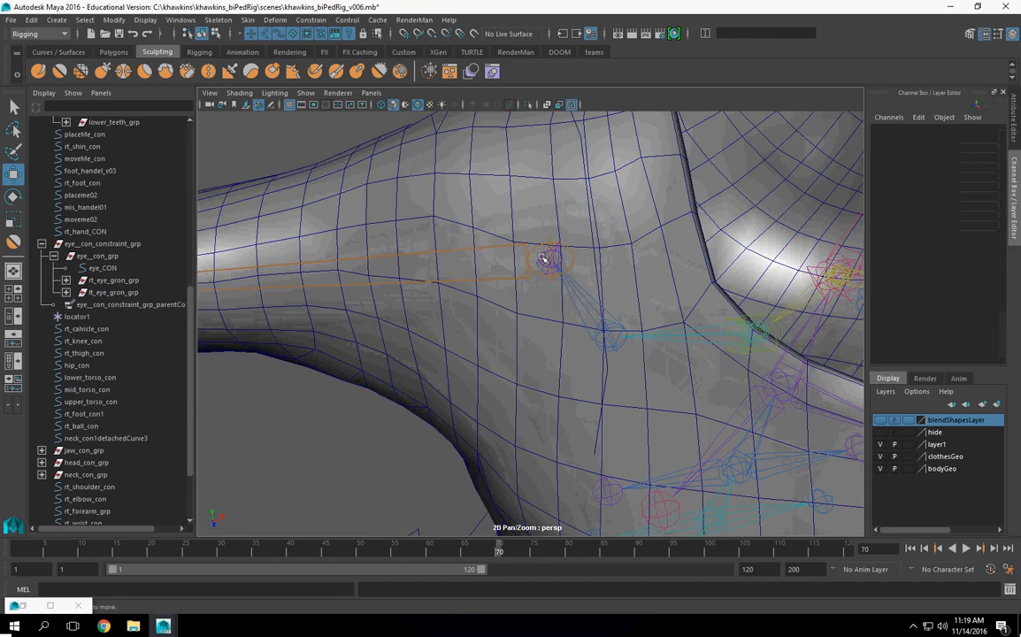
click(548, 257)
click(427, 307)
click(439, 258)
scroll(539, 265, down, 5)
scroll(538, 265, up, 8)
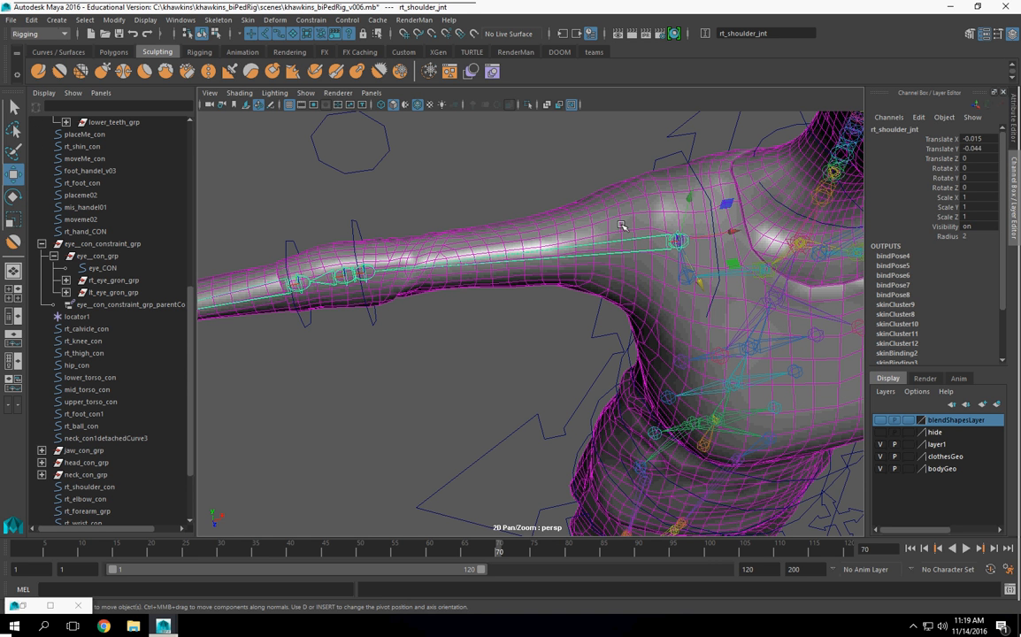
alt+drag(624, 230, 446, 290)
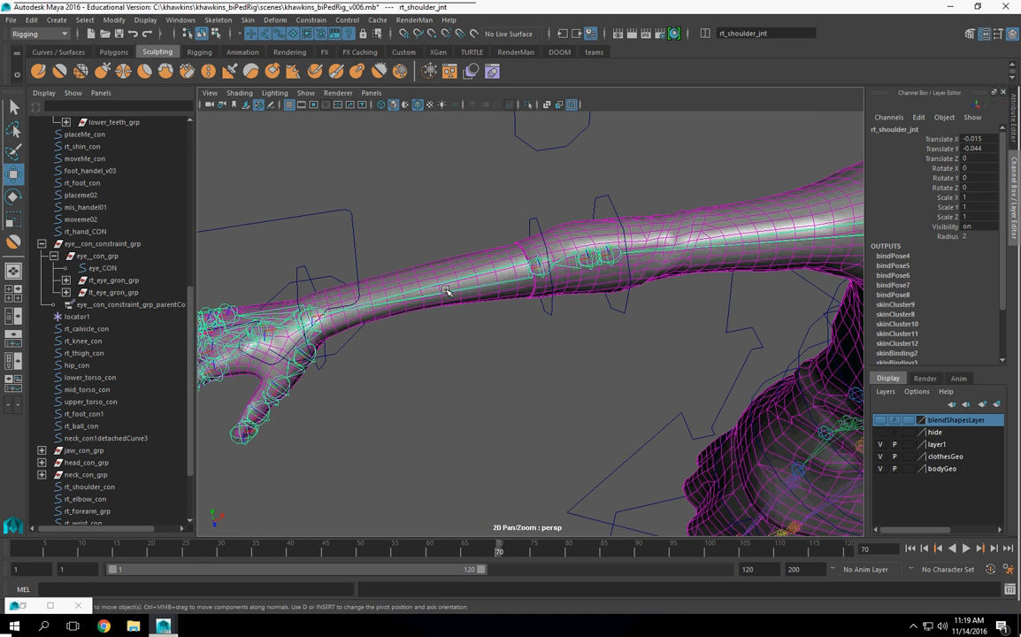
alt+drag(647, 285, 405, 341)
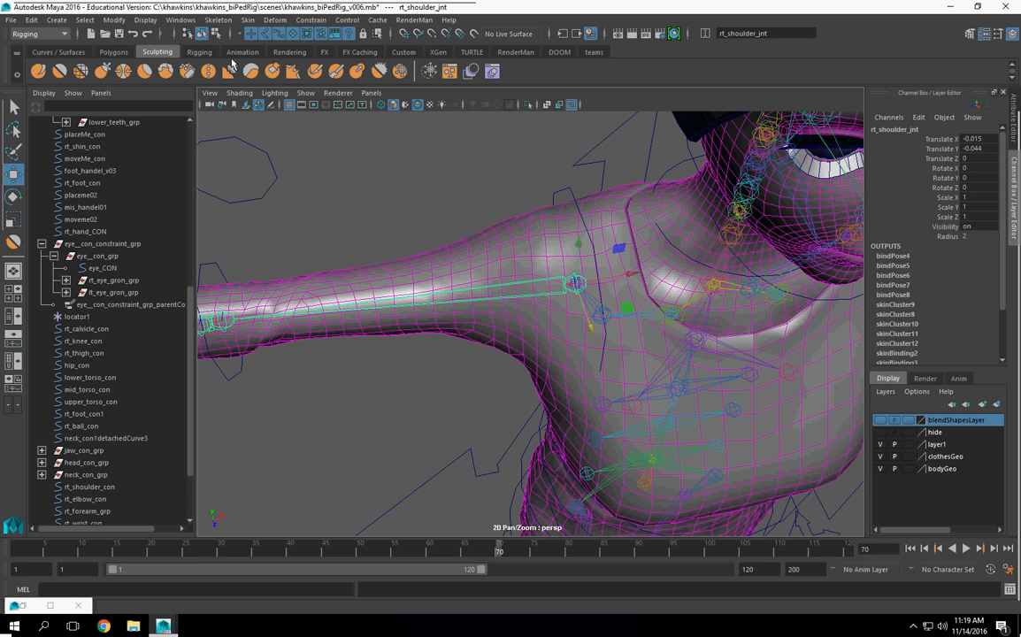
Create an IK handle running from the right shoulder joint to the right forearm joint.
click(188, 52)
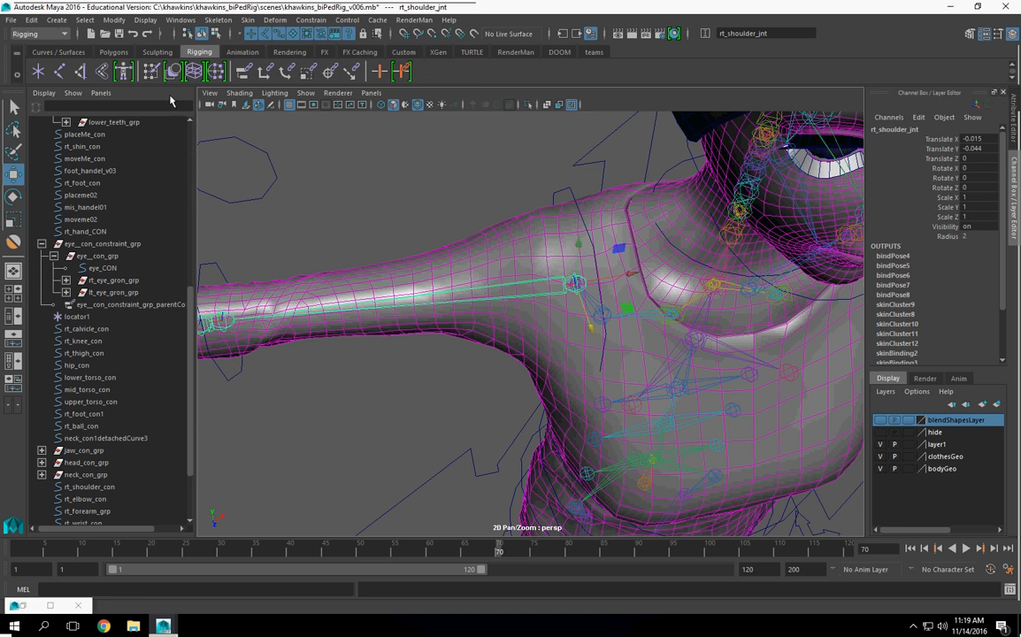
click(82, 73)
alt+middle_drag(534, 268, 629, 242)
click(668, 255)
alt+middle_drag(344, 292, 673, 237)
alt+right_drag(672, 237, 704, 228)
alt+middle_drag(704, 228, 585, 284)
click(567, 278)
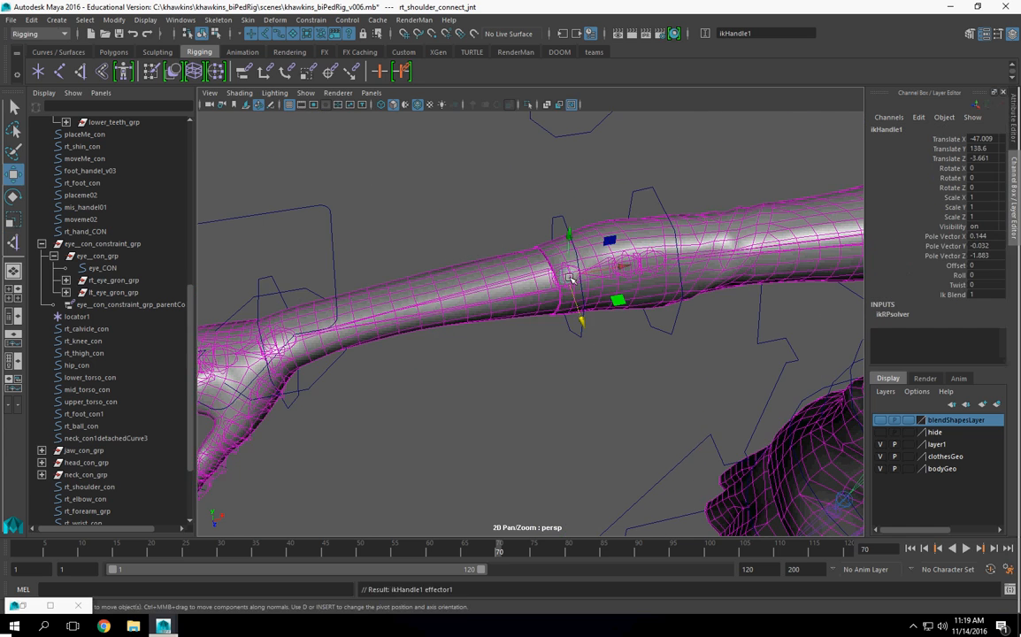
Hide the character's body mesh to expose the arm and torso joints.
alt+right_drag(620, 312, 554, 308)
alt+drag(554, 308, 529, 302)
scroll(529, 302, up, 5)
click(521, 342)
click(522, 261)
click(515, 286)
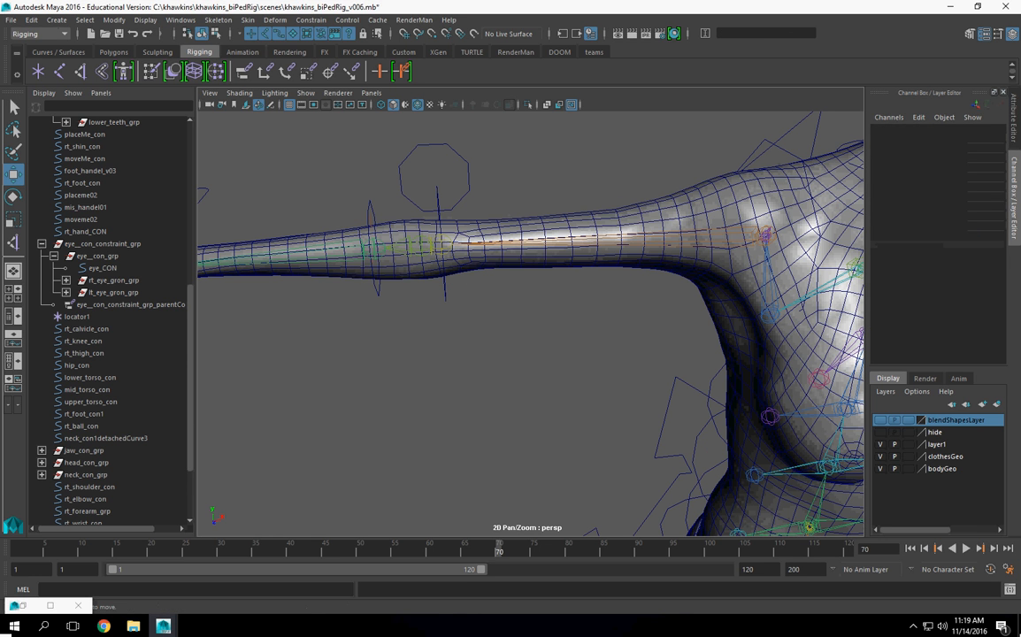
click(463, 223)
key(ctrl+g)
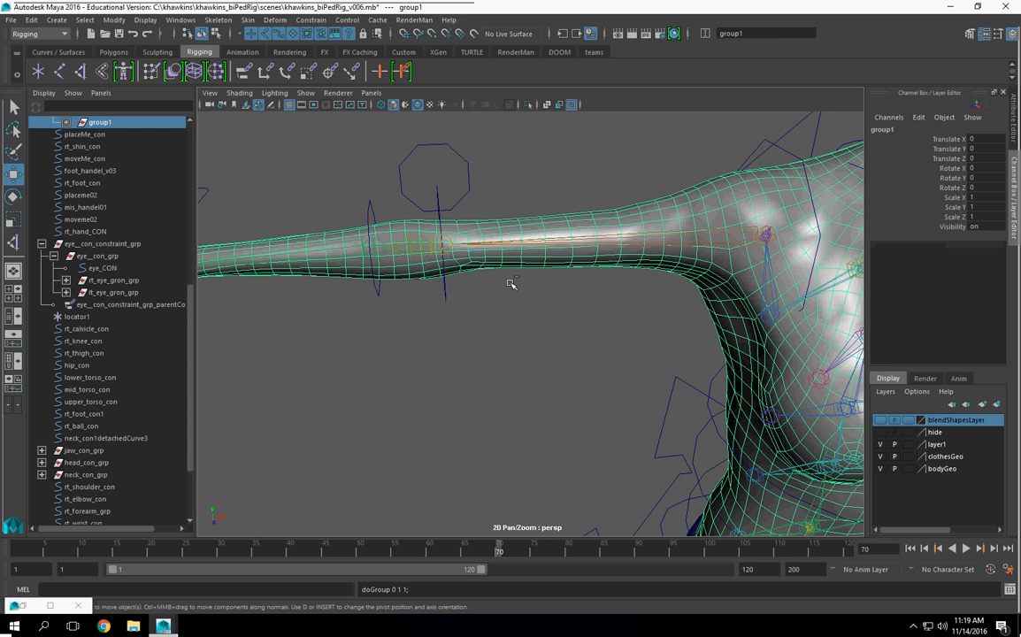
key(ctrl+z)
key(ctrl+h)
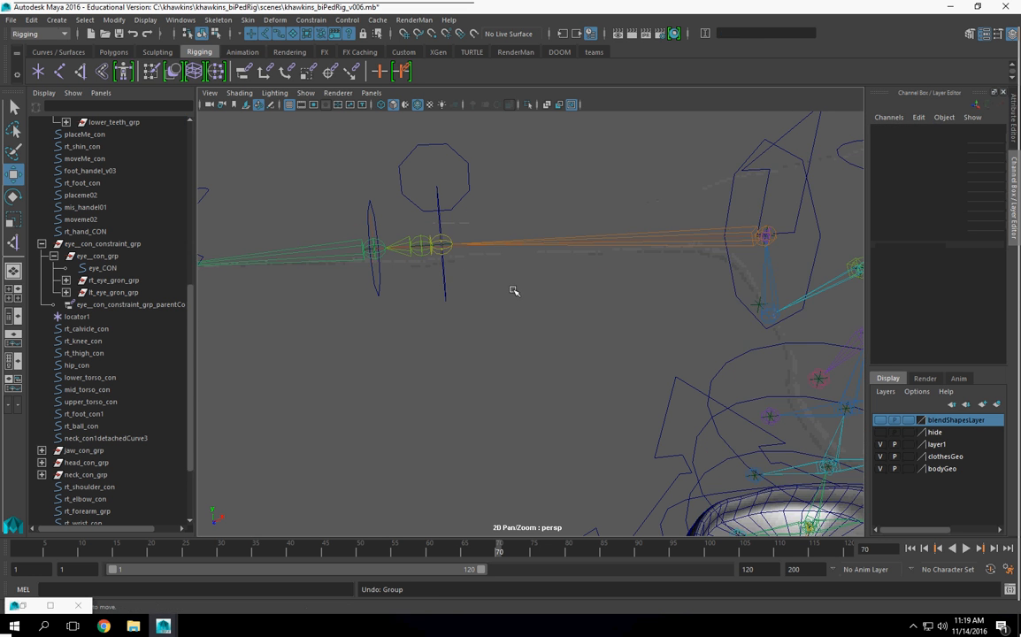
Select the right forearm joint and open the Hypergraph Hierarchy.
scroll(520, 295, down, 4)
alt+drag(522, 296, 498, 320)
alt+right_drag(497, 319, 663, 344)
alt+drag(663, 344, 502, 233)
click(491, 264)
click(425, 271)
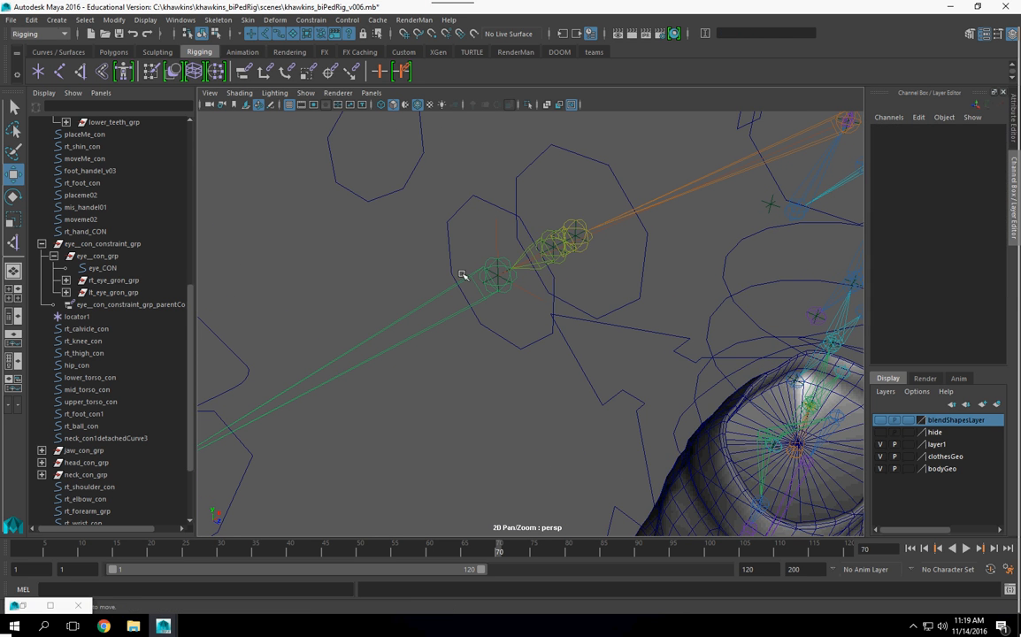
click(456, 276)
key(space)
click(423, 151)
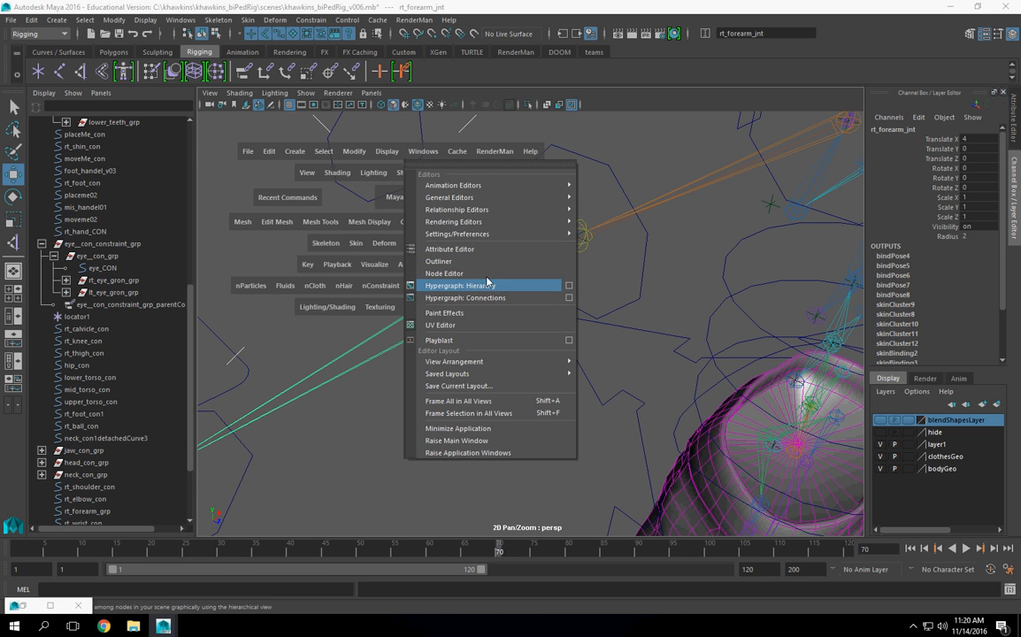
click(488, 289)
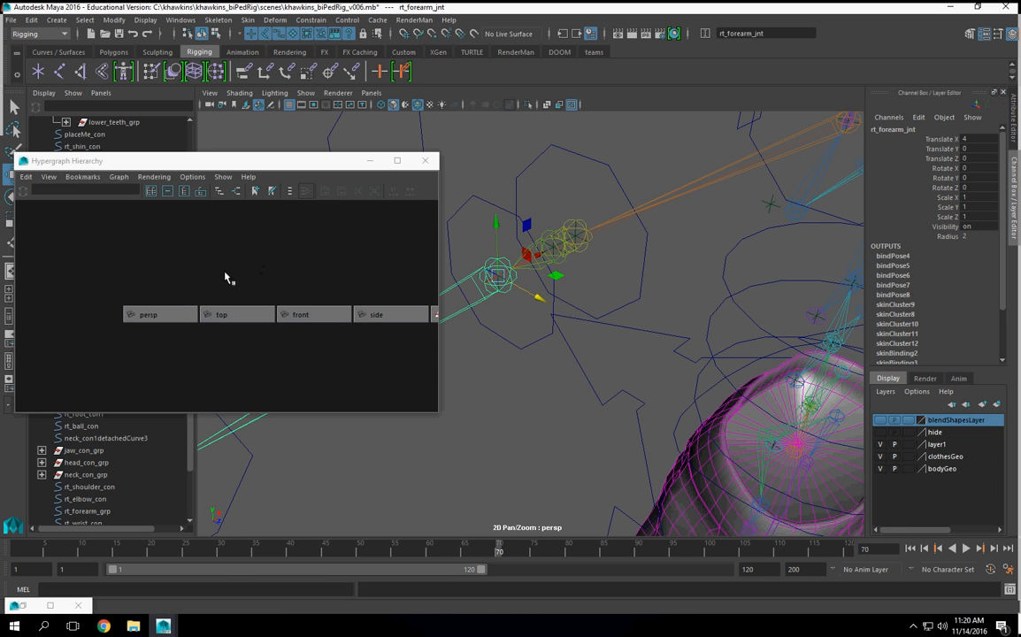
Locate and select the right arm's IK effector, effector1, in the Hypergraph Hierarchy, and minimize that window.
key(f)
scroll(294, 296, down, 8)
alt+middle_drag(282, 346, 234, 181)
alt+middle_drag(237, 343, 205, 193)
alt+middle_drag(201, 349, 234, 187)
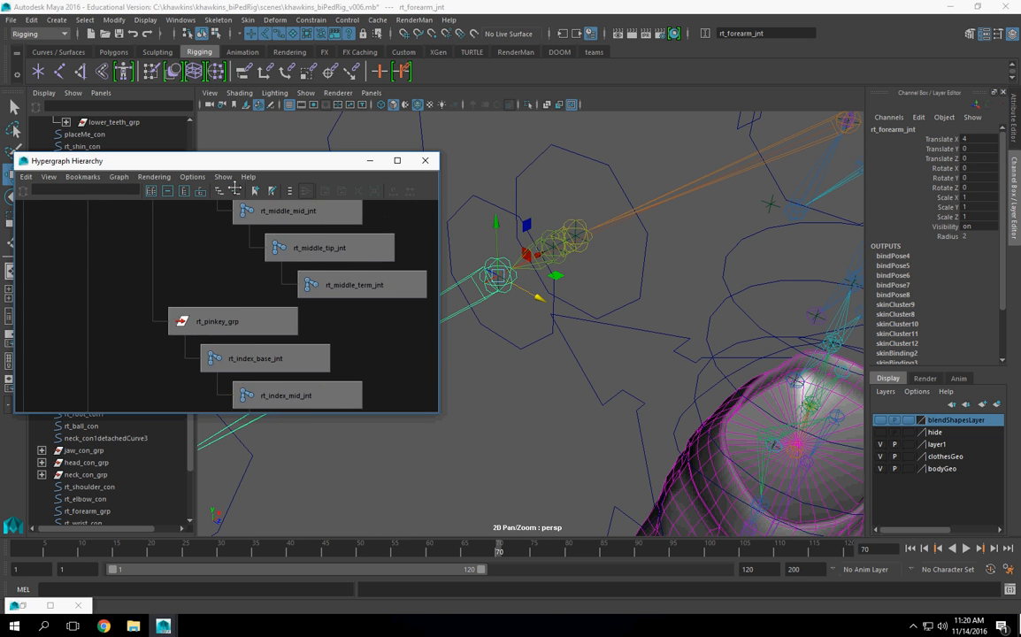
alt+middle_drag(268, 358, 252, 168)
mouse_move(269, 333)
alt+middle_down()
mouse_move(280, 207)
mouse_move(270, 215)
alt+middle_up()
alt+middle_drag(260, 360, 446, 207)
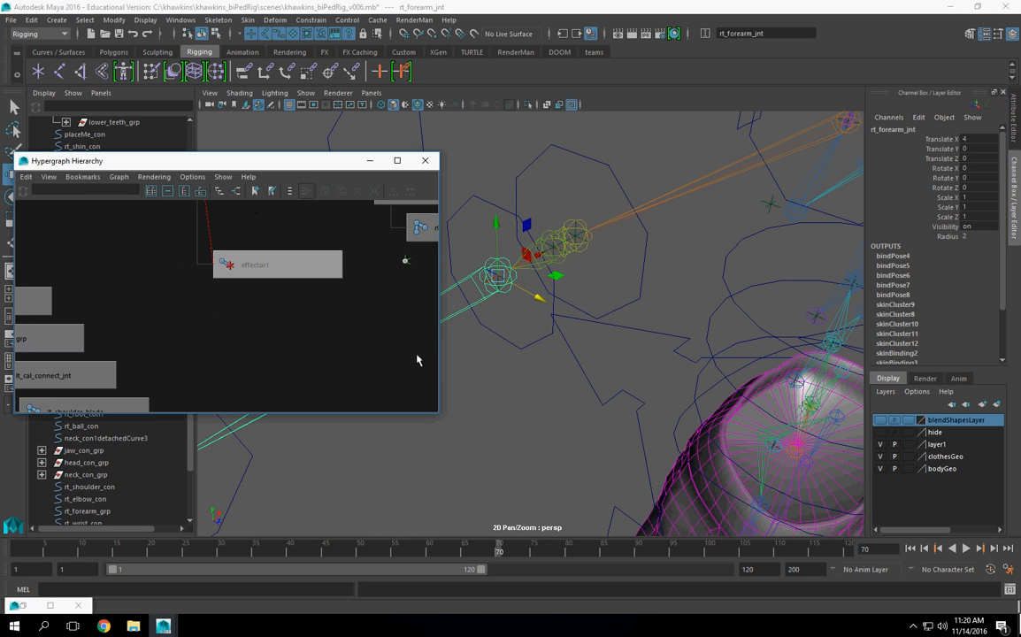
click(247, 268)
click(369, 162)
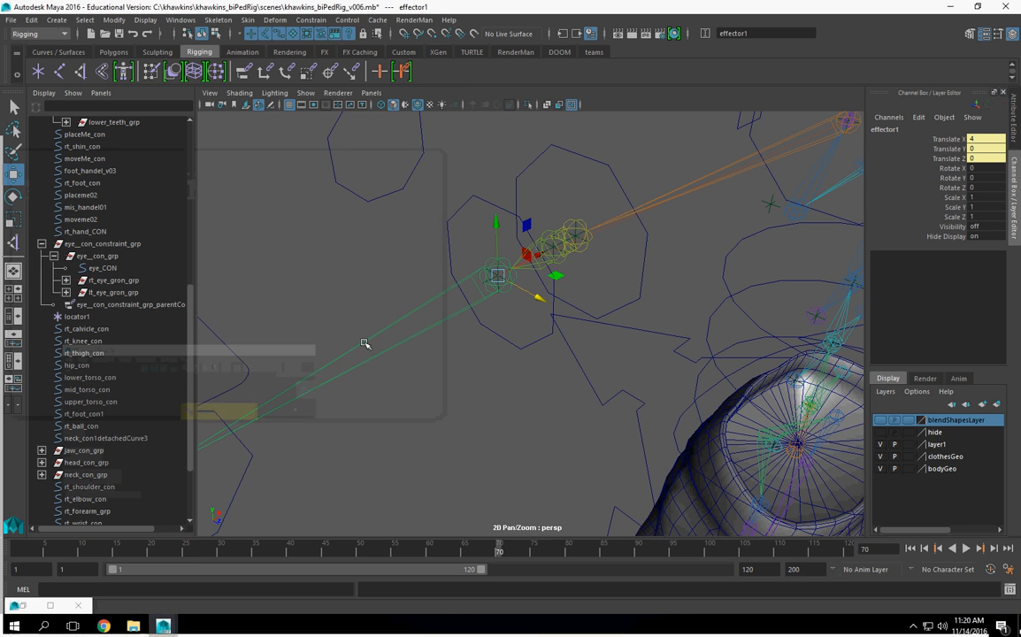
Move the pivot of effector1 from the right forearm joint onto the right wrist joint.
alt+middle_drag(365, 343, 412, 346)
key(Insert)
scroll(480, 370, down, 3)
alt+middle_drag(483, 372, 542, 307)
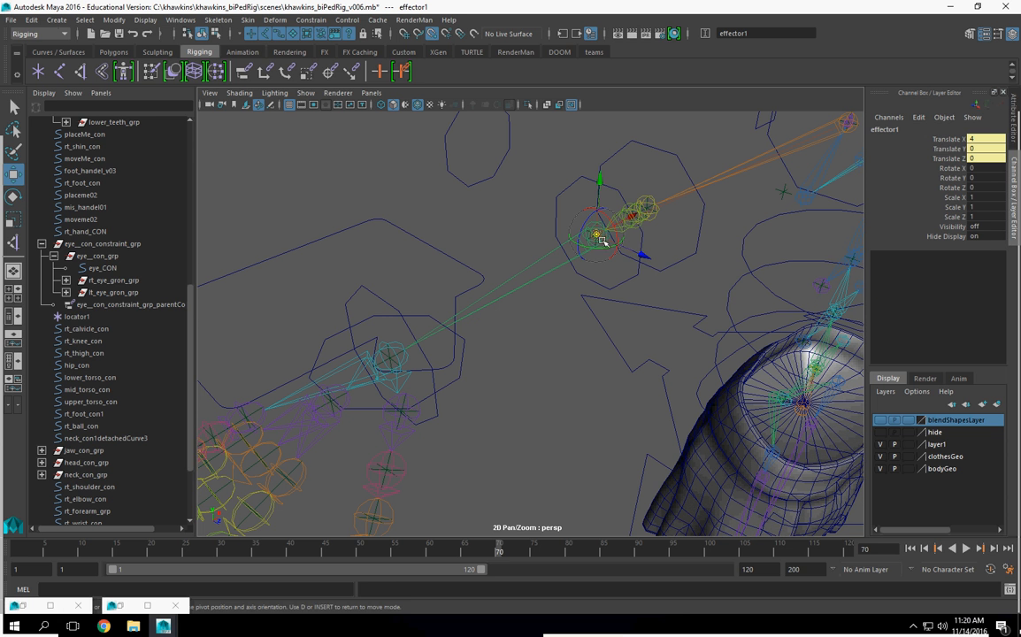
drag(600, 236, 406, 325)
scroll(586, 376, down, 5)
alt+drag(571, 381, 540, 402)
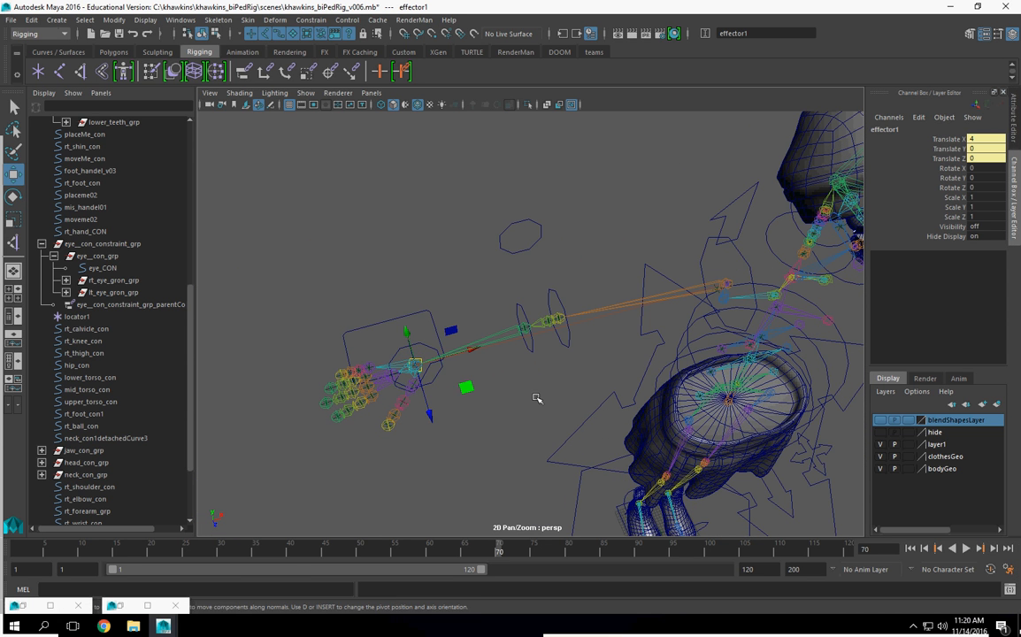
scroll(524, 407, up, 3)
key(d)
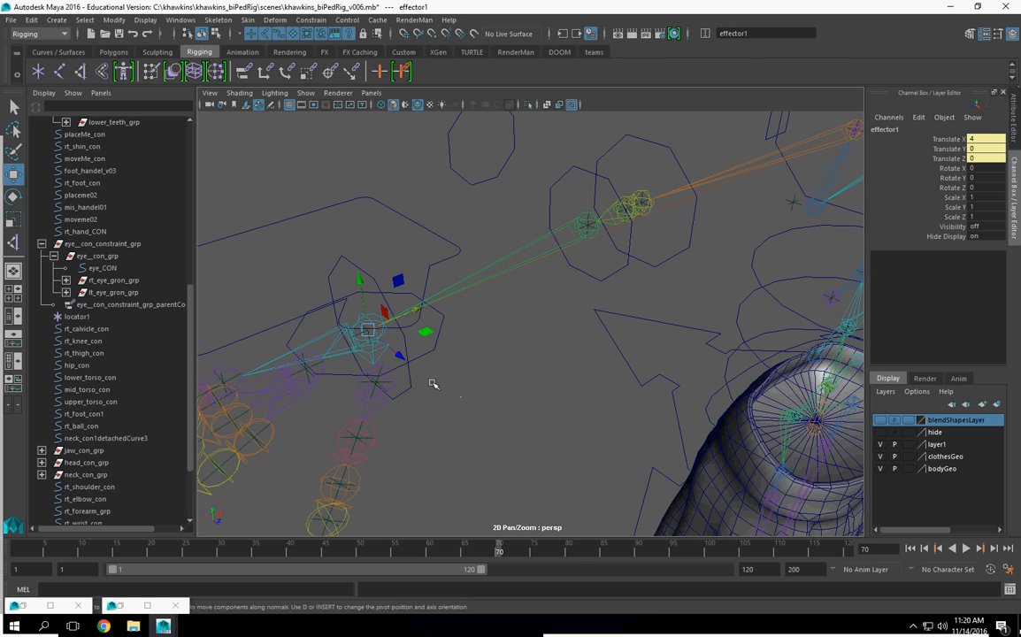
Test the right arm's bend by moving its IK handle toward the body, and undo the move.
click(402, 313)
mouse_move(492, 293)
middle_down()
mouse_move(431, 308)
mouse_move(492, 287)
mouse_move(490, 297)
middle_up()
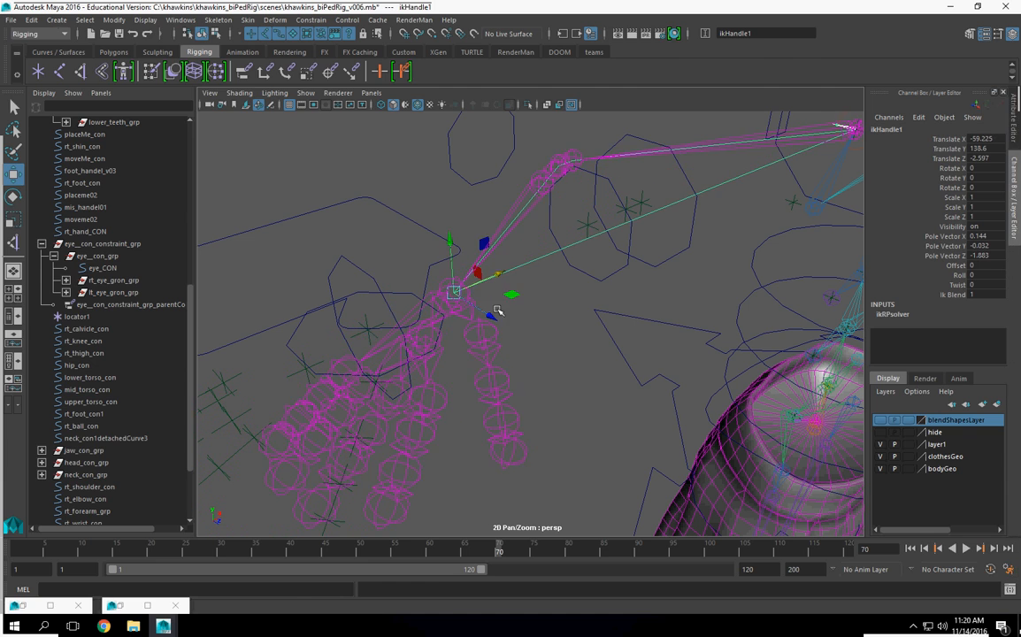
key(ctrl+z)
Create an IK handle running from the left shoulder joint to the left forearm joint.
alt+drag(657, 308, 442, 278)
alt+right_drag(441, 278, 485, 341)
alt+drag(486, 341, 502, 344)
click(446, 322)
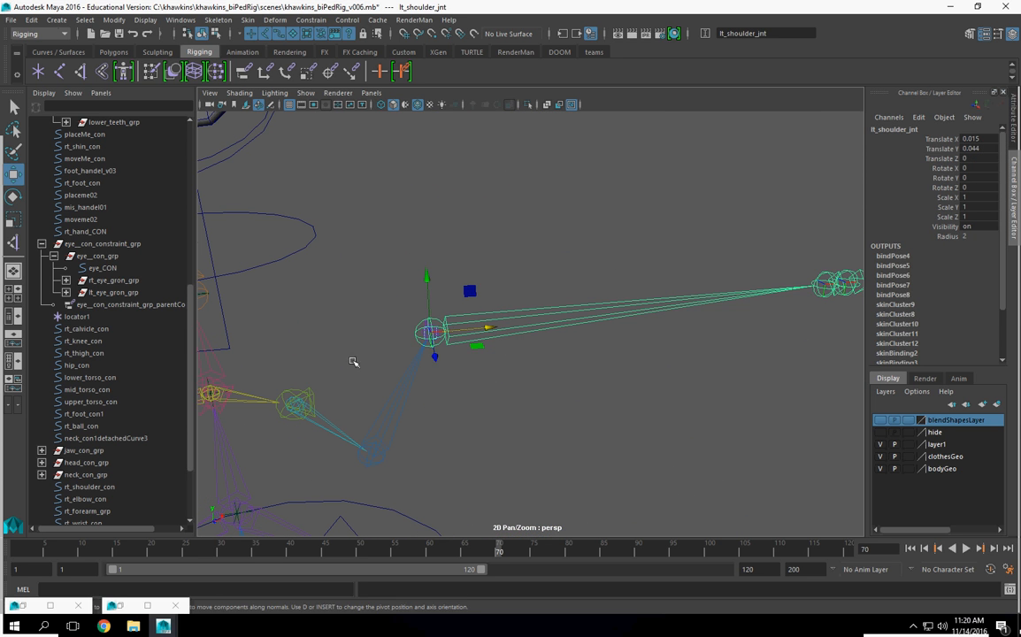
click(14, 242)
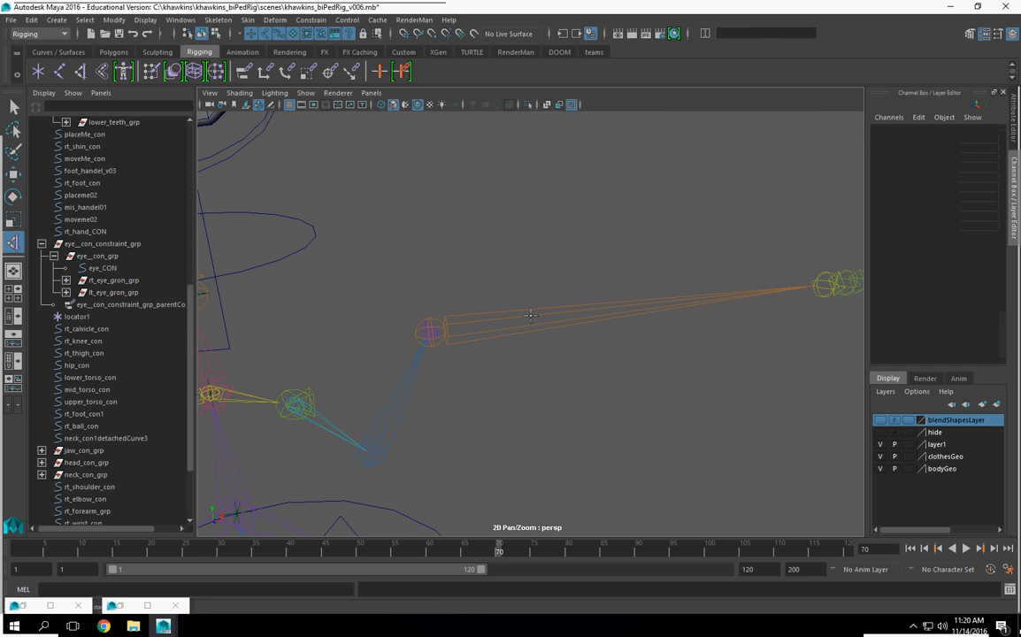
click(442, 332)
alt+middle_drag(804, 322, 400, 347)
alt+right_drag(400, 347, 494, 324)
click(481, 288)
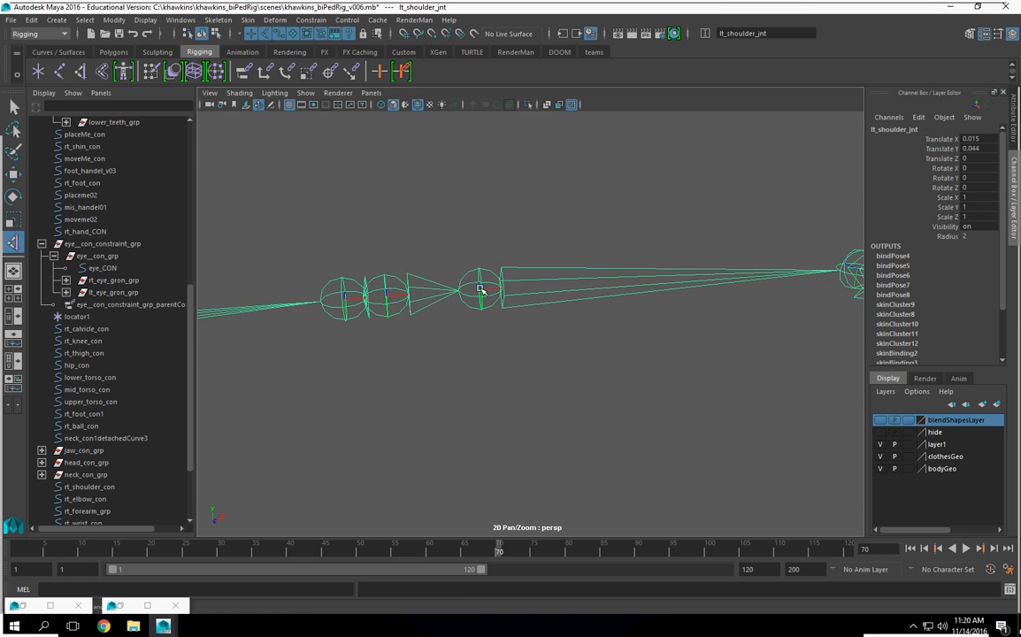
alt+right_drag(599, 346, 394, 352)
alt+middle_drag(394, 352, 670, 289)
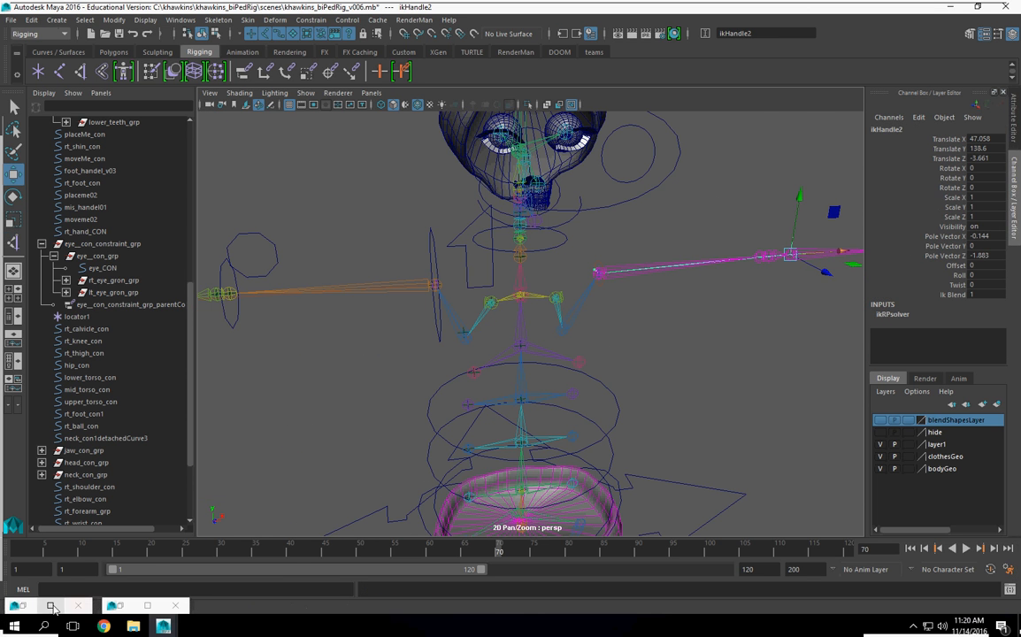
Close the list of input operations for ikHandle2 and bring the Hypergraph Hierarchy back as a small window.
click(51, 606)
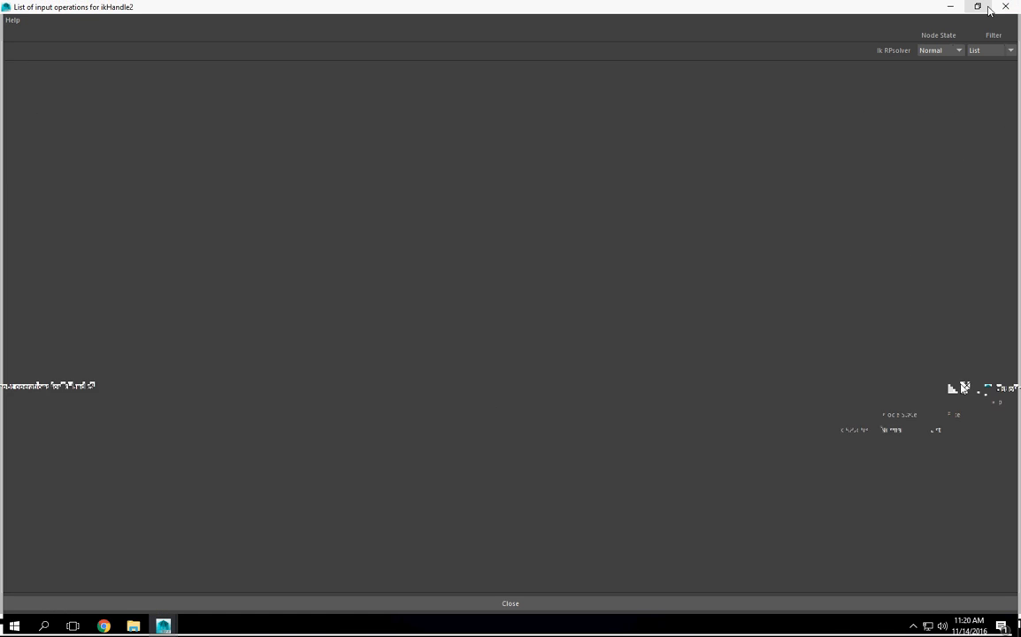
click(1004, 7)
click(148, 607)
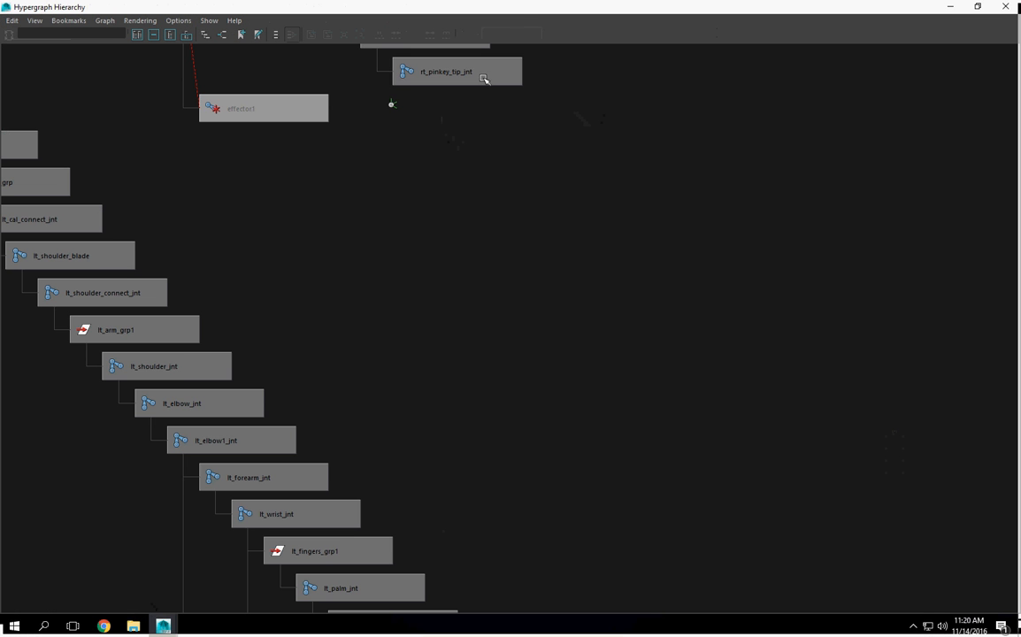
double_click(890, 12)
key(f)
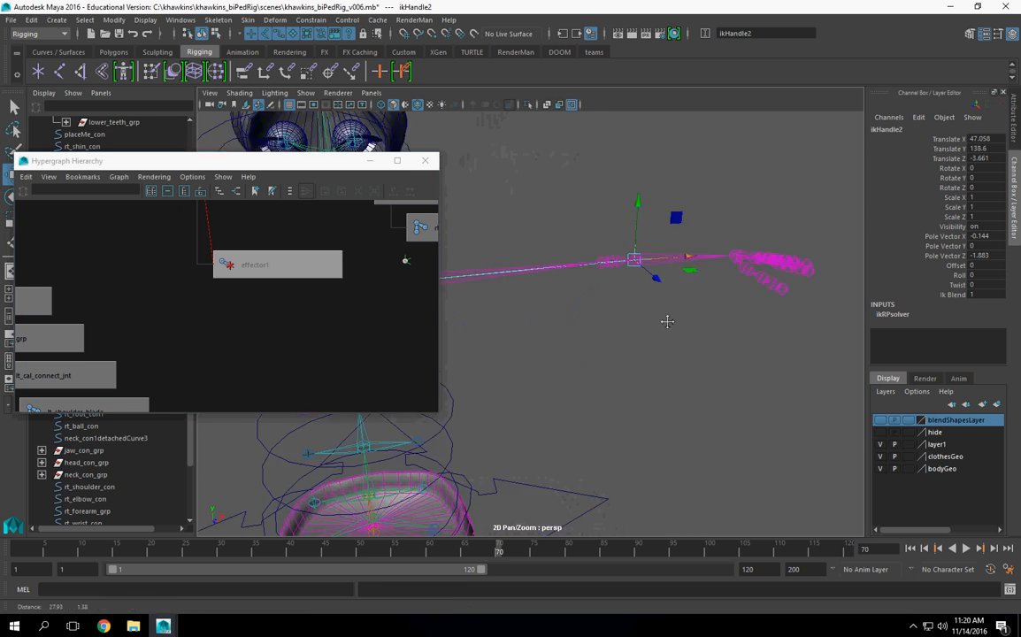
Frame the left wrist joint in the Hypergraph Hierarchy and select the left arm's IK effector, effector2.
alt+middle_drag(773, 251, 647, 288)
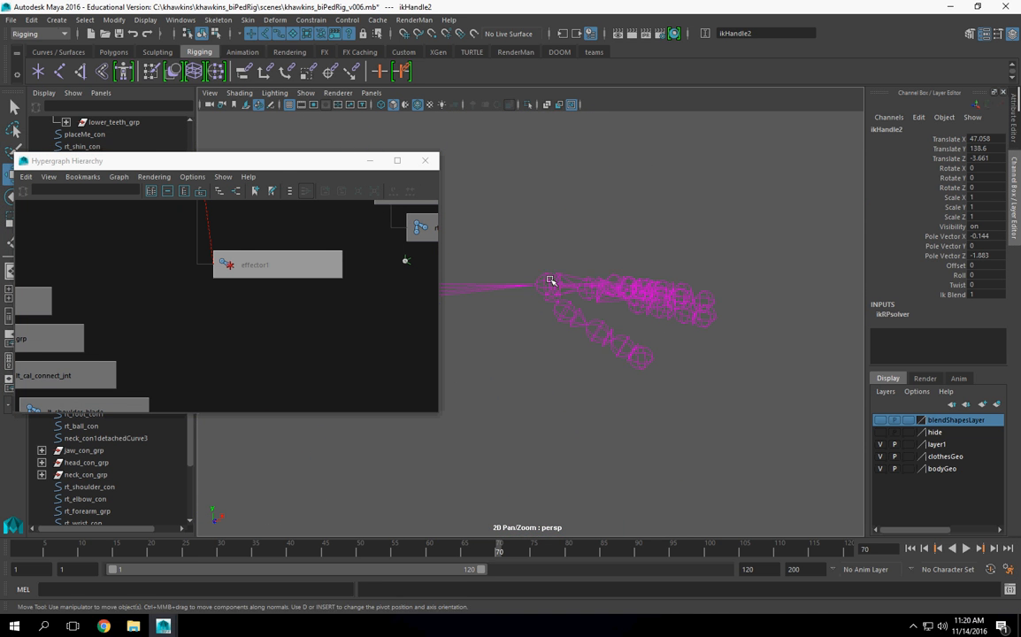
click(550, 278)
drag(155, 164, 320, 146)
key(f)
alt+right_drag(493, 291, 469, 297)
alt+middle_drag(439, 347, 405, 202)
alt+middle_drag(377, 333, 354, 311)
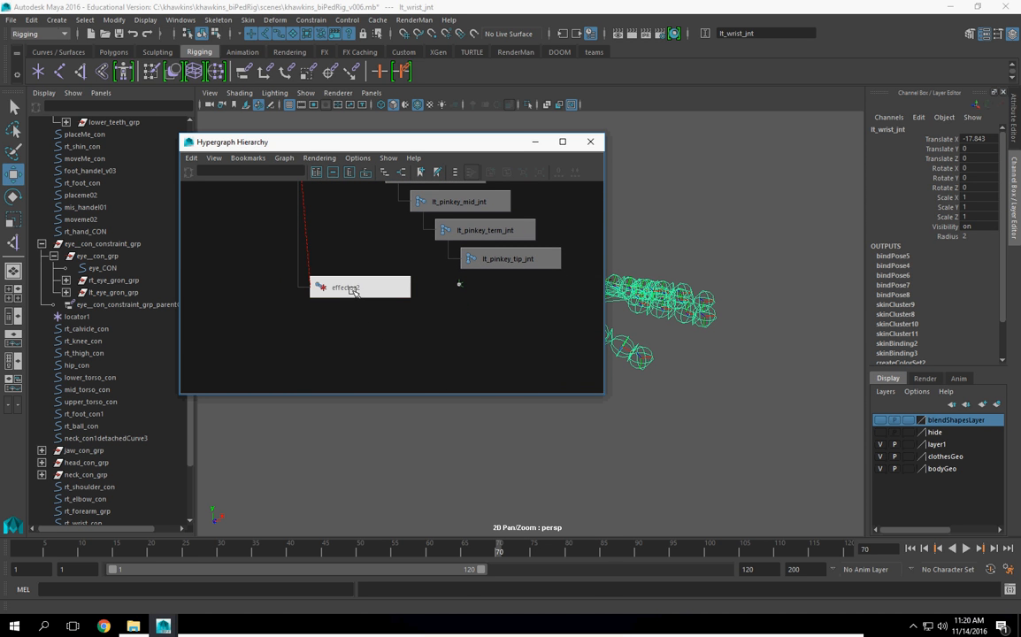
click(353, 292)
Move the pivot of effector2 from the left forearm joint onto the left wrist joint and minimize the Hypergraph Hierarchy.
drag(408, 145, 399, 500)
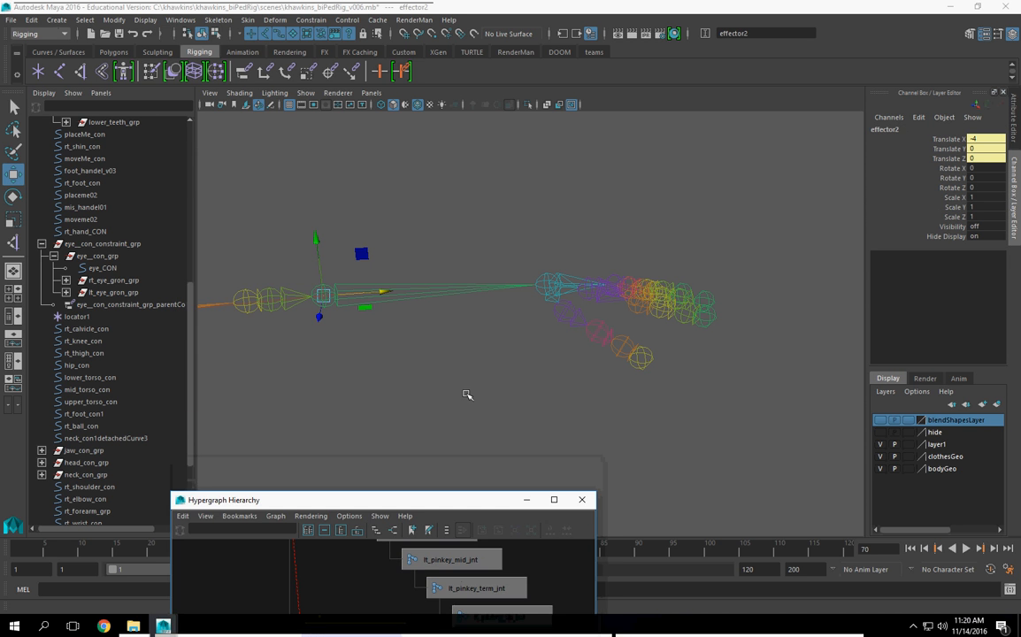
alt+drag(467, 395, 402, 303)
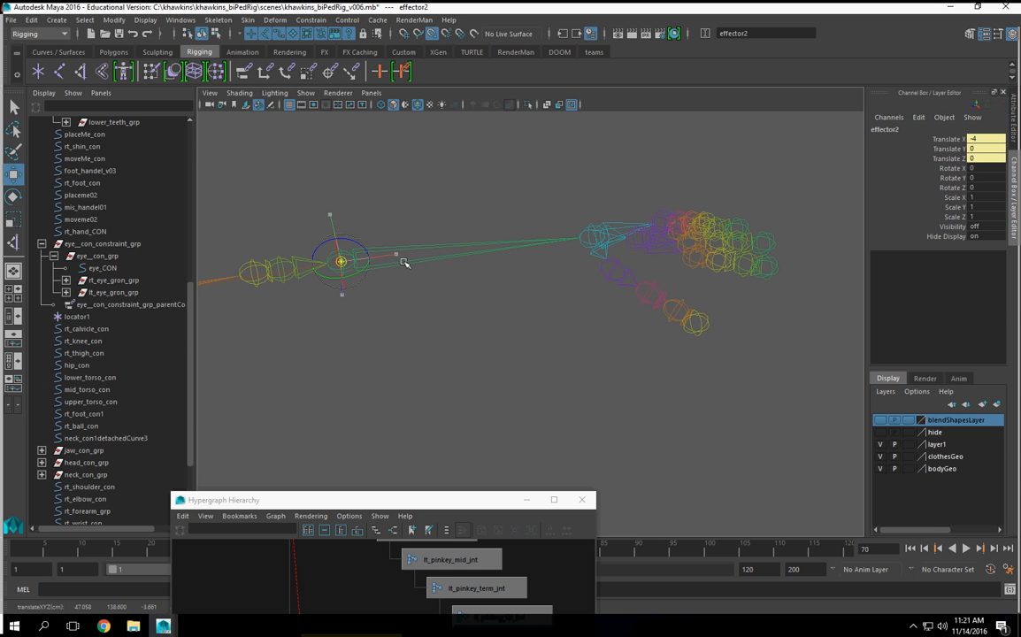
middle_drag(486, 260, 562, 247)
alt+drag(573, 307, 663, 299)
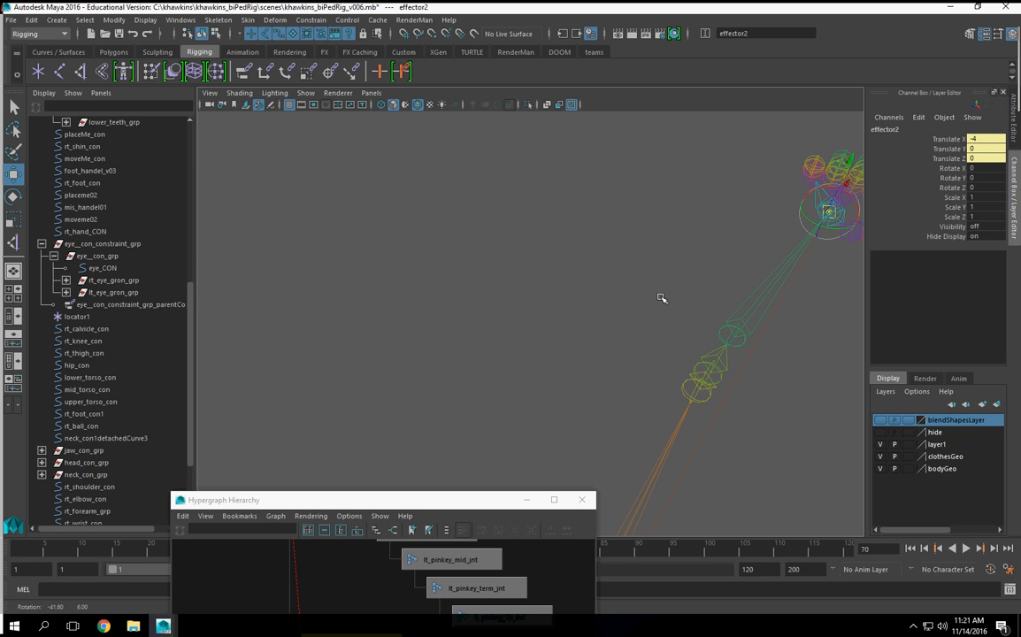
alt+drag(674, 346, 533, 337)
scroll(534, 338, up, 3)
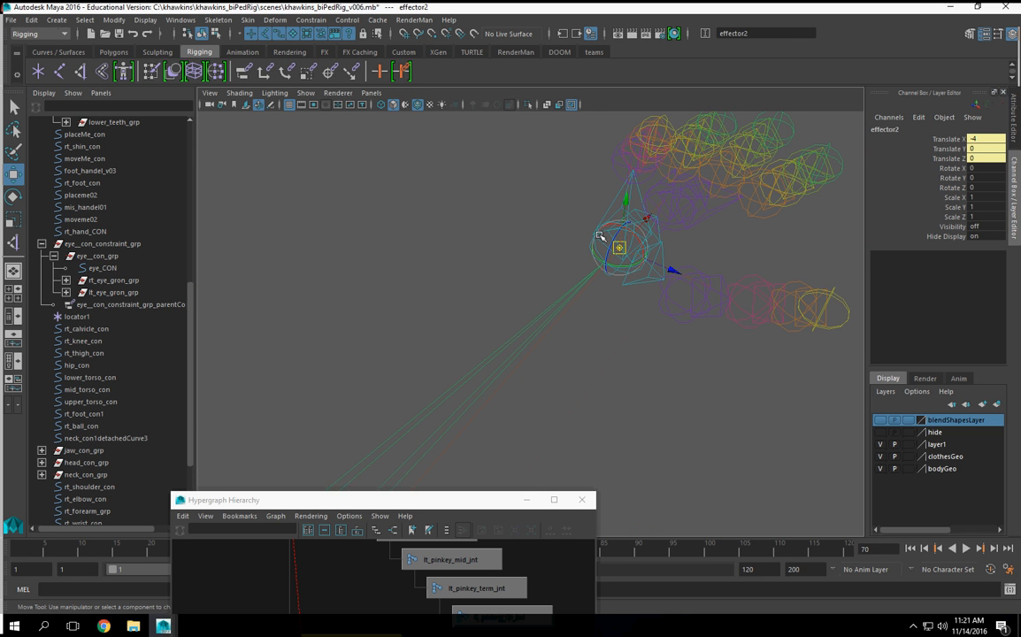
scroll(601, 241, down, 8)
alt+drag(602, 244, 442, 303)
alt+middle_drag(566, 292, 850, 212)
click(525, 505)
Hide the skirt mesh to expose the hip and leg joints.
mouse_move(592, 413)
alt+mouse_down()
mouse_move(658, 406)
mouse_move(590, 410)
mouse_move(629, 404)
mouse_move(603, 425)
alt+mouse_up()
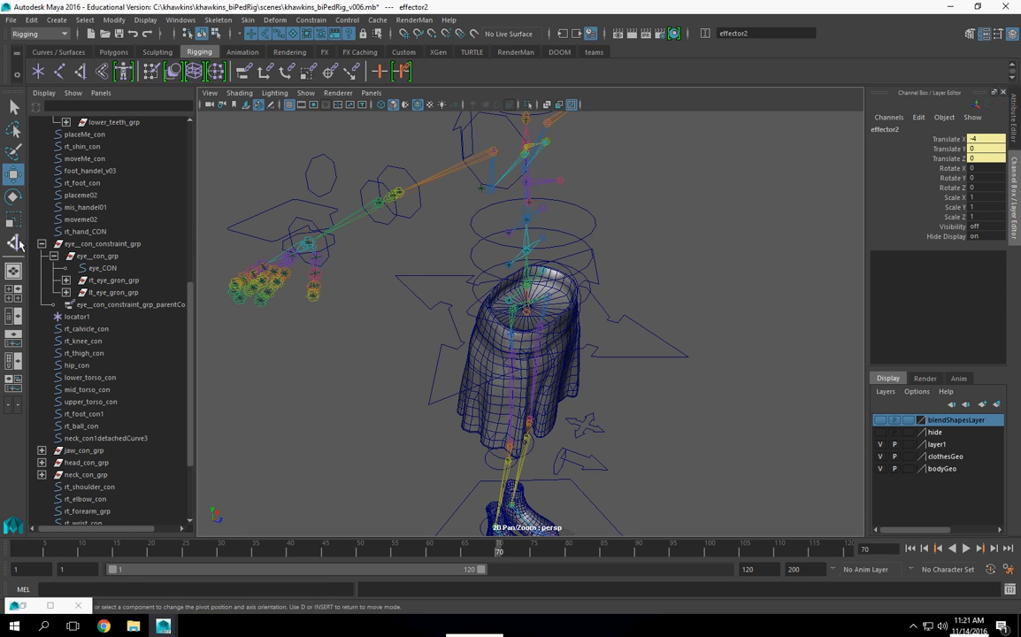
alt+drag(230, 292, 583, 213)
click(463, 340)
key(ctrl+h)
scroll(518, 381, up, 5)
alt+middle_drag(579, 443, 567, 221)
alt+drag(566, 232, 447, 445)
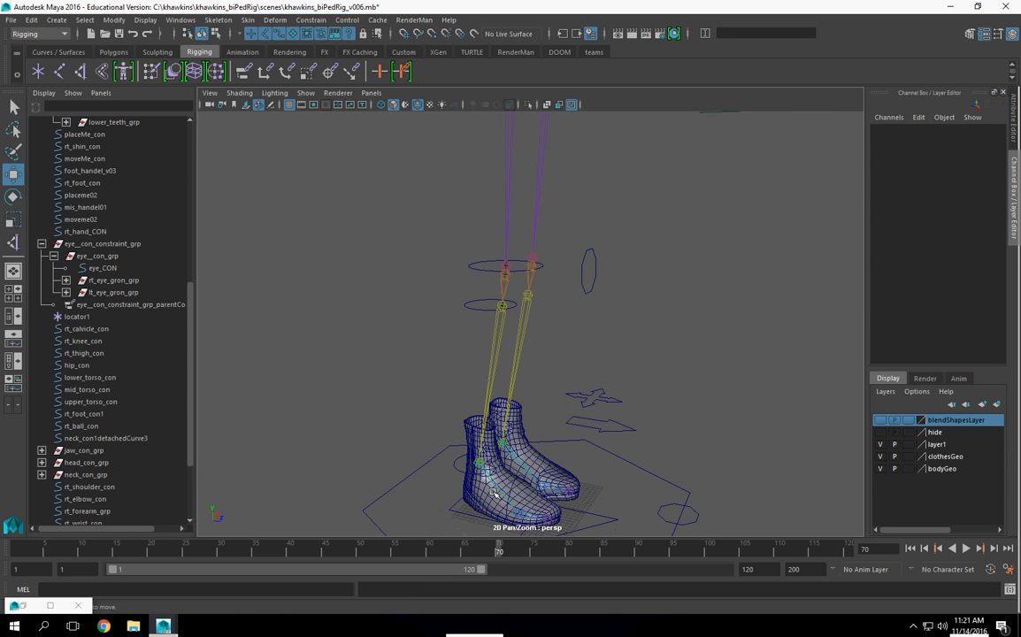
Hide the shoes mesh to expose the lower leg and foot joints.
click(476, 431)
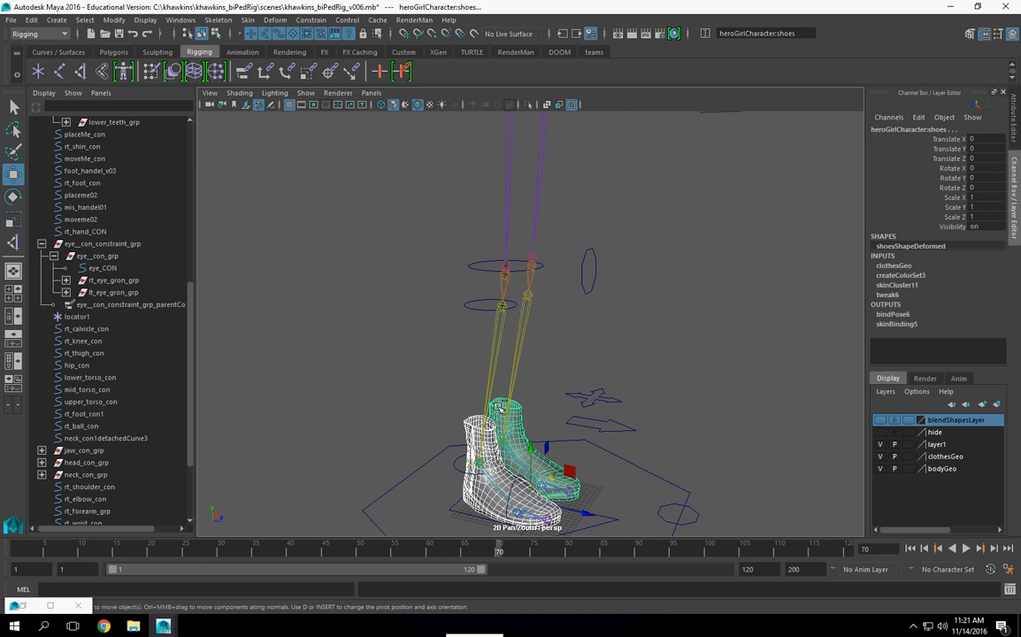
key(ctrl+h)
alt+drag(539, 301, 473, 327)
Create an IK handle from the right thigh joint to the right shin joint.
click(504, 281)
alt+right_drag(460, 354, 566, 354)
alt+middle_drag(495, 460, 407, 265)
click(400, 273)
Create an IK handle from the left thigh joint to the left shin joint.
alt+right_drag(404, 283, 379, 349)
alt+drag(378, 349, 419, 400)
alt+right_drag(496, 414, 467, 429)
alt+drag(466, 429, 467, 363)
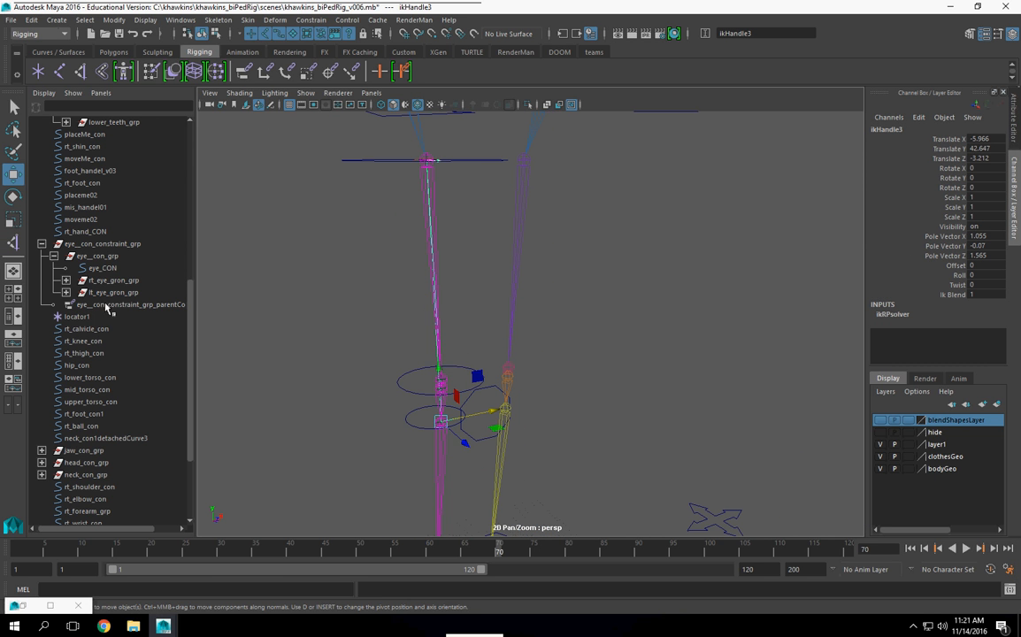
click(13, 242)
click(525, 160)
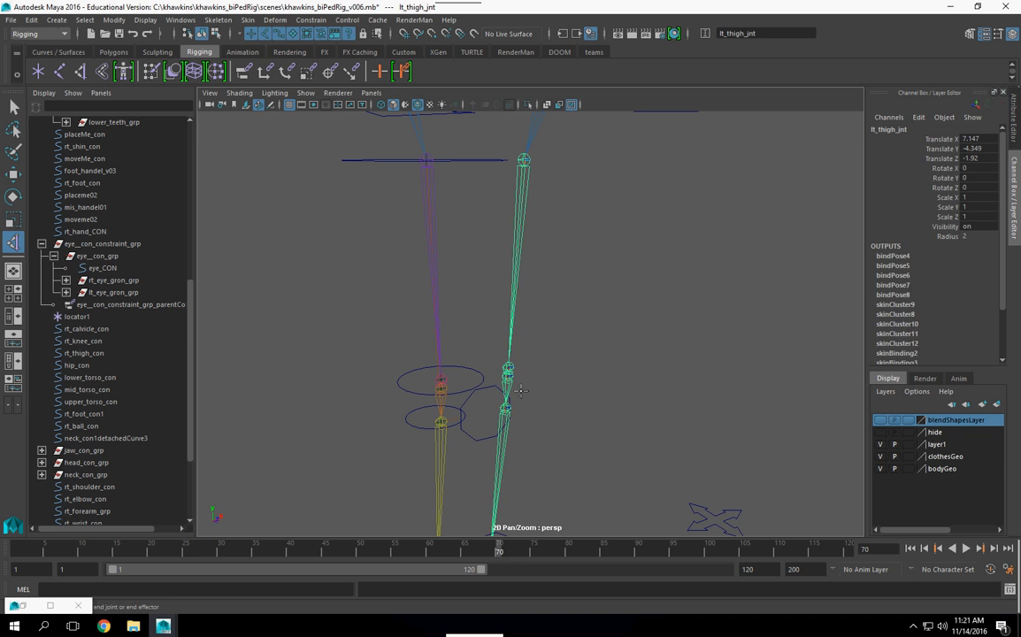
click(505, 408)
Try an IK handle from the right shin joint to the right ankle joint.
alt+drag(506, 411, 586, 297)
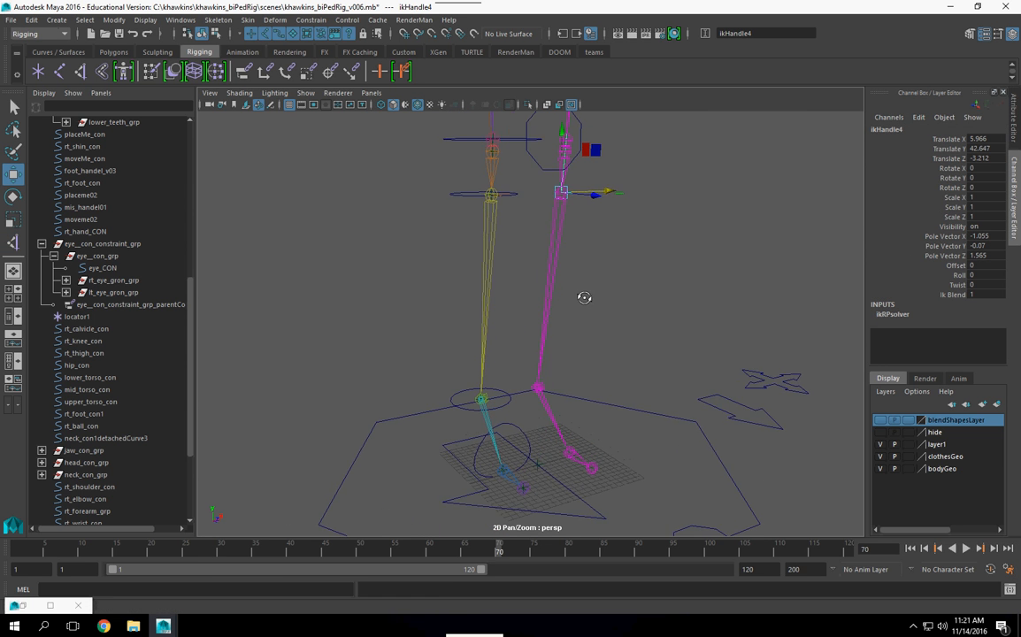
click(13, 242)
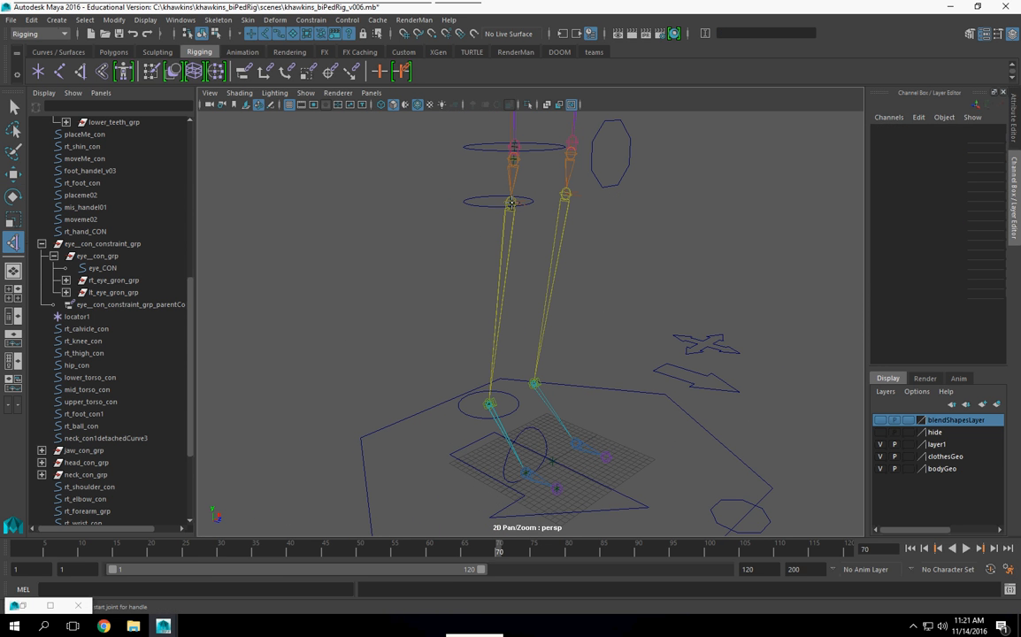
click(511, 203)
alt+drag(469, 380, 482, 340)
alt+right_drag(412, 398, 468, 460)
alt+middle_drag(398, 496, 428, 373)
alt+right_drag(427, 373, 469, 370)
click(466, 368)
Try IK handles from the right ankle to the right ball joint and from the right ball to the right toe joint.
key(w)
mouse_move(467, 370)
alt+mouse_down()
mouse_move(399, 404)
mouse_move(491, 369)
mouse_move(477, 371)
alt+mouse_up()
click(14, 244)
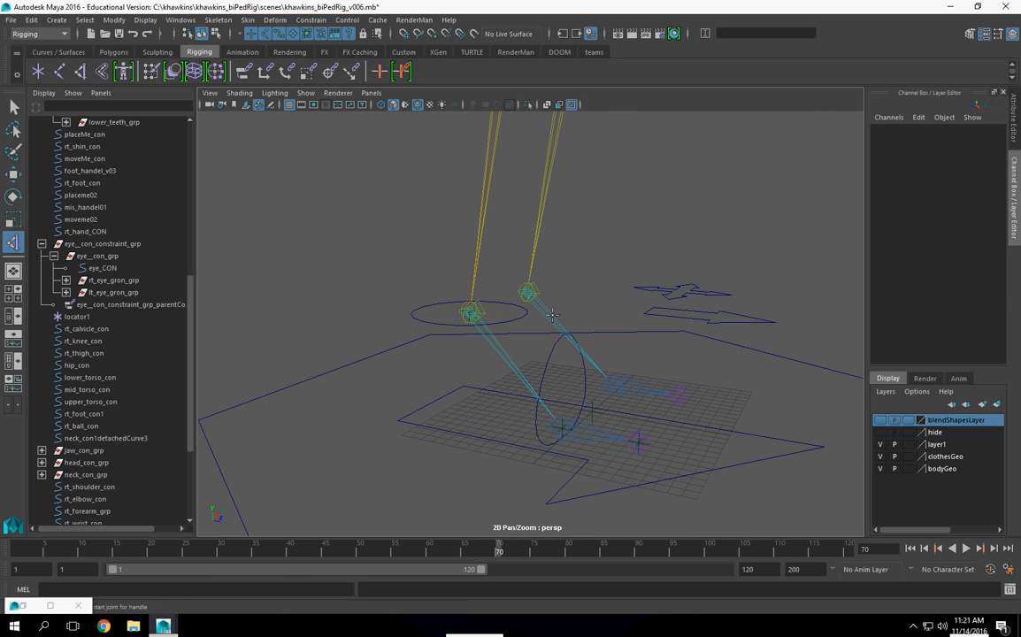
click(469, 308)
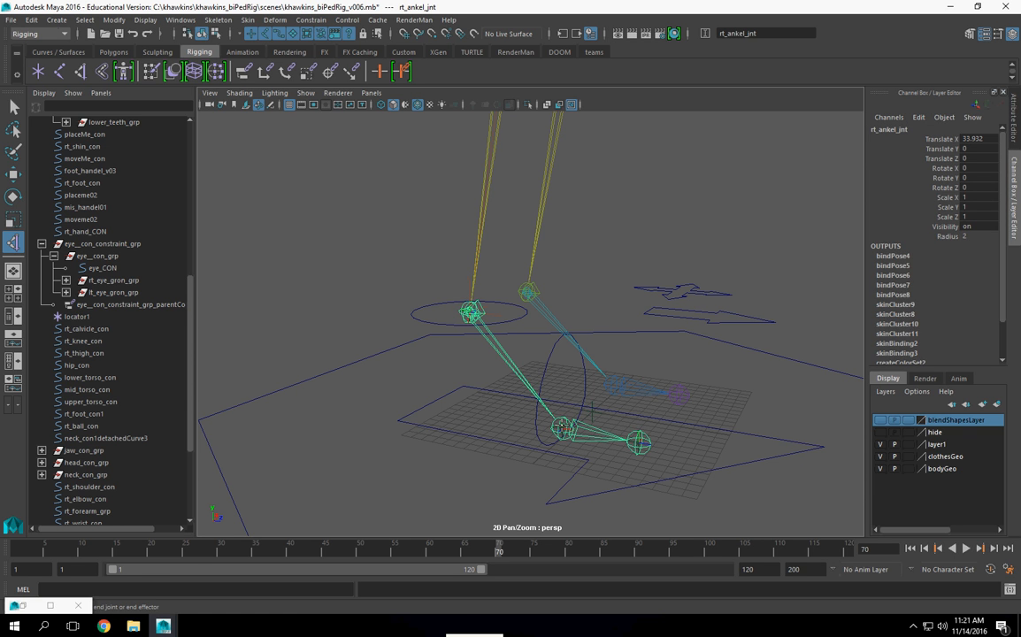
click(563, 428)
click(15, 244)
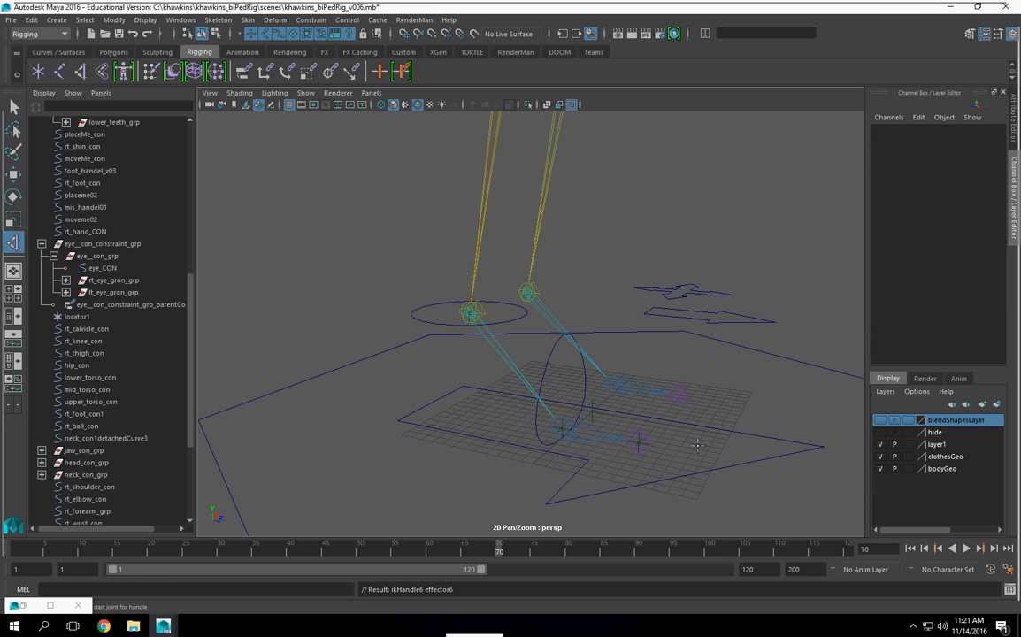
click(641, 444)
click(560, 426)
Undo the IK handles just placed on the right shin and foot.
alt+middle_drag(663, 249, 622, 337)
alt+right_drag(622, 337, 543, 365)
alt+middle_drag(542, 364, 506, 456)
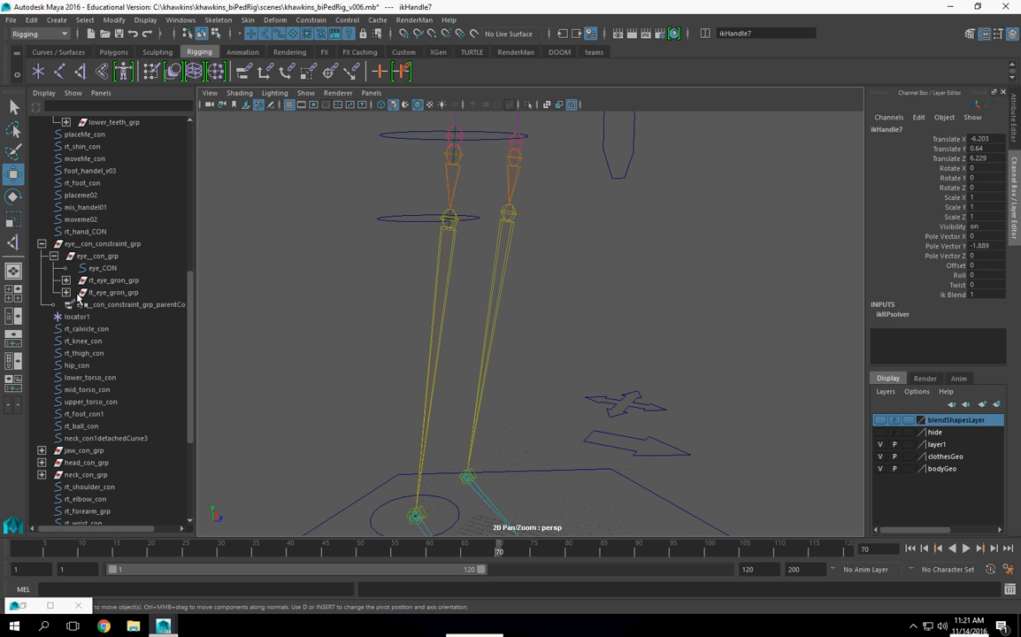
click(14, 241)
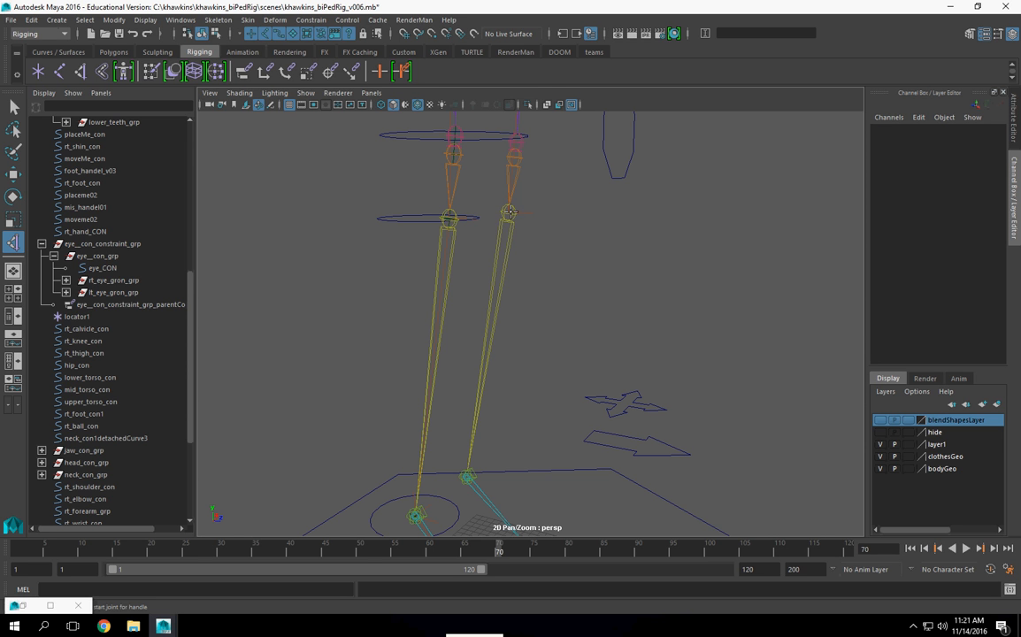
alt+middle_drag(558, 375, 579, 293)
alt+drag(579, 294, 595, 299)
alt+middle_drag(568, 418, 598, 379)
key(ctrl+z)
key(ctrl+z)
alt+drag(672, 470, 652, 418)
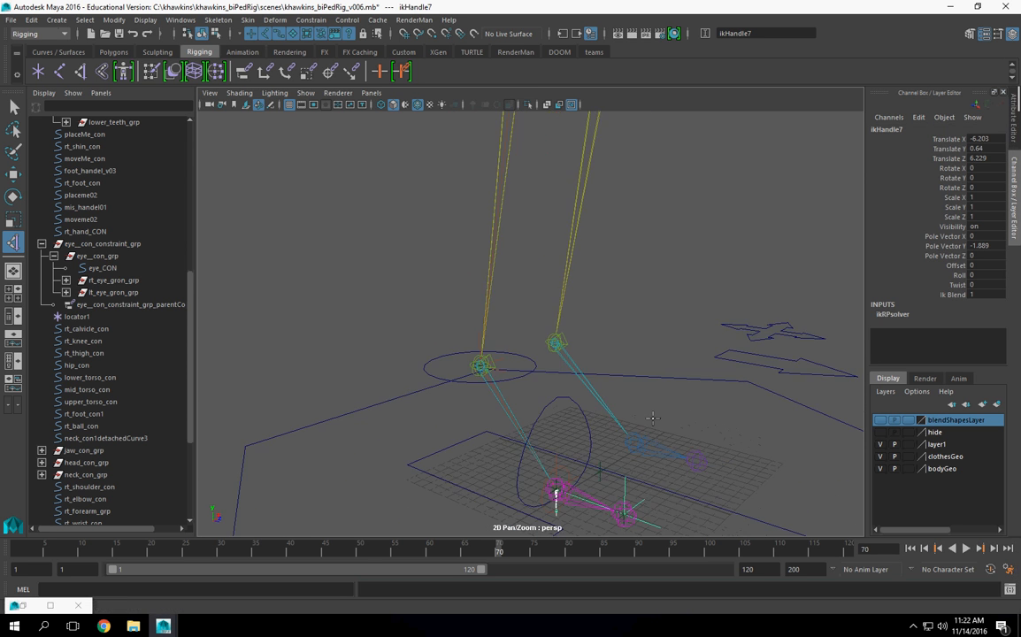
key(ctrl+z)
key(ctrl+z)
key(ctrl+z)
key(ctrl+z)
key(ctrl+z)
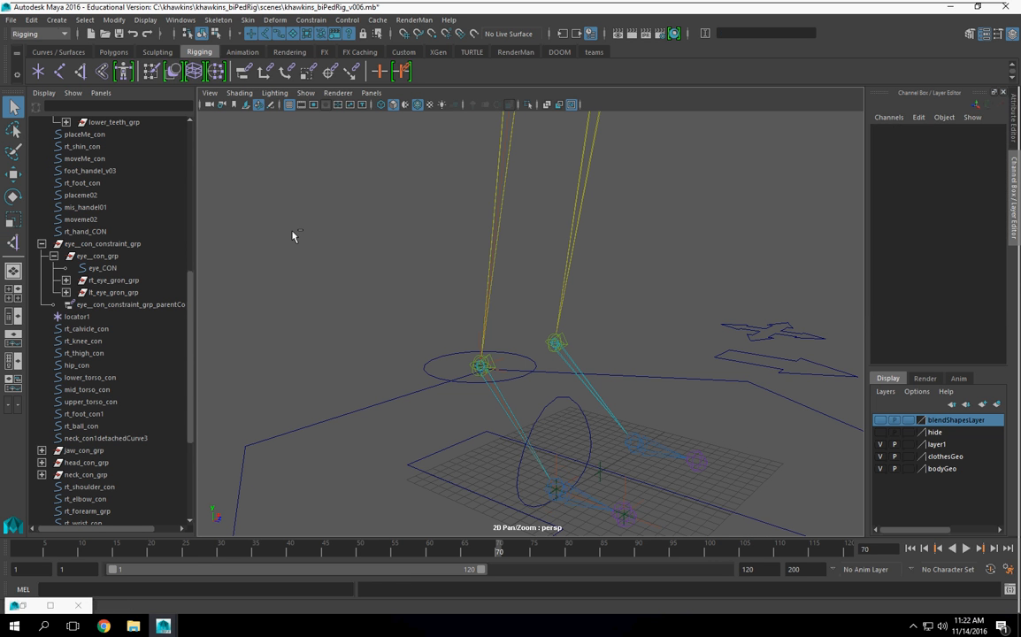
Create an IK handle from the right ankle joint to the right ball joint.
alt+middle_drag(522, 257, 505, 433)
alt+right_drag(506, 434, 383, 390)
alt+drag(383, 390, 518, 330)
alt+middle_drag(518, 335, 559, 158)
alt+drag(559, 334, 610, 344)
alt+right_drag(611, 344, 669, 367)
alt+middle_drag(541, 368, 519, 495)
click(521, 204)
alt+middle_drag(537, 407, 483, 228)
click(602, 409)
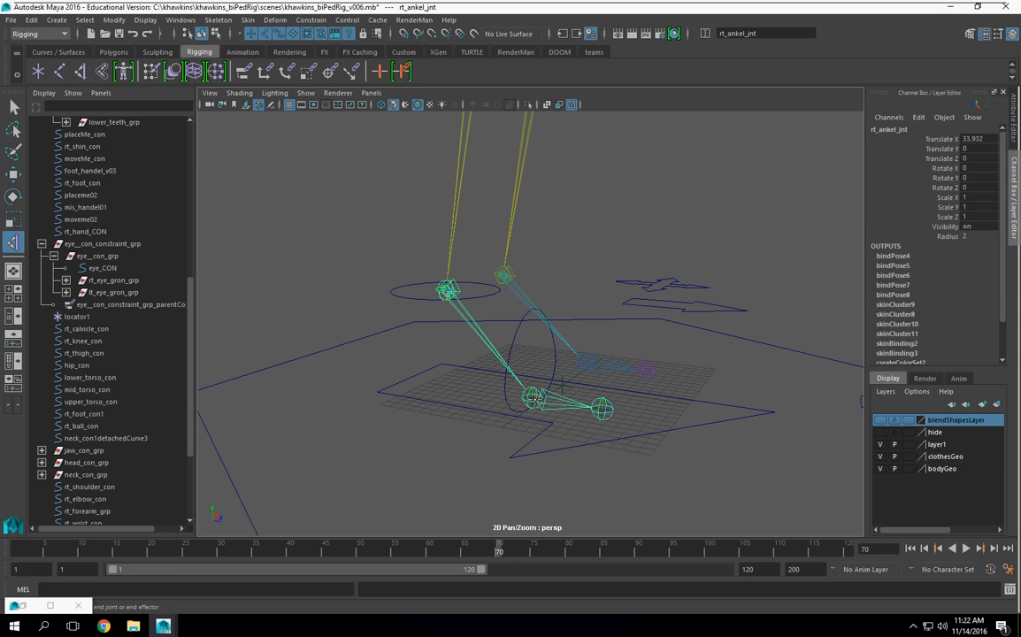
click(447, 289)
Create an IK handle from the right ball joint to the right toe joint.
click(13, 243)
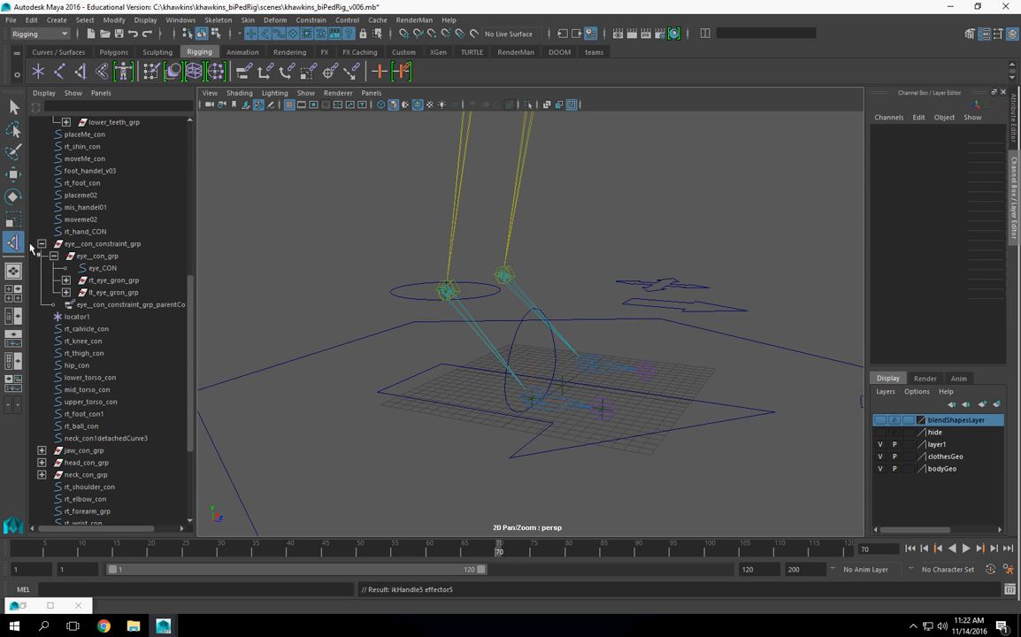
click(538, 403)
click(607, 411)
Create IK handles from the left ankle to the left ball joint and from the left ball to the left toe joint.
alt+middle_drag(610, 391, 588, 470)
alt+right_drag(589, 470, 554, 399)
alt+middle_drag(554, 398, 531, 336)
alt+right_drag(531, 336, 612, 345)
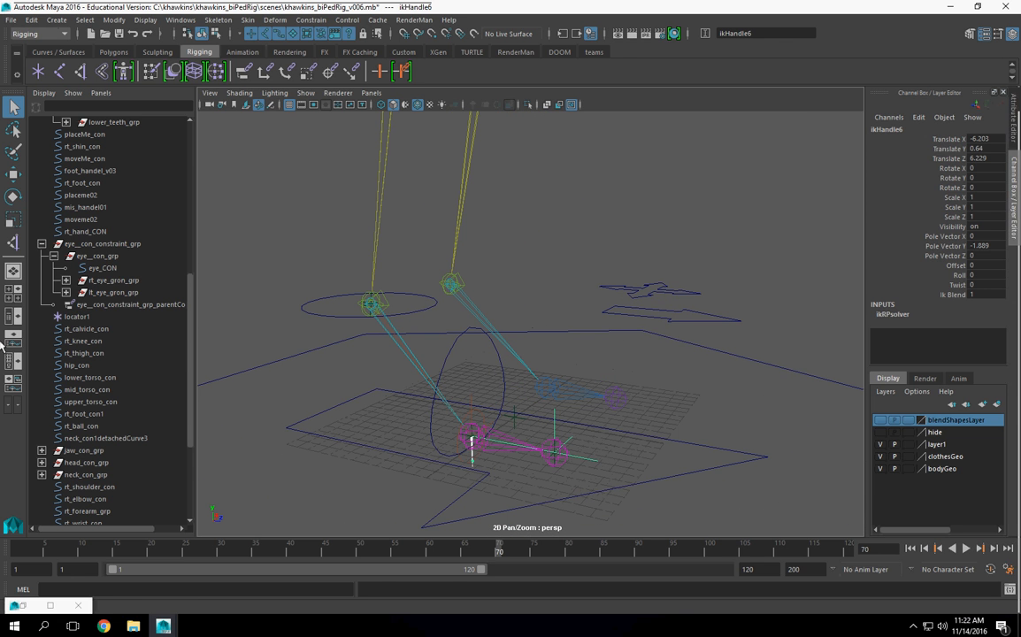
click(12, 242)
click(451, 284)
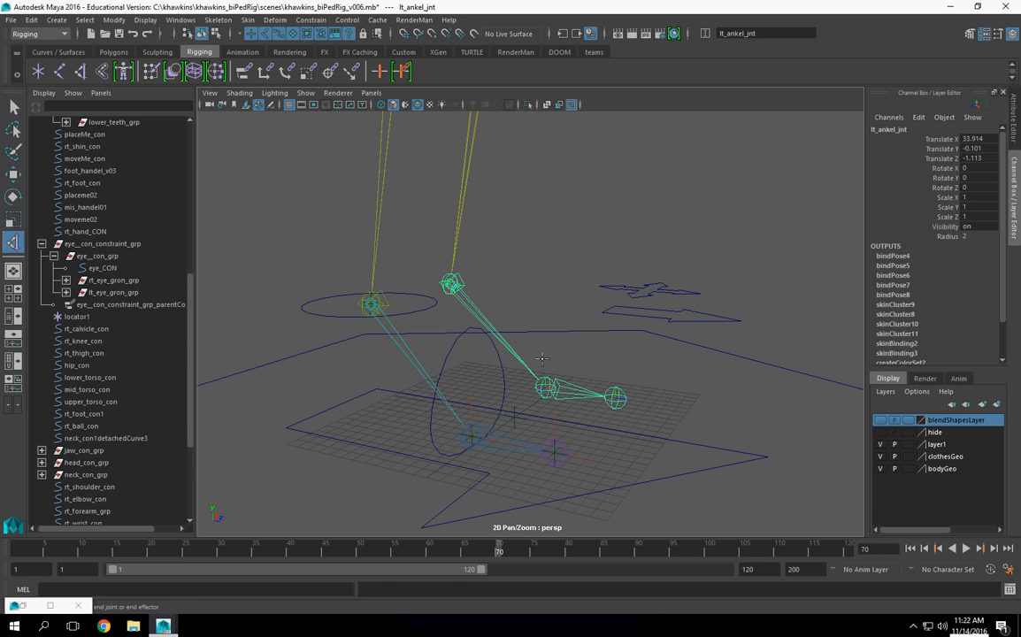
click(544, 387)
click(12, 244)
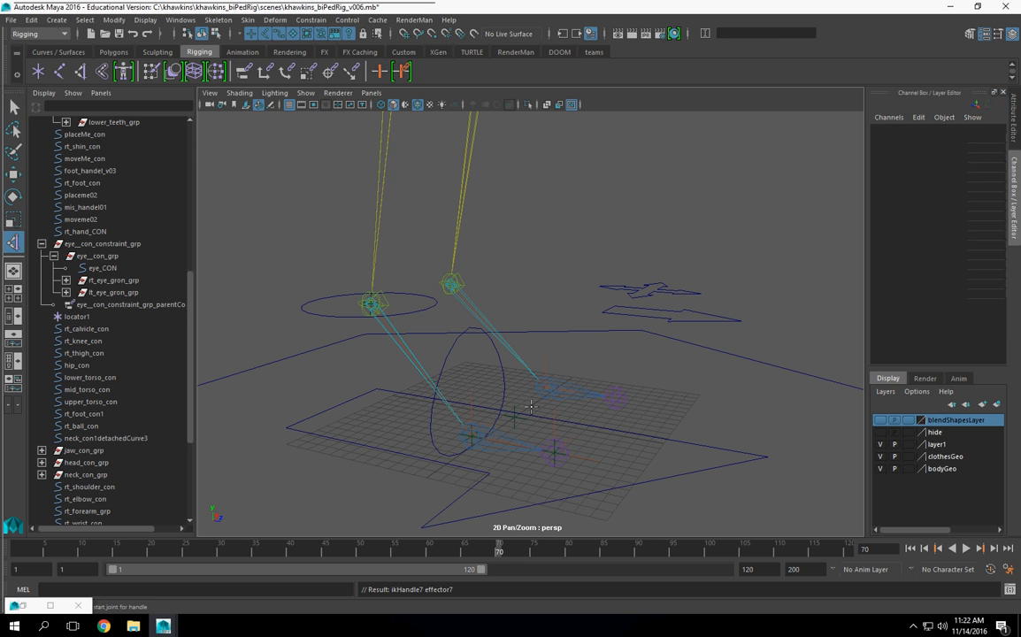
click(548, 387)
click(617, 398)
Examine the right leg's thigh-to-shin IK handle and the right shin and ankle joints.
alt+right_drag(652, 403, 513, 323)
alt+middle_drag(513, 323, 513, 426)
alt+drag(513, 426, 442, 395)
alt+right_drag(442, 395, 588, 464)
alt+middle_drag(588, 464, 706, 419)
alt+right_drag(706, 419, 734, 434)
click(578, 282)
alt+drag(589, 348, 598, 362)
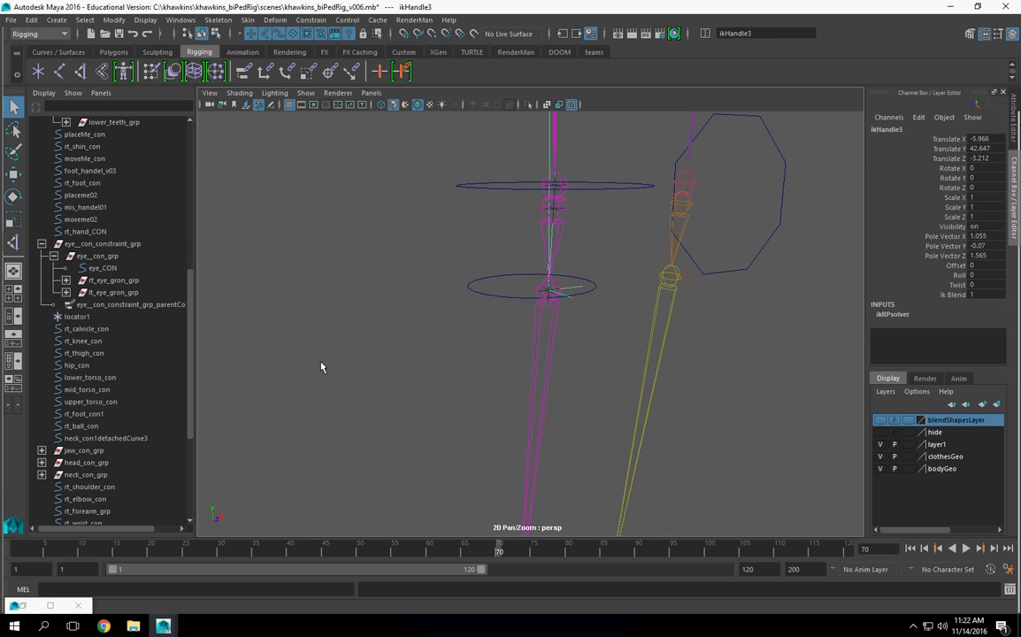
click(568, 356)
key(backslash)
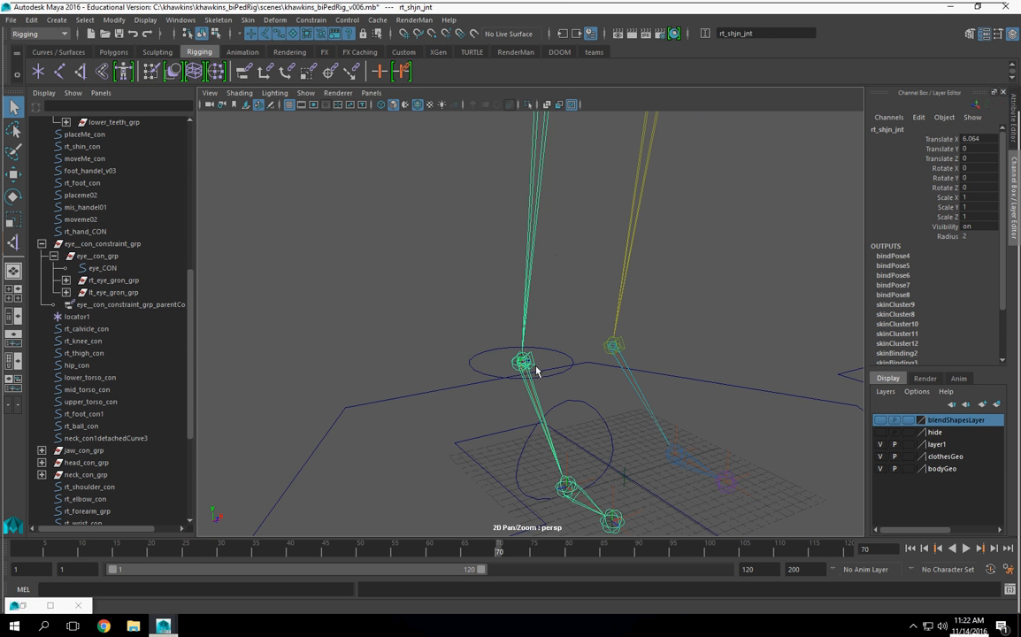
click(520, 364)
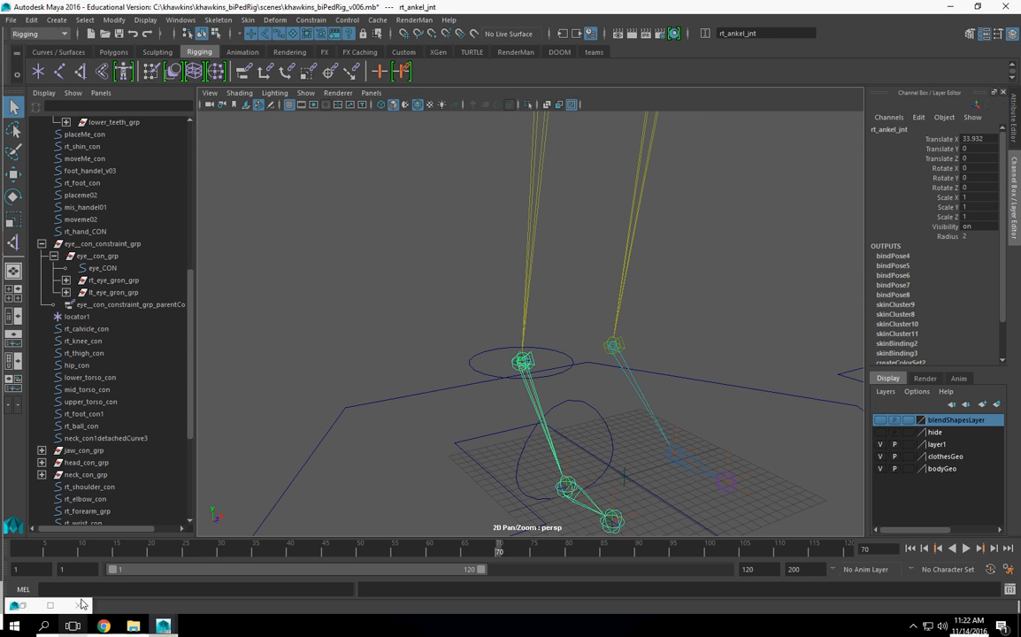
Restore the Hypergraph Hierarchy as a small floating window and frame the right shin joint in it.
click(51, 607)
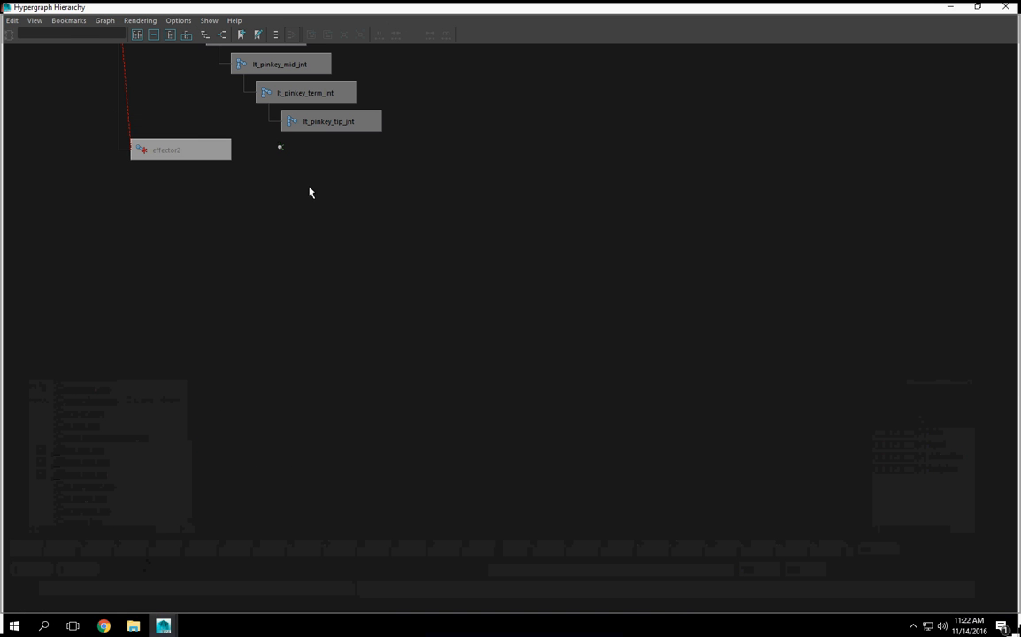
drag(588, 18, 552, 387)
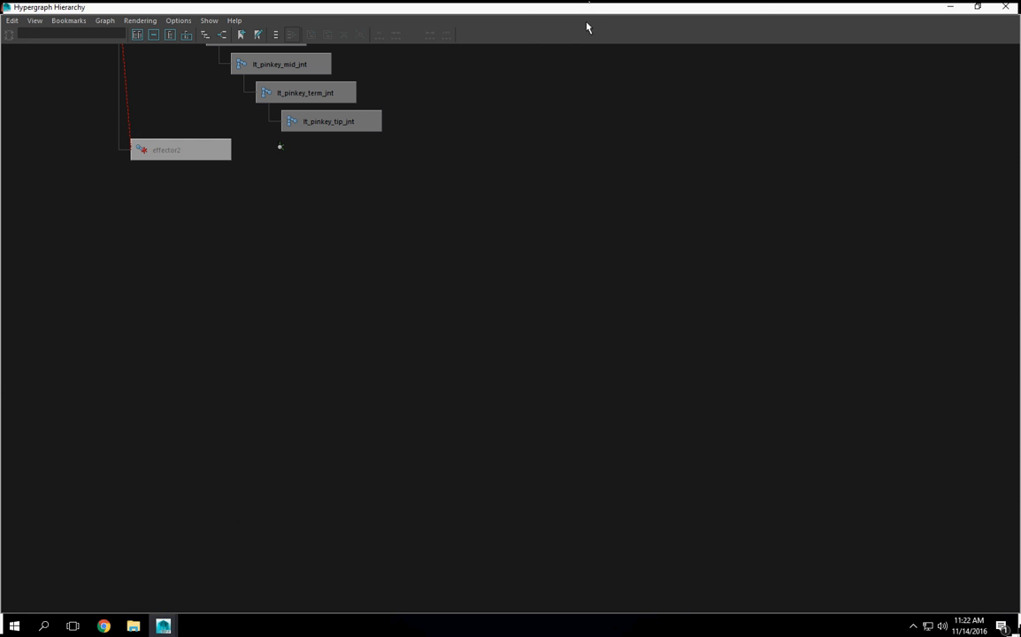
drag(683, 8, 402, 76)
alt+drag(518, 426, 526, 368)
click(532, 398)
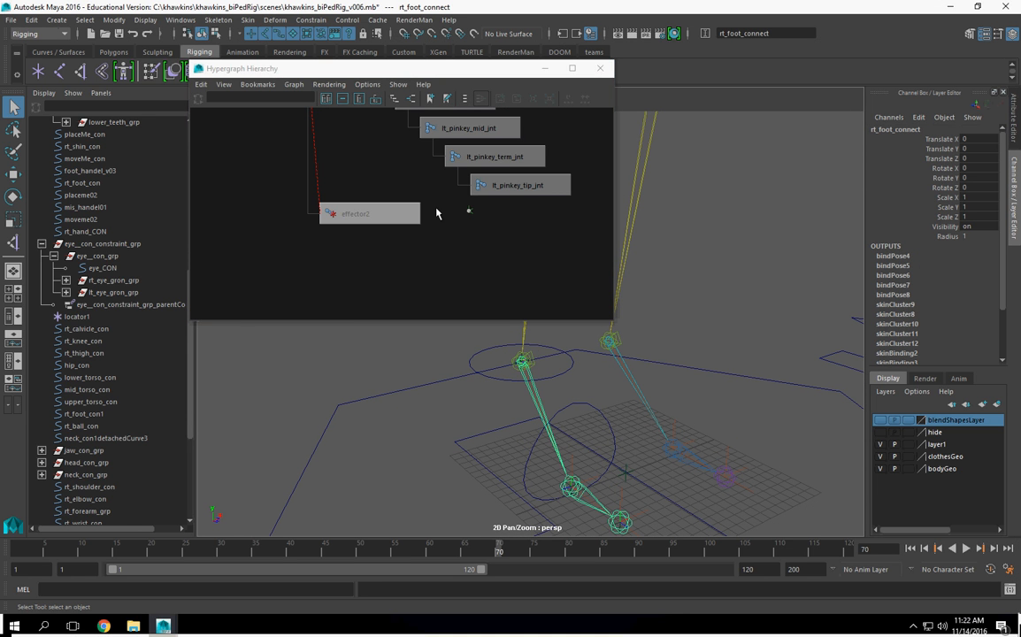
key(f)
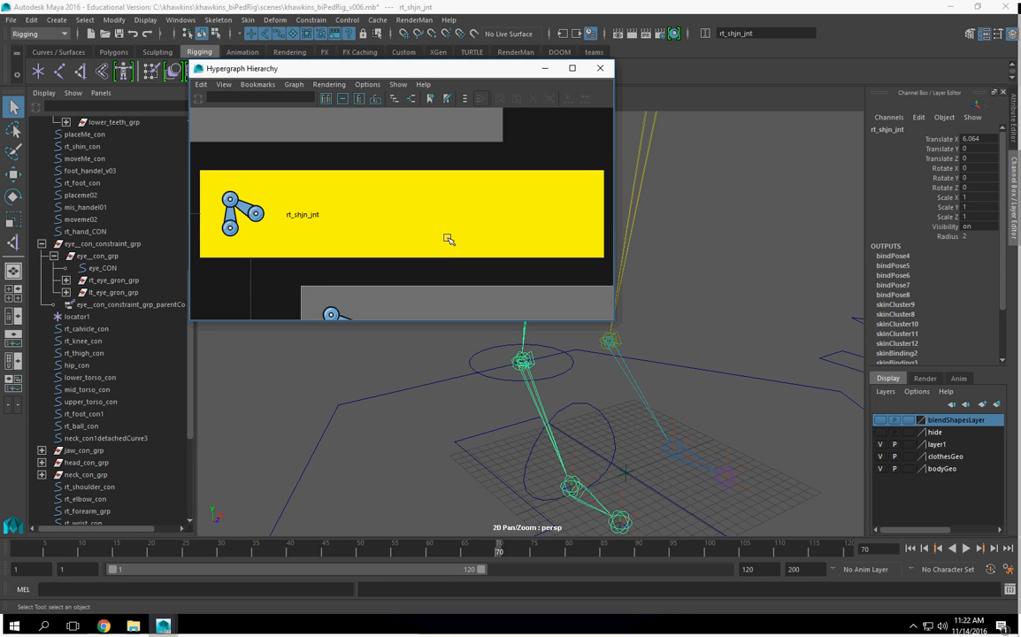
Select effector4 in the Hypergraph Hierarchy and move that window clear of the leg joints.
scroll(447, 216, down, 5)
scroll(446, 215, down, 4)
alt+middle_drag(424, 282, 398, 296)
scroll(424, 232, up, 2)
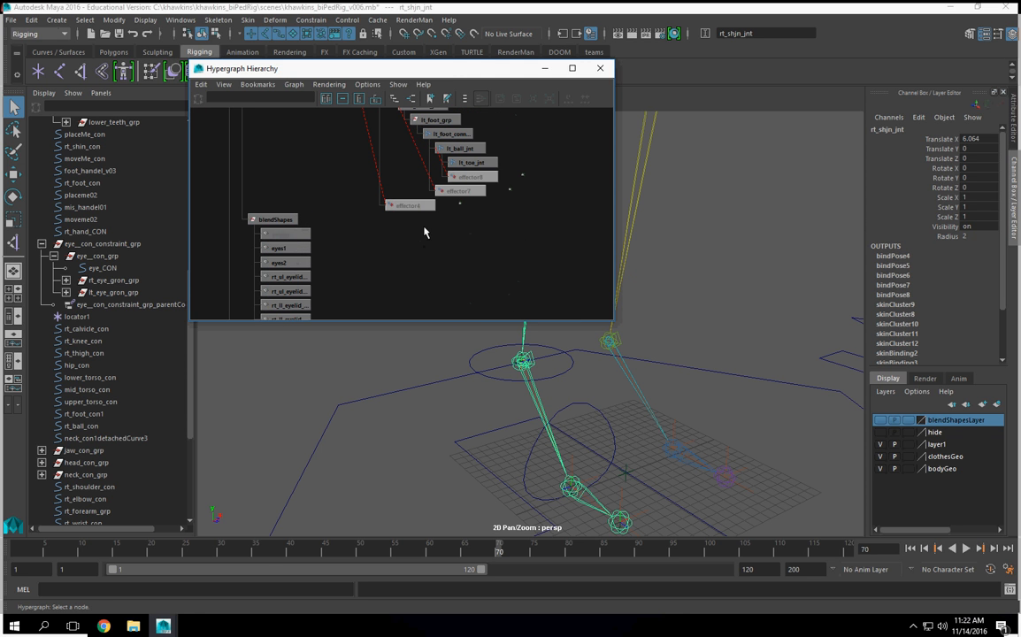
click(411, 207)
drag(382, 76, 83, 84)
alt+drag(577, 320, 508, 416)
drag(186, 76, 236, 249)
key(w)
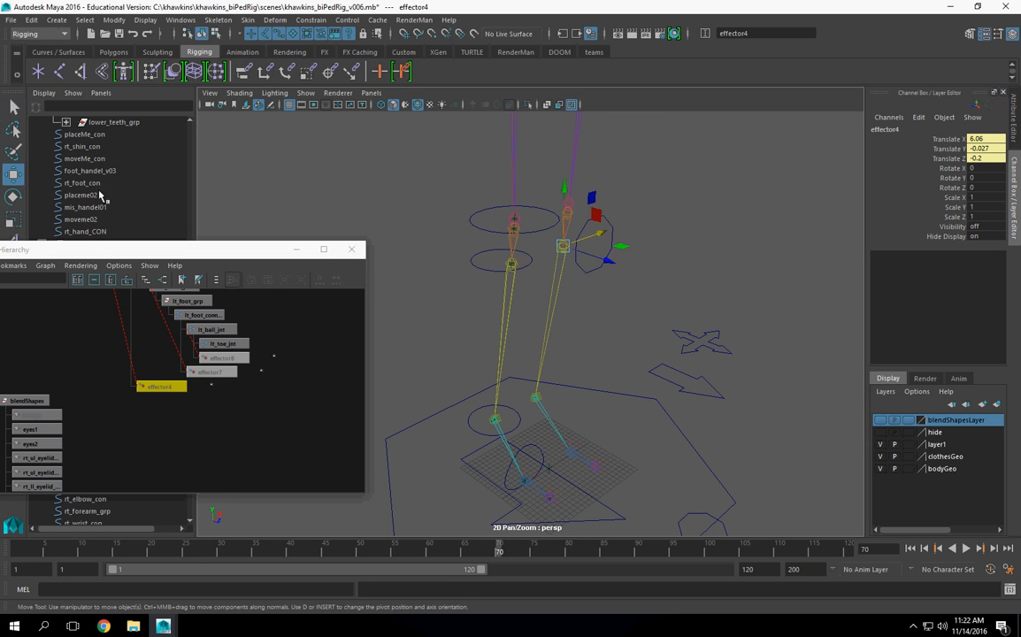
Select effector7 in the Hypergraph Hierarchy to check which joint it sits on.
alt+drag(616, 373, 548, 381)
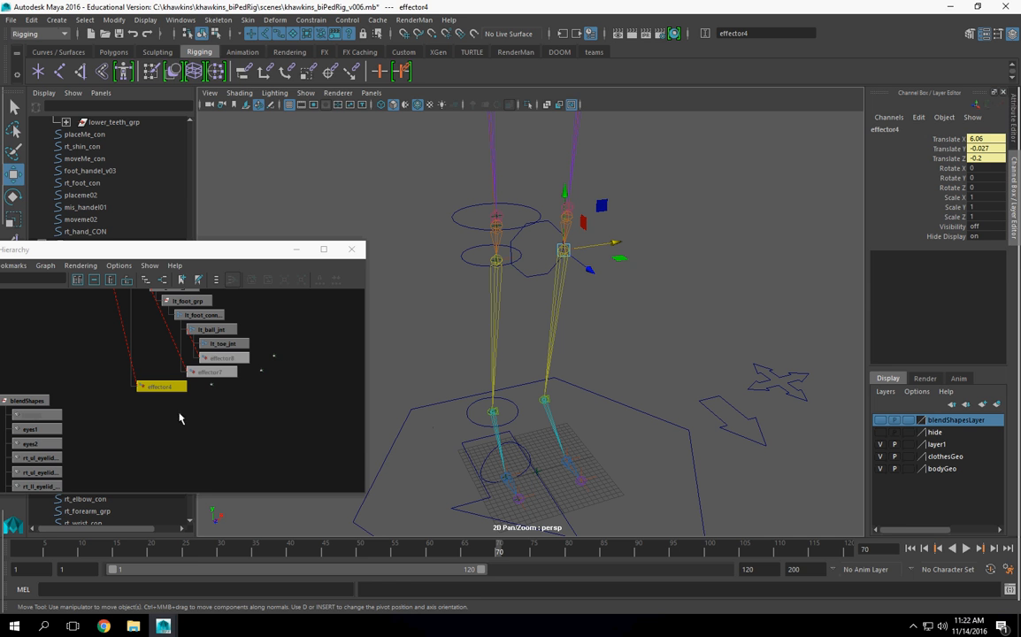
click(210, 371)
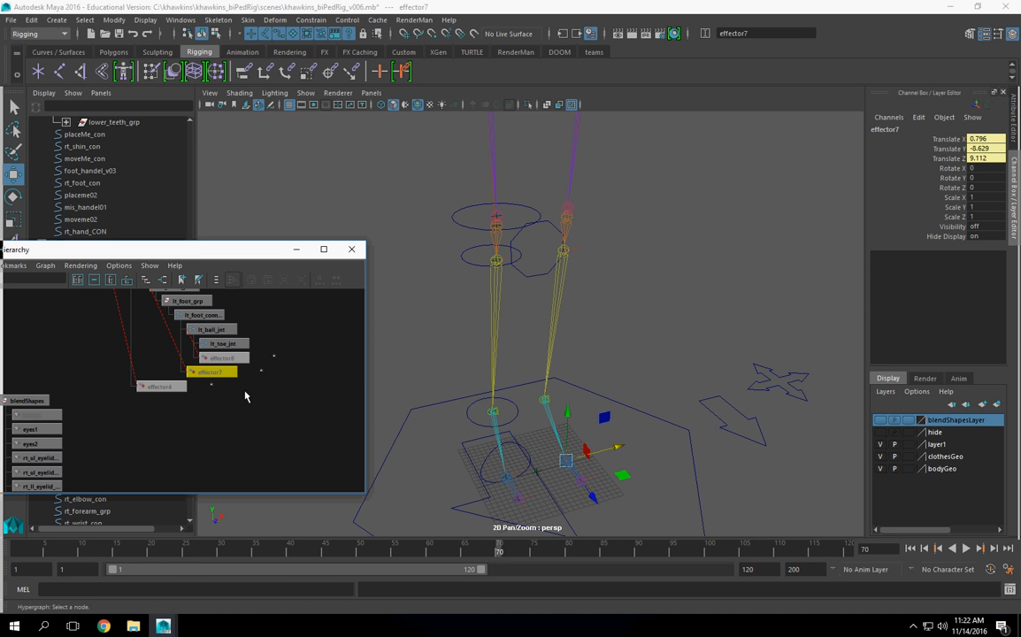
scroll(314, 412, down, 2)
alt+middle_drag(210, 371, 265, 491)
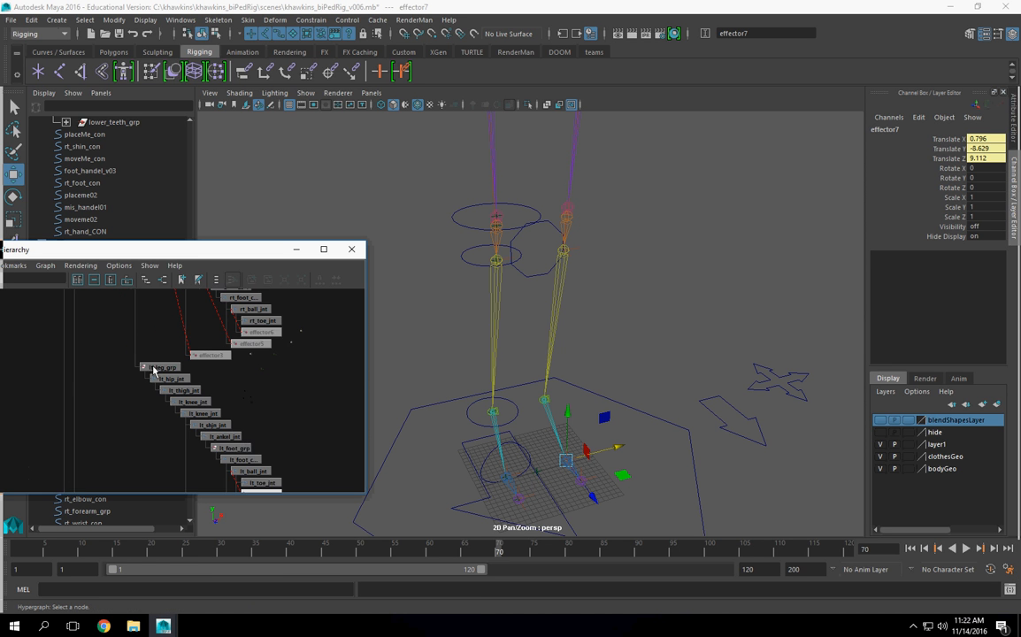
Frame the right shin joint in the Hypergraph Hierarchy and select the right leg's thigh-to-shin IK effector, effector3.
click(487, 359)
key(f)
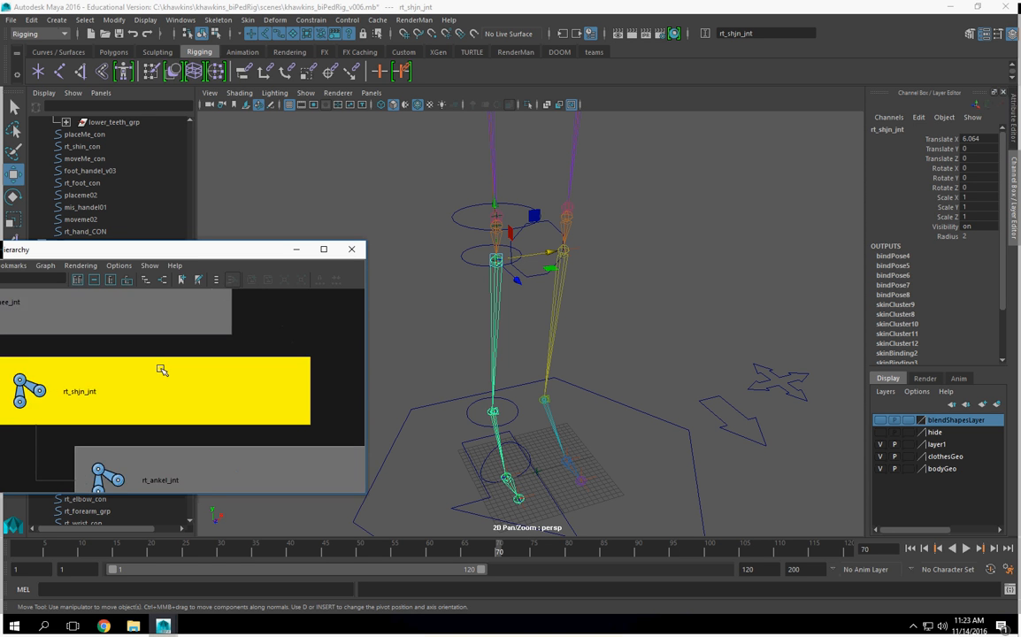
scroll(156, 380, down, 8)
alt+middle_drag(159, 379, 211, 212)
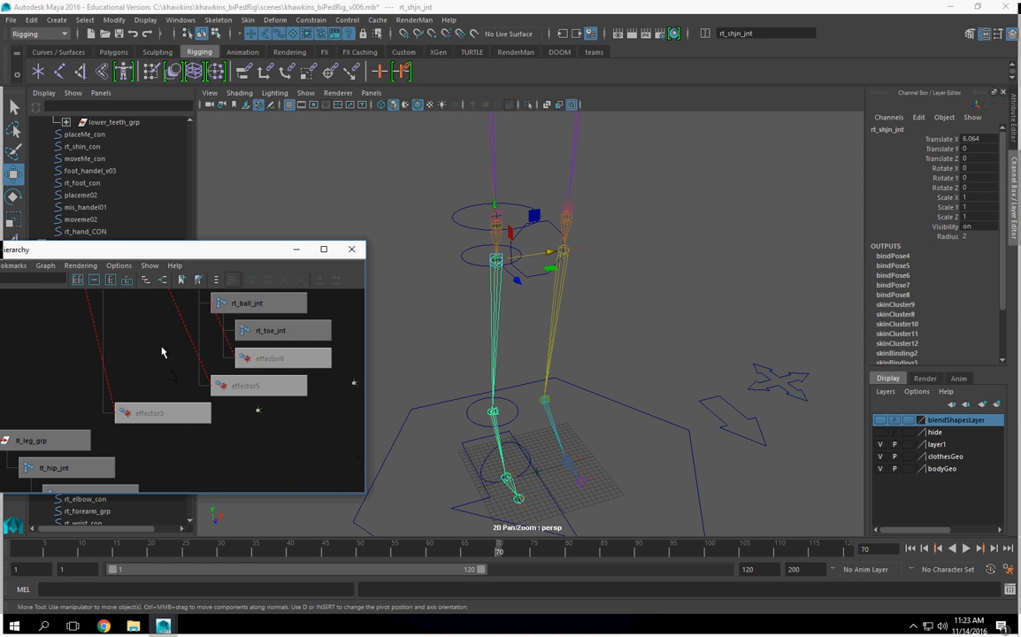
click(262, 362)
click(229, 387)
click(167, 414)
Move the pivot of effector3 from the right shin joint onto the right ankle joint.
alt+drag(532, 443, 574, 393)
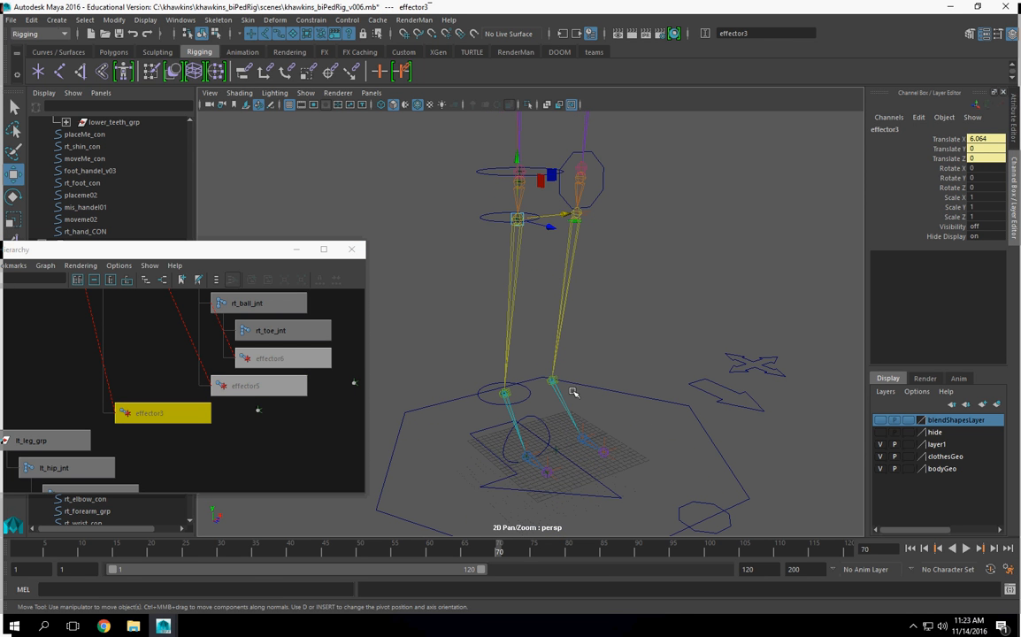
key(Insert)
drag(519, 222, 533, 356)
alt+right_drag(534, 356, 529, 392)
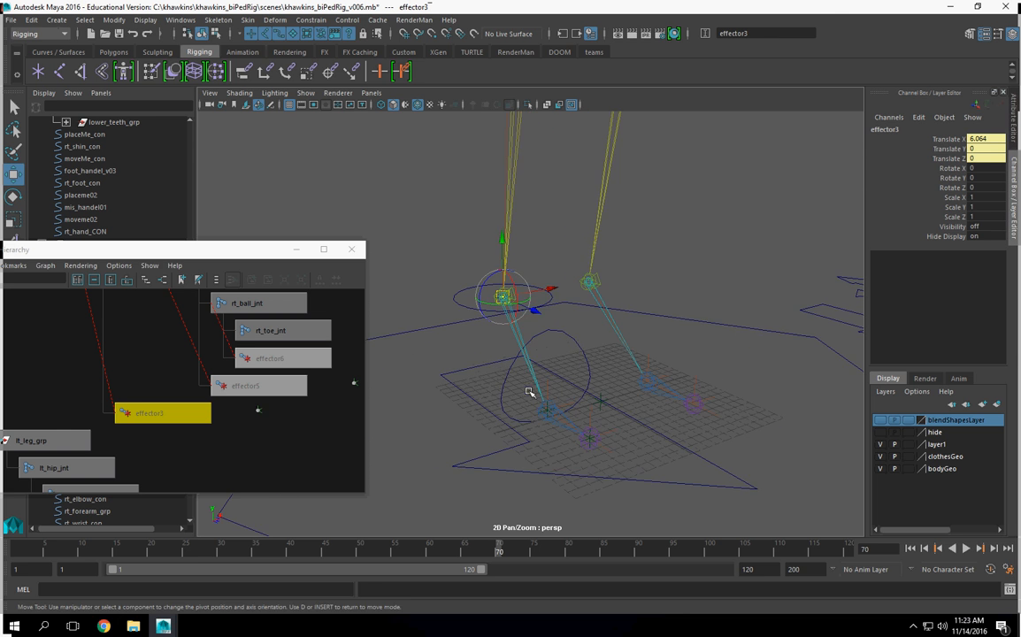
Frame the left shin joint in the Hypergraph Hierarchy and select the left leg's IK effector, effector4.
alt+middle_drag(590, 323, 559, 433)
alt+right_drag(559, 433, 583, 356)
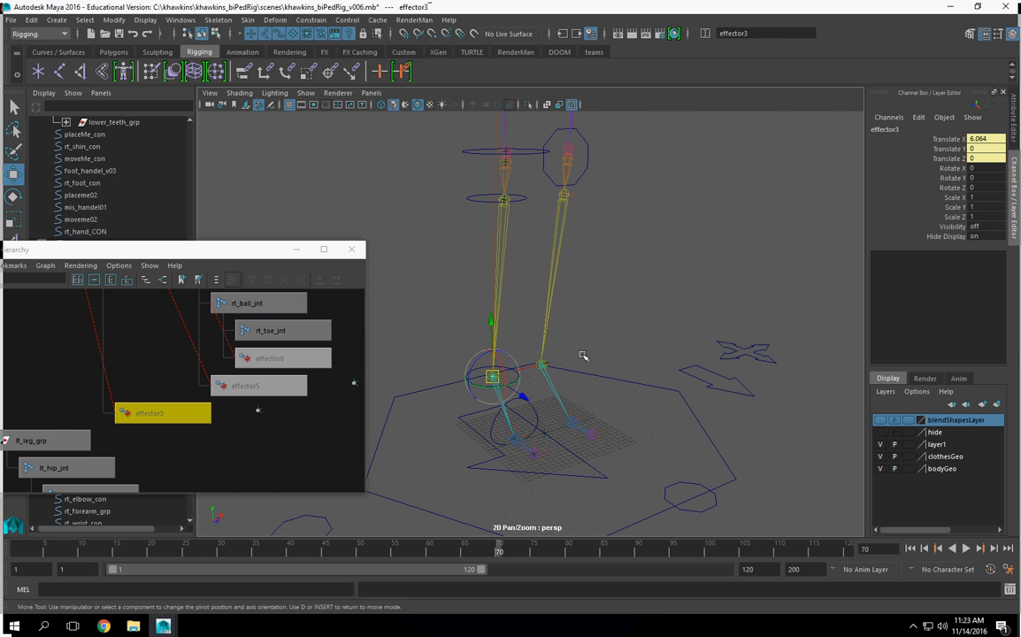
click(562, 222)
key(f)
scroll(186, 425, down, 8)
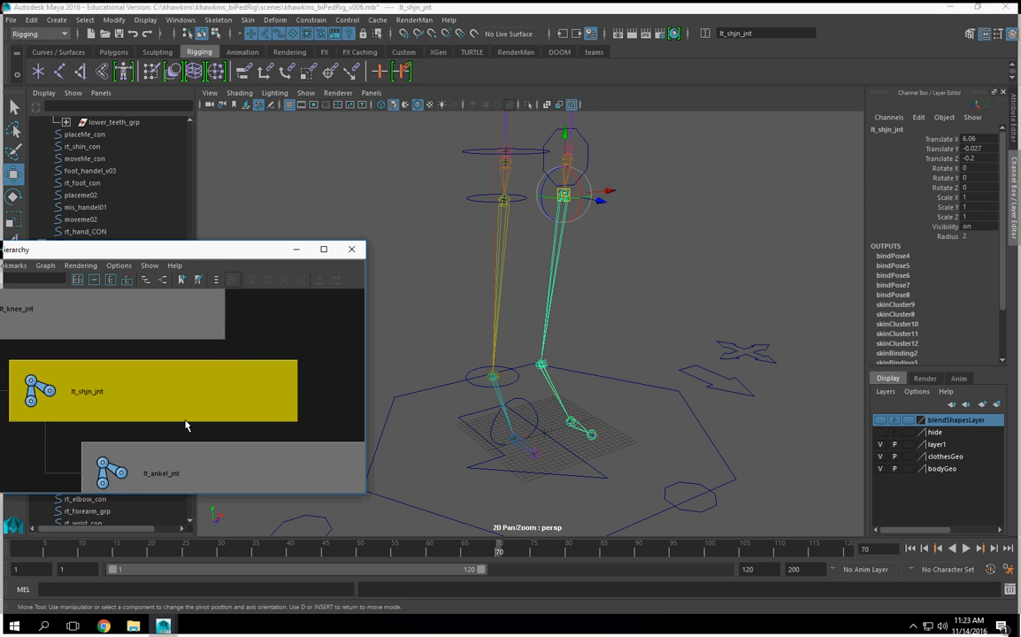
alt+middle_drag(179, 407, 221, 418)
click(176, 411)
Move the pivot of effector4 from the left shin joint onto the left ankle joint and minimise the Hypergraph window.
alt+middle_drag(496, 342, 468, 391)
drag(534, 247, 514, 409)
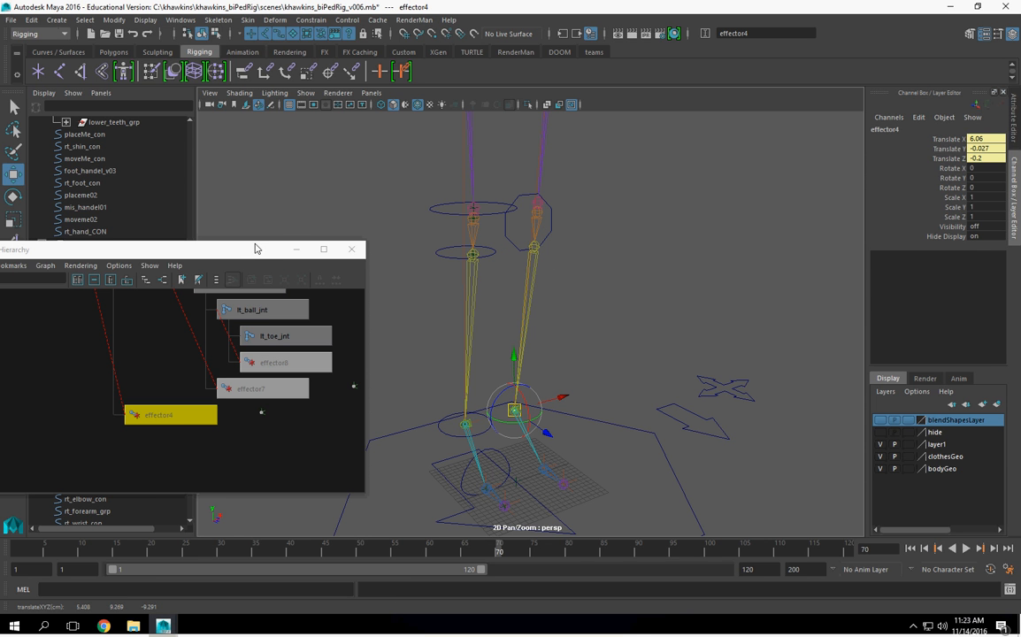
click(296, 248)
alt+drag(440, 325, 626, 457)
alt+middle_drag(575, 449, 519, 301)
alt+right_drag(520, 301, 578, 360)
alt+drag(578, 360, 419, 396)
alt+right_drag(419, 397, 541, 415)
alt+drag(541, 416, 544, 413)
key(Insert)
Raise the right leg's IK handle, ikHandle3, to test how the leg bends, and undo the move.
alt+middle_drag(455, 253, 456, 340)
alt+right_drag(456, 343, 486, 276)
alt+middle_drag(494, 313, 489, 436)
alt+middle_drag(510, 398, 470, 277)
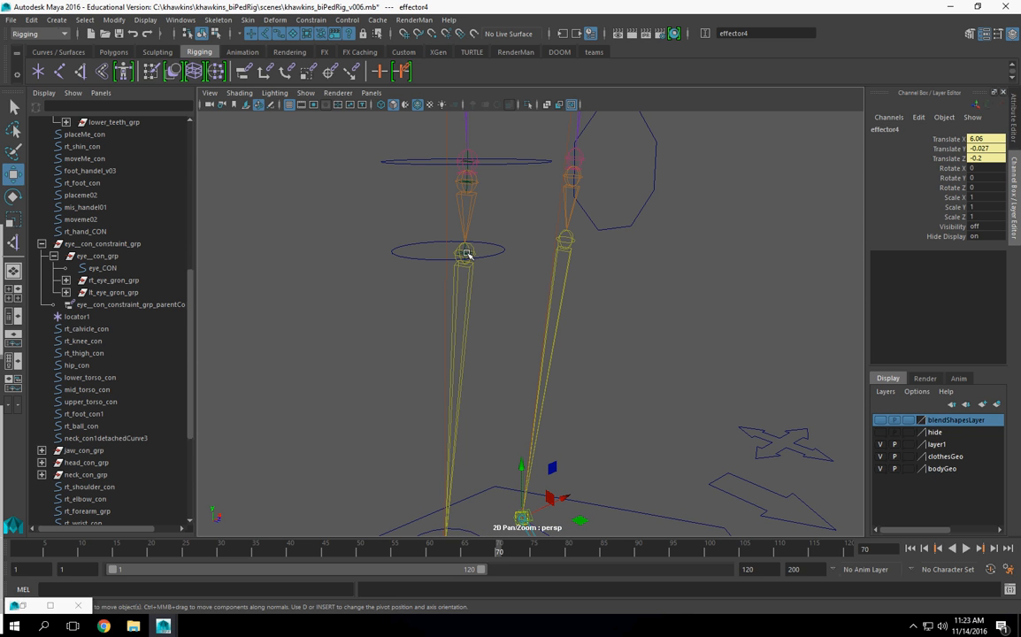
alt+middle_drag(510, 423, 522, 253)
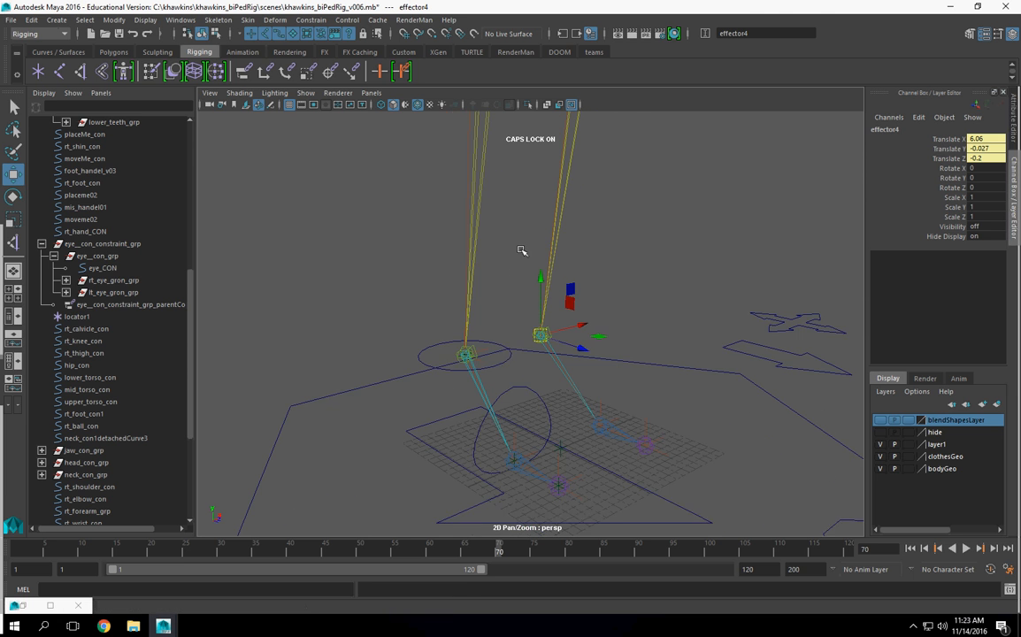
alt+drag(562, 355, 574, 320)
click(458, 338)
alt+right_drag(574, 320, 481, 308)
alt+middle_drag(480, 308, 466, 397)
drag(473, 382, 460, 307)
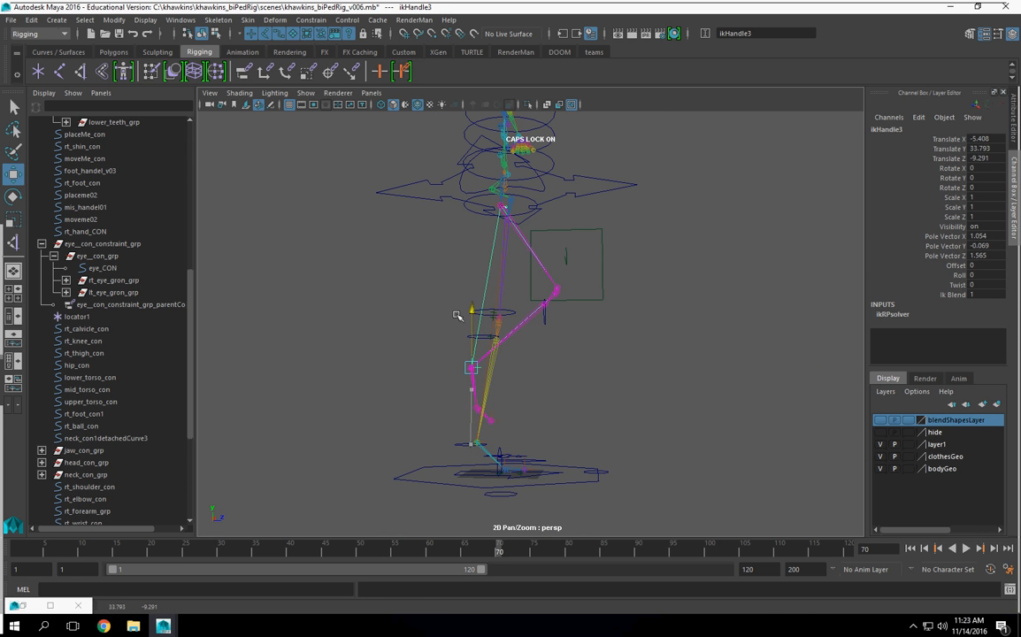
key(ctrl+z)
key(ctrl+z)
Rotate the right shin joint as a test and undo the rotation.
scroll(528, 376, up, 6)
click(413, 379)
alt+drag(468, 414, 417, 367)
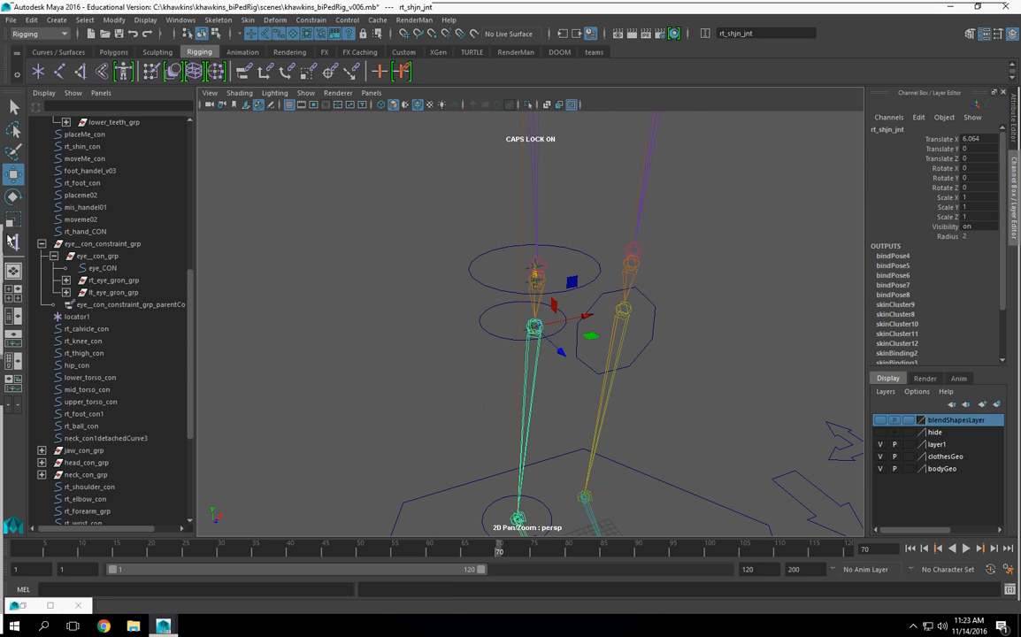
key(e)
drag(585, 352, 567, 383)
key(ctrl+z)
Examine the right leg's shin and knee joints from several angles, selecting each in turn.
alt+drag(639, 298, 571, 405)
alt+middle_drag(572, 404, 597, 329)
alt+right_drag(597, 330, 716, 320)
alt+right_drag(460, 395, 518, 377)
click(479, 331)
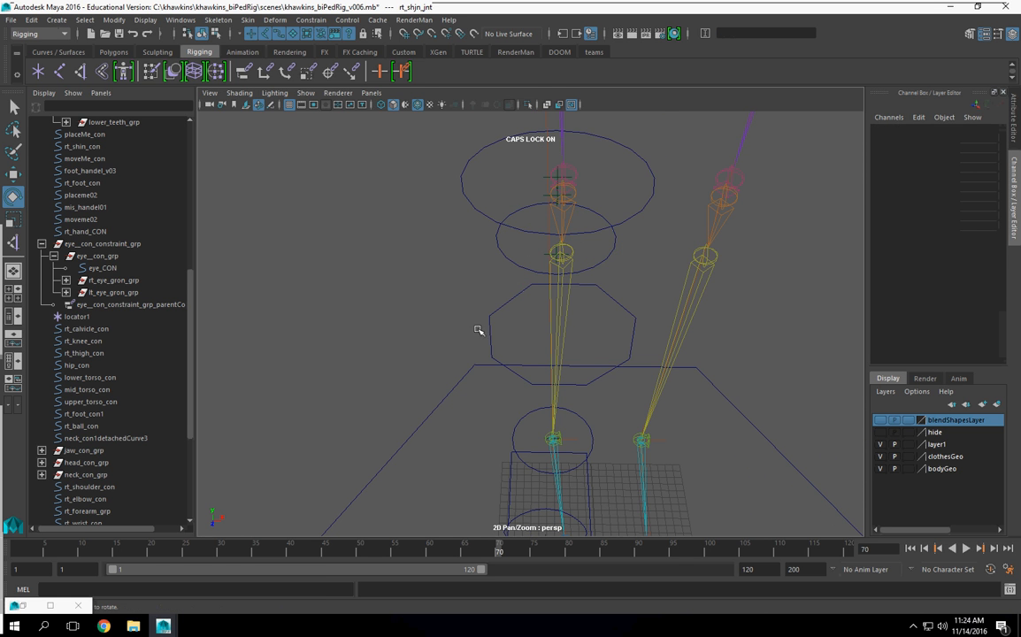
click(562, 303)
alt+drag(563, 303, 599, 246)
alt+drag(608, 362, 324, 311)
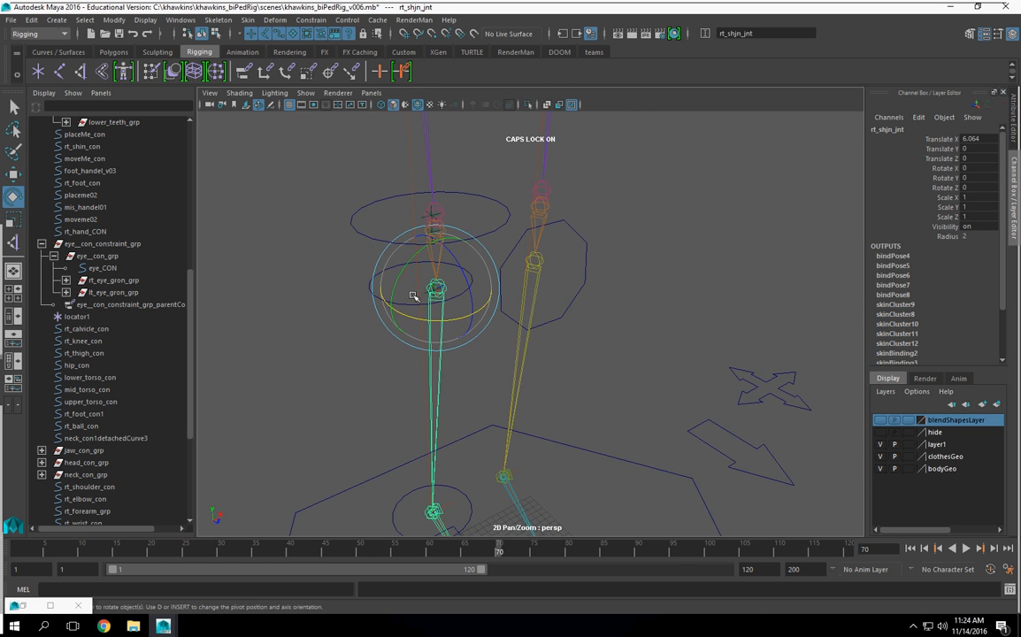
click(443, 258)
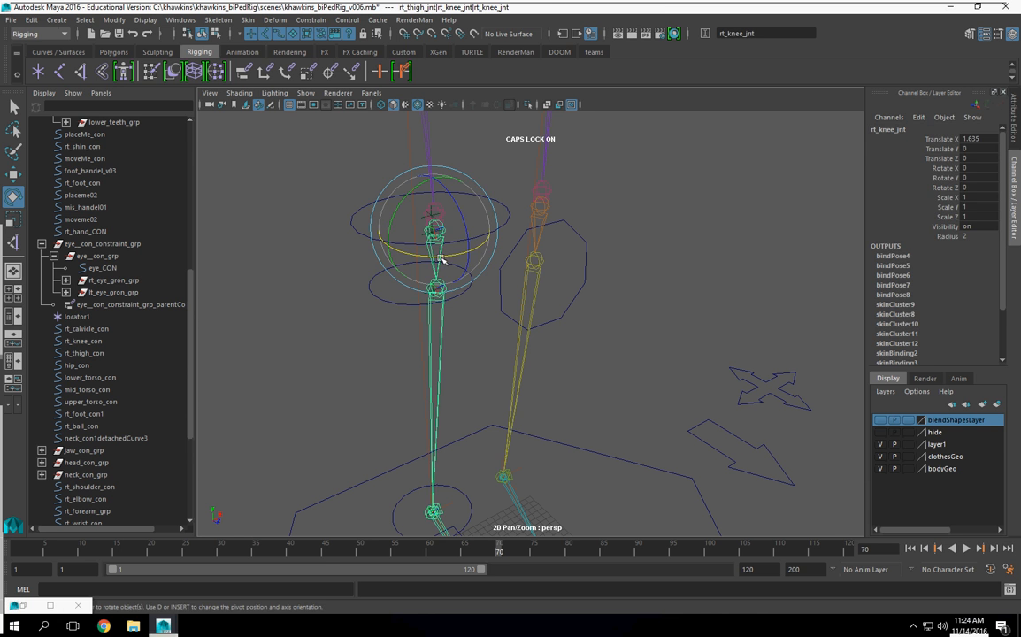
click(436, 409)
alt+drag(481, 439, 537, 390)
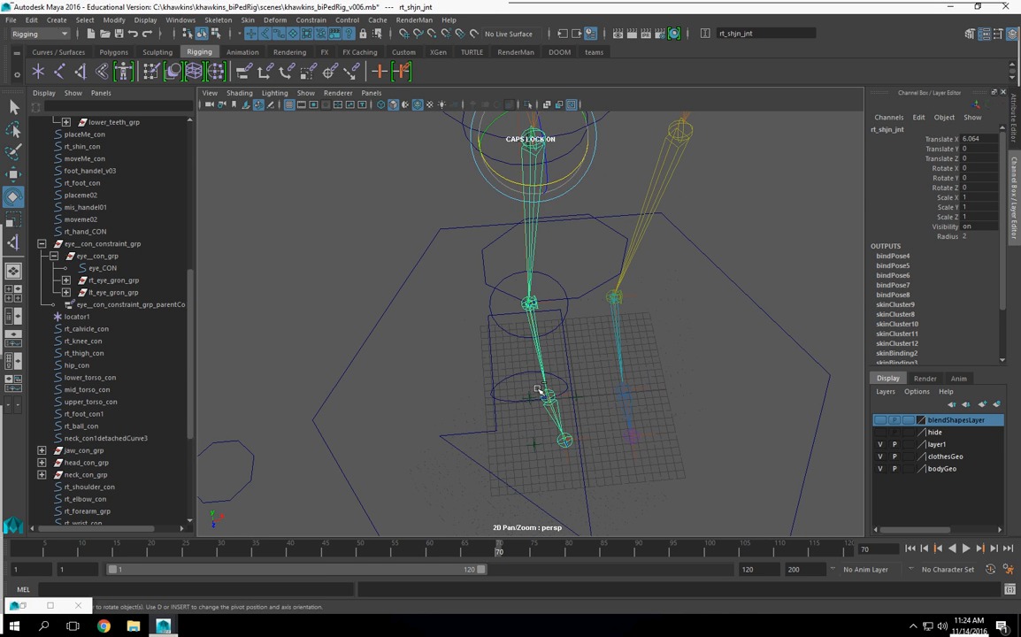
Undo the recent selections and the pivot move of the left leg's effector4.
key(ctrl+z)
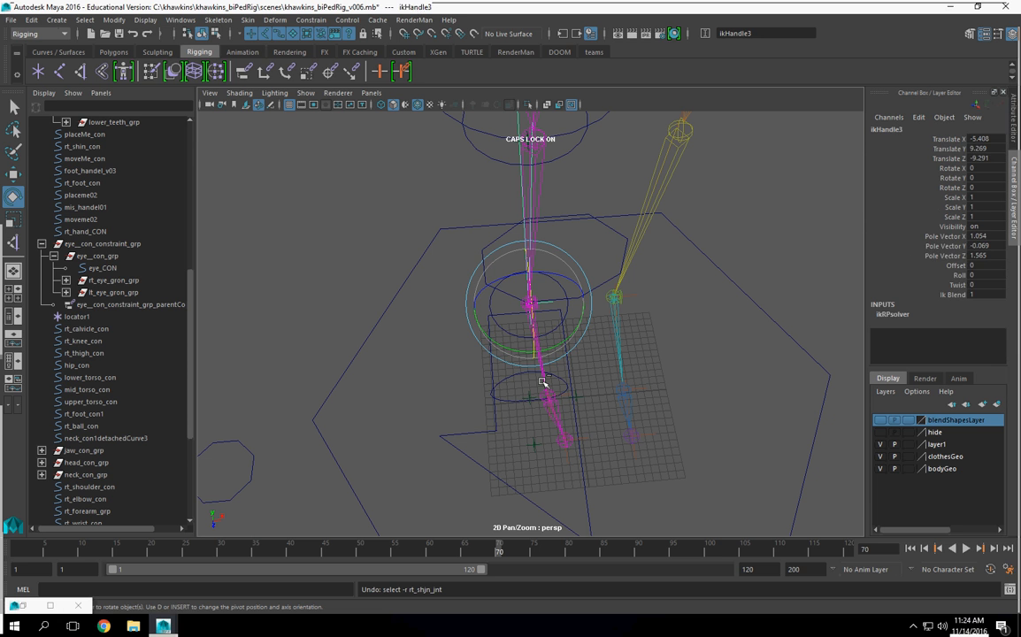
key(ctrl+z)
mouse_move(546, 361)
alt+mouse_down()
mouse_move(589, 376)
mouse_move(529, 381)
mouse_move(506, 369)
mouse_move(533, 348)
alt+mouse_up()
key(ctrl+z)
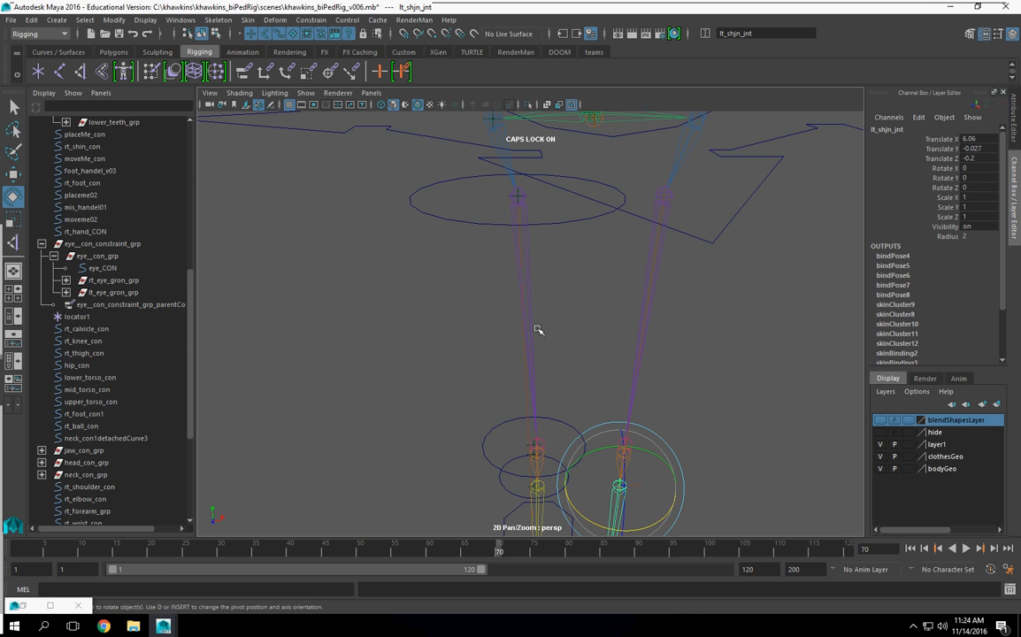
Select the right thigh joint and the right leg's IK handle to examine how they line up.
alt+drag(653, 397, 497, 238)
click(497, 237)
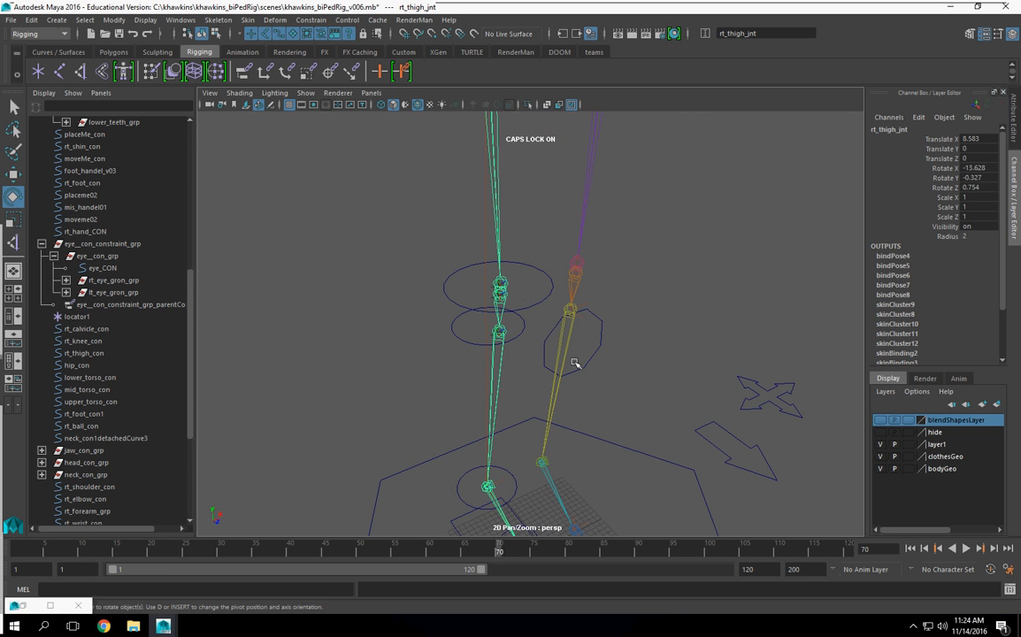
alt+drag(582, 385, 509, 314)
click(500, 269)
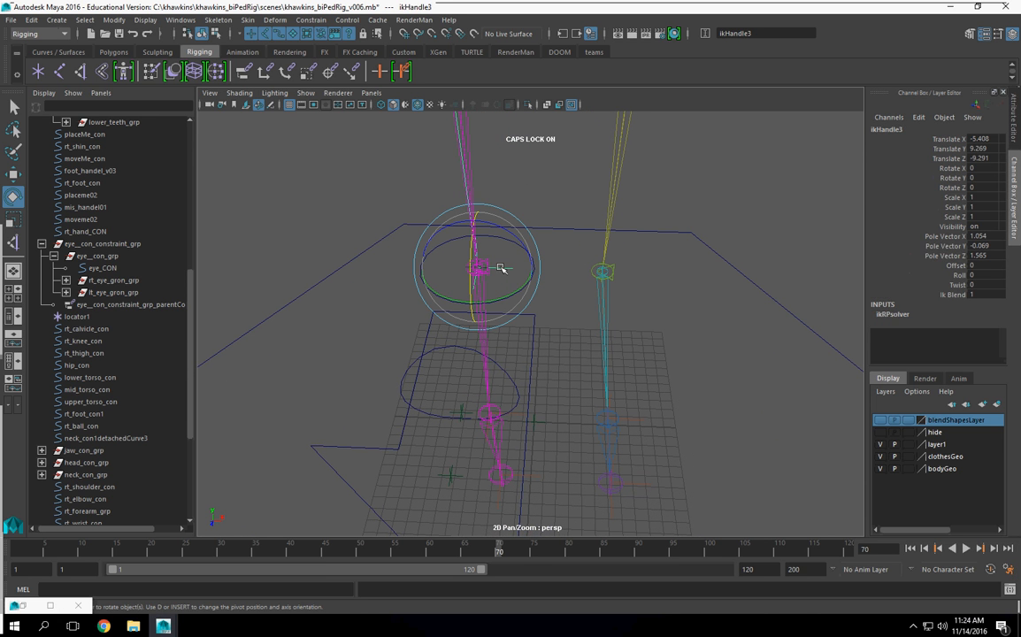
Undo back through the remaining effector pivot edits and the IK handles added to the legs and feet.
key(ctrl+z)
key(ctrl+z)
key(ctrl+z)
key(ctrl+z)
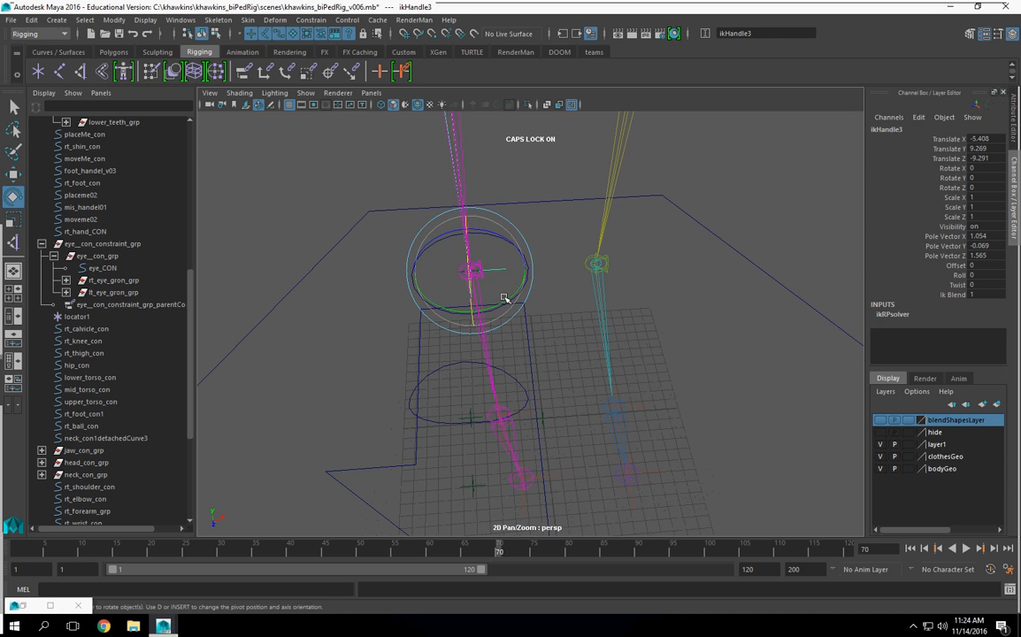
key(ctrl+z)
key(ctrl+z)
key(ctrl+z)
key(ctrl+z)
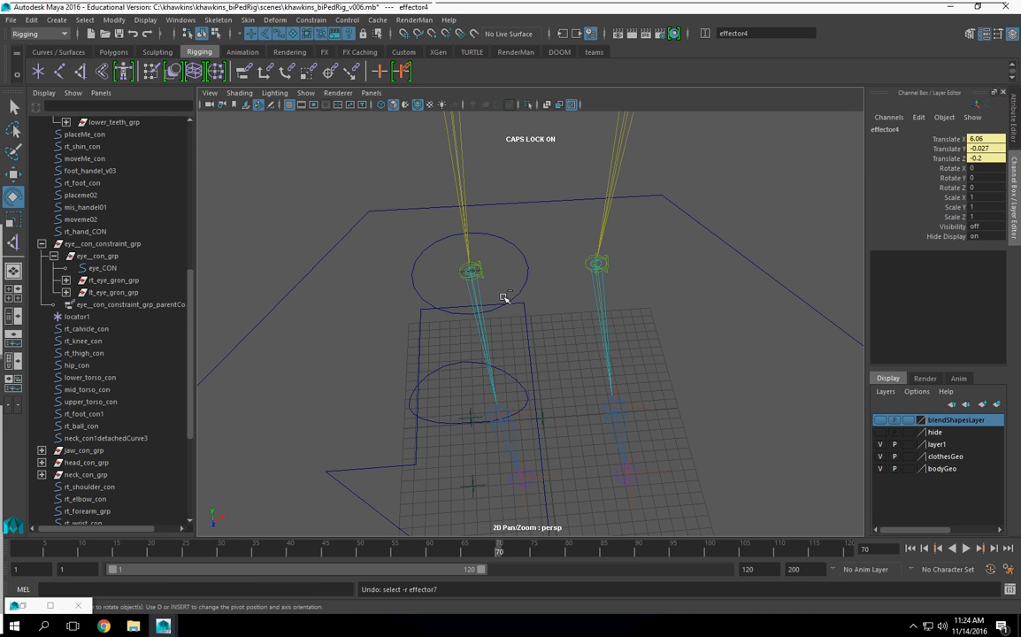
key(ctrl+z)
key(ctrl+z)
key(ctrl+z)
key(ctrl+z)
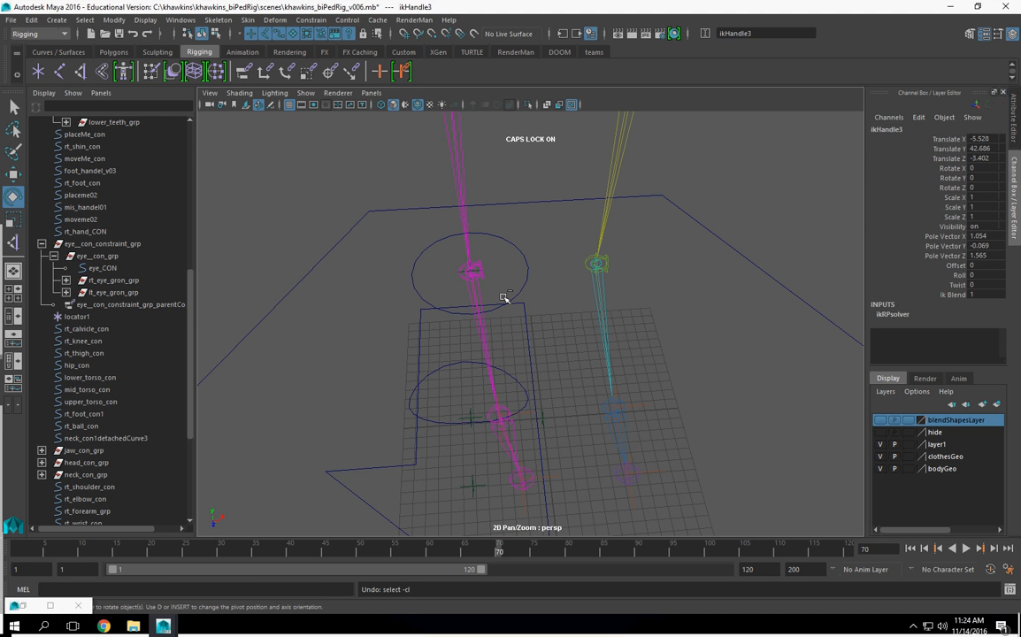
key(ctrl+z)
key(ctrl+z)
key(ctrl+z)
key(ctrl+z)
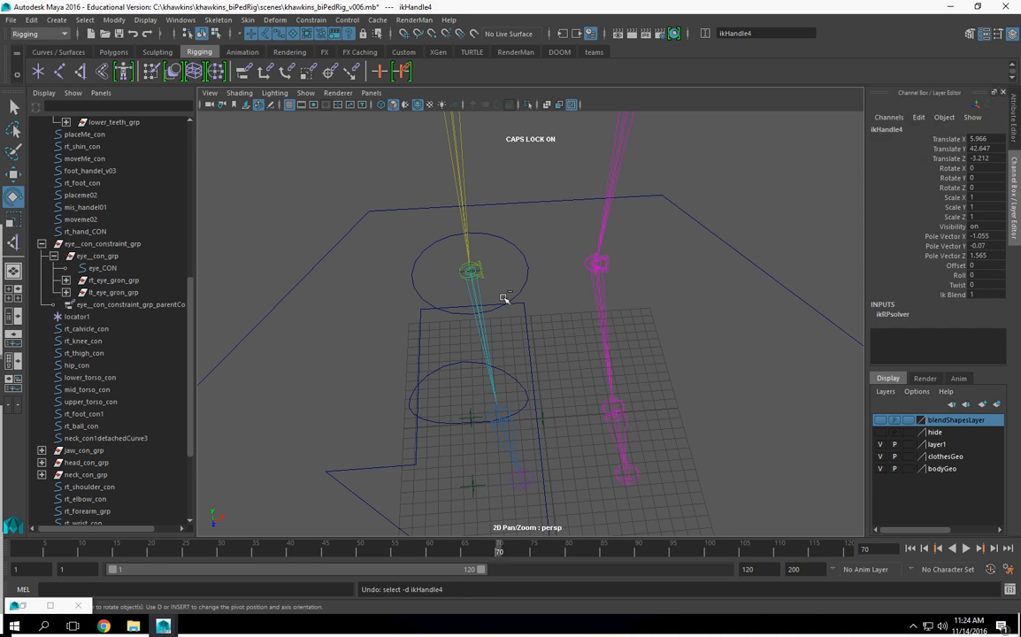
Select both of the character's shoe meshes and delete them from around the foot joints.
alt+drag(558, 329, 610, 320)
alt+right_drag(567, 292, 469, 266)
alt+middle_drag(451, 230, 492, 456)
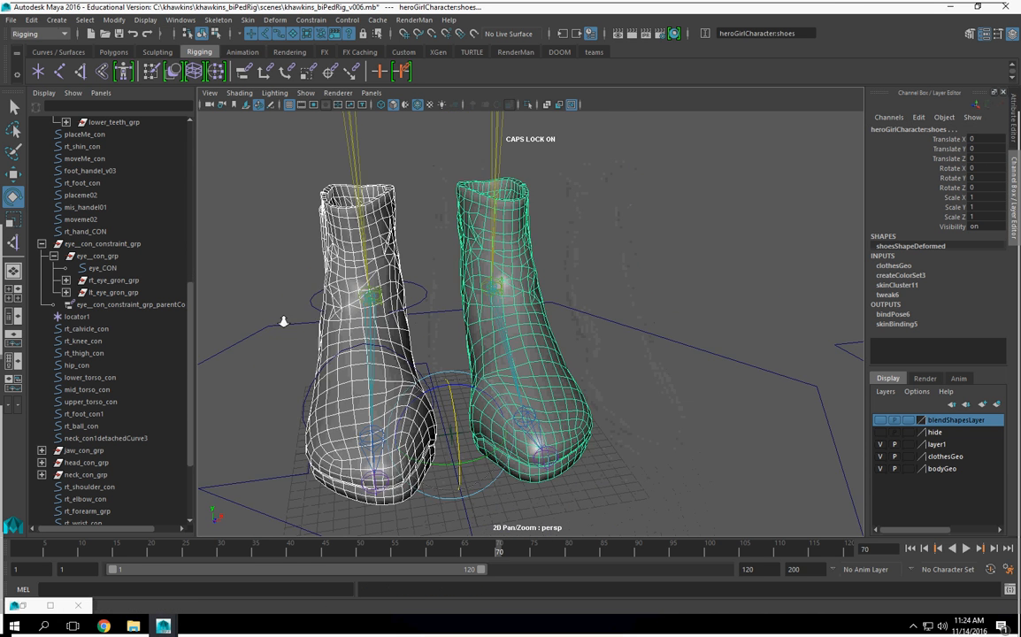
alt+right_drag(492, 455, 433, 425)
alt+drag(460, 411, 478, 440)
alt+middle_drag(399, 359, 384, 311)
click(442, 393)
click(480, 397)
shift+click(515, 387)
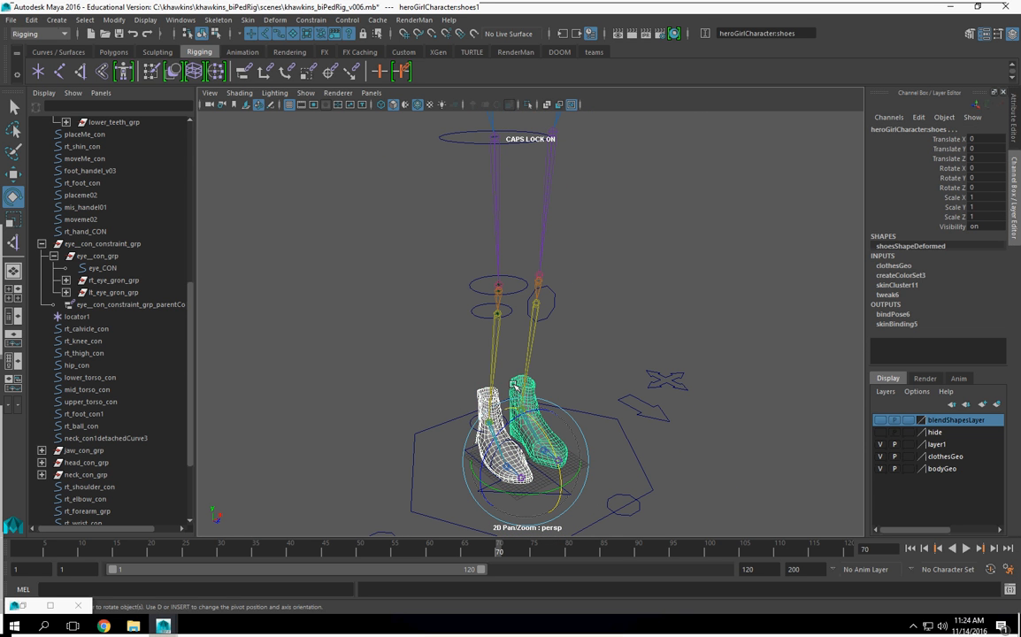
key(Delete)
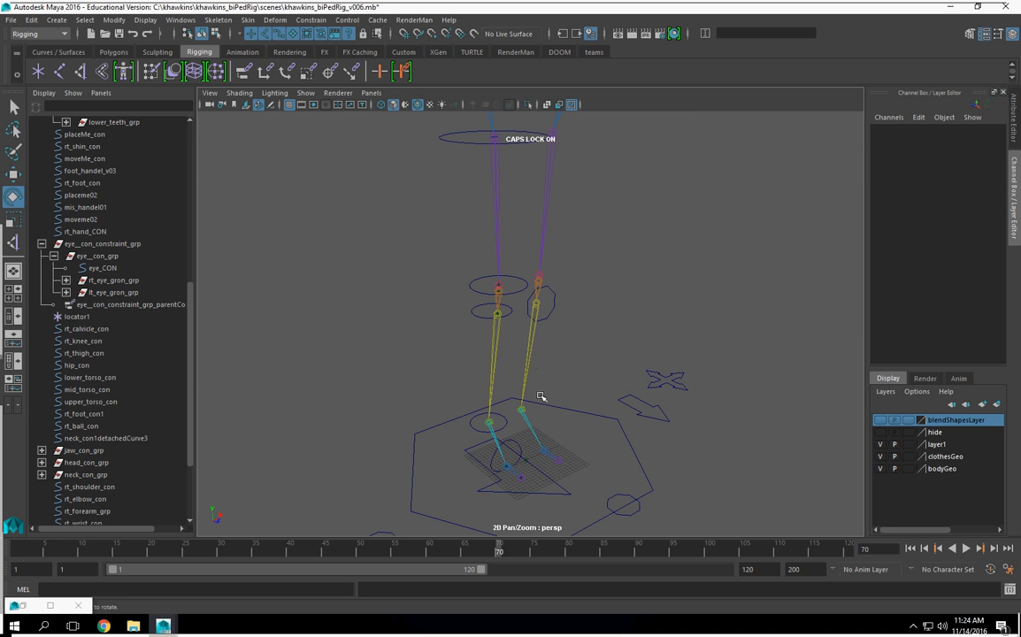
Create an IK handle on the right leg from the thigh joint to the shin joint.
alt+drag(569, 348, 372, 329)
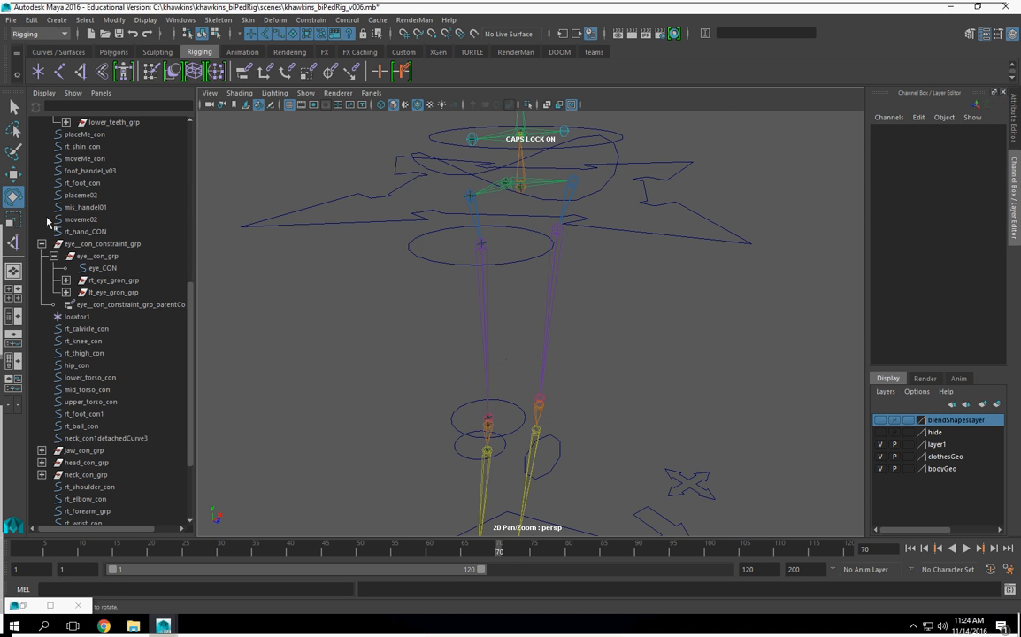
click(478, 245)
alt+drag(522, 341, 501, 339)
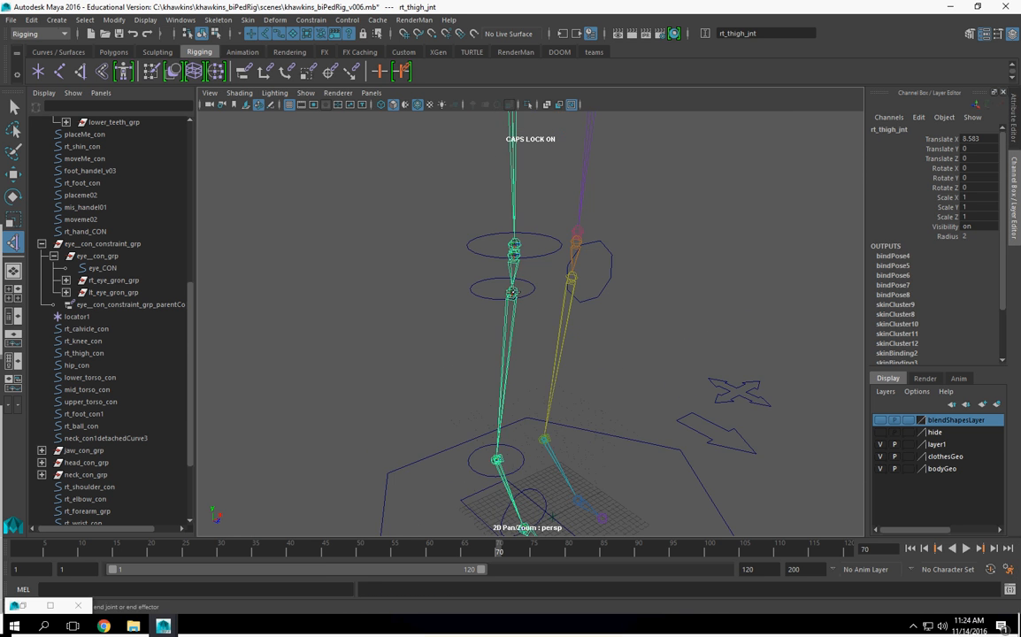
click(512, 292)
alt+middle_drag(518, 264, 522, 248)
alt+right_drag(522, 249, 759, 305)
alt+middle_drag(759, 305, 757, 205)
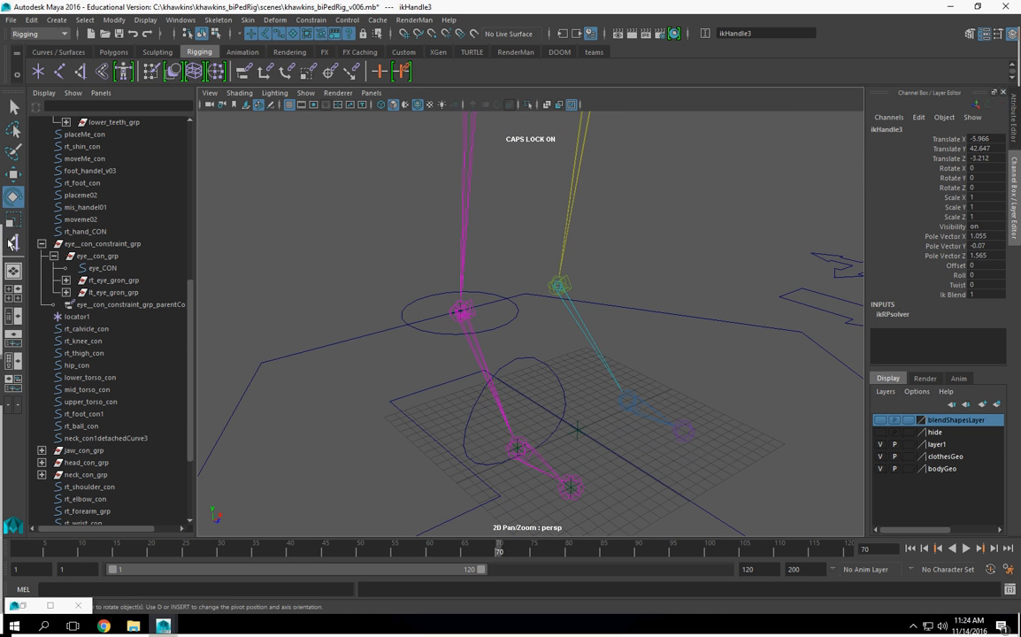
Create IK handles on the right foot from the ankle joint to the ball joint and from the ball joint to the toe joint.
click(10, 243)
alt+middle_drag(502, 376, 501, 357)
click(527, 431)
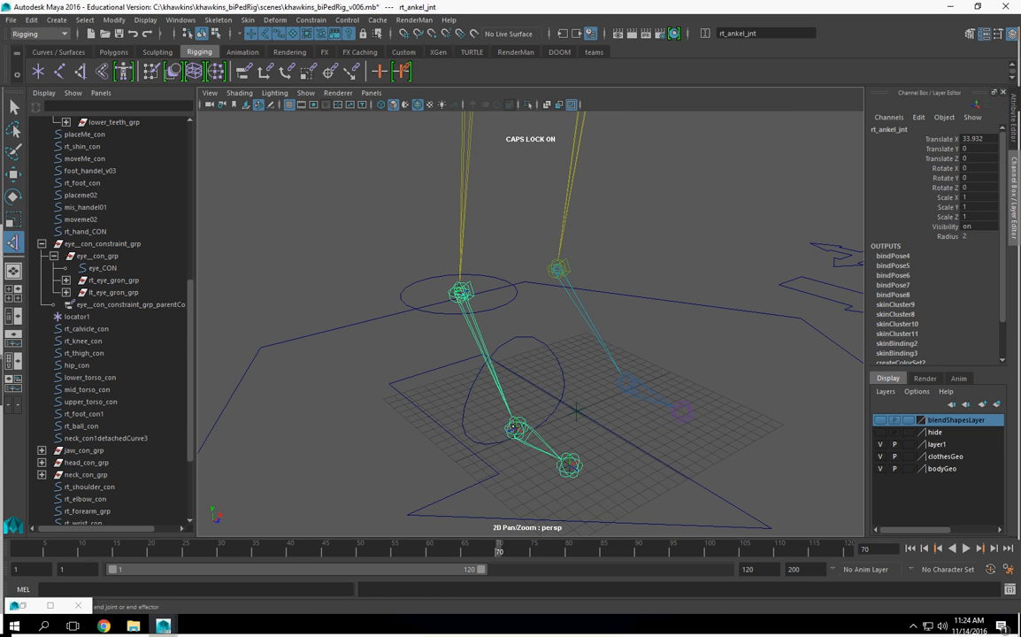
click(516, 428)
click(12, 244)
click(567, 466)
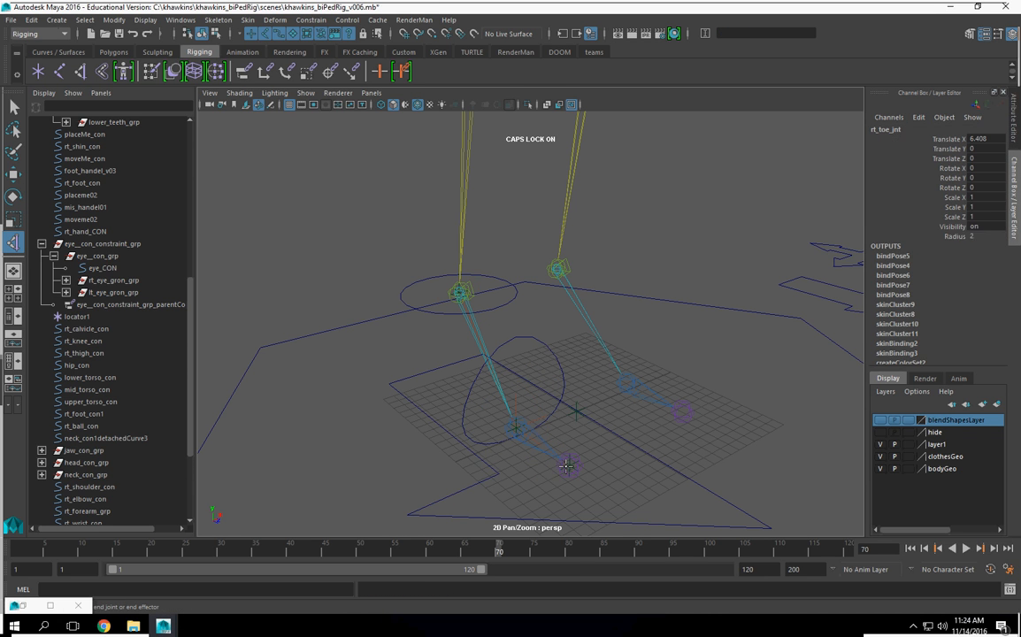
click(513, 425)
Select the right leg's ikHandle3 and frame it in the Hypergraph Hierarchy.
alt+right_drag(748, 383, 567, 356)
alt+middle_drag(539, 221, 547, 401)
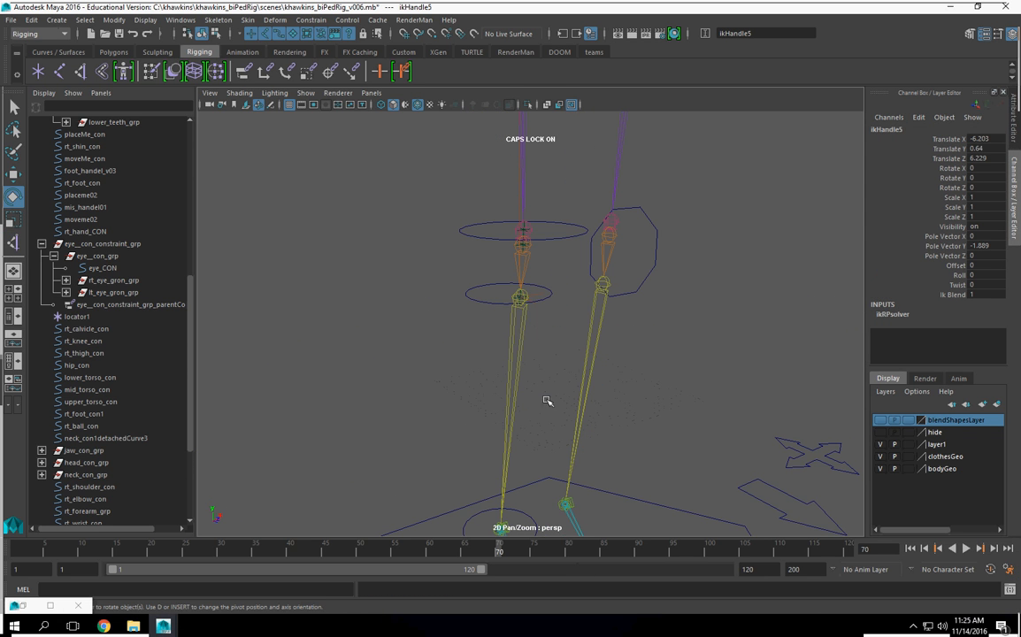
click(542, 295)
key(space)
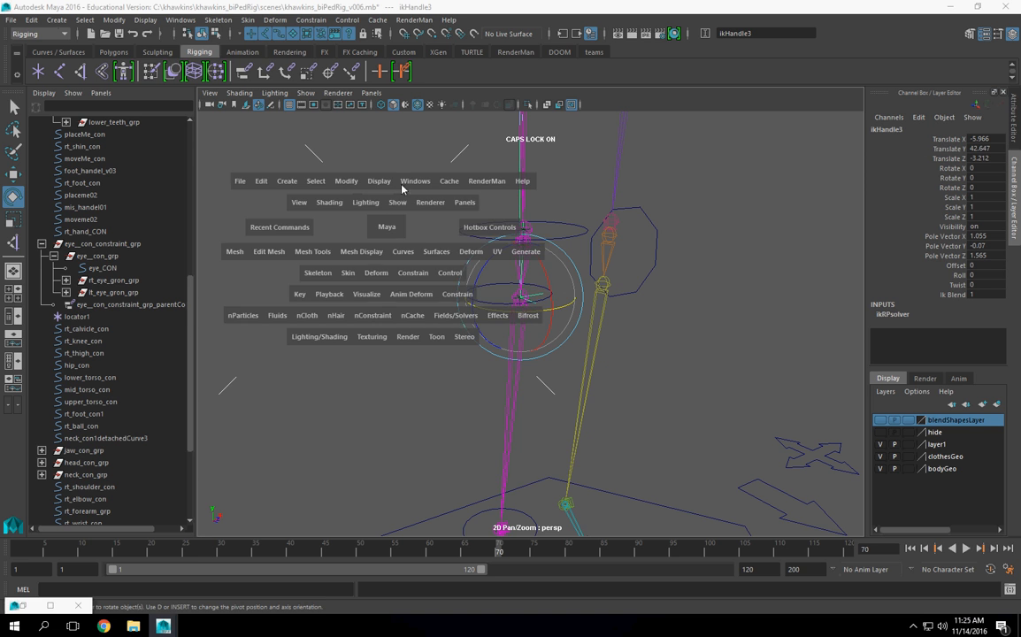
click(415, 180)
click(453, 315)
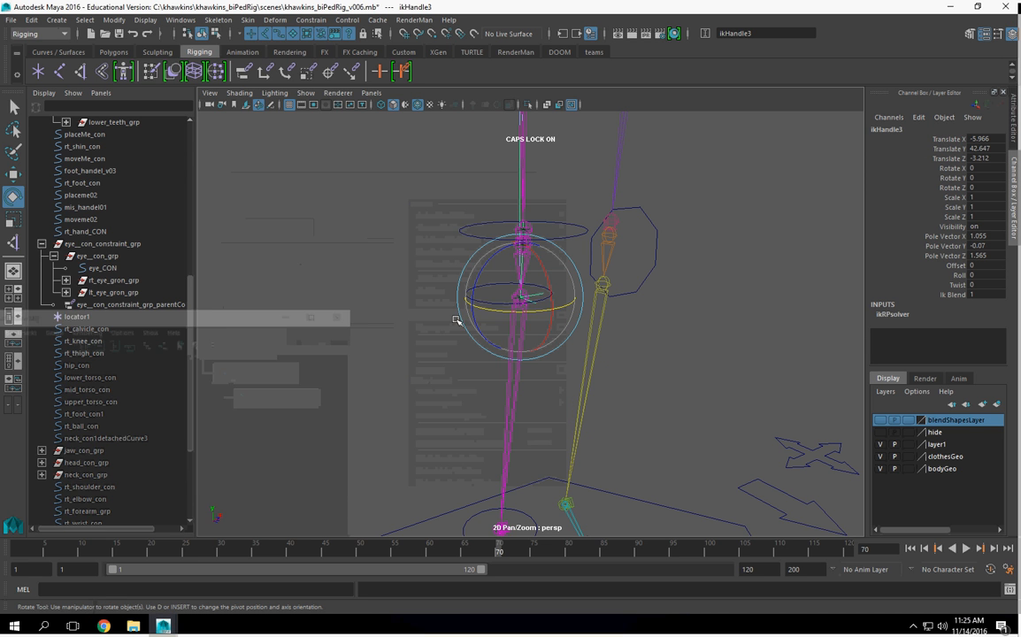
key(f)
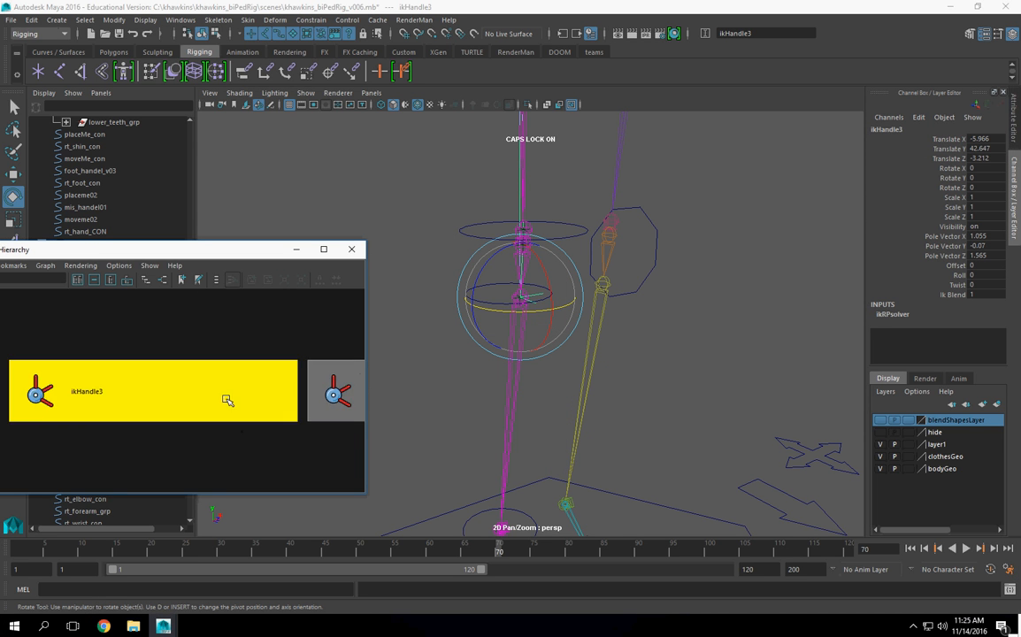
Frame the right shin joint in the Hypergraph Hierarchy, select the right leg's effector3 and minimise the window.
click(504, 376)
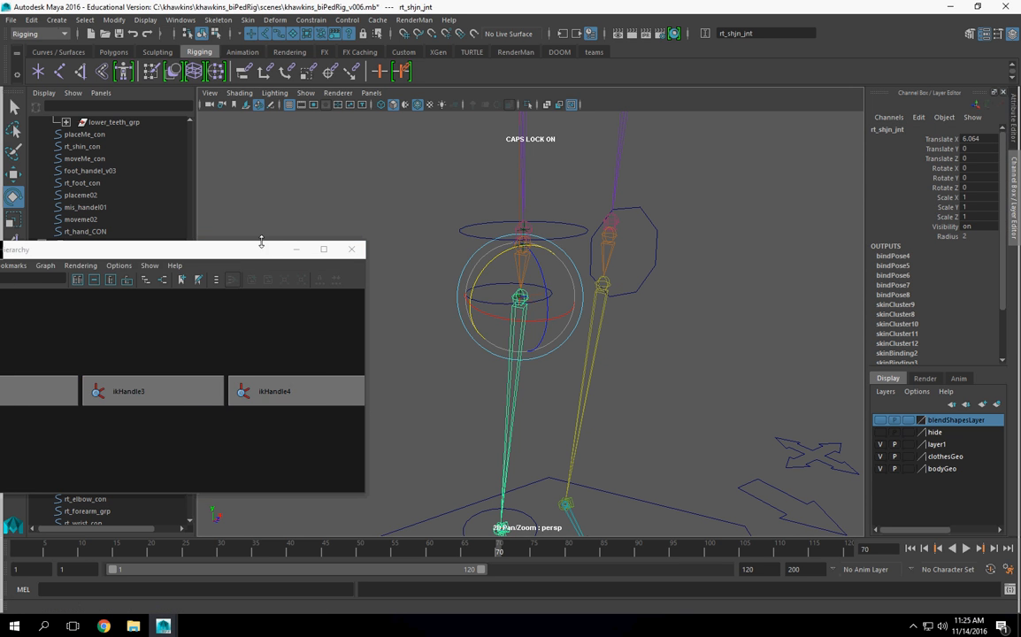
drag(279, 247, 469, 162)
key(f)
scroll(411, 336, down, 3)
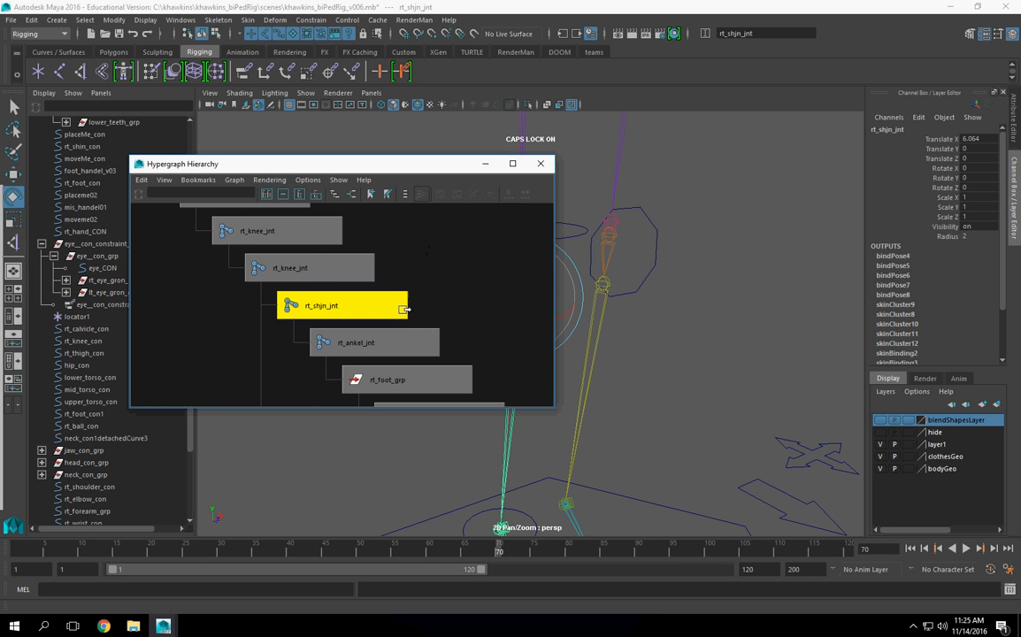
alt+middle_drag(417, 351, 294, 340)
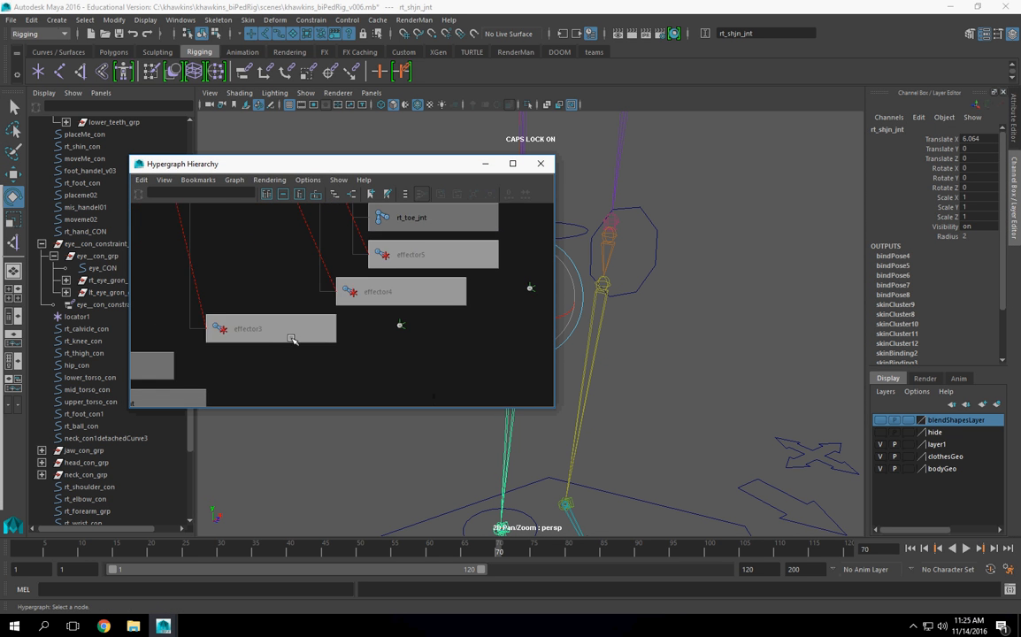
click(280, 332)
click(484, 166)
Move the pivot of effector3 from the right shin joint down onto the right ankle joint.
alt+middle_drag(512, 373, 496, 333)
scroll(496, 332, down, 2)
click(15, 175)
alt+drag(569, 343, 571, 345)
key(Insert)
drag(509, 276, 527, 429)
Create an IK handle on the left leg from the thigh joint to the shin joint.
click(15, 242)
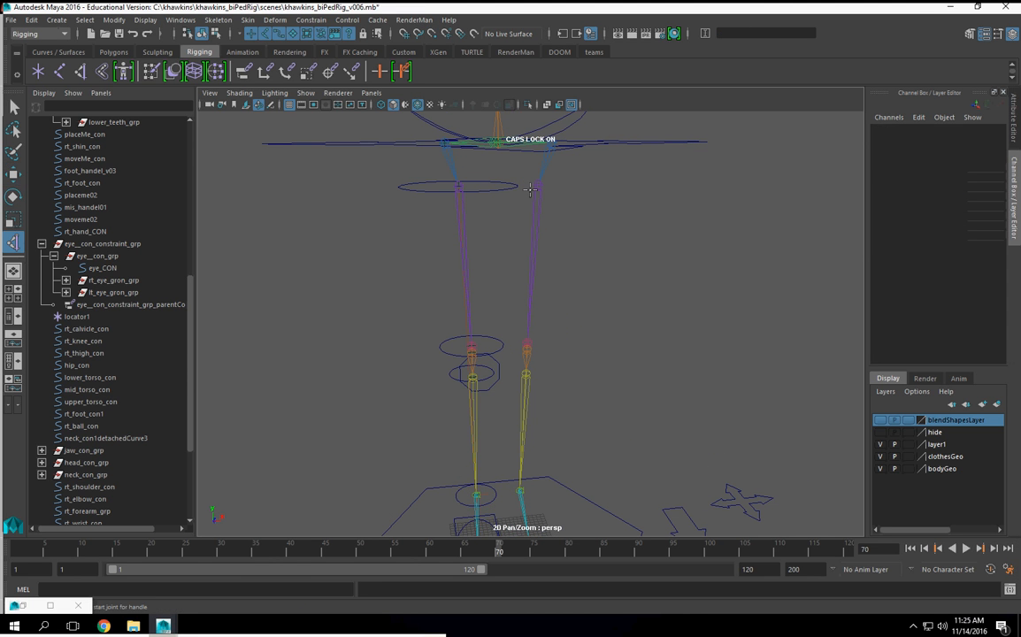
click(536, 185)
alt+drag(536, 184, 550, 253)
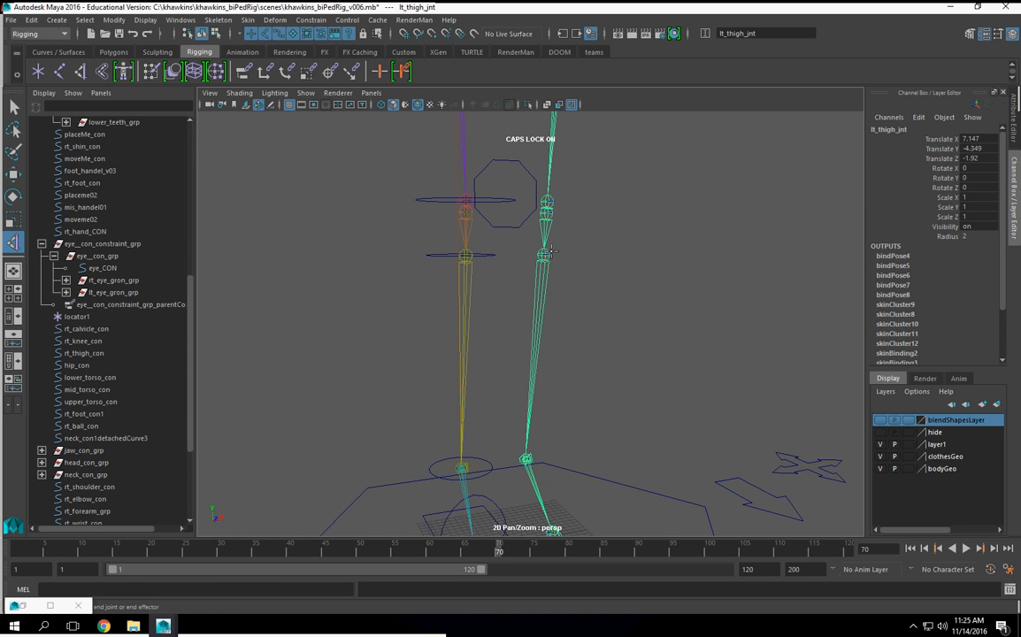
click(545, 254)
alt+middle_drag(547, 265, 566, 152)
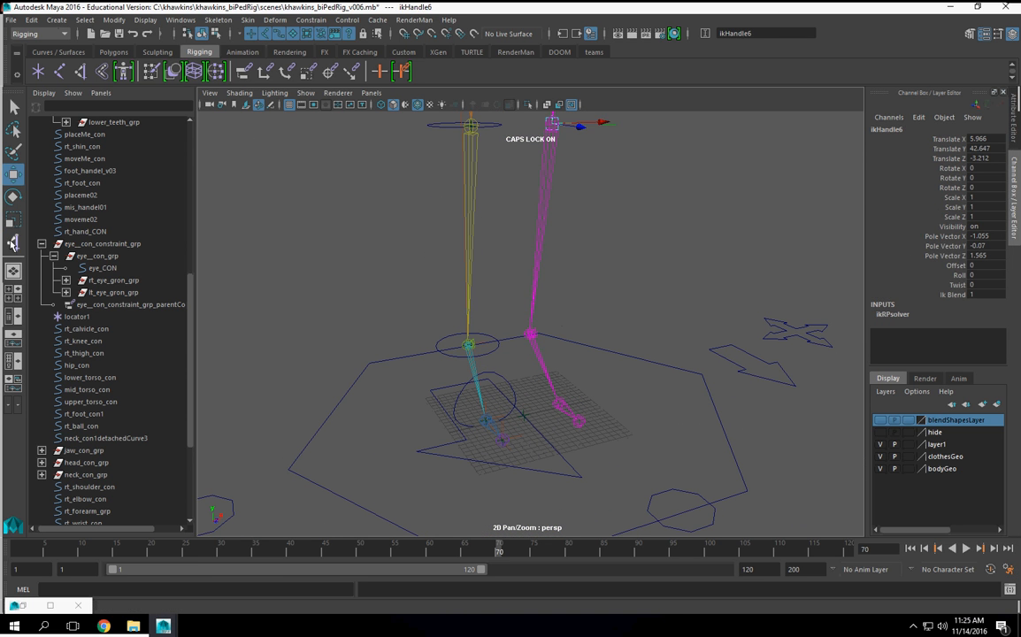
Create IK handles on the left foot from the ankle joint to the ball joint and from the ball joint to the toe joint.
click(15, 243)
click(528, 333)
click(557, 404)
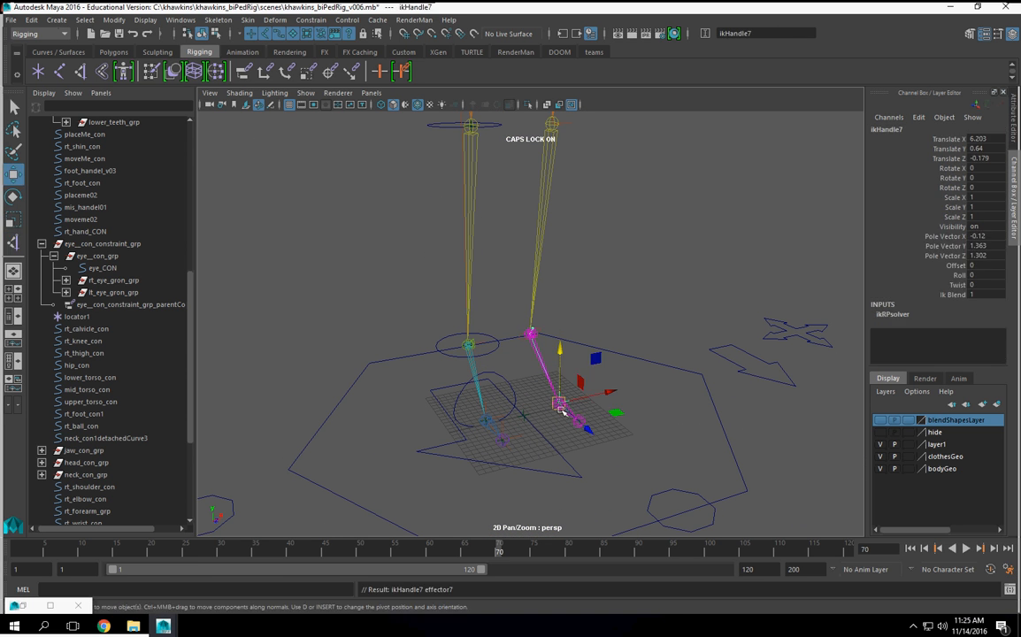
click(14, 242)
click(557, 403)
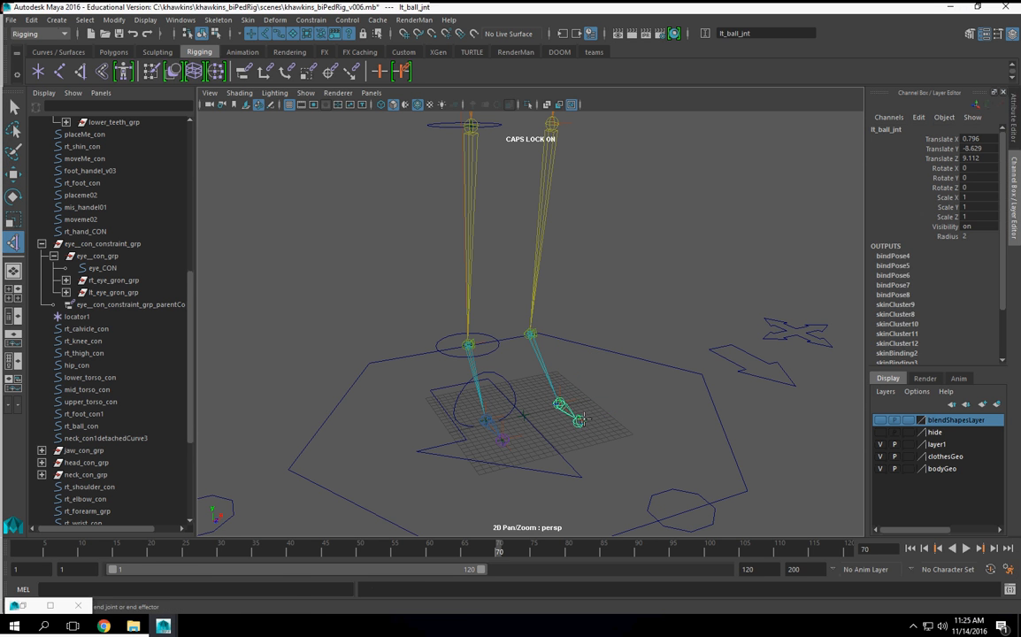
click(579, 422)
alt+middle_drag(576, 257, 579, 410)
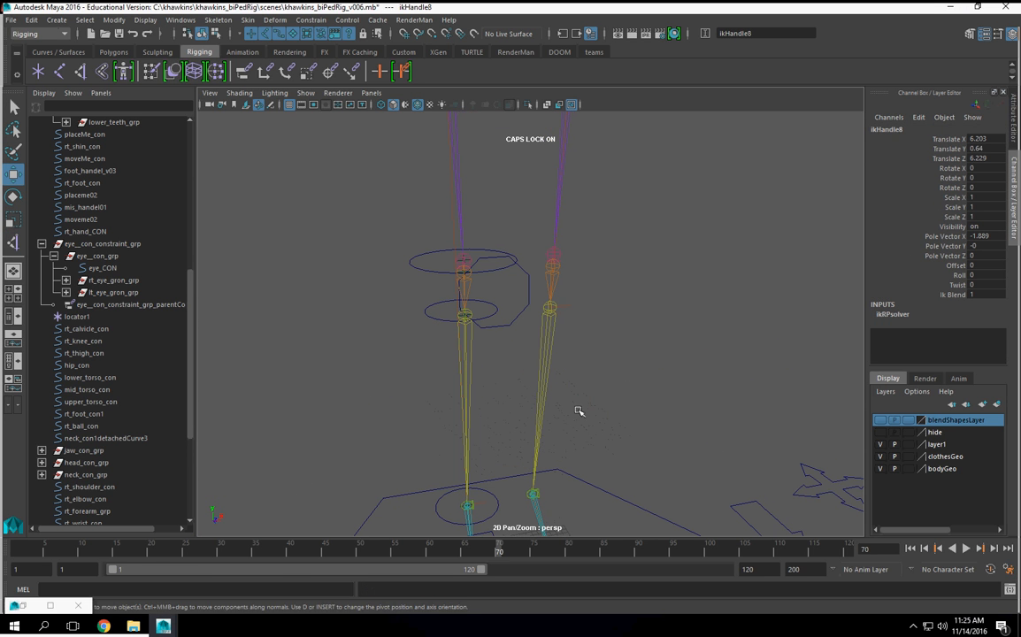
Frame the left shin joint in the Hypergraph Hierarchy and select the left leg's effector6.
click(552, 307)
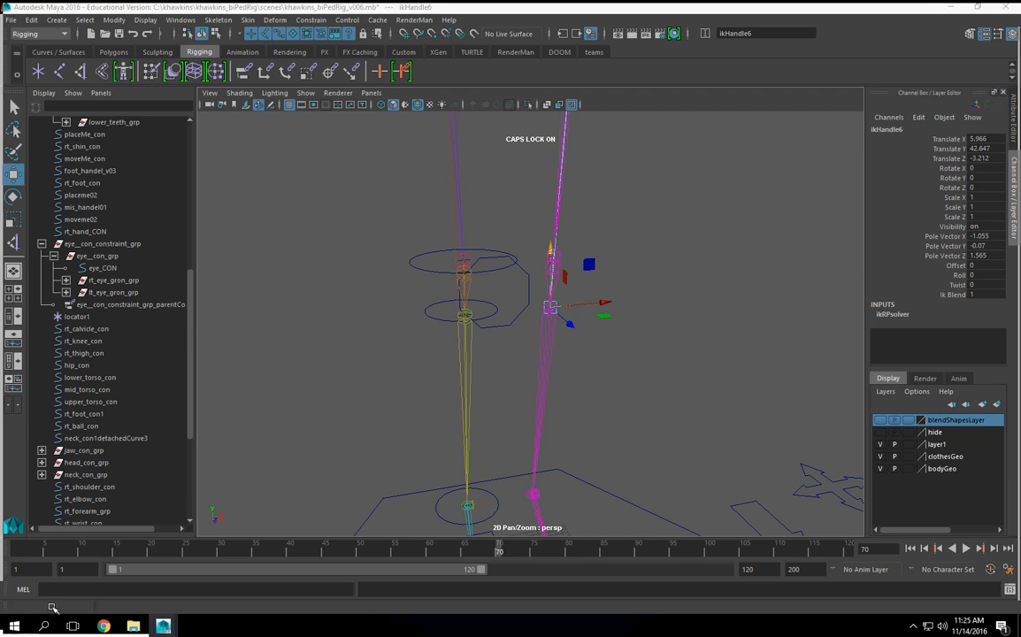
click(50, 606)
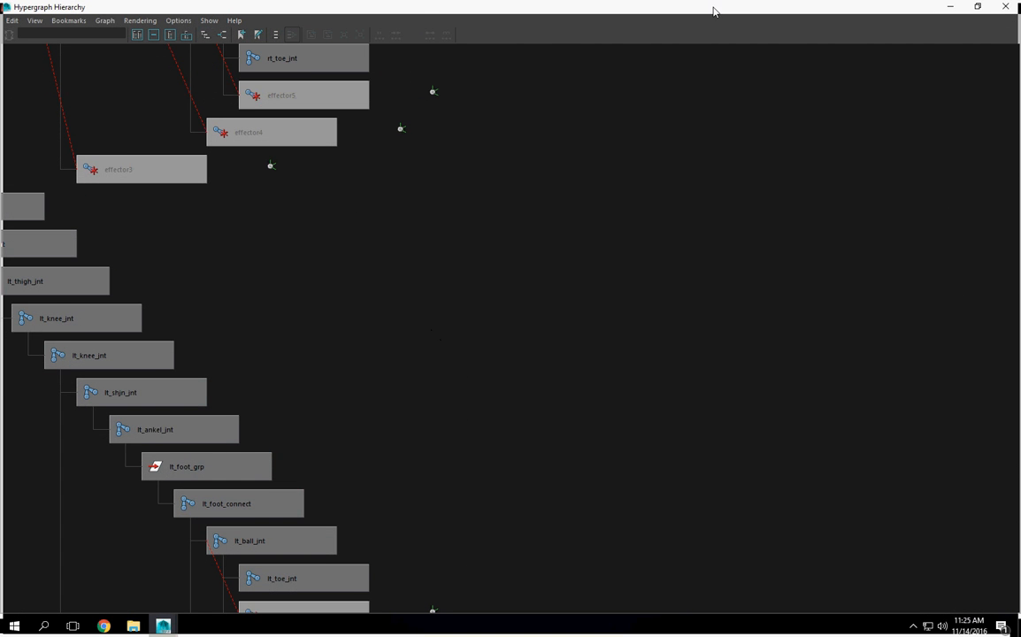
double_click(714, 10)
click(662, 208)
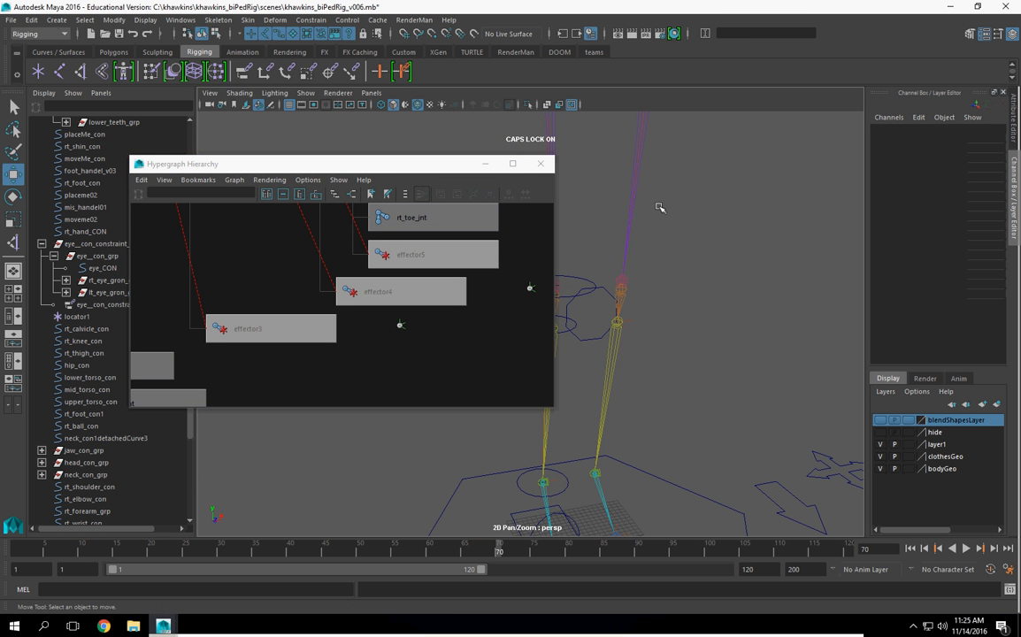
click(637, 193)
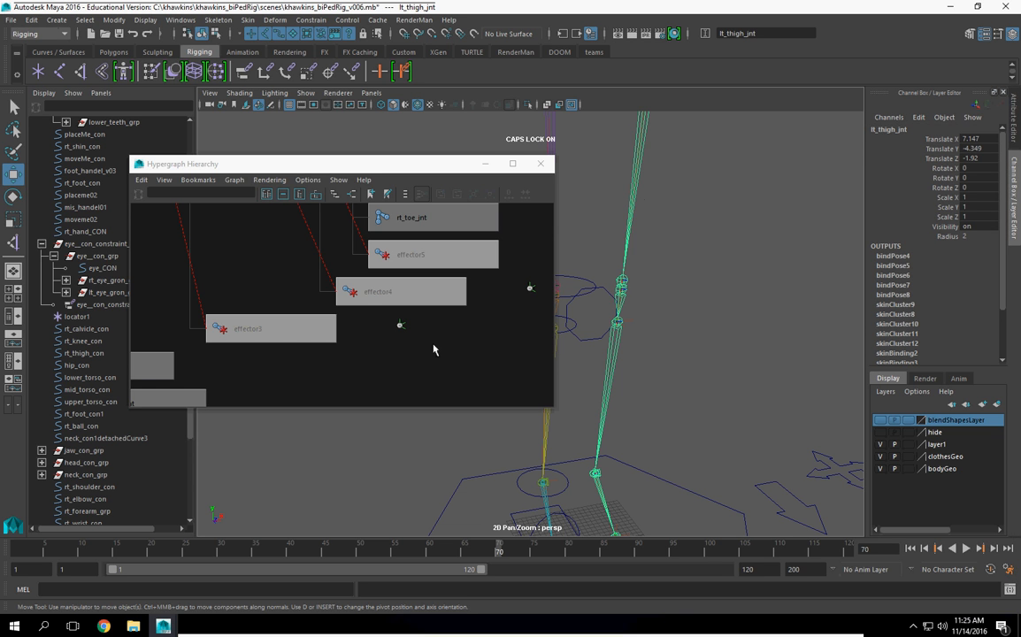
click(617, 321)
key(f)
scroll(365, 316, down, 6)
alt+middle_drag(329, 360, 303, 312)
click(304, 309)
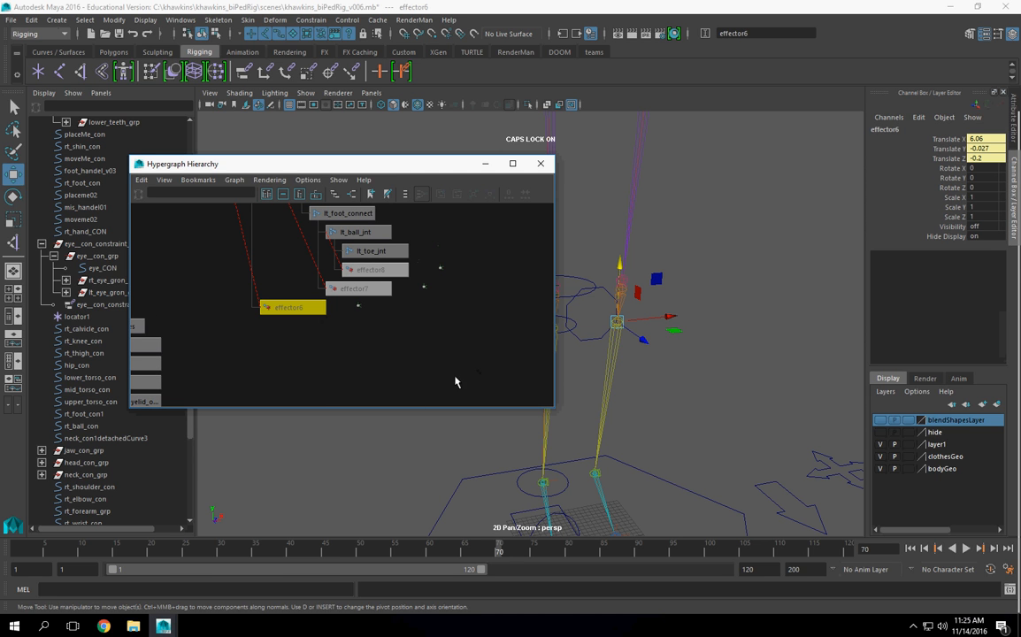
Move the pivot of effector6 from the left shin joint down onto the left ankle joint and close the Hypergraph Hierarchy.
key(Insert)
key(v)
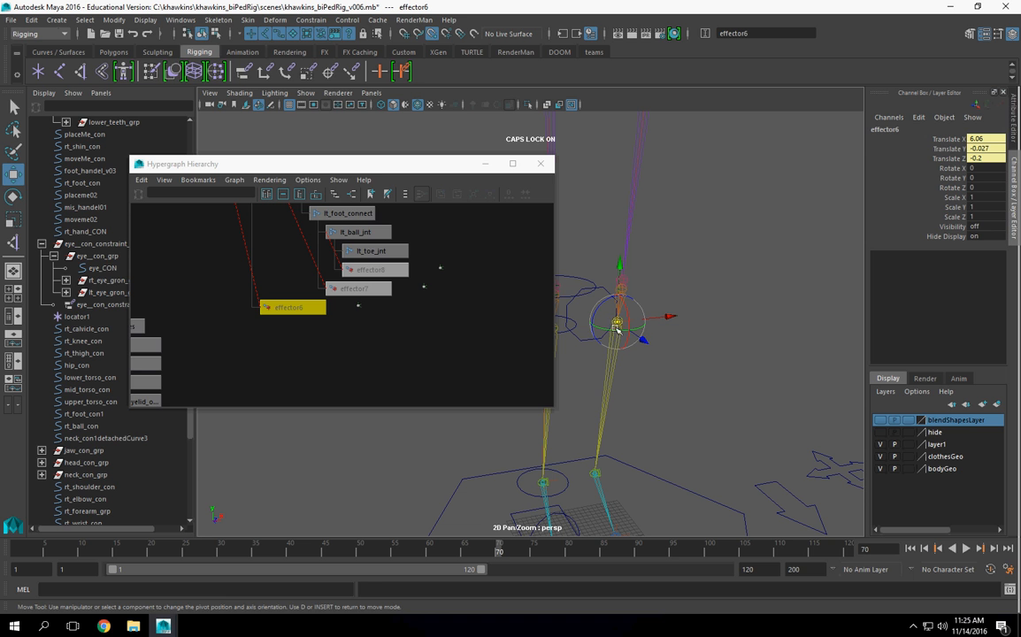
drag(617, 322, 595, 474)
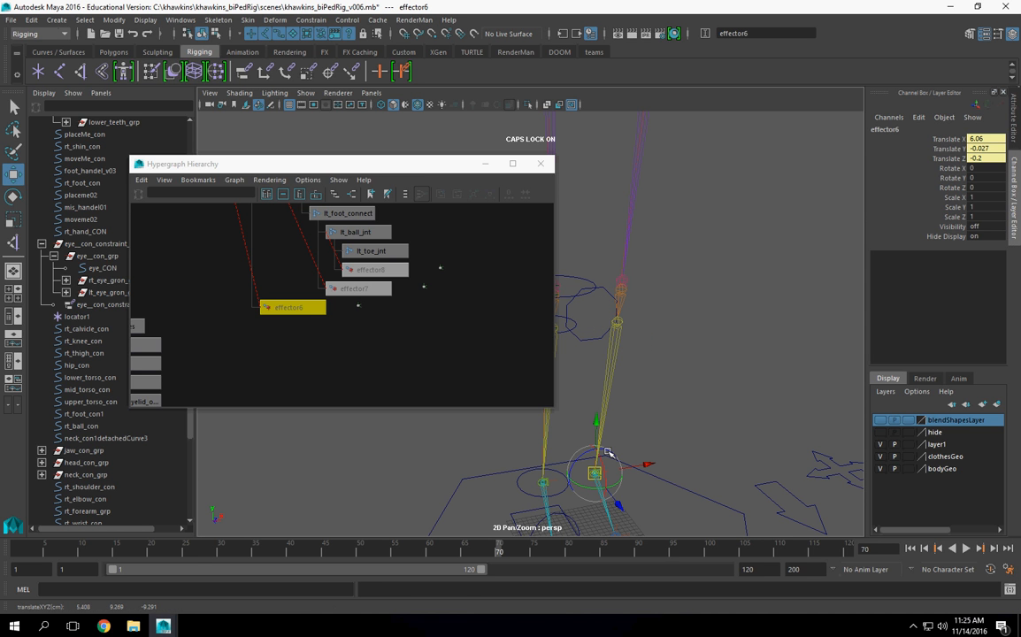
click(540, 166)
scroll(560, 301, down, 5)
mouse_move(570, 387)
alt+mouse_down()
mouse_move(577, 344)
mouse_move(576, 383)
alt+mouse_up()
alt+right_drag(577, 383, 694, 347)
click(695, 347)
alt+drag(704, 340, 636, 372)
alt+drag(571, 350, 535, 379)
alt+middle_drag(535, 379, 577, 566)
Save the scene as khawkins_biPedRig_v007.mb.
click(12, 21)
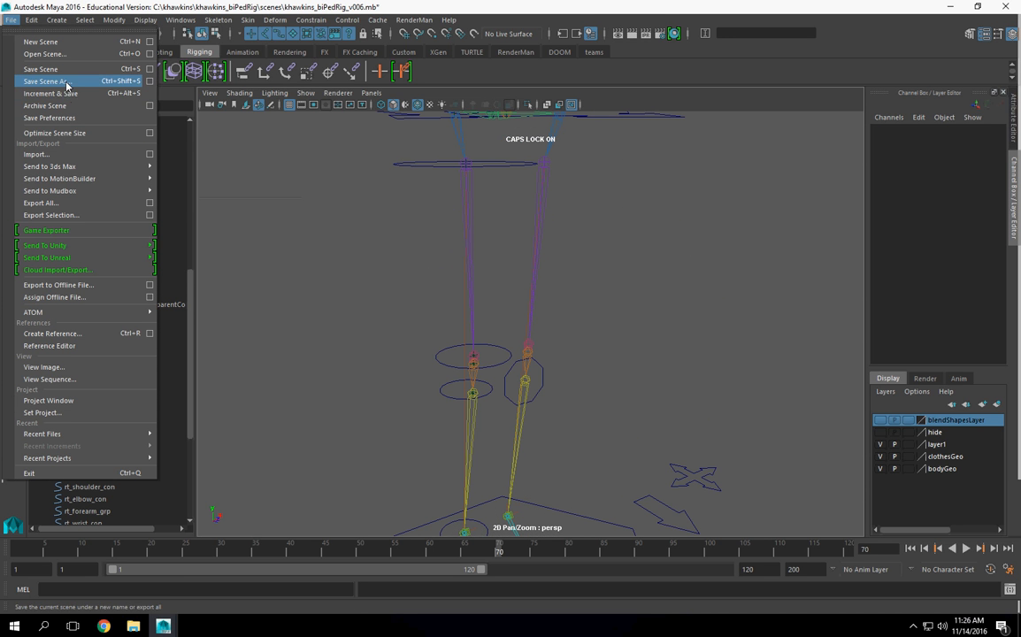
click(151, 82)
click(234, 427)
drag(260, 449, 255, 449)
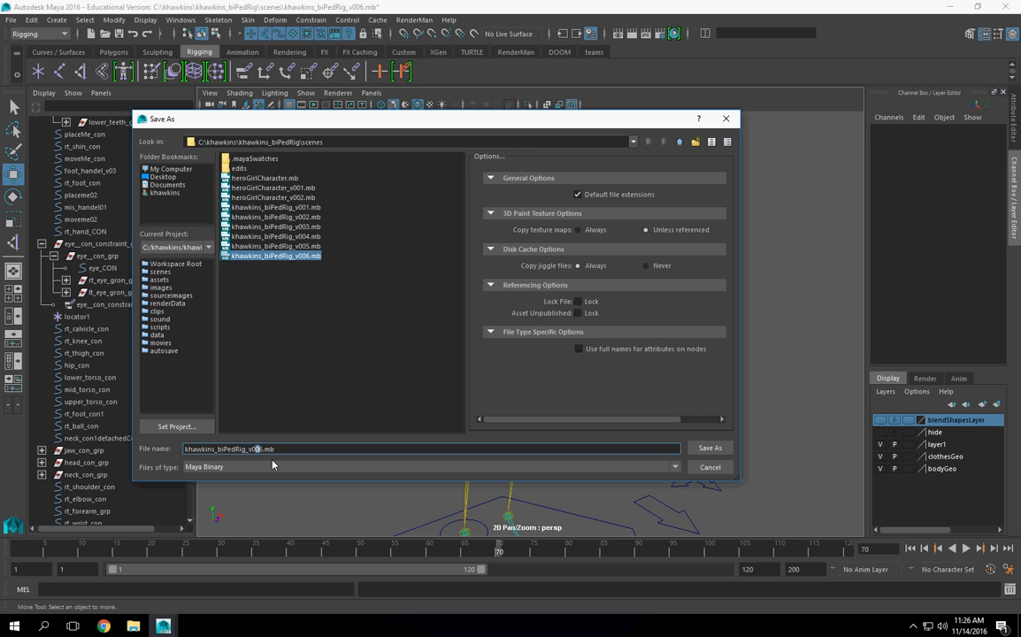
key(Right)
key(shift+Right)
text(7)
key(Return)
Group the right arm's shoulder, elbow, forearm, wrist and IK controls together.
alt+middle_drag(604, 331, 583, 419)
alt+right_drag(583, 419, 490, 423)
alt+drag(490, 423, 579, 261)
click(609, 237)
alt+middle_drag(450, 319, 508, 314)
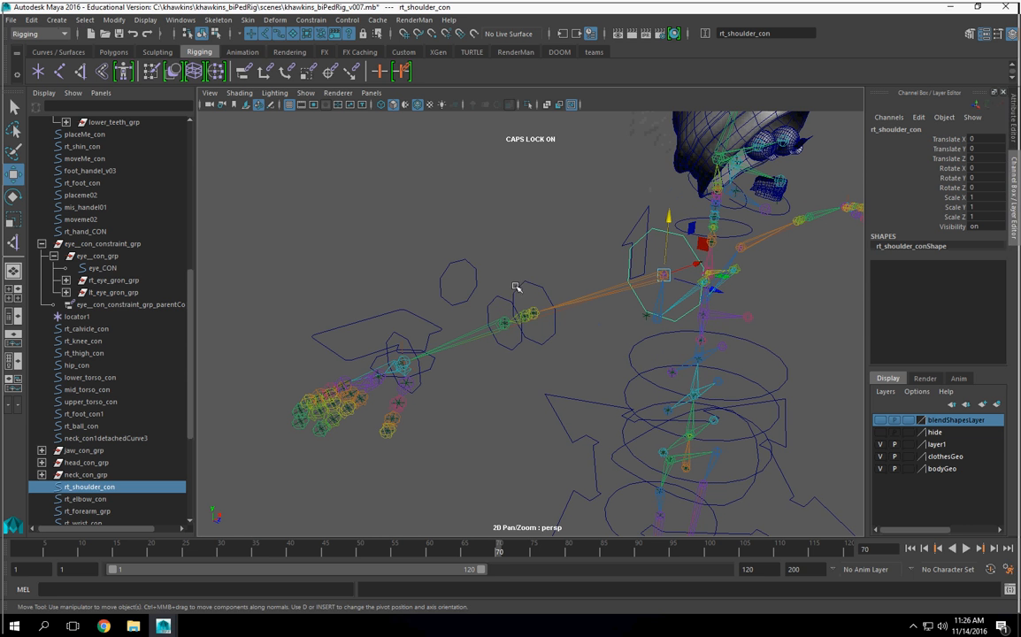
shift+click(520, 288)
shift+click(404, 345)
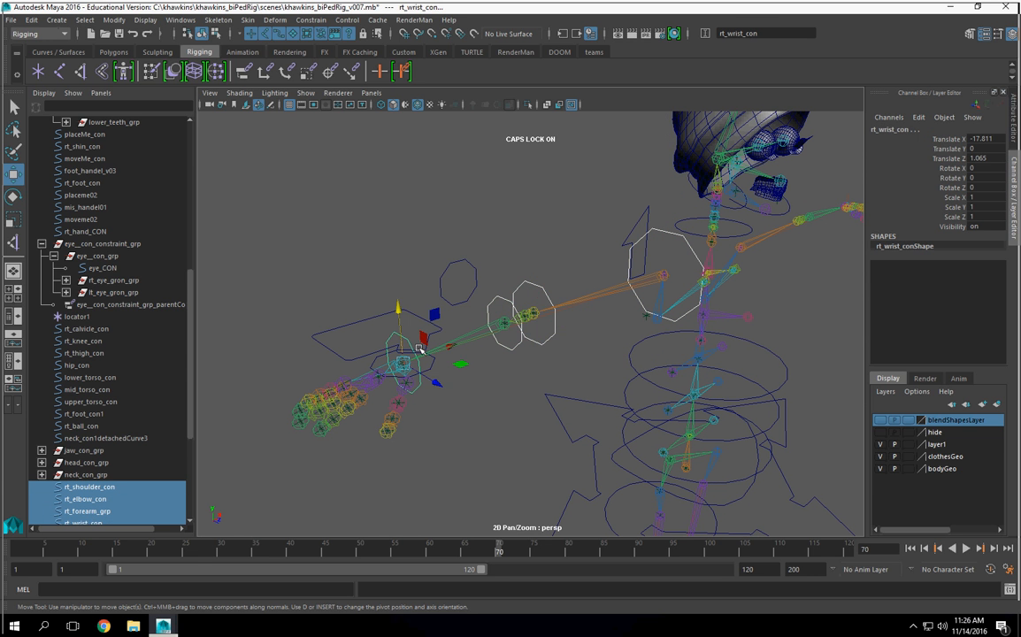
alt+drag(549, 399, 599, 432)
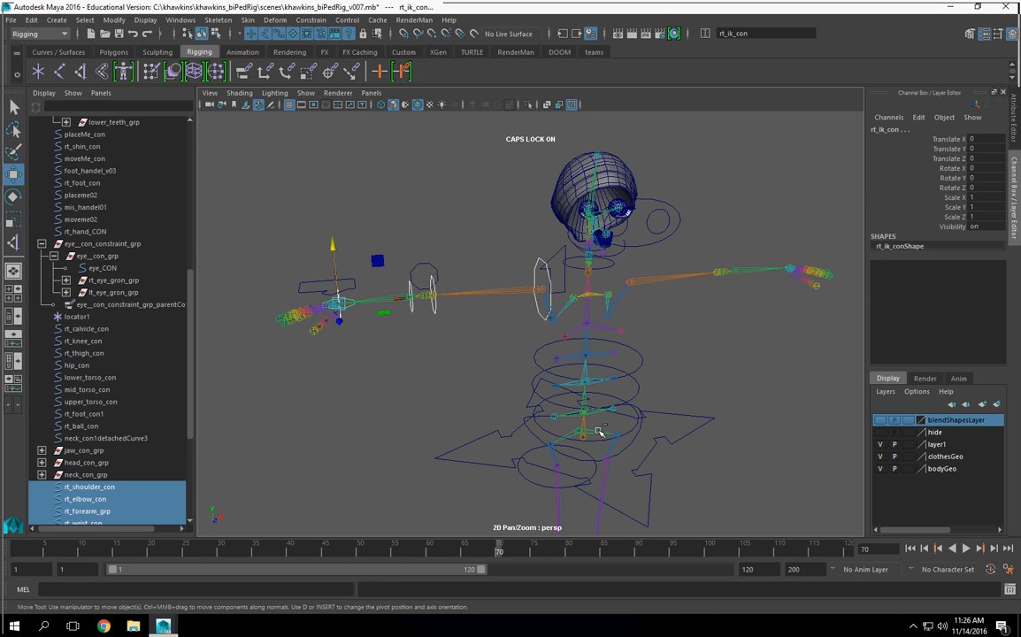
key(ctrl+g)
alt+drag(661, 447, 549, 382)
Center the pivot of the right arm control group and snap it onto the right shoulder joint.
click(114, 20)
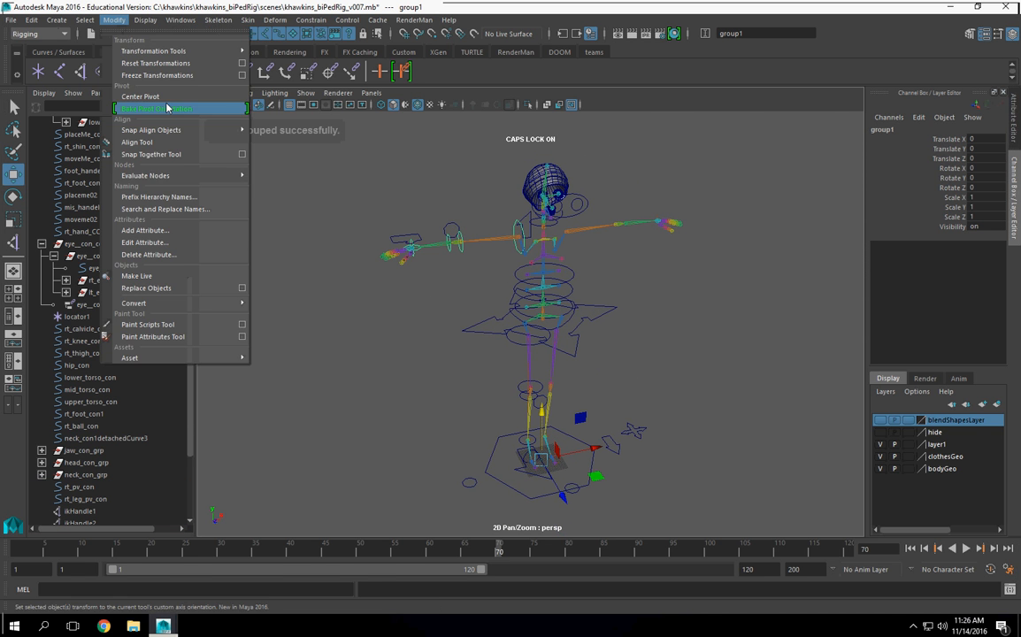
click(128, 98)
alt+right_drag(362, 238, 510, 312)
alt+middle_drag(446, 254, 519, 353)
key(Insert)
alt+middle_drag(362, 309, 373, 383)
alt+right_drag(373, 383, 495, 399)
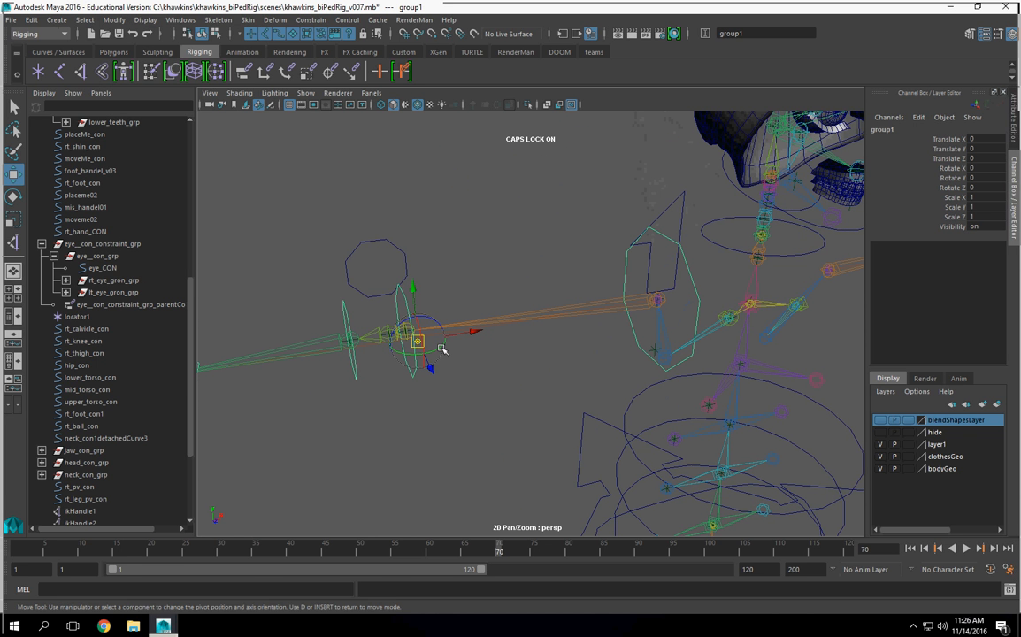
key(v)
drag(416, 341, 613, 303)
alt+right_drag(650, 305, 506, 395)
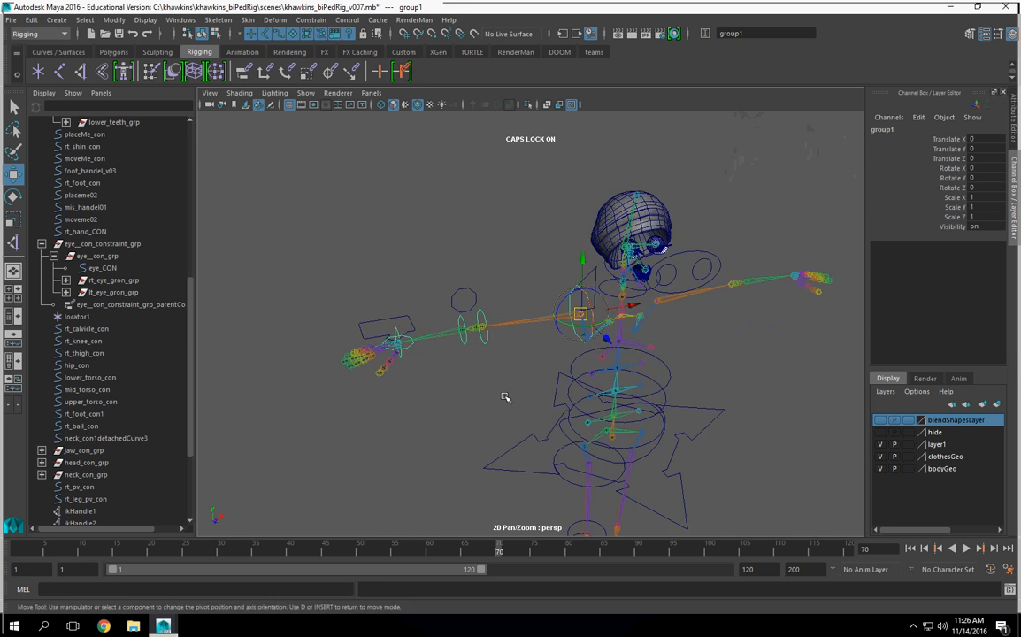
Group group1 under a parent group and mirror that parent to the left arm with Duplicate Special, Copy, Scale X -1.
alt+drag(506, 395, 506, 372)
alt+drag(336, 352, 253, 415)
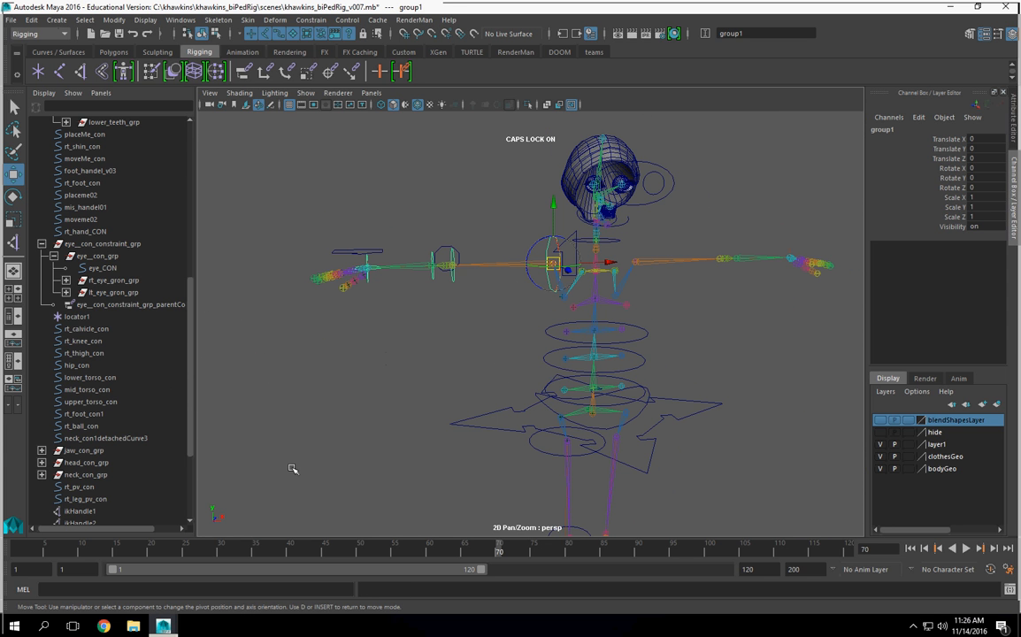
key(ctrl+g)
alt+right_drag(495, 419, 444, 412)
alt+drag(444, 412, 280, 319)
click(31, 19)
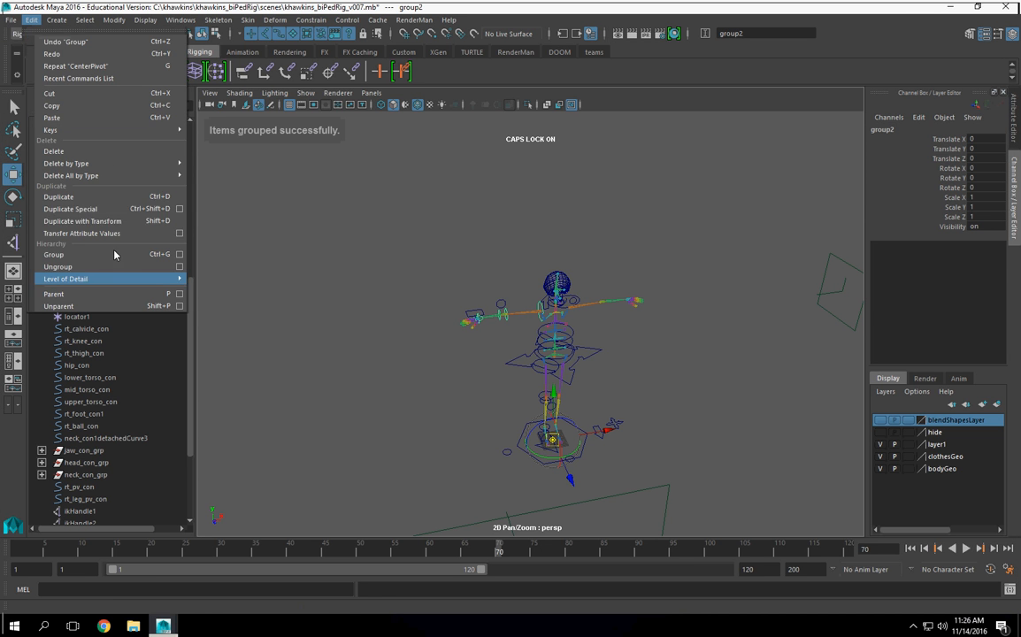
click(181, 210)
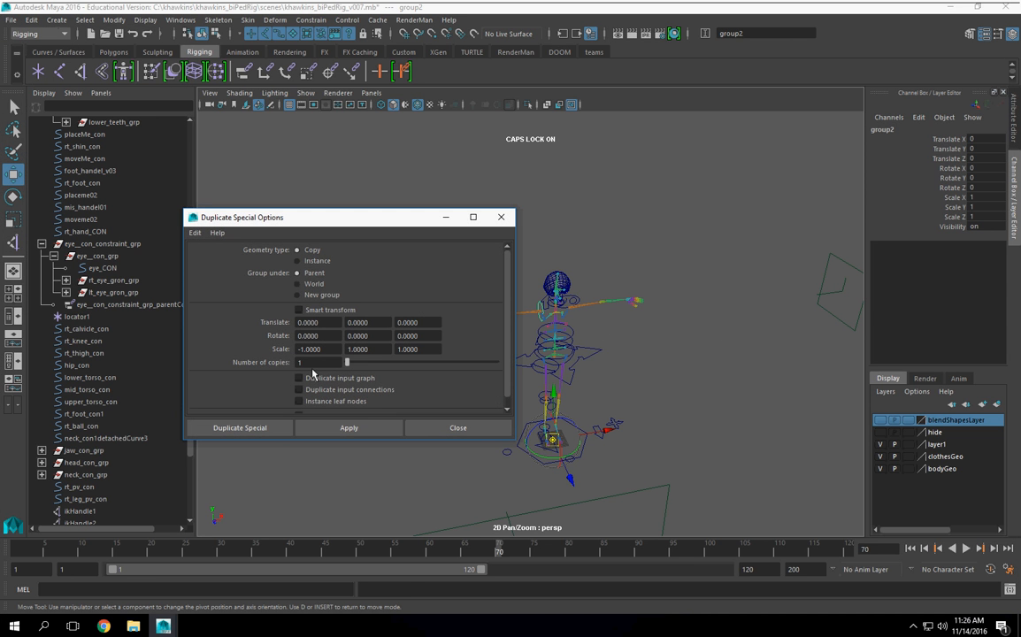
click(326, 432)
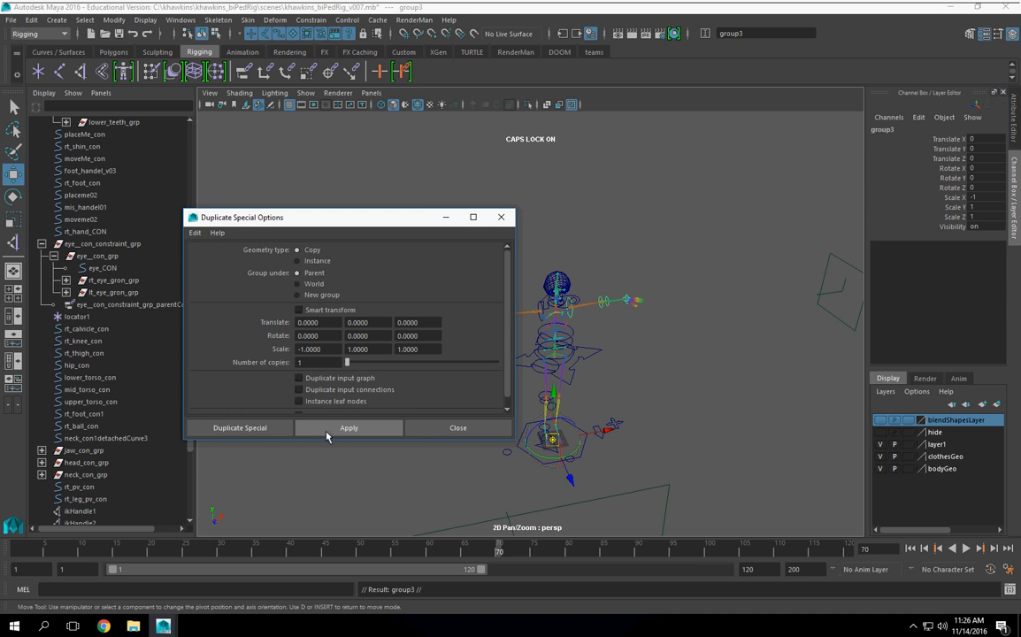
click(505, 219)
Unparent the mirrored group1 from group3 and freeze its transformations.
alt+right_drag(594, 408, 714, 409)
alt+middle_drag(714, 410, 648, 463)
alt+right_drag(648, 463, 676, 442)
alt+drag(677, 443, 632, 417)
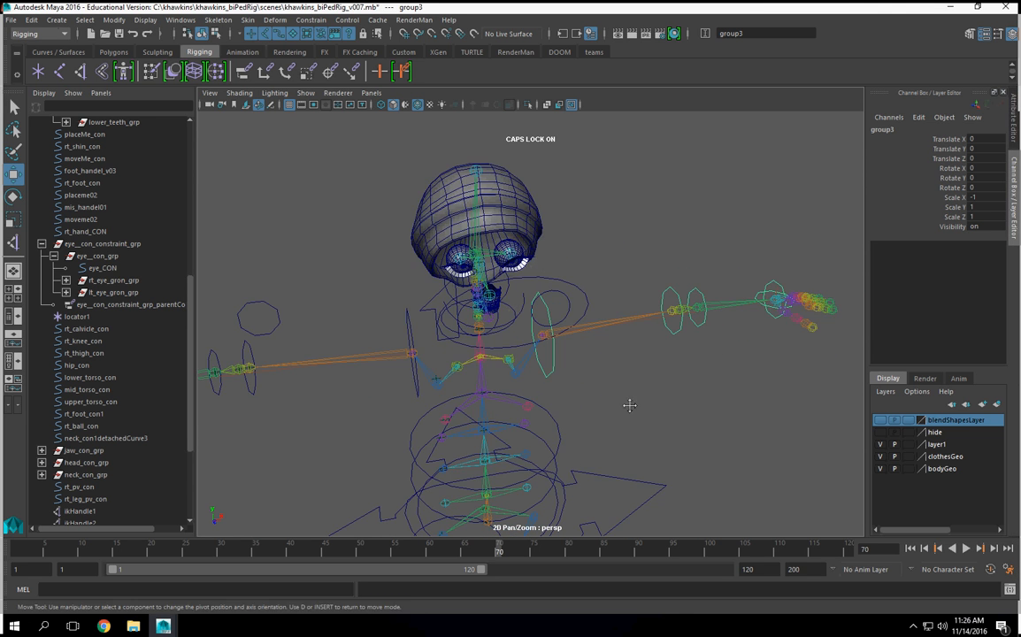
alt+middle_drag(632, 417, 588, 319)
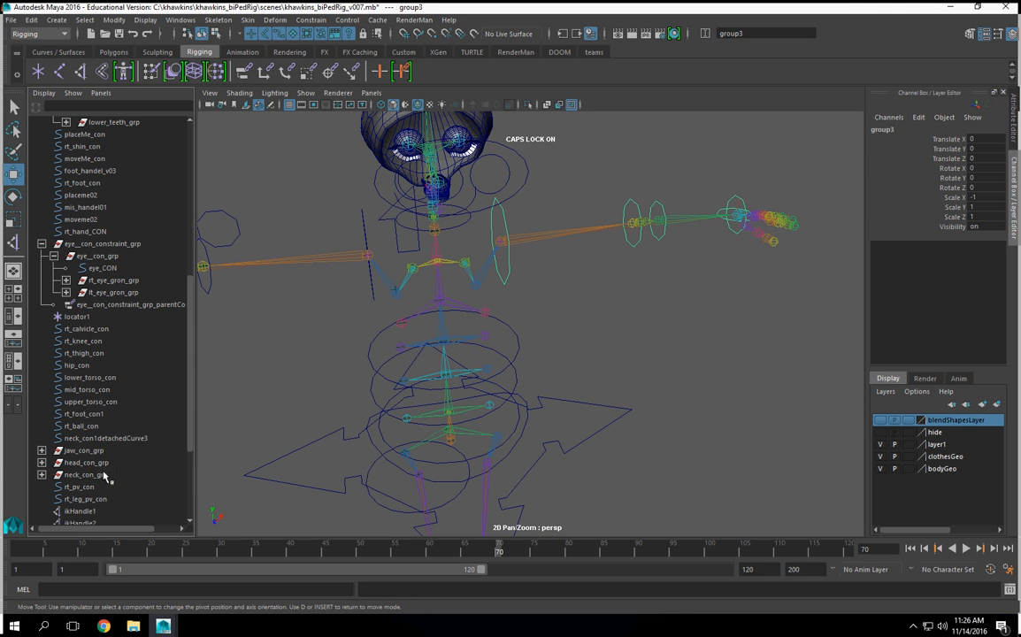
scroll(135, 450, down, 4)
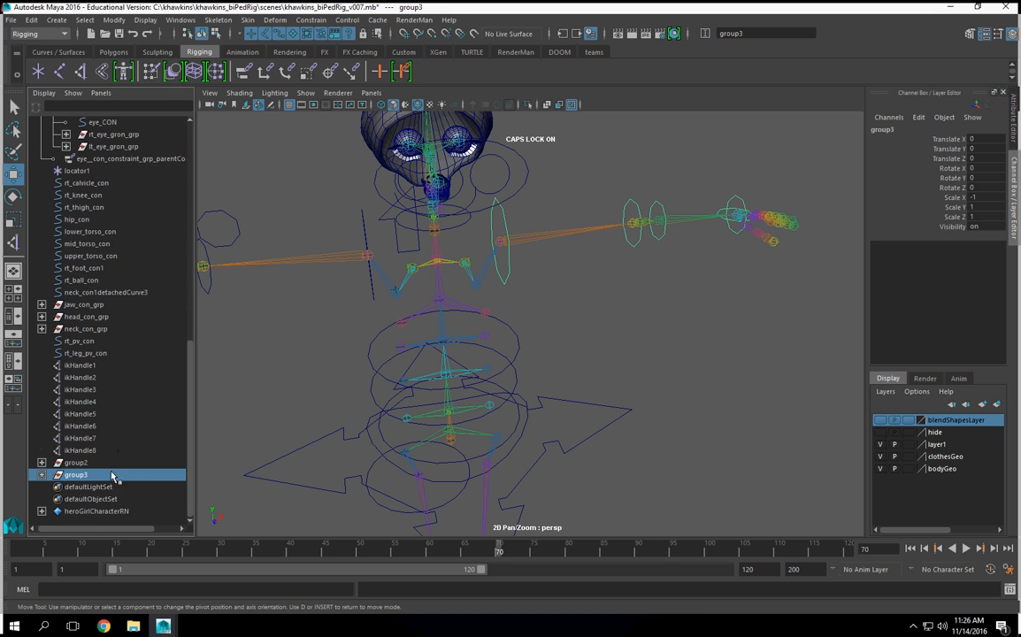
click(42, 475)
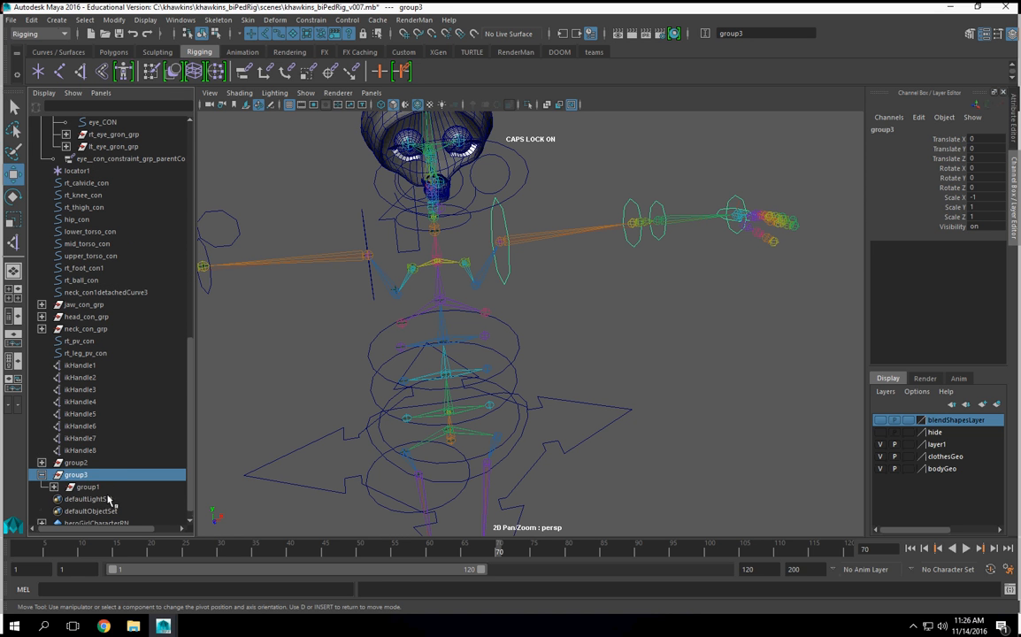
click(97, 487)
key(shift+p)
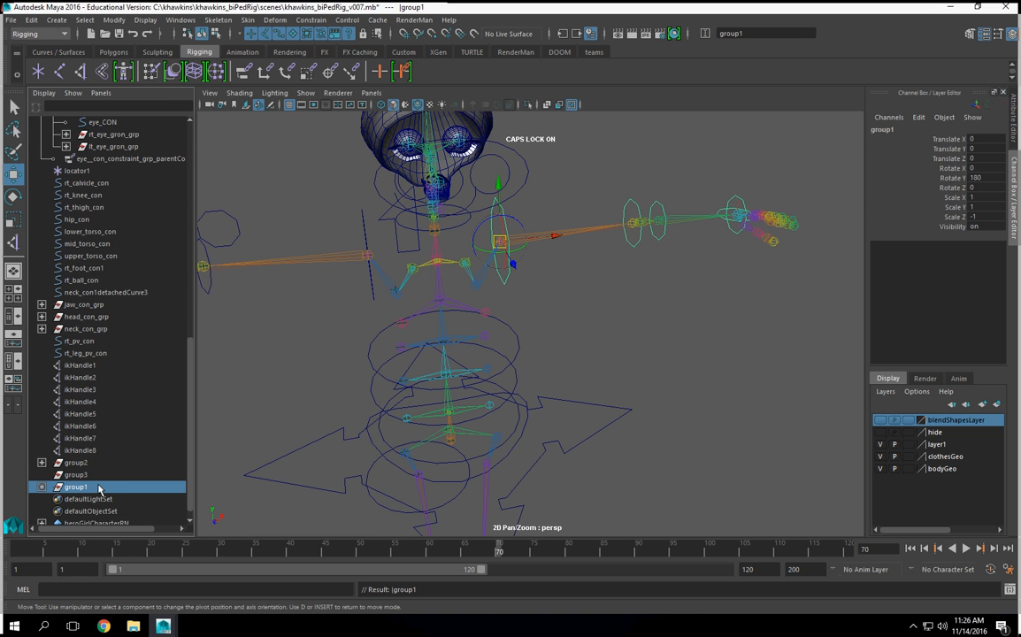
click(113, 20)
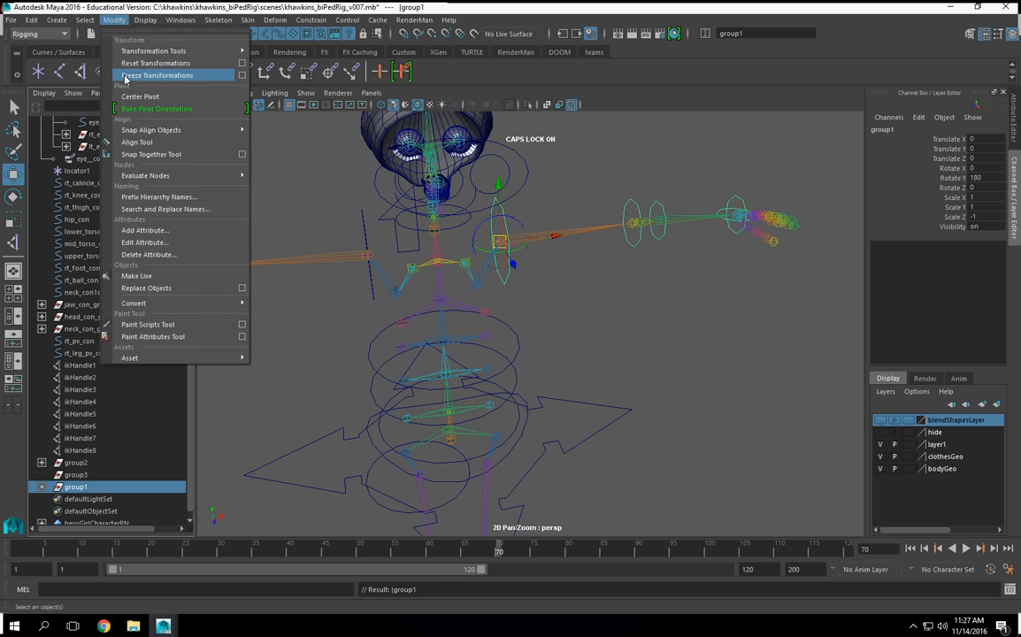
click(124, 71)
Rename the mirrored left arm controls, including shoulder and IK, by replacing the prefix rt_ with lt_ on the selected objects.
alt+middle_drag(565, 329, 565, 364)
alt+drag(565, 365, 510, 353)
alt+middle_drag(510, 353, 538, 342)
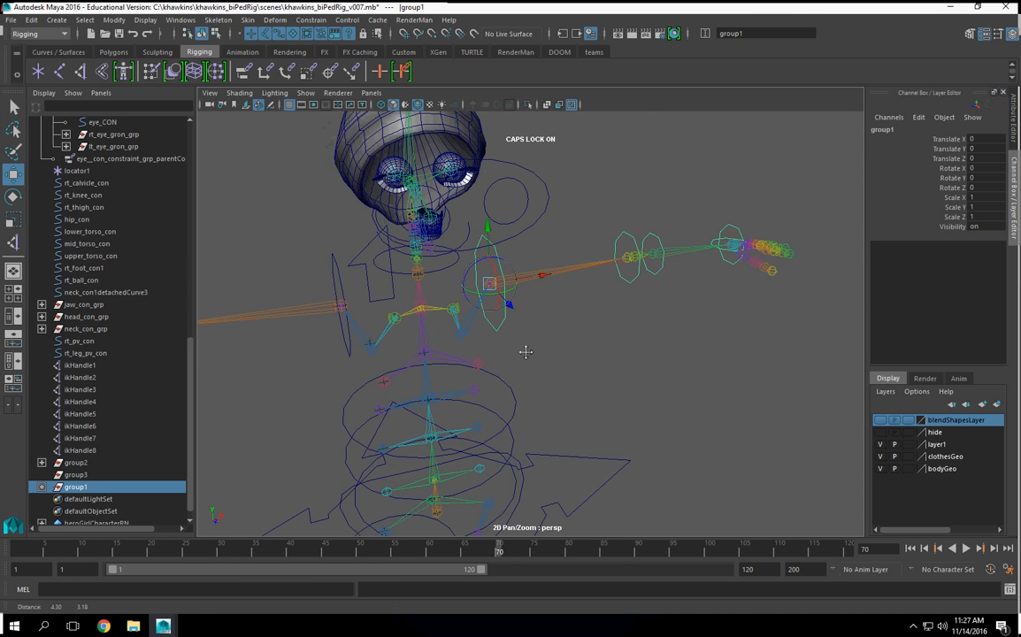
alt+right_drag(538, 341, 550, 310)
alt+middle_drag(551, 310, 494, 326)
click(478, 326)
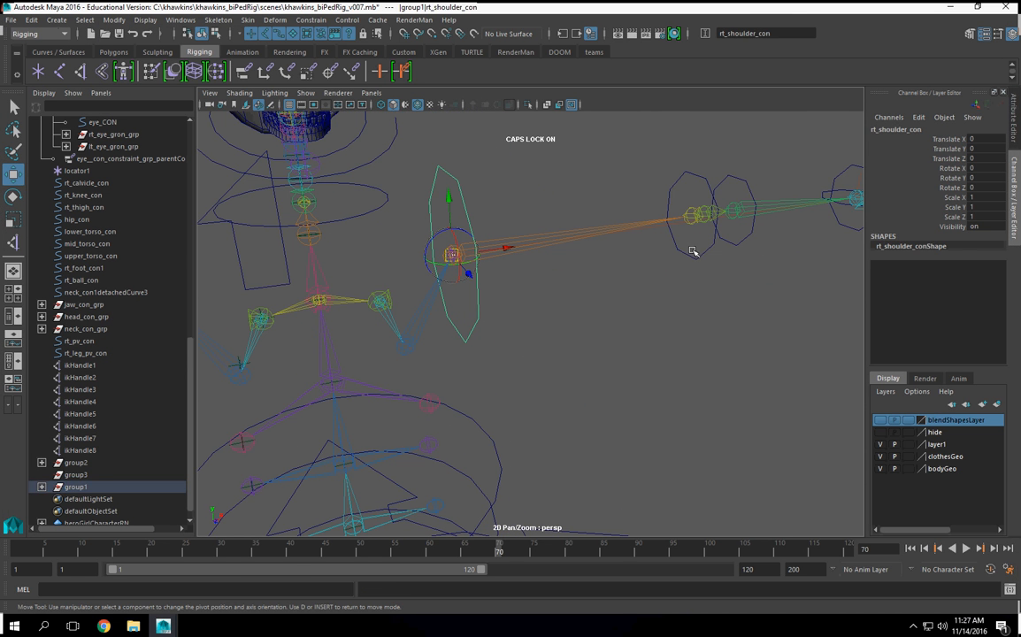
click(708, 246)
alt+middle_drag(749, 259, 708, 288)
click(689, 284)
alt+drag(620, 281, 353, 300)
click(617, 311)
click(114, 20)
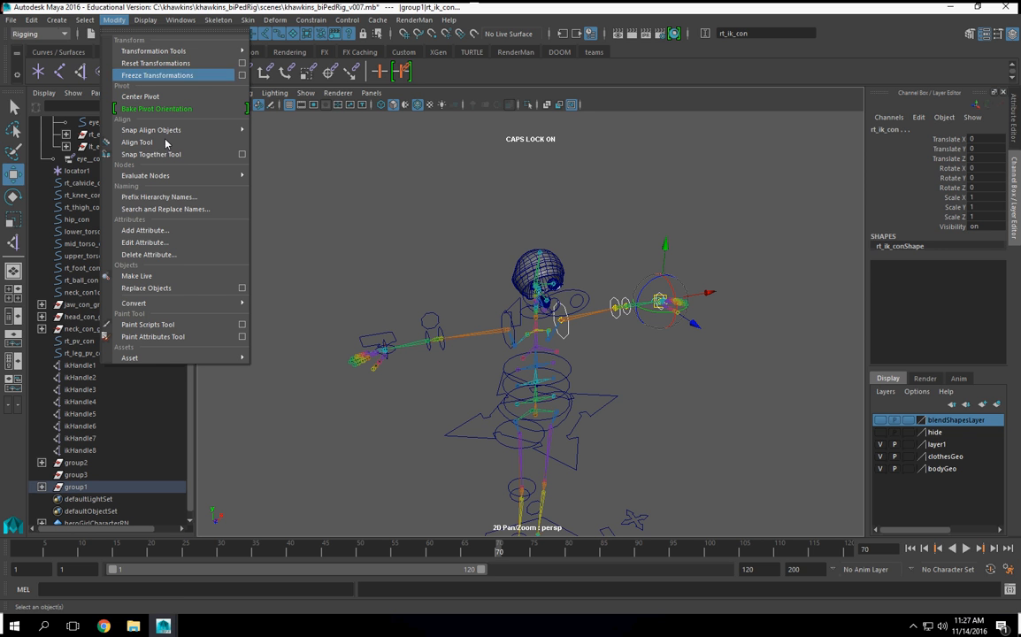
click(707, 102)
key(Insert)
click(113, 19)
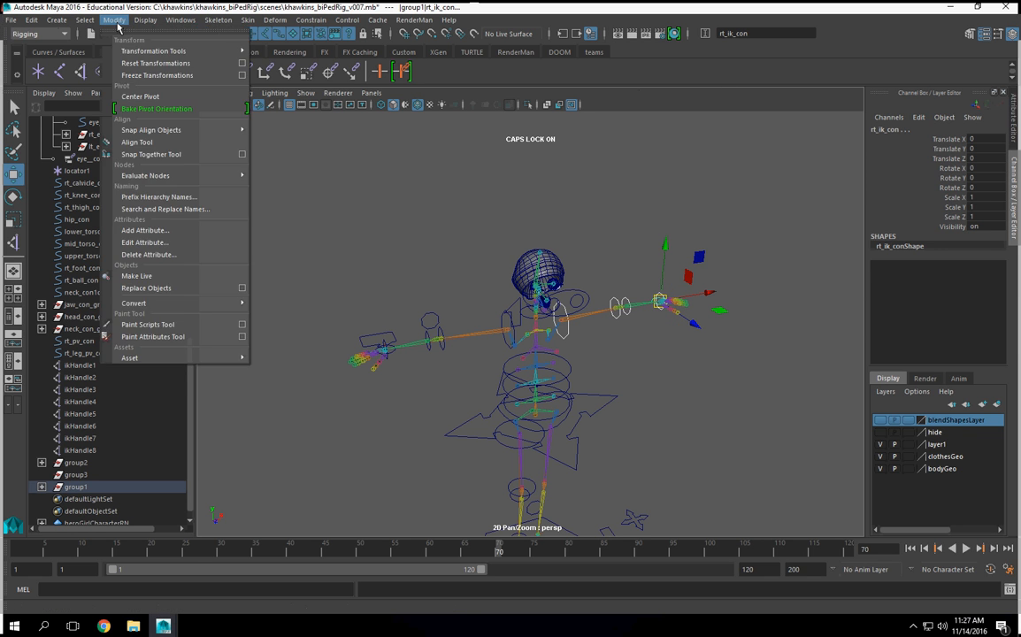
click(155, 208)
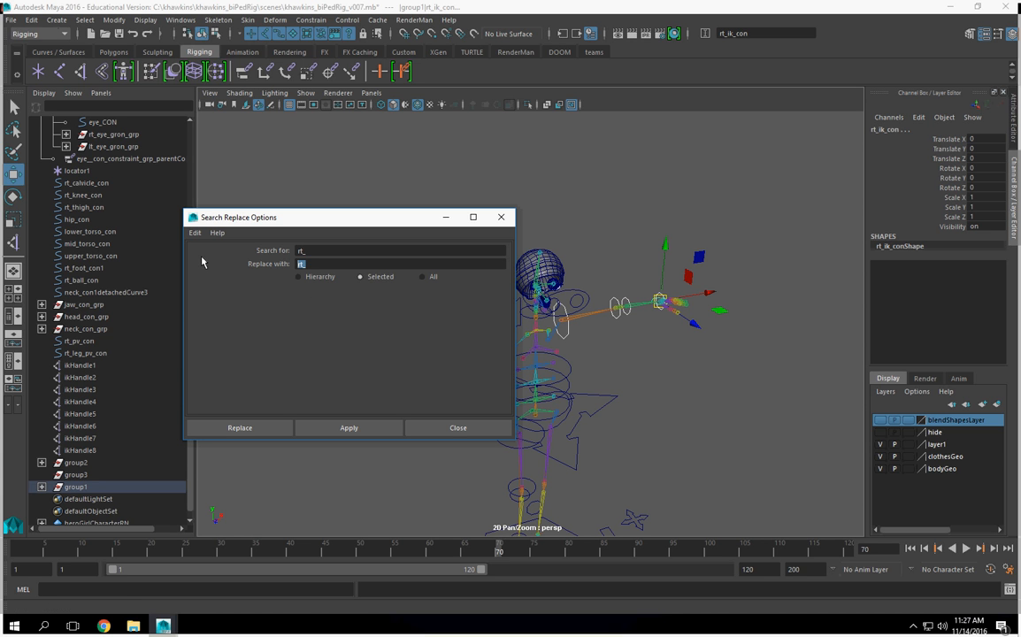
text(lt)
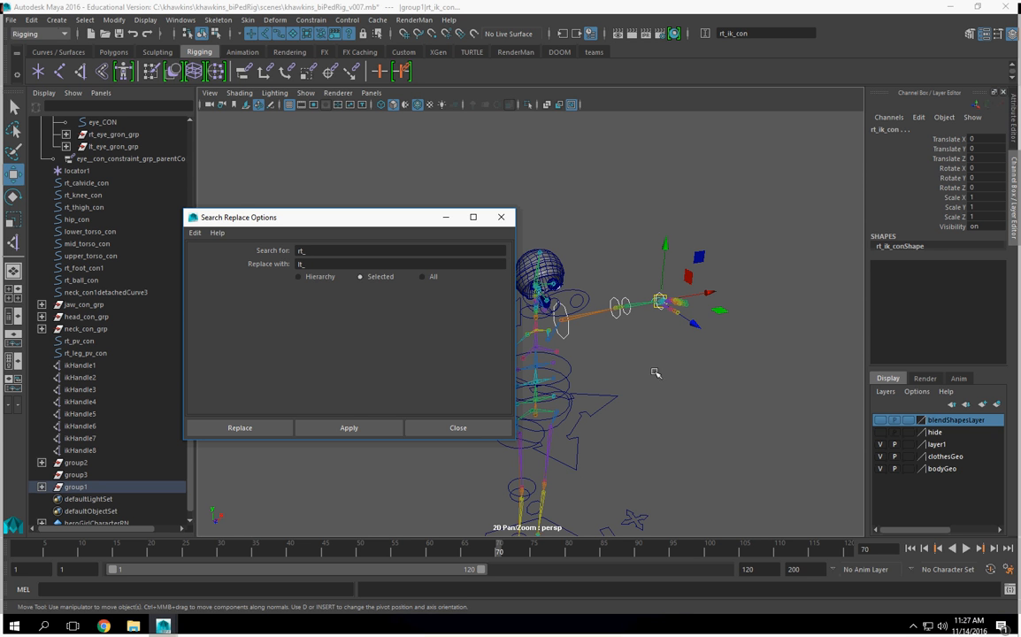
click(347, 425)
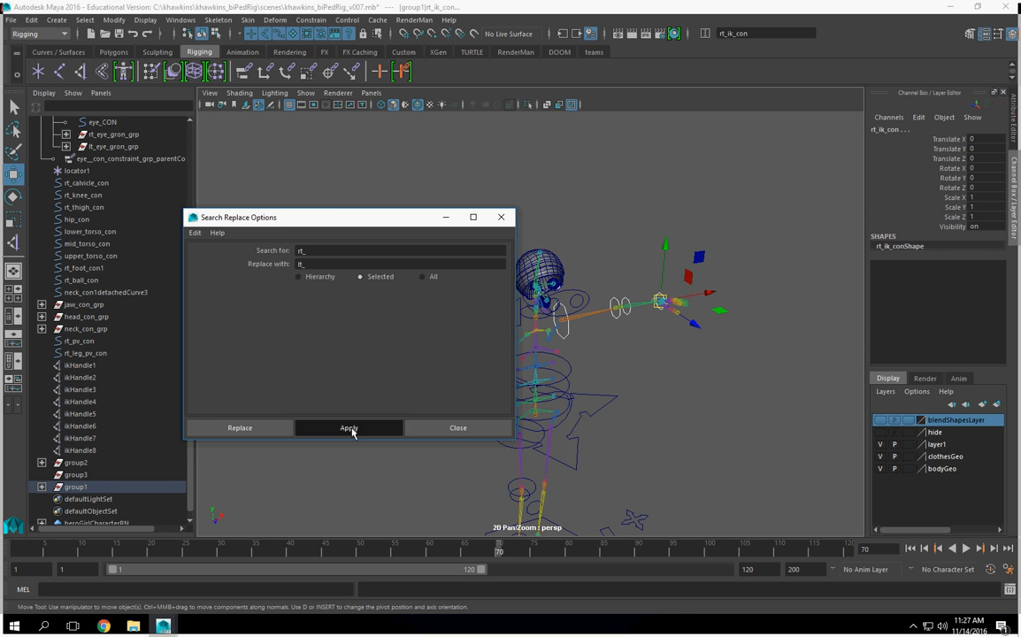
click(500, 216)
Group the right elbow pole vector control rt_pv_con and mirror that group to the left arm with Duplicate Special, Scale X -1.
alt+drag(566, 371, 531, 392)
alt+middle_drag(531, 392, 444, 479)
alt+right_drag(444, 478, 690, 421)
alt+middle_drag(479, 379, 761, 304)
click(420, 258)
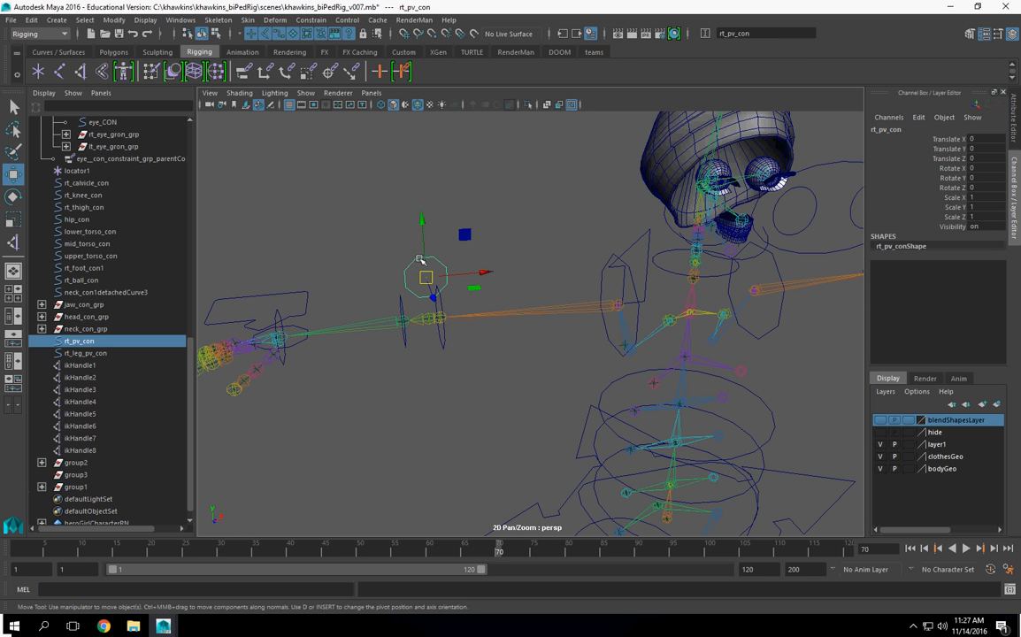
key(ctrl+g)
key(f)
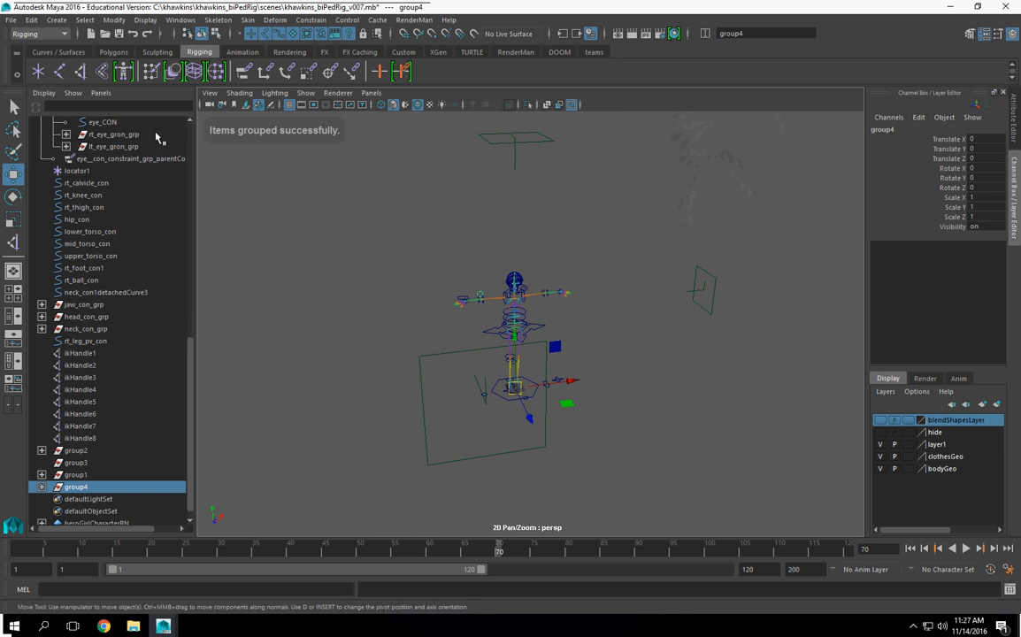
click(31, 20)
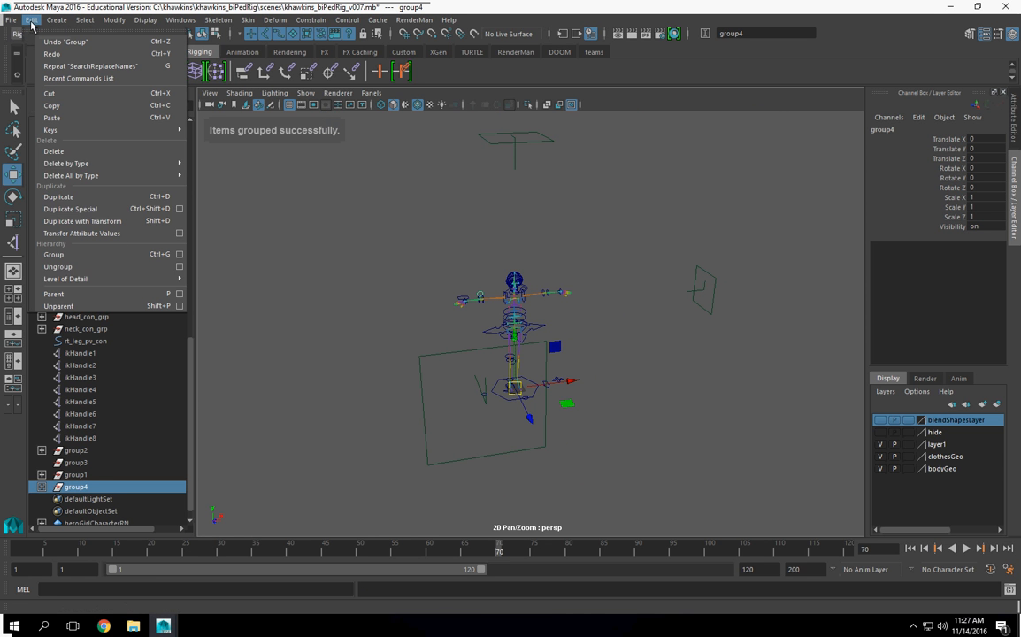
click(75, 209)
alt+right_drag(392, 302, 597, 326)
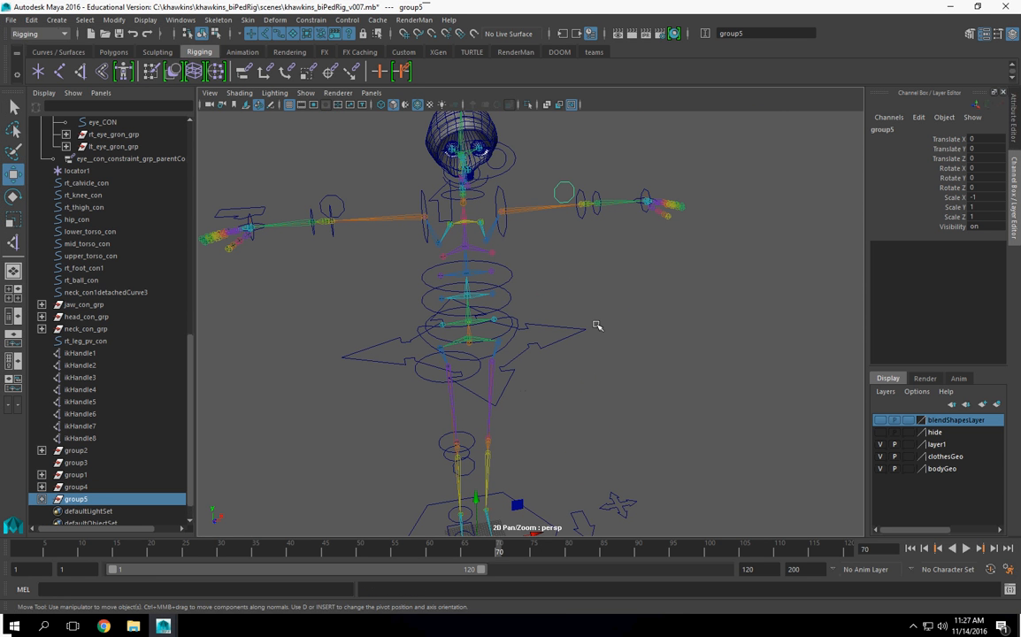
Rename the mirrored pole vector control on the left arm as lt_pv_con.
click(560, 194)
double_click(884, 129)
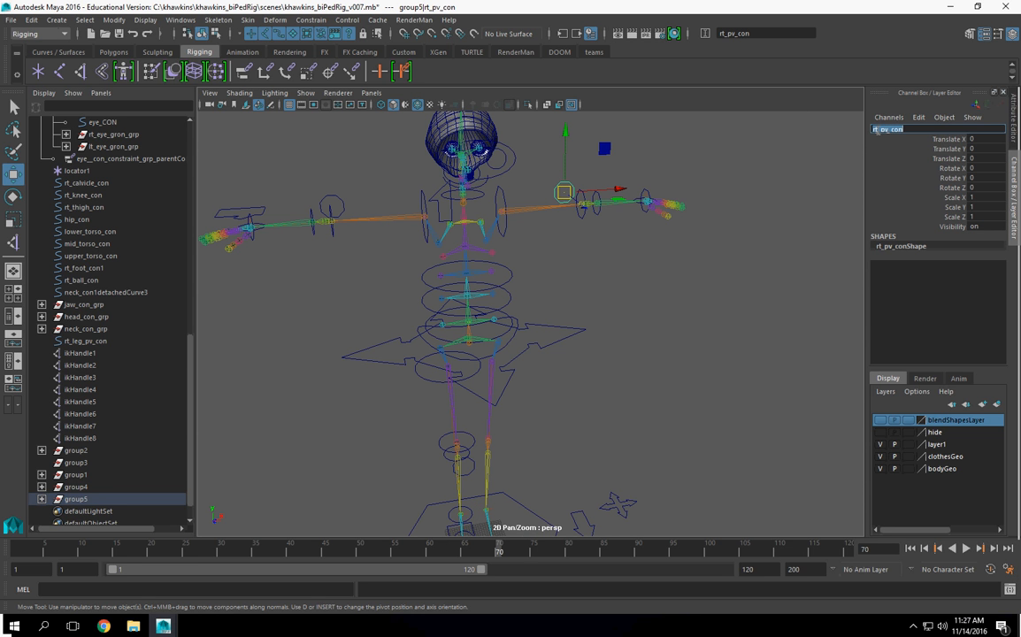
text(lt)
key(Return)
Unparent lt_pv_con from group5 and freeze its transformations.
alt+drag(500, 224, 634, 303)
click(633, 303)
click(570, 176)
key(Up)
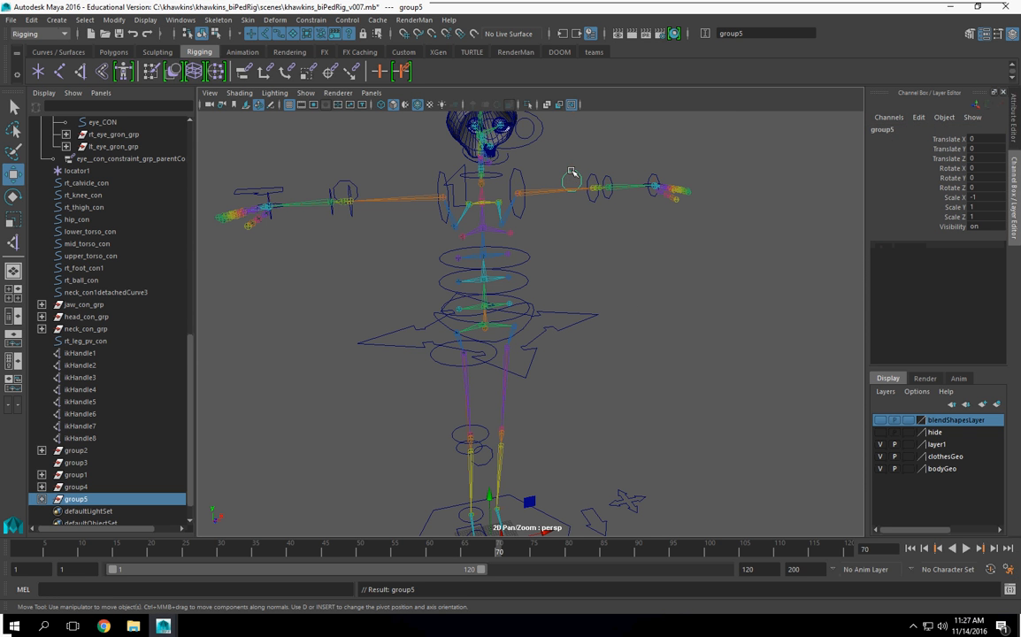
alt+drag(646, 327, 546, 246)
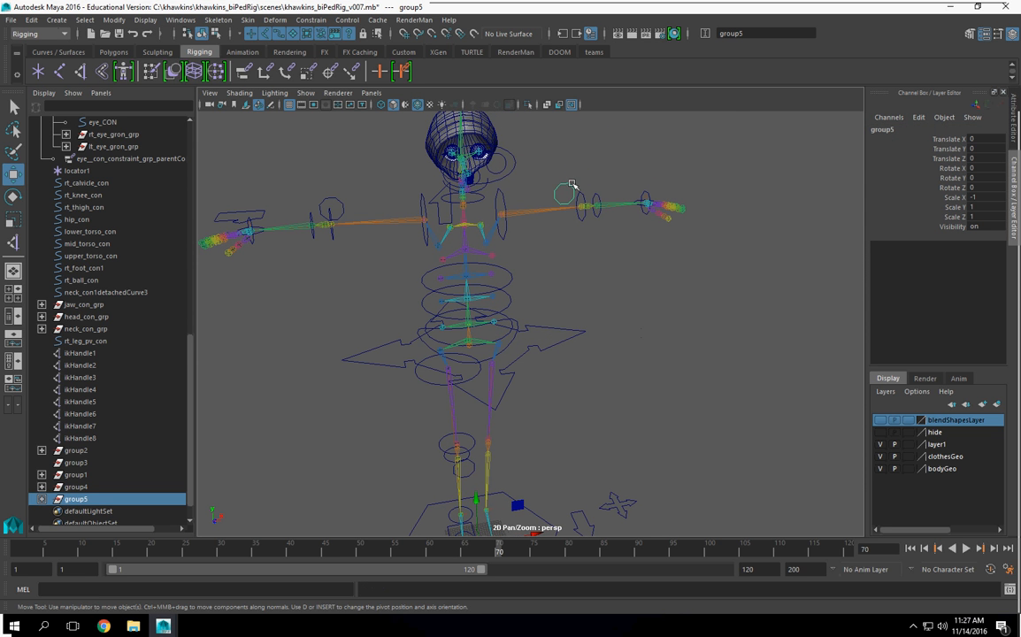
click(563, 189)
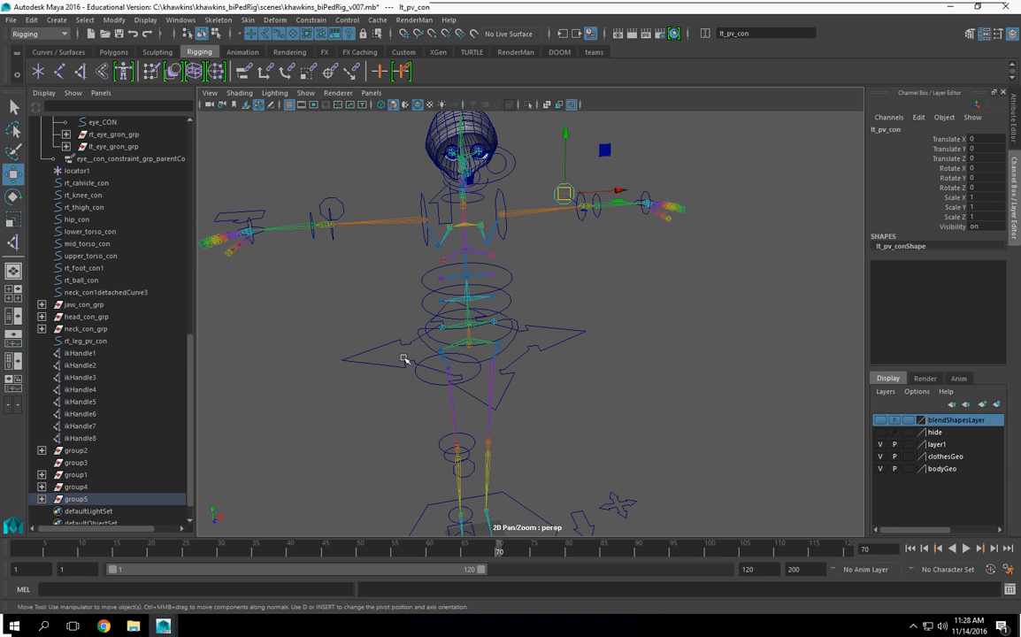
key(shift+p)
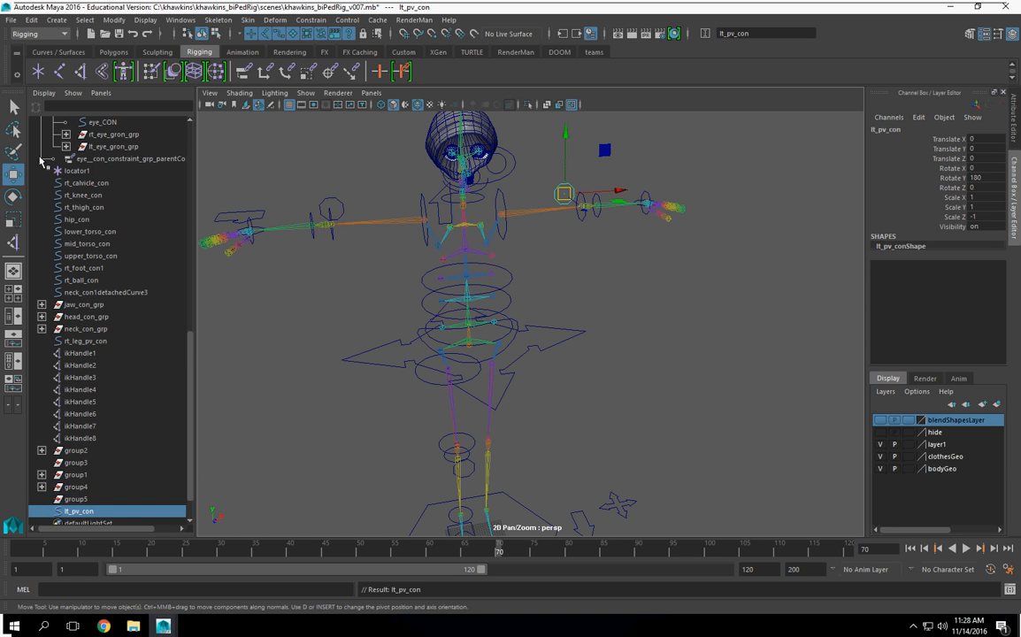
click(114, 19)
click(133, 75)
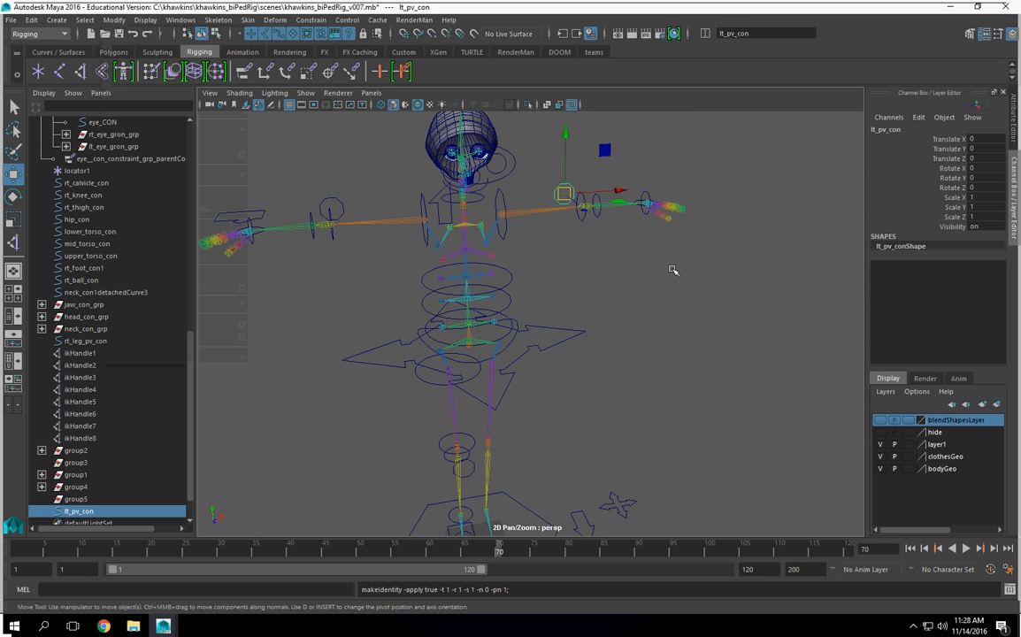
Group lt_pv_con on its own, center the group's pivot and name the group lt_pv_grp.
alt+drag(673, 270, 684, 291)
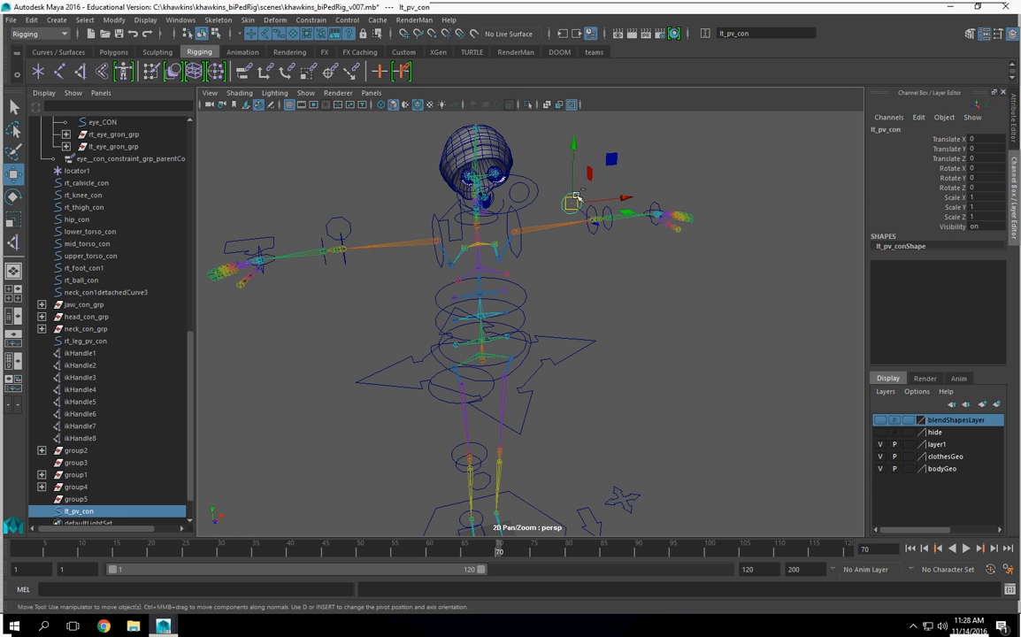
key(ctrl+g)
click(114, 20)
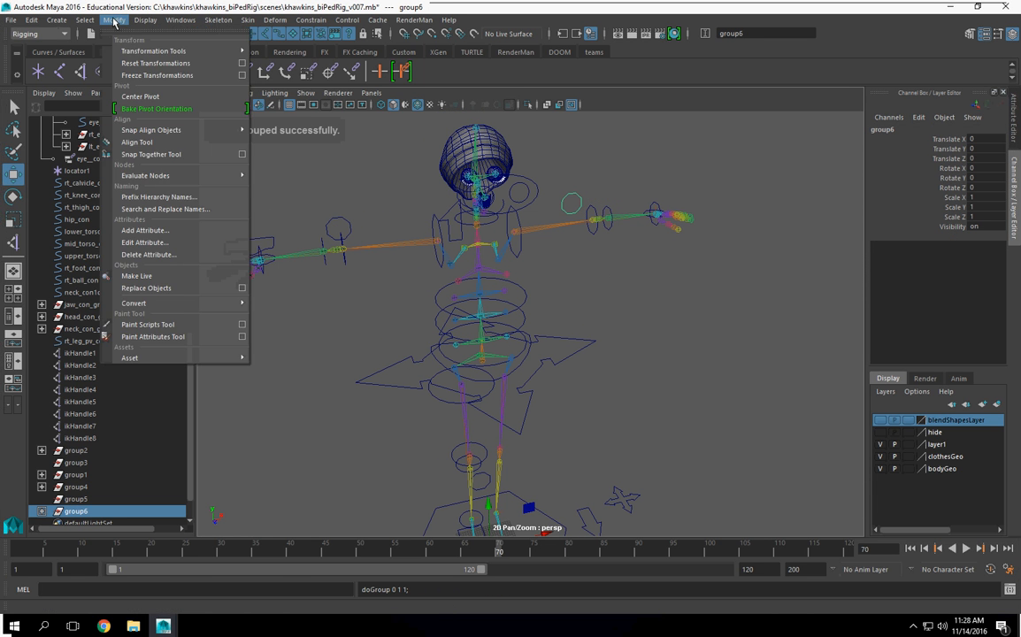
click(138, 96)
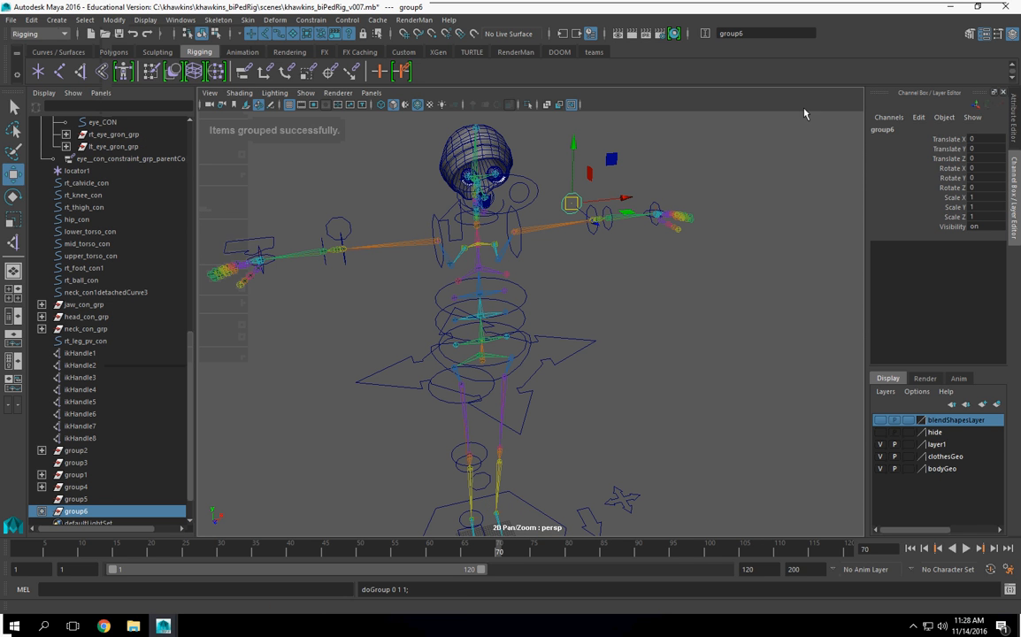
double_click(880, 130)
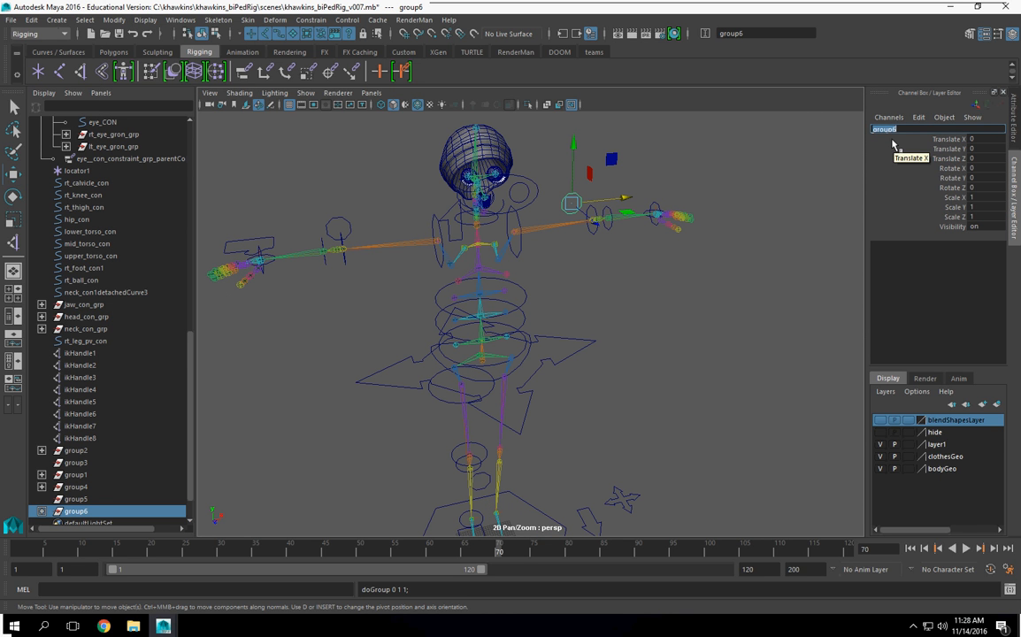
text(lt_pv_grp)
key(Return)
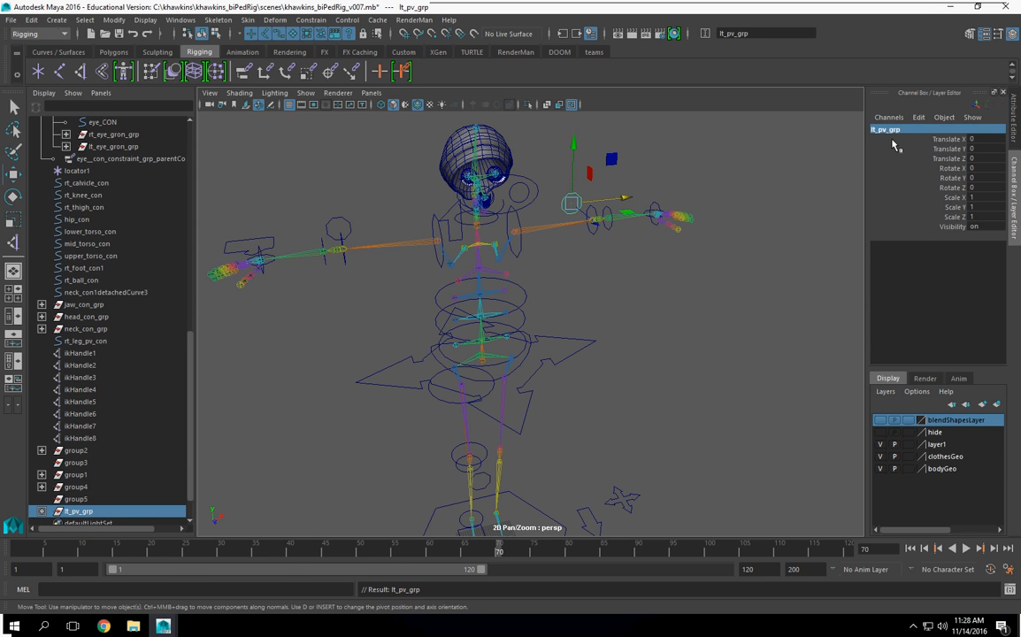
Center the pivot of group4 around the right pole vector control and rename the group as rt_pv_grp.
click(336, 221)
click(339, 227)
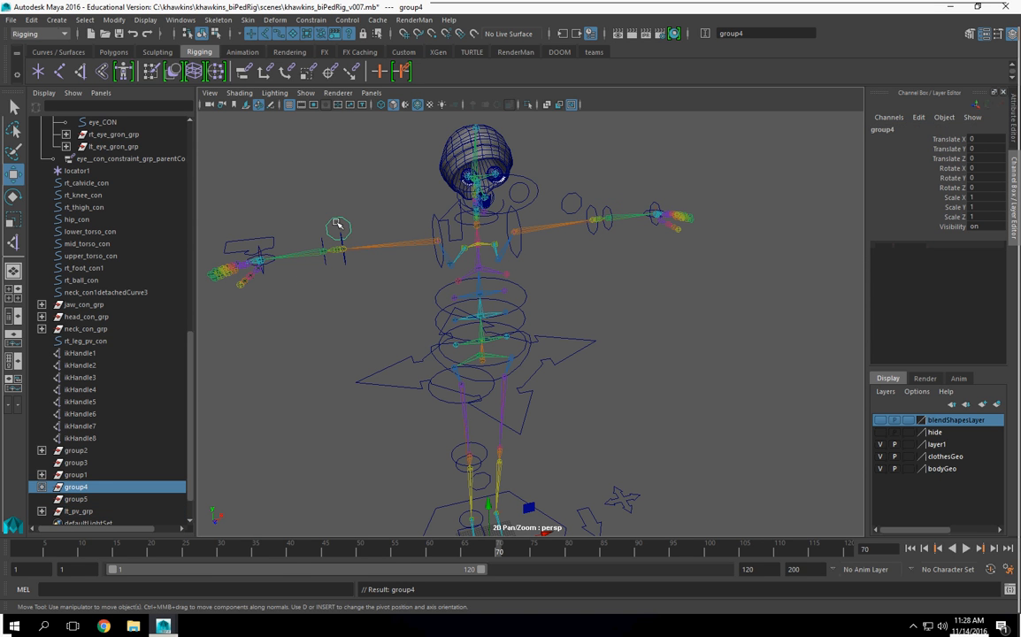
click(113, 19)
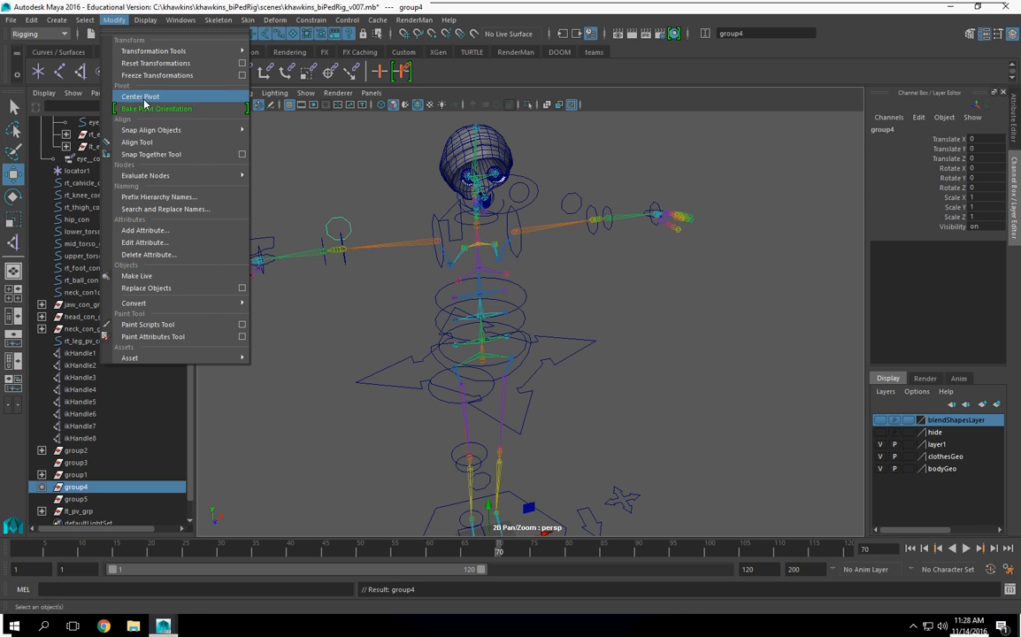
click(142, 97)
double_click(892, 131)
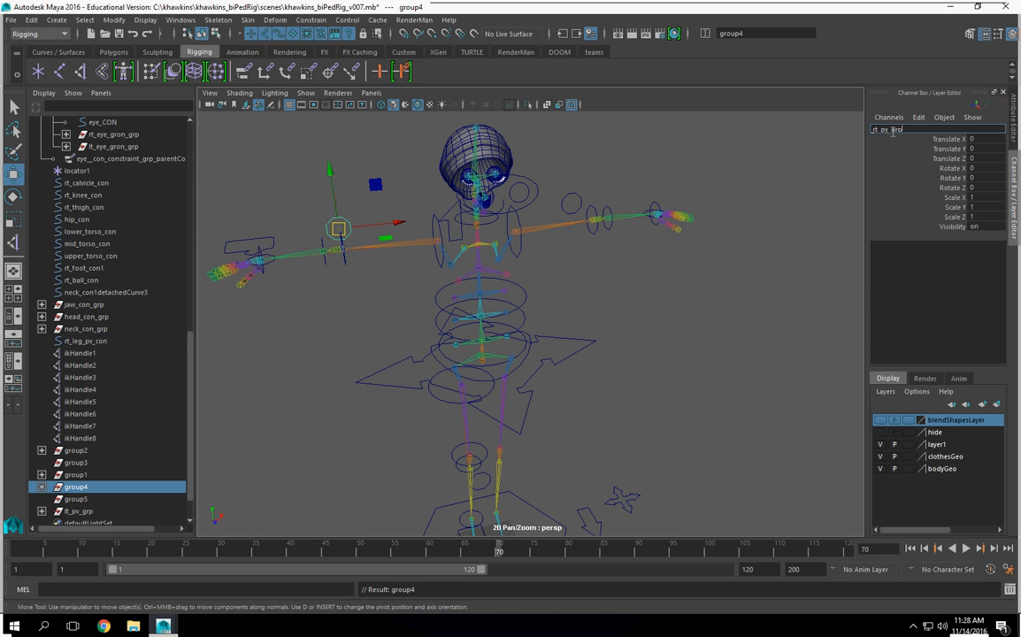
text(rt_pv_grp)
key(Return)
Save the current version v007 of the biped rig scene.
alt+drag(854, 240, 624, 369)
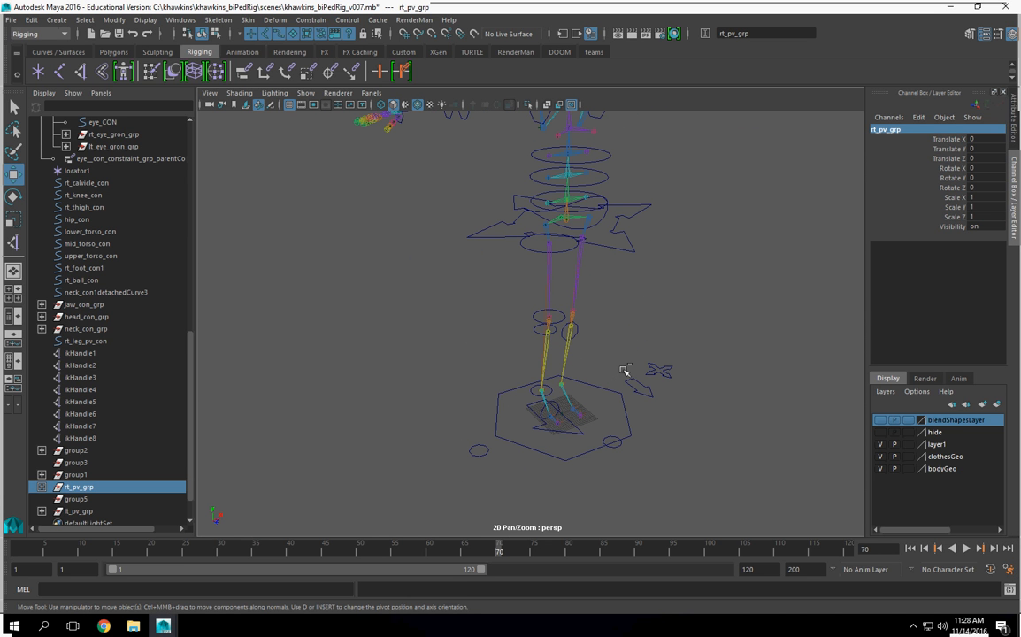
key(ctrl+s)
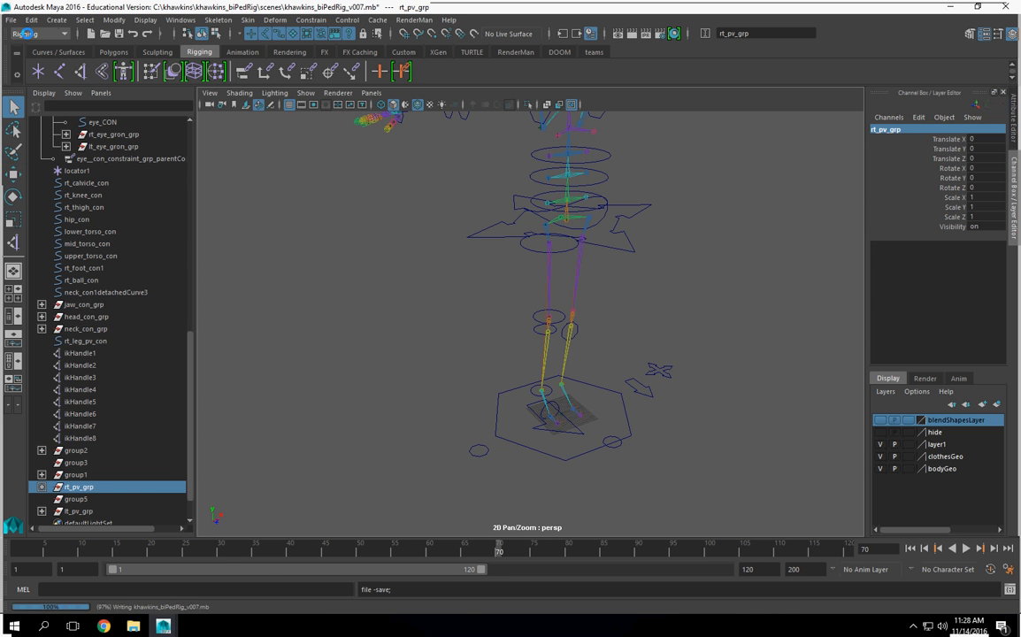
click(10, 19)
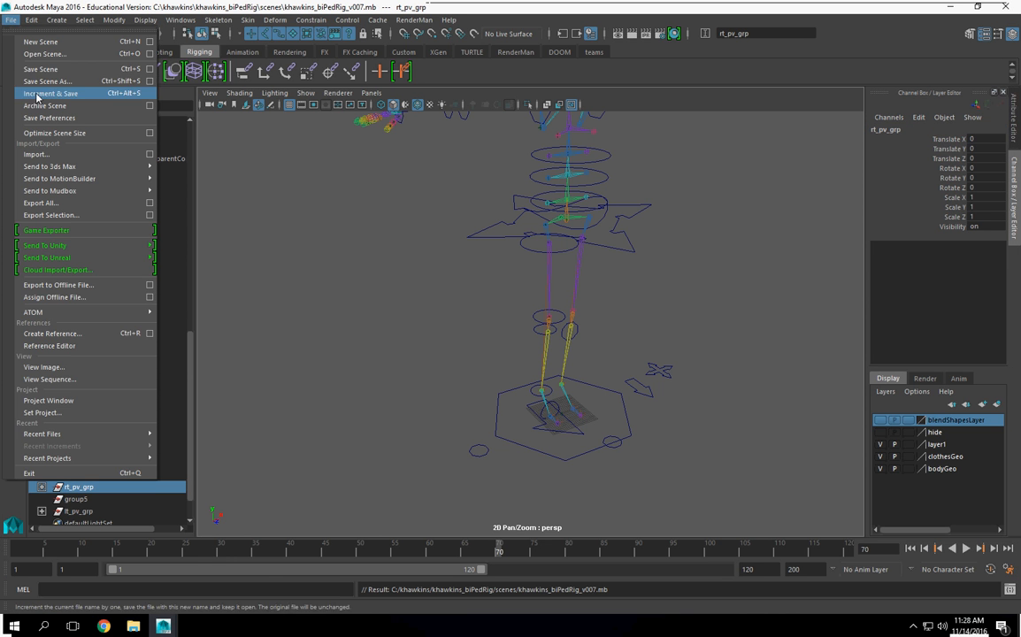
click(38, 69)
alt+drag(470, 260, 431, 273)
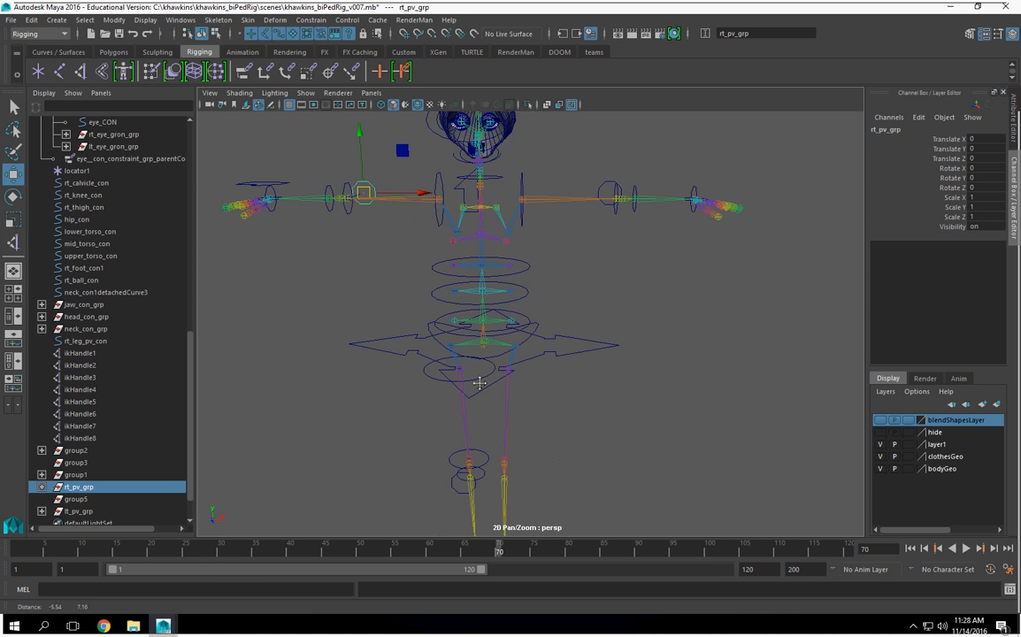